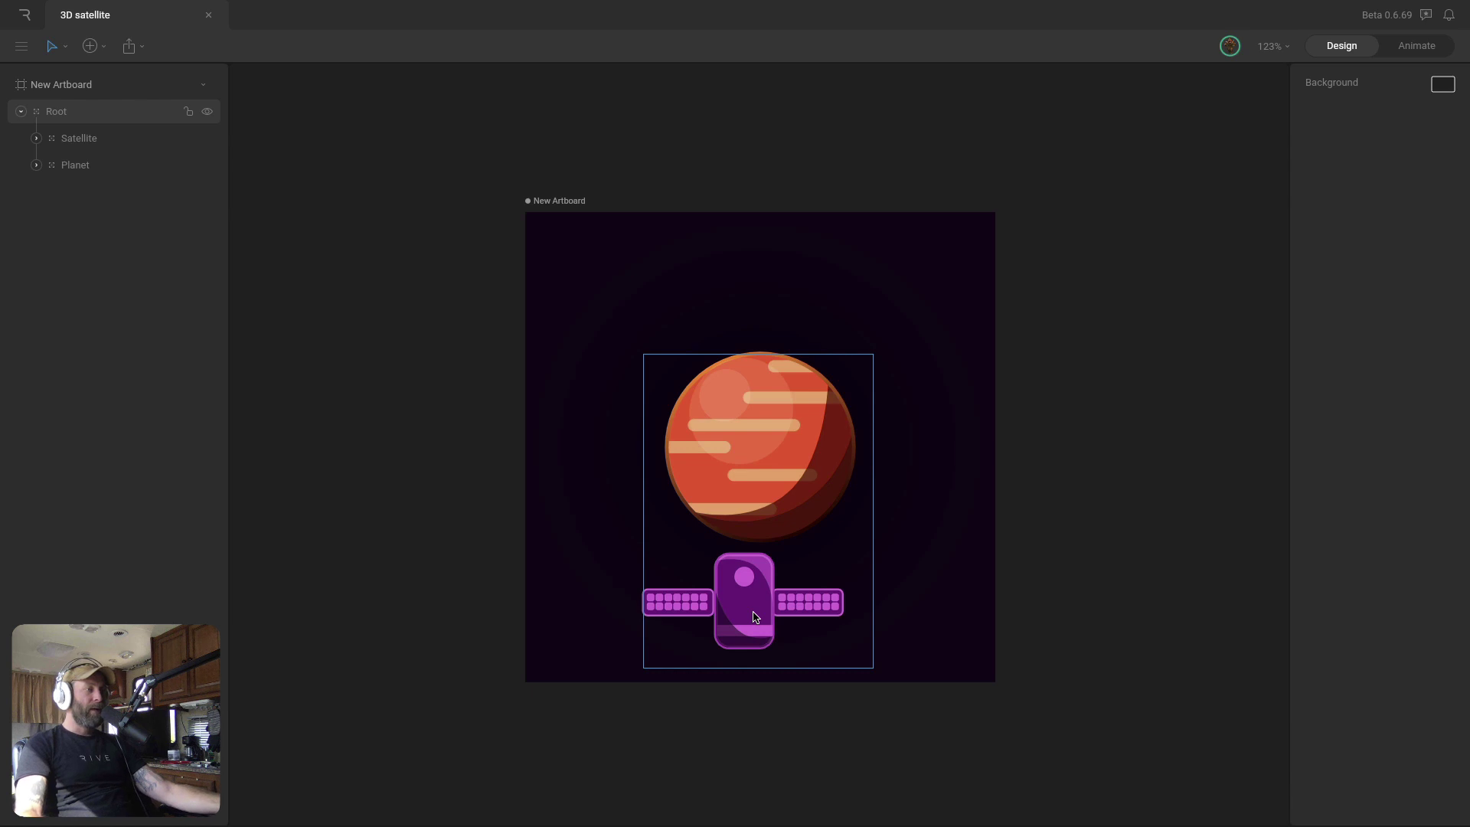
# Expand the Satellite group and examine its Base, Right Wing and Left Wing groups
pyautogui.click(959, 566)
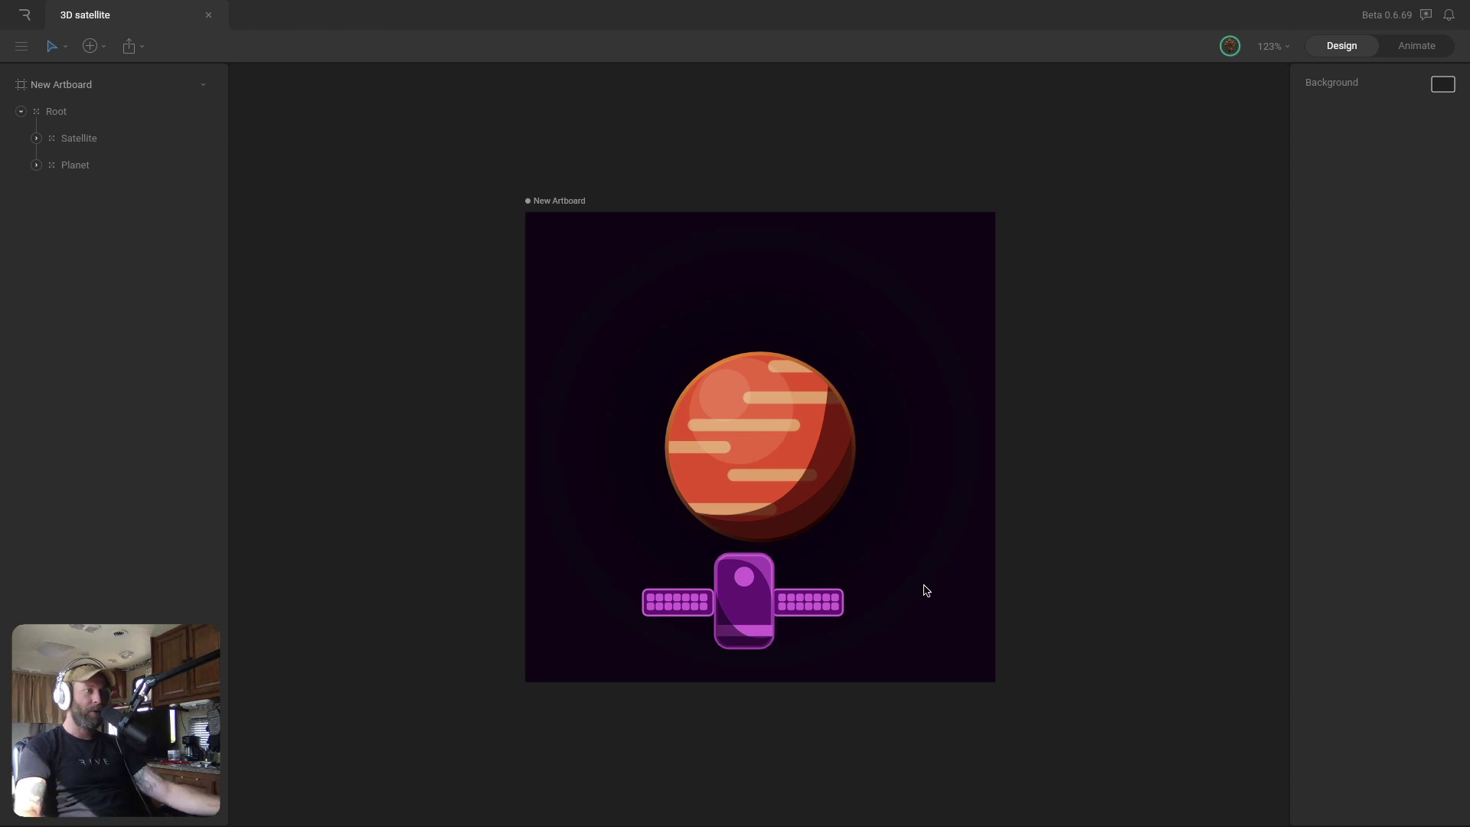
pyautogui.click(89, 139)
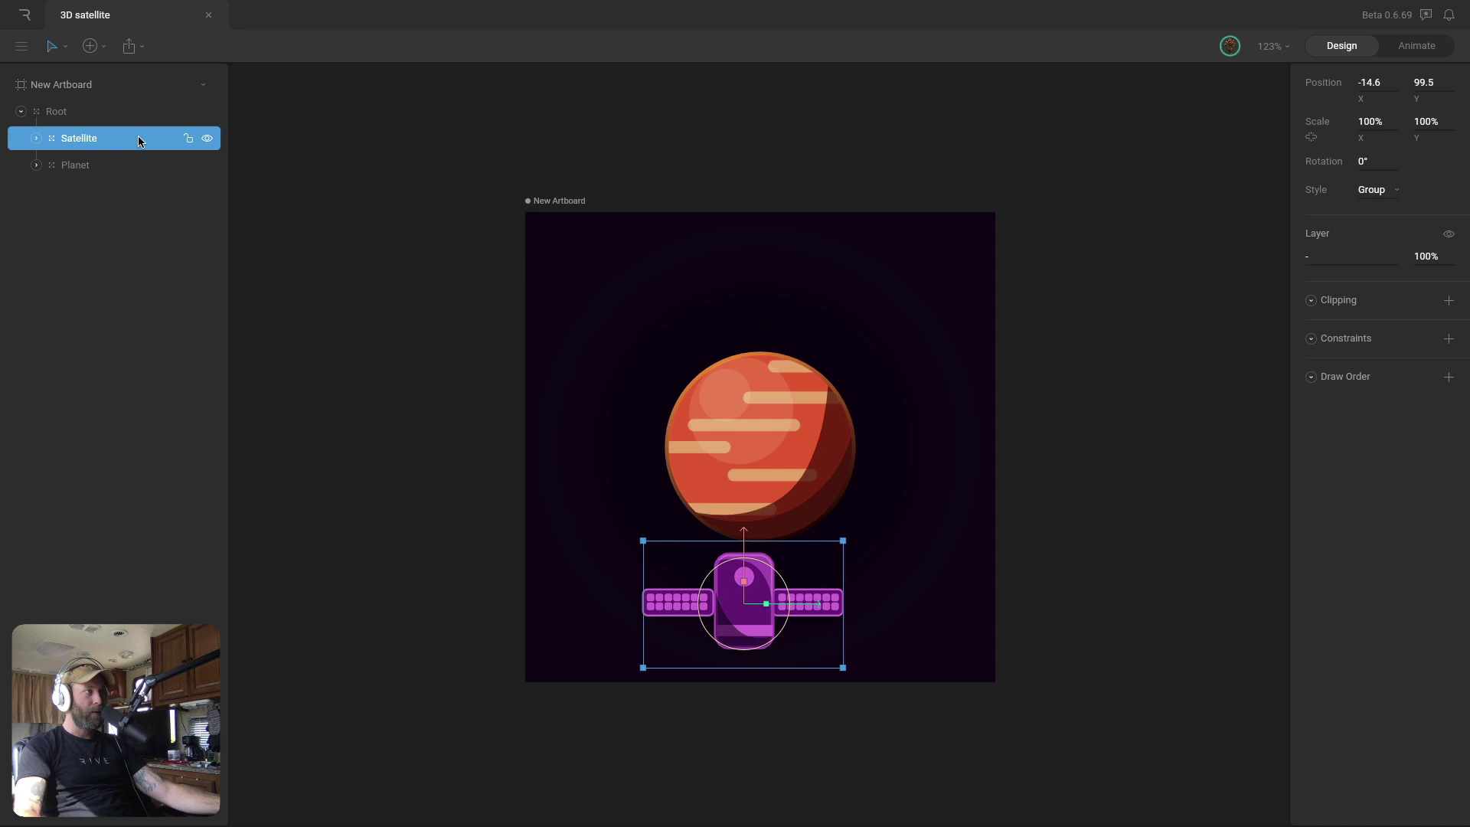
pyautogui.click(36, 139)
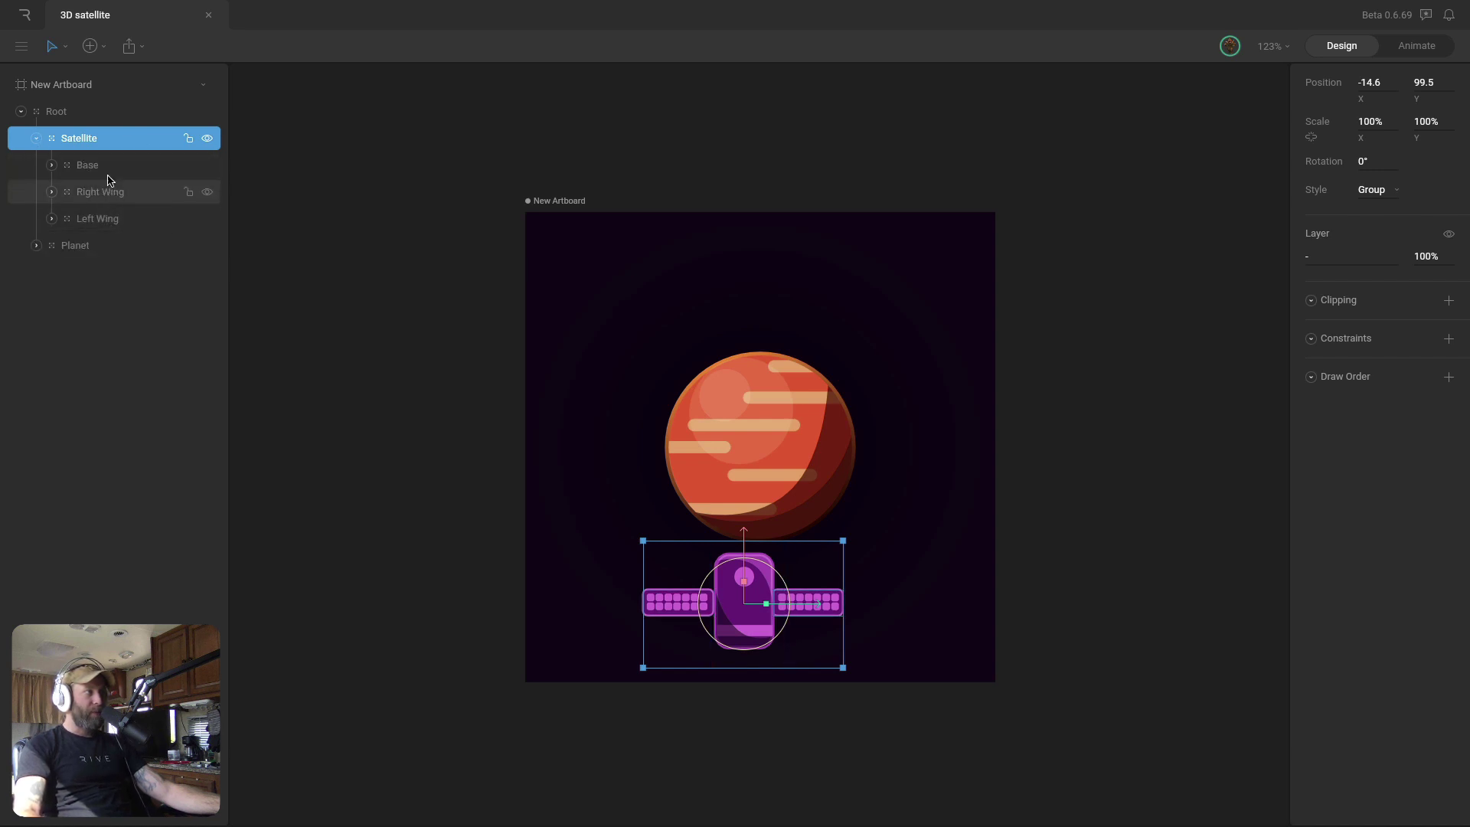
pyautogui.click(758, 582)
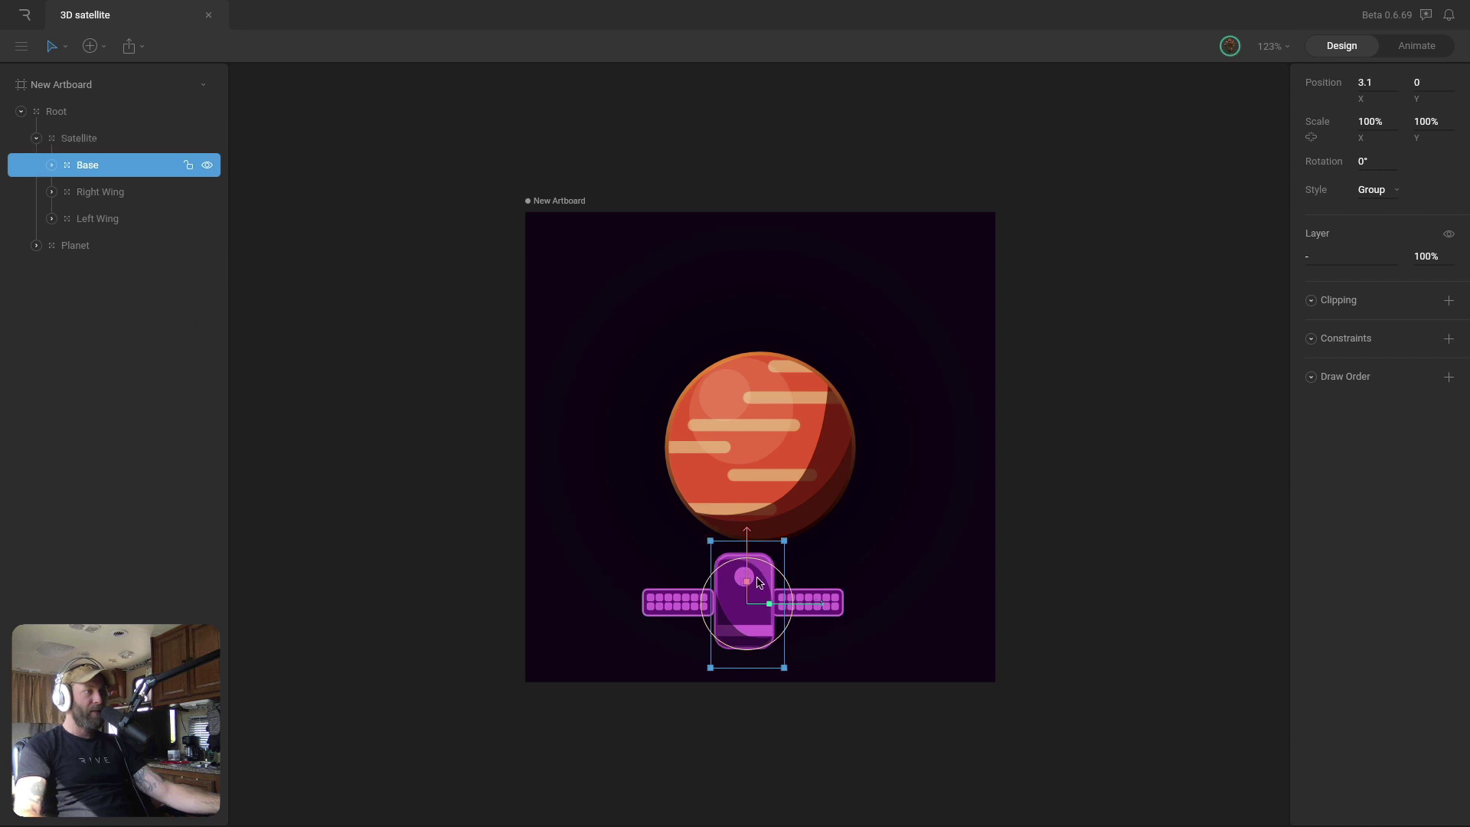
pyautogui.click(115, 193)
pyautogui.click(118, 219)
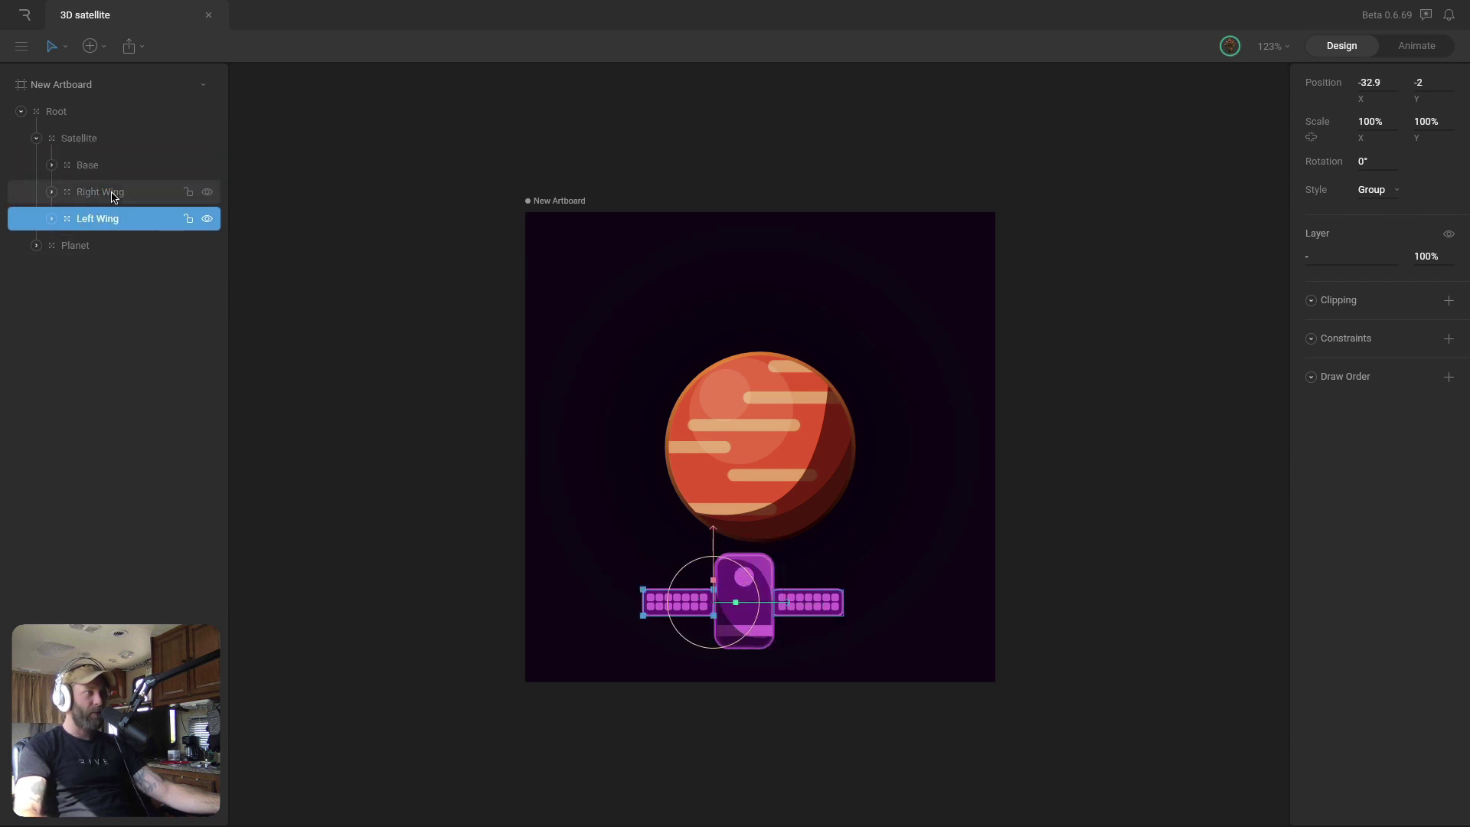
pyautogui.click(579, 405)
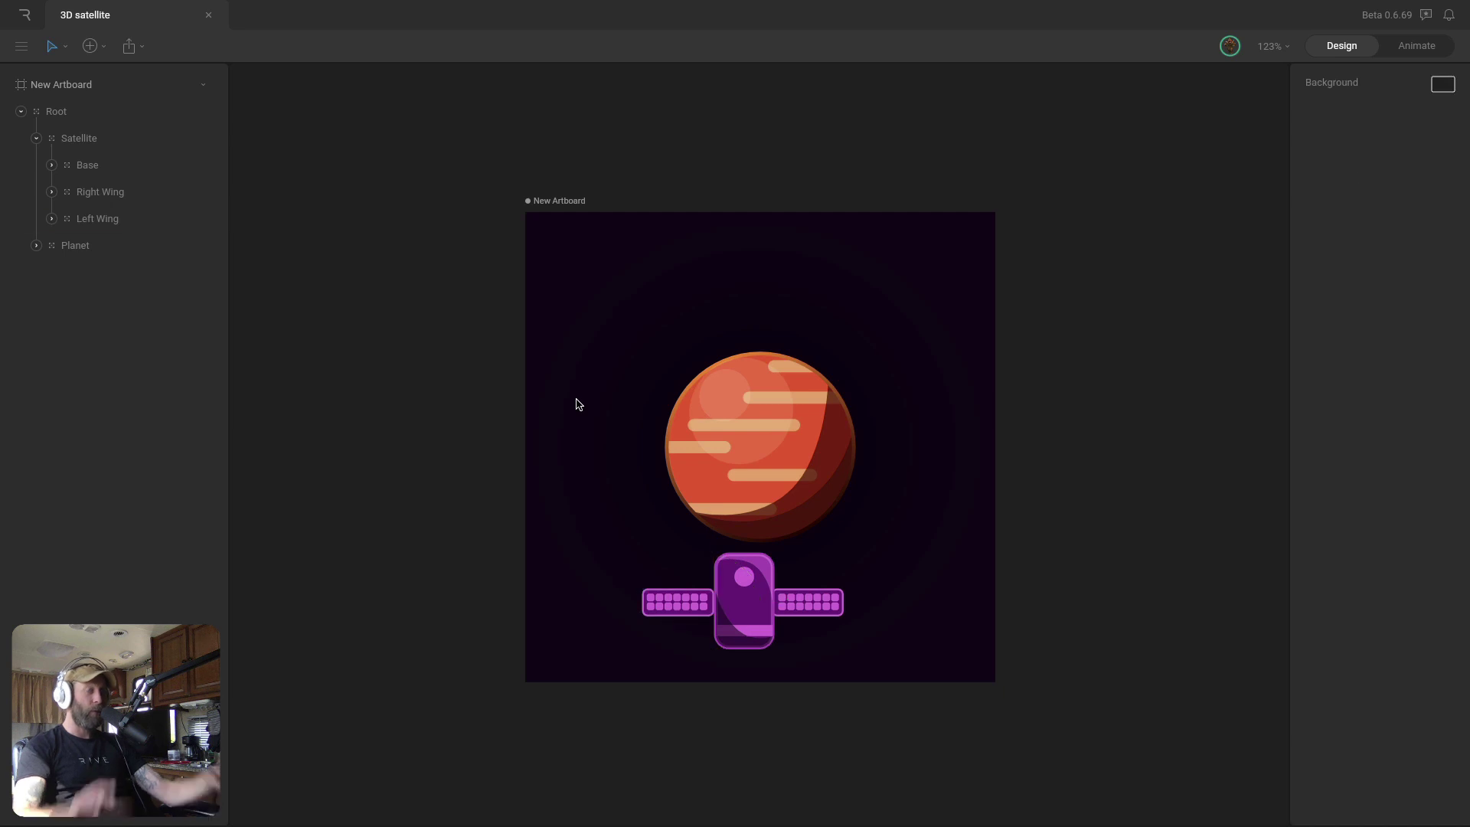
# Add a draw order rule to the satellite's Left Wing group
pyautogui.scroll(-1, 598, 679)
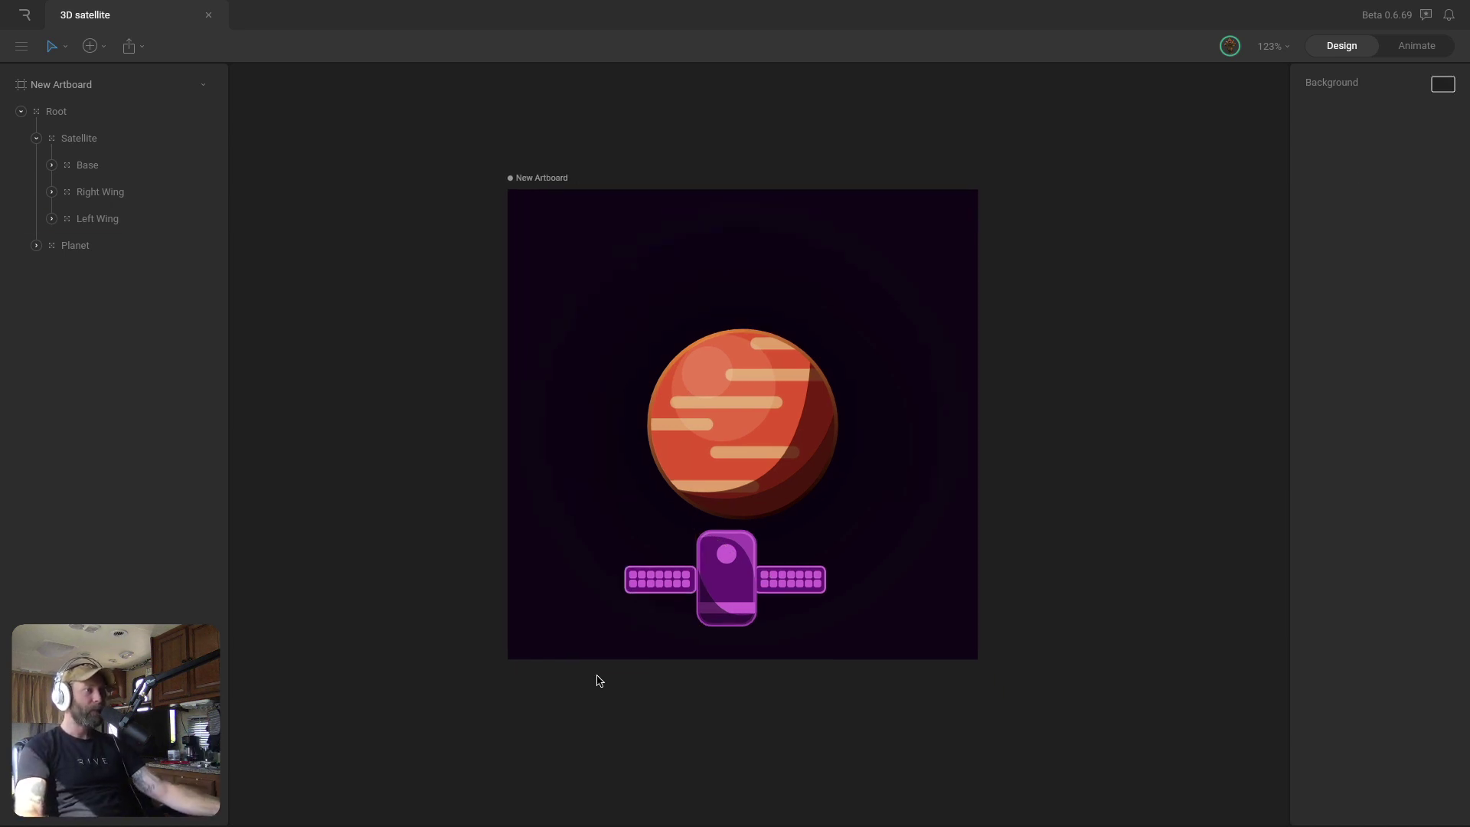
pyautogui.scroll(5, 676, 656)
pyautogui.scroll(3, 658, 644)
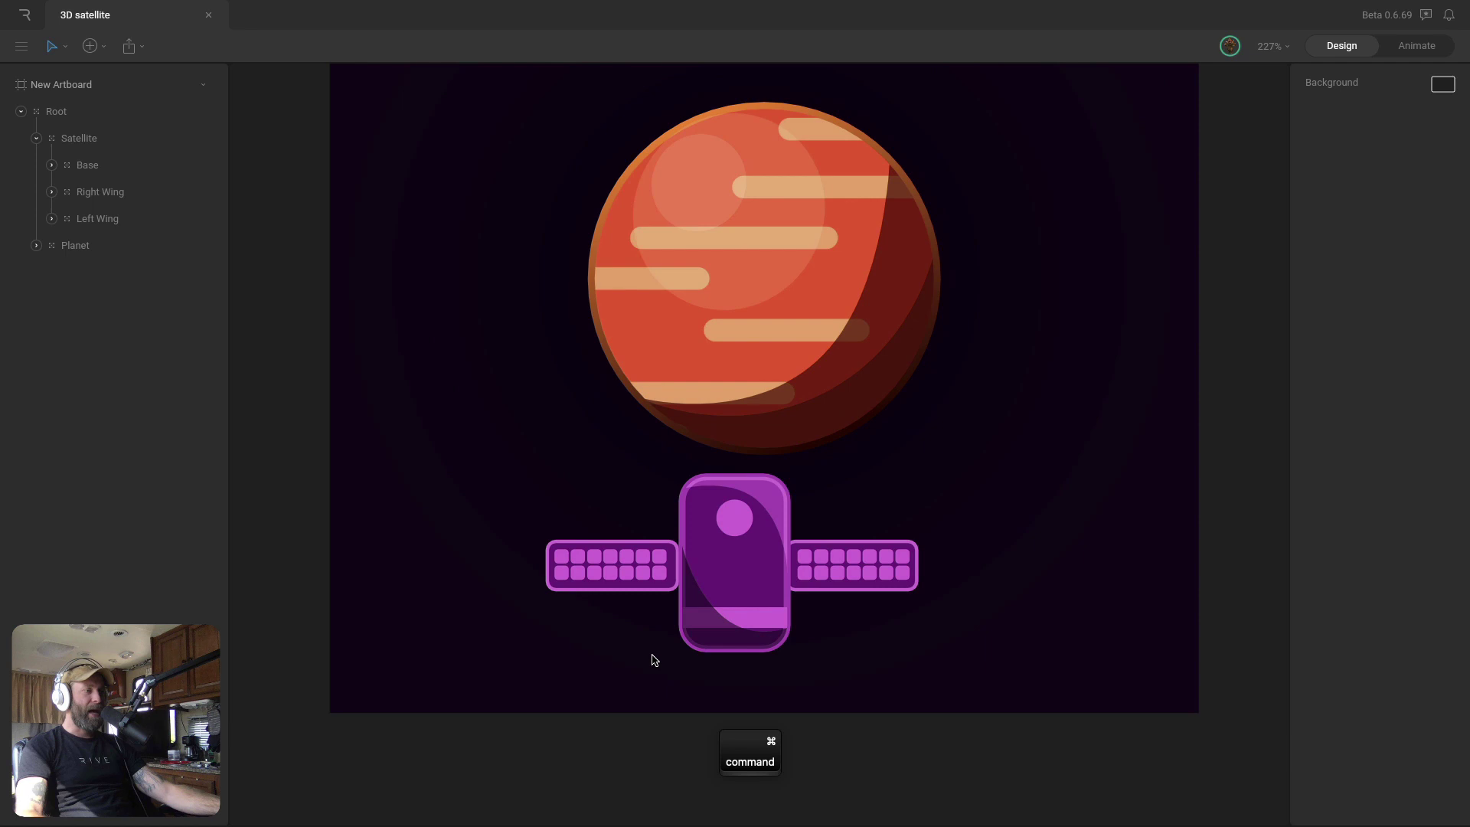
pyautogui.click(595, 574)
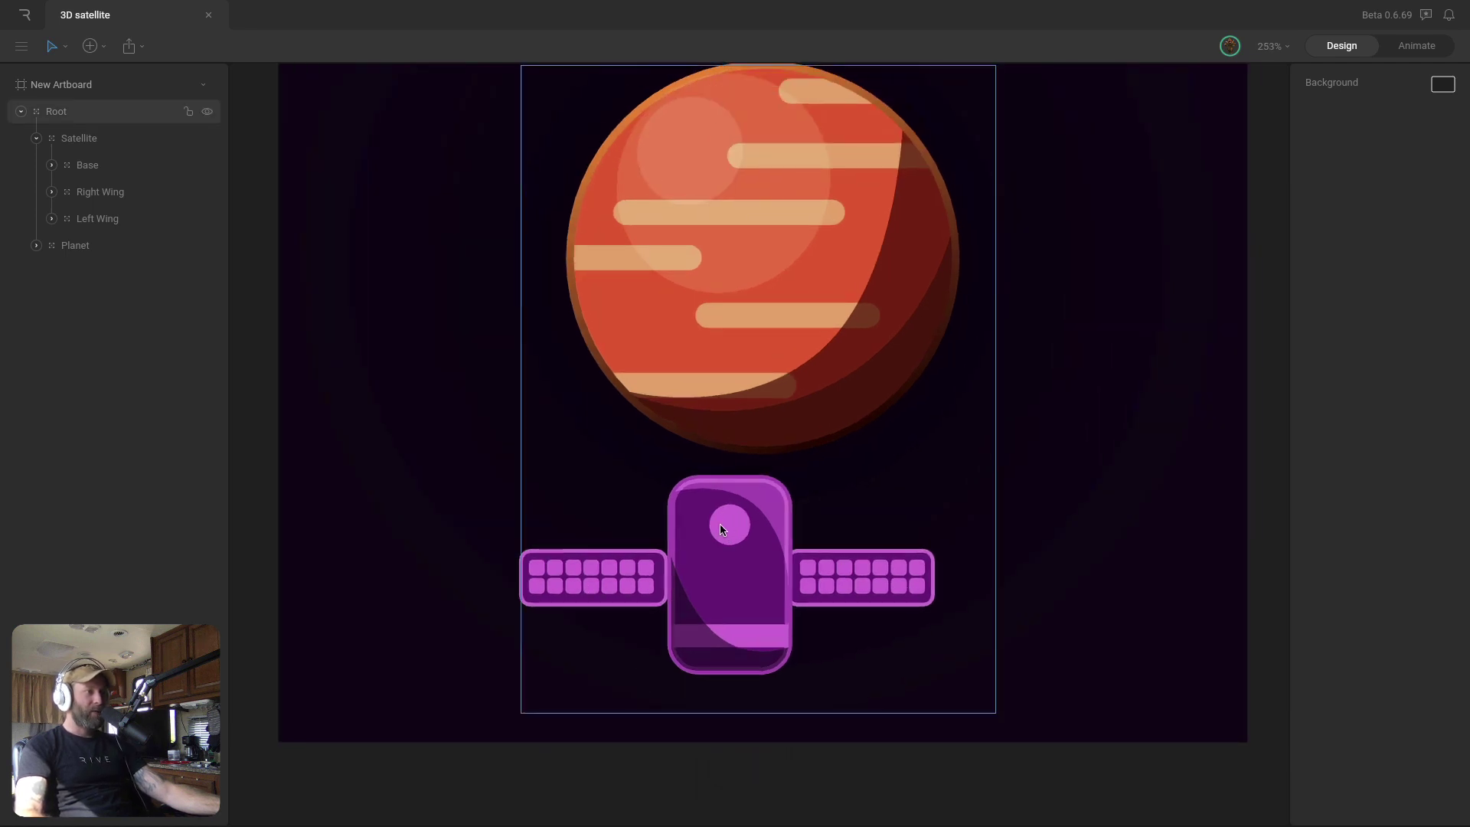
pyautogui.click(907, 524)
pyautogui.click(107, 245)
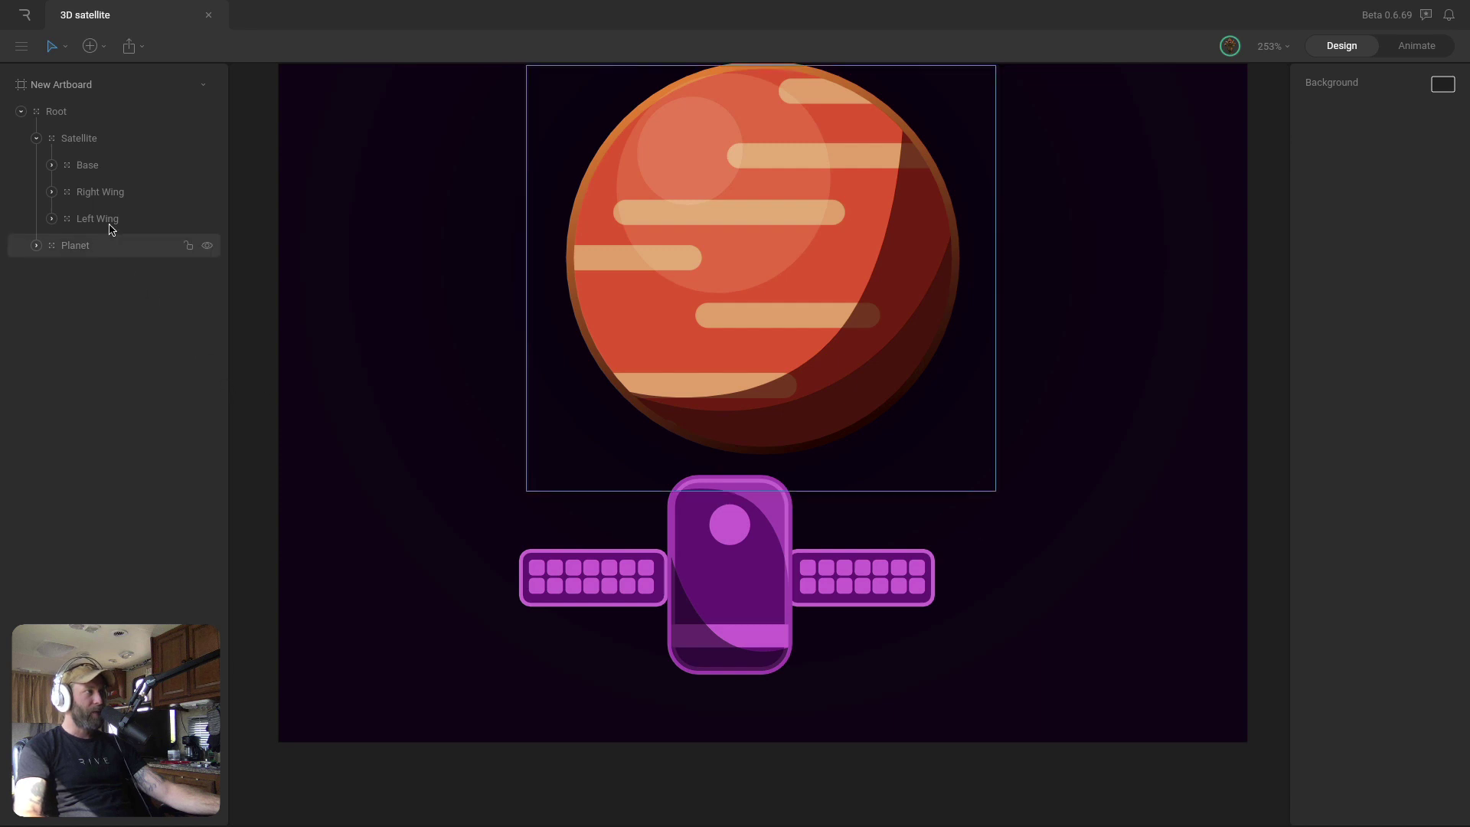
pyautogui.click(100, 220)
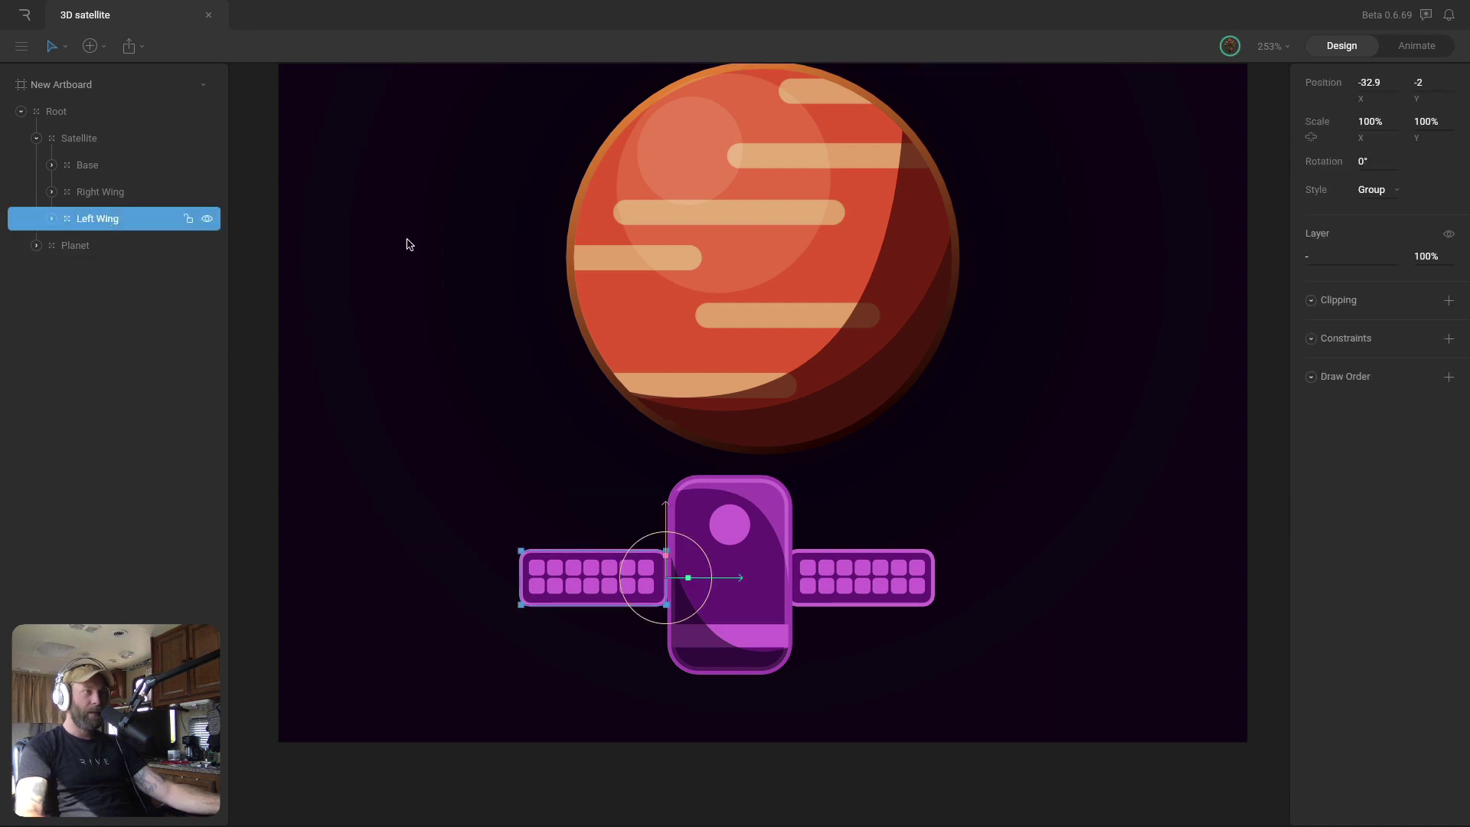
pyautogui.click(1449, 379)
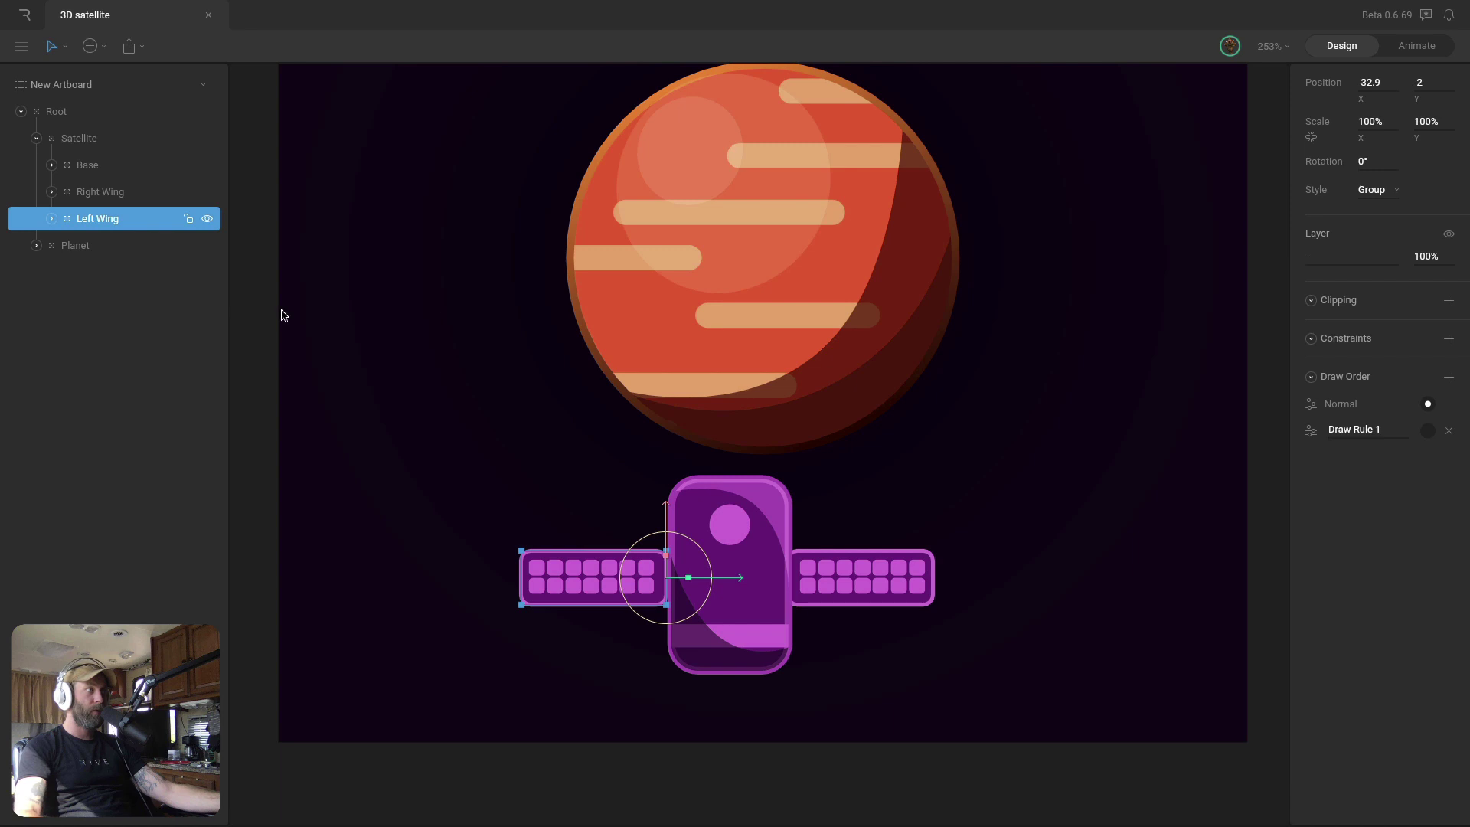
pyautogui.click(83, 223)
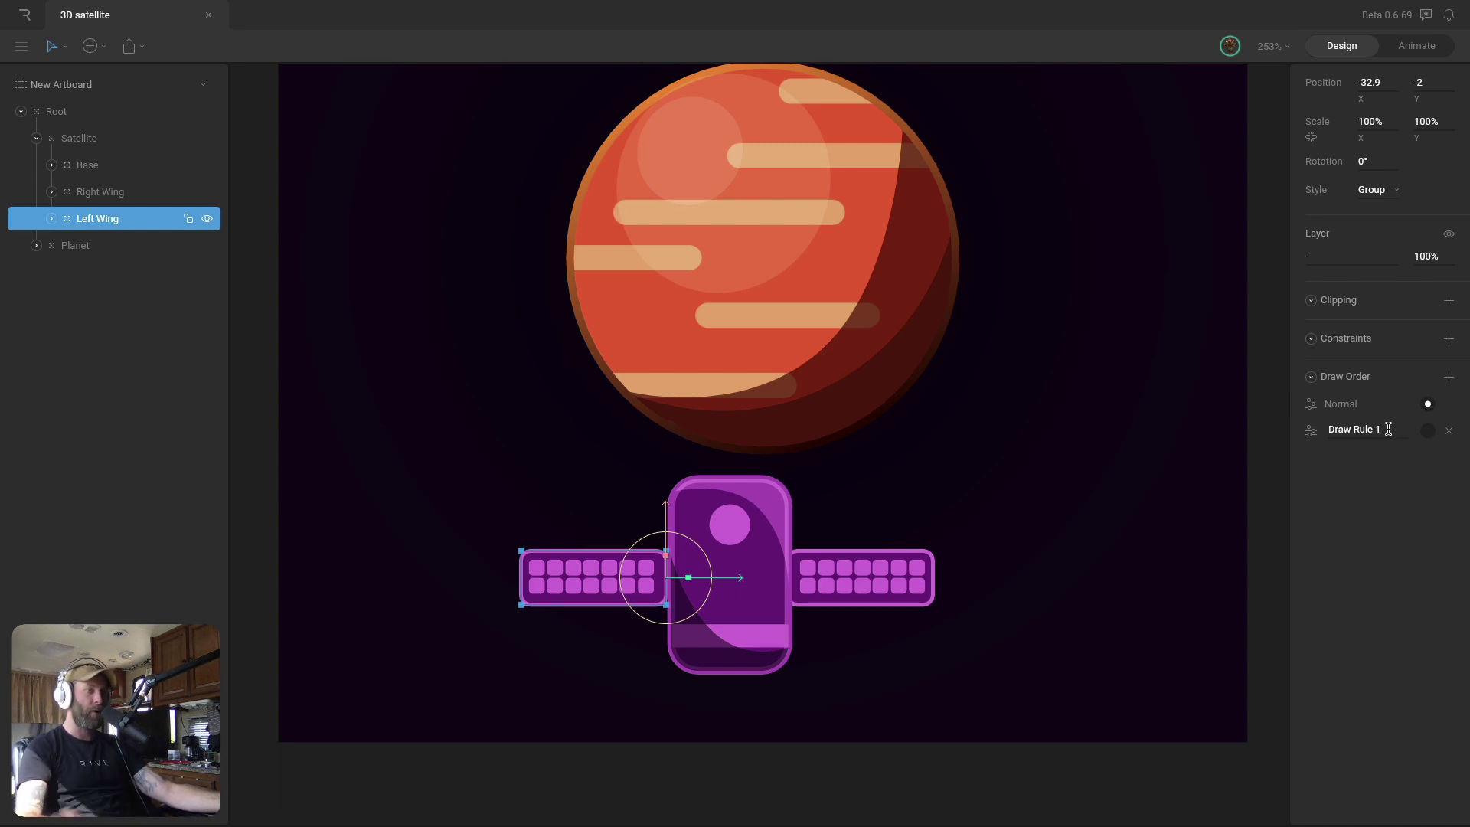
# Set the Left Wing's draw rule to above target, with the first Custom Shape in the Base group as the target
pyautogui.click(1315, 432)
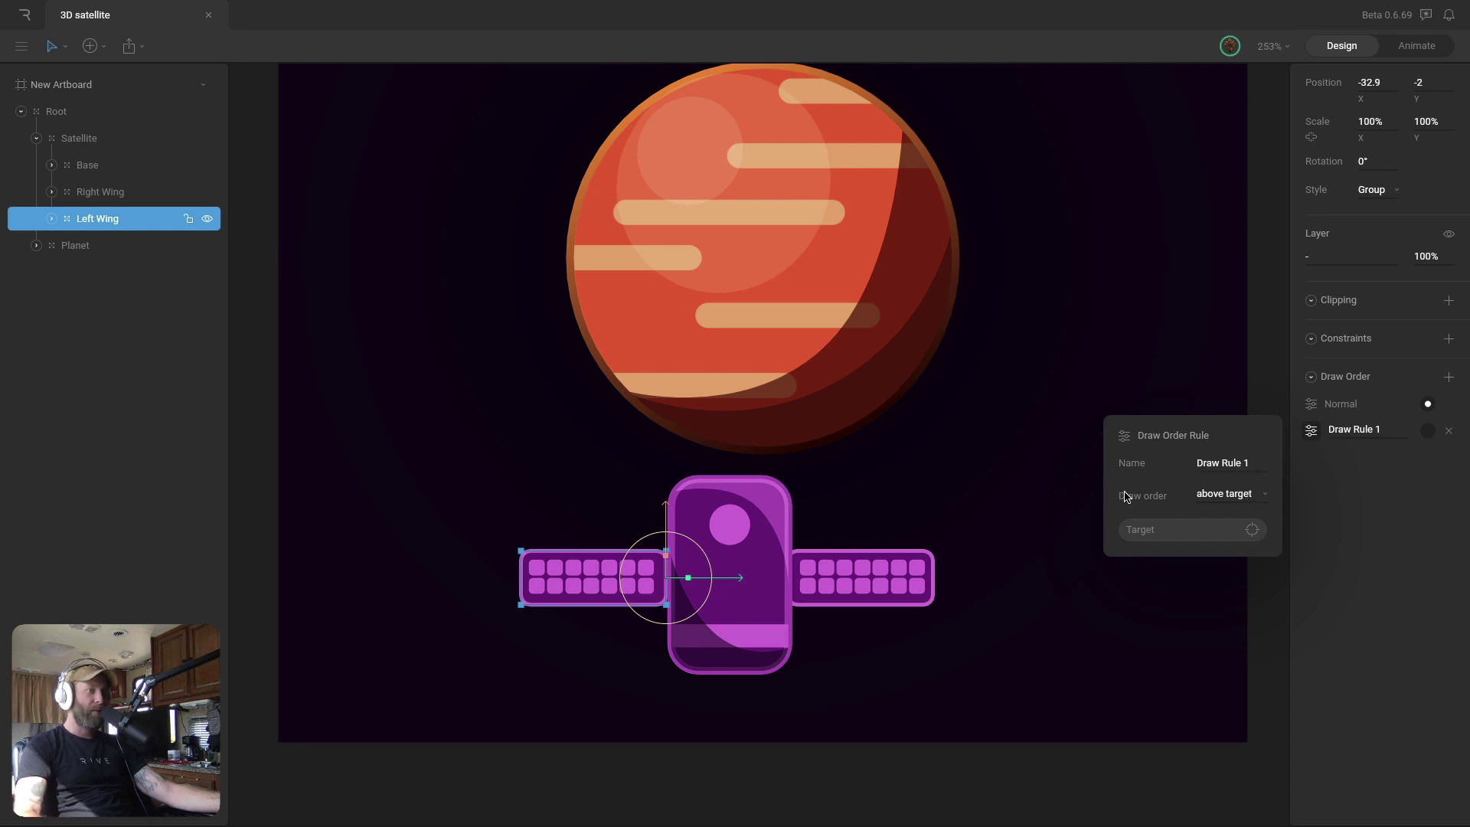
pyautogui.click(1225, 495)
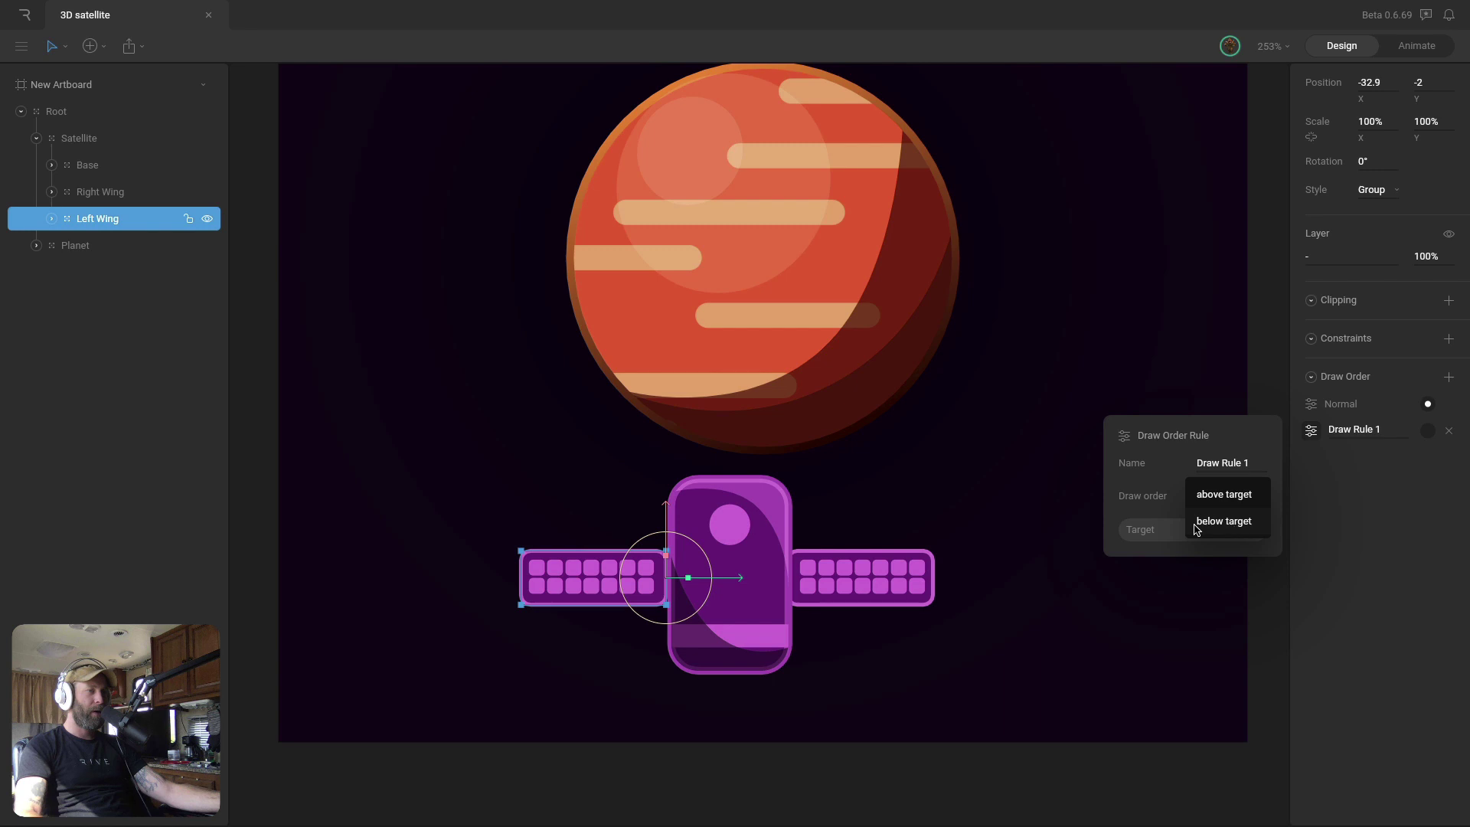
pyautogui.click(1161, 504)
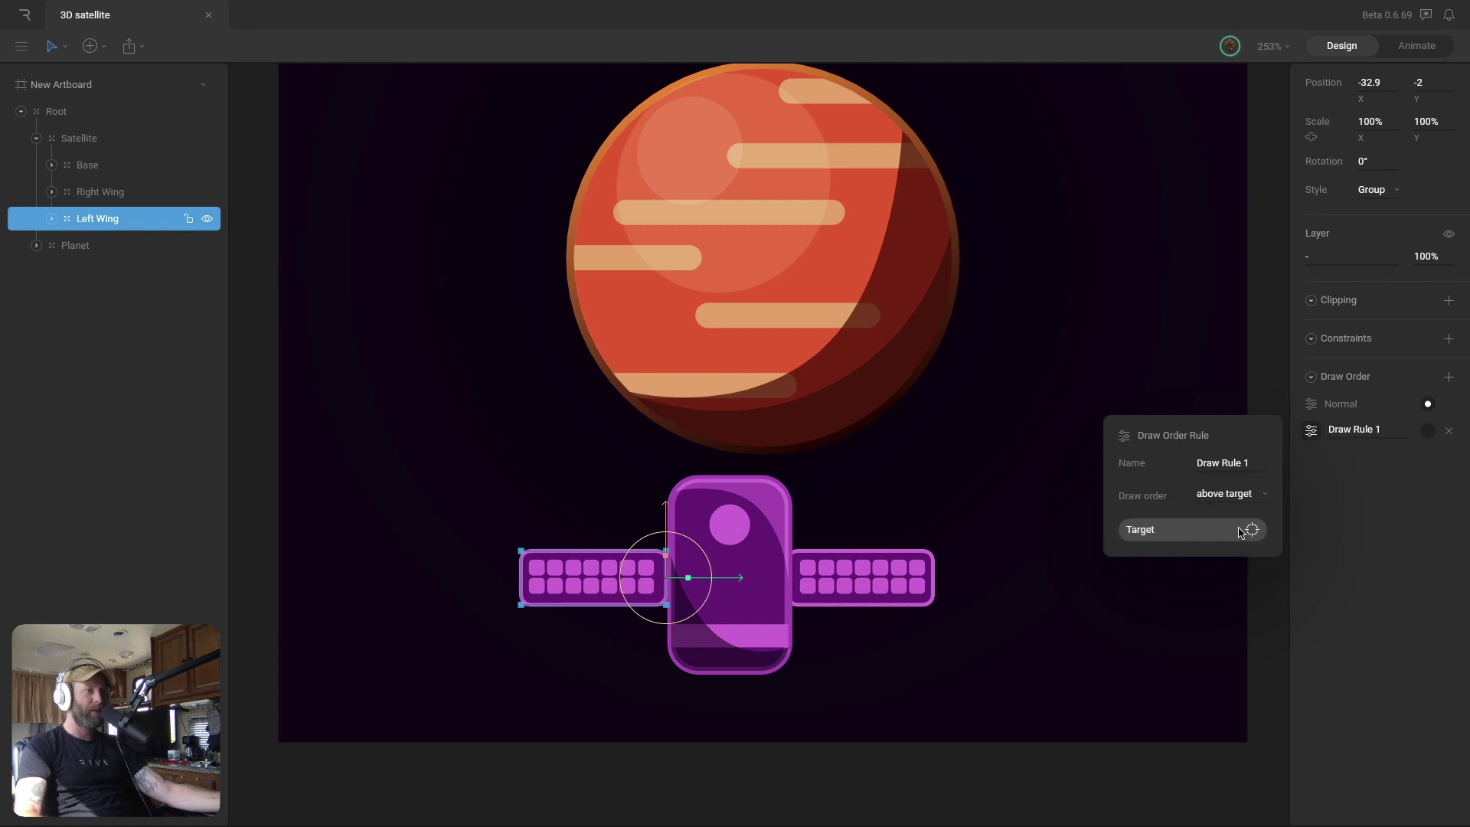
pyautogui.click(1241, 531)
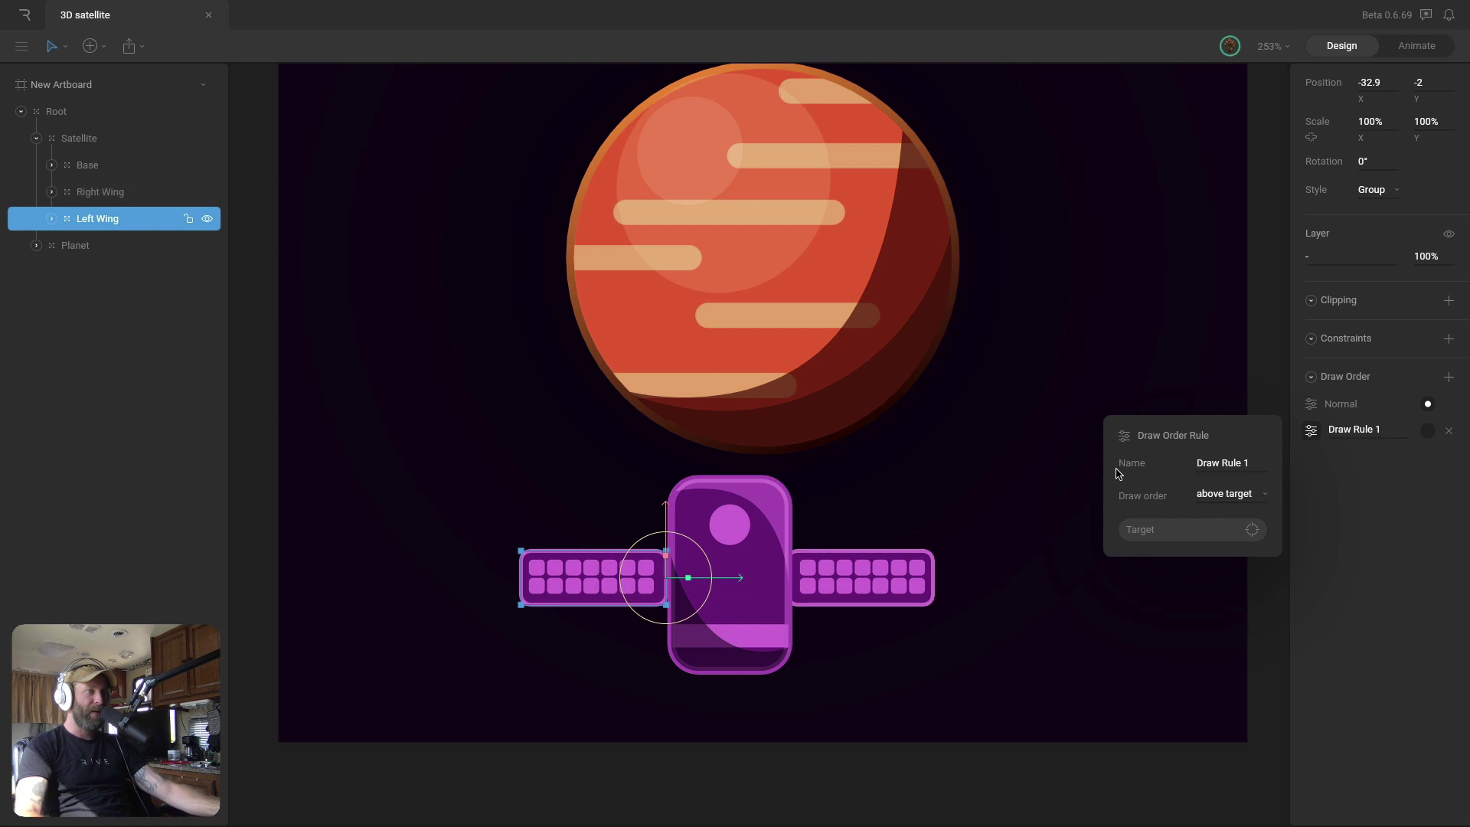
pyautogui.click(1216, 539)
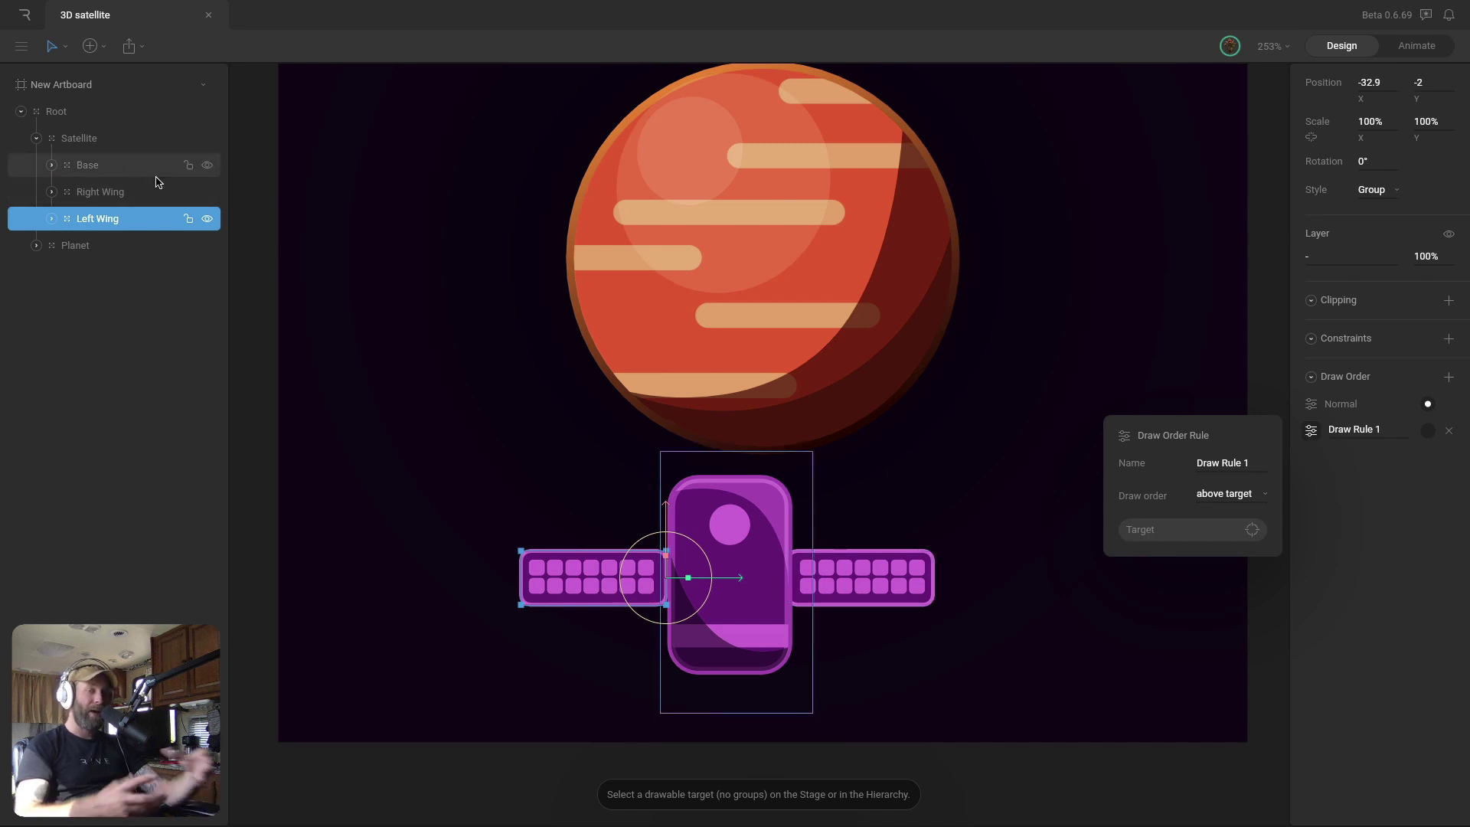
pyautogui.click(53, 165)
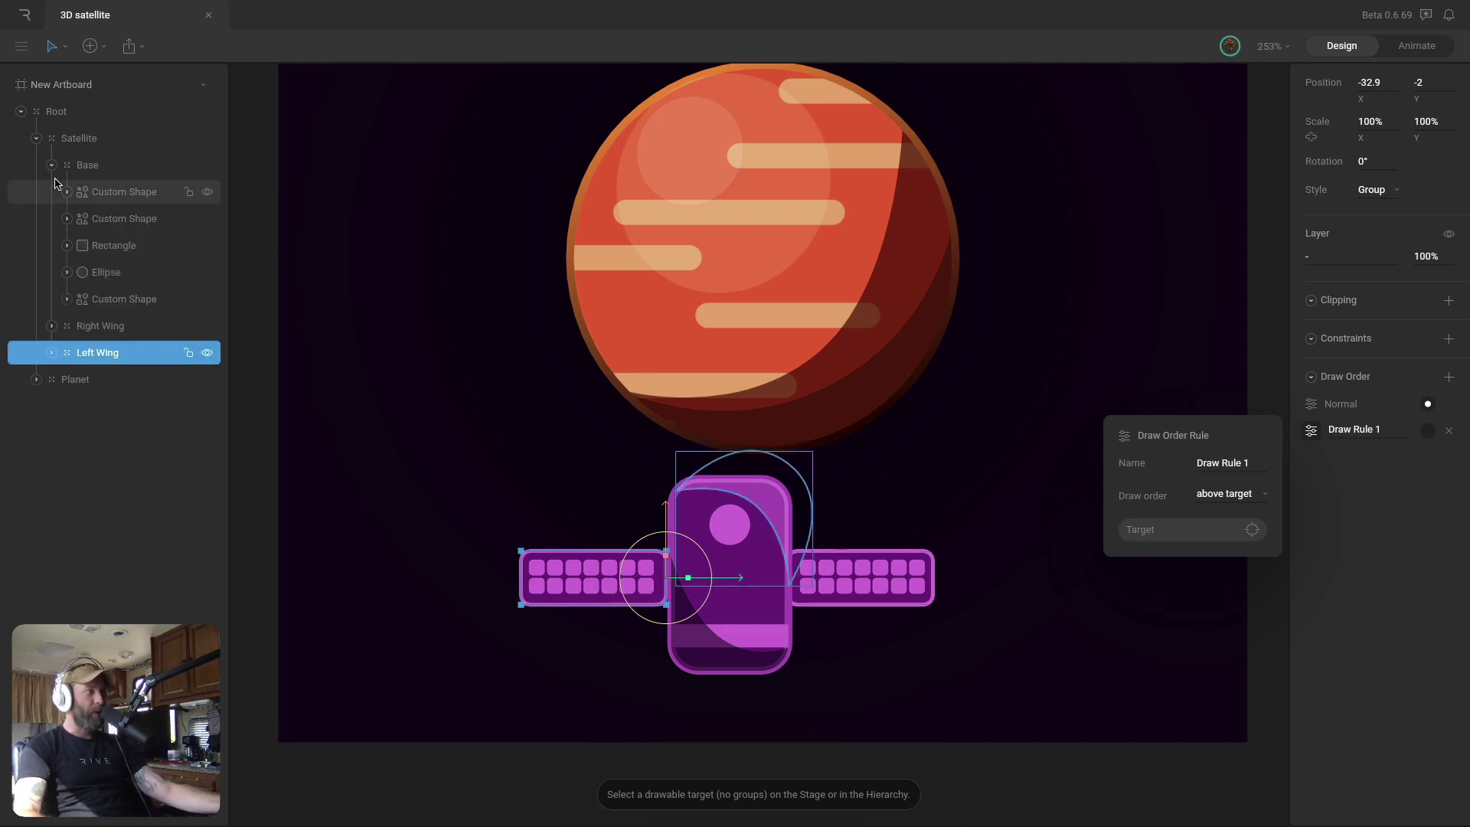
pyautogui.click(121, 192)
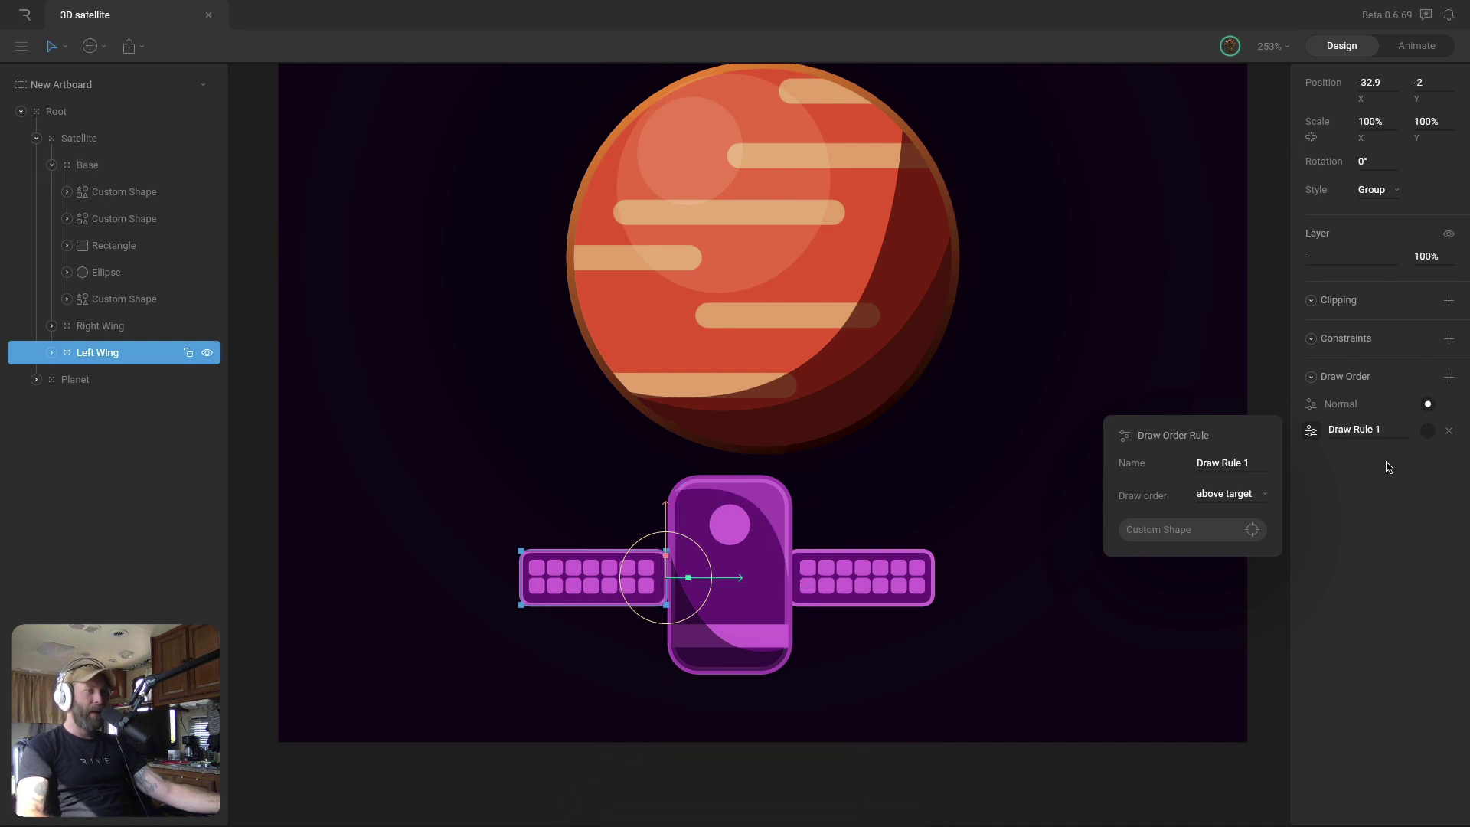
pyautogui.press('Escape')
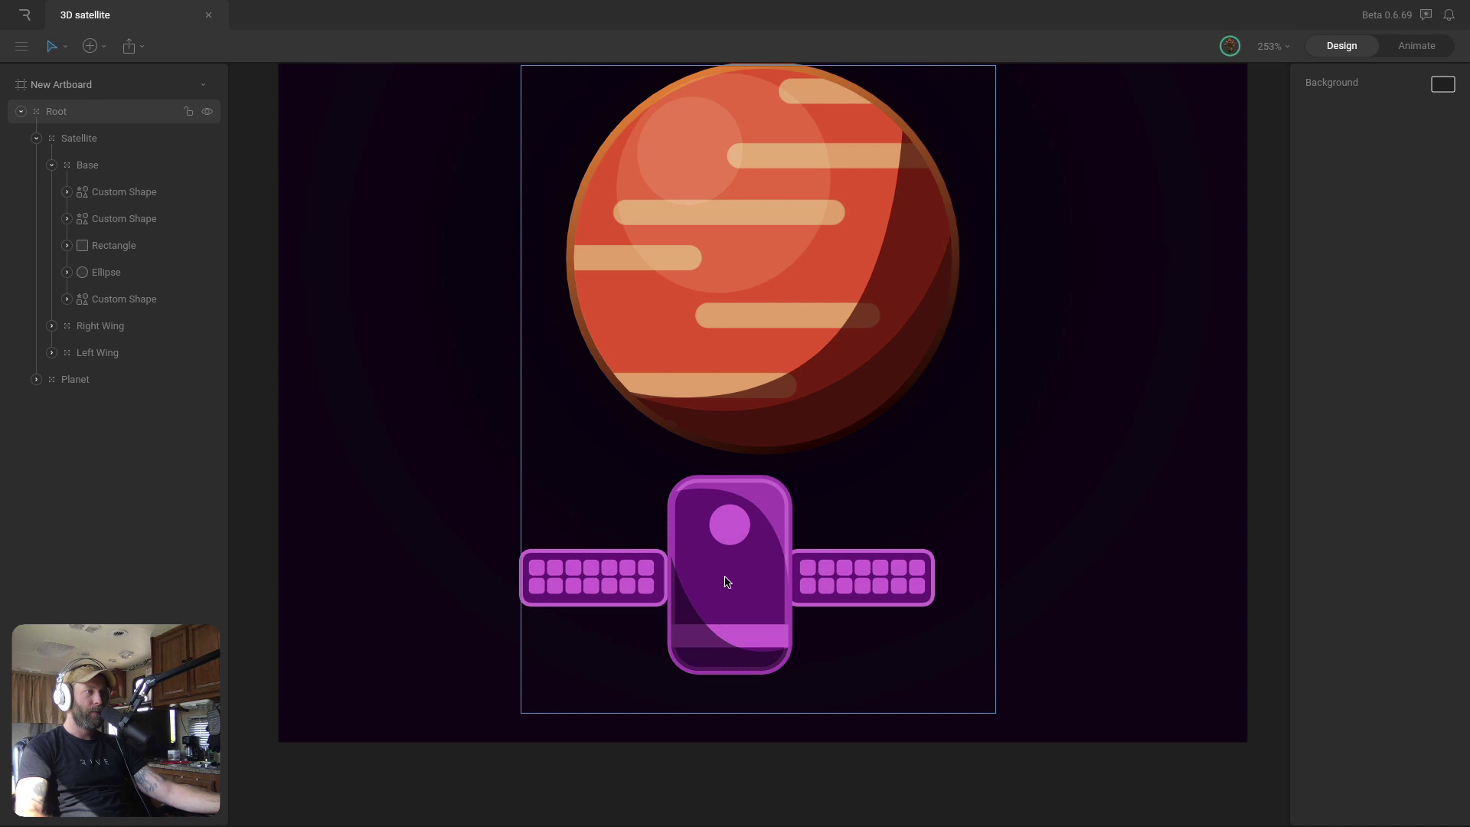
# Activate the Left Wing's Draw Rule 1, testing it against Normal order with the wing temporarily moved over the base
pyautogui.click(92, 351)
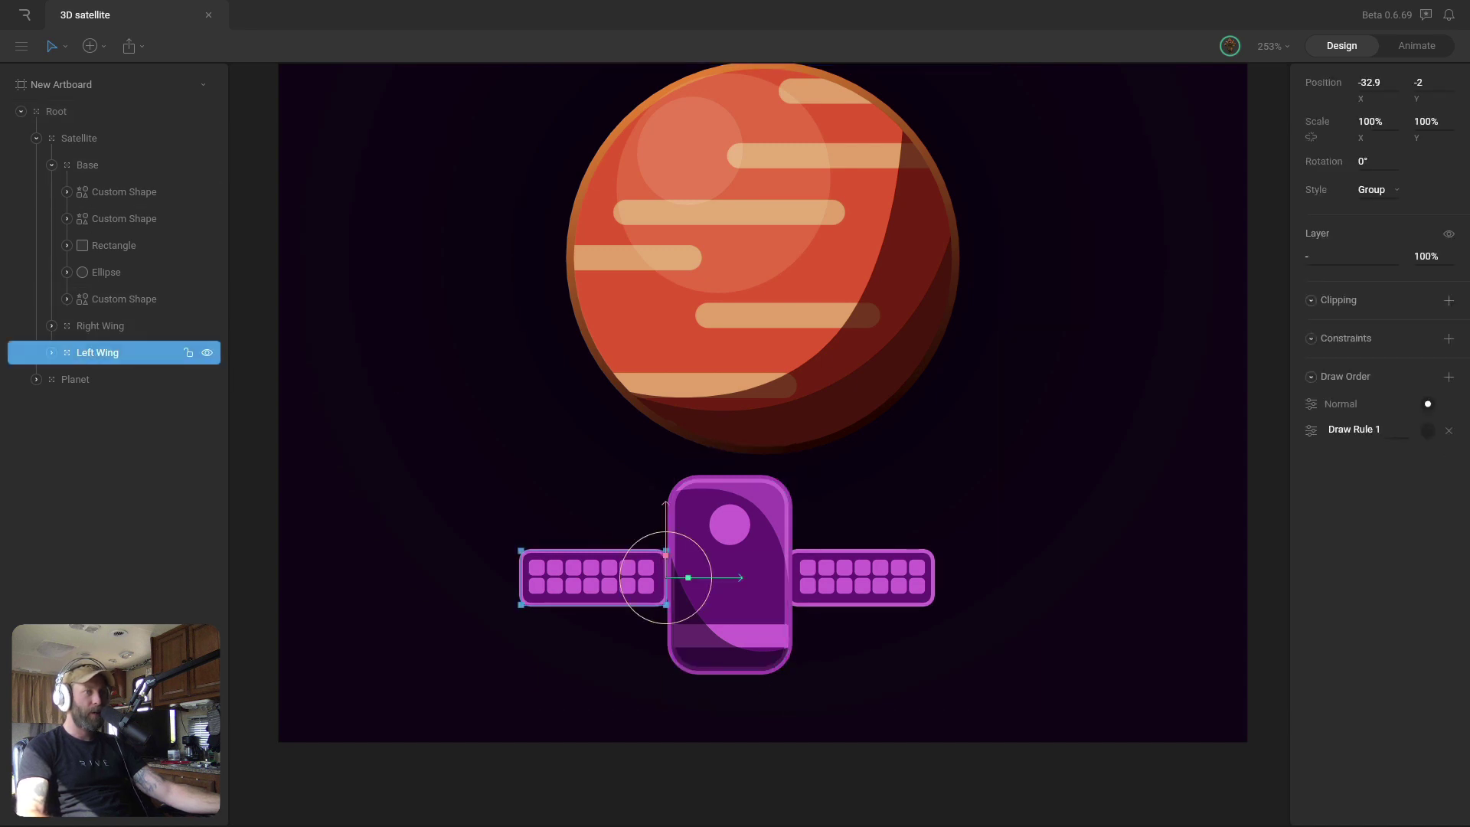
pyautogui.moveTo(722, 581); pyautogui.dragTo(777, 581)
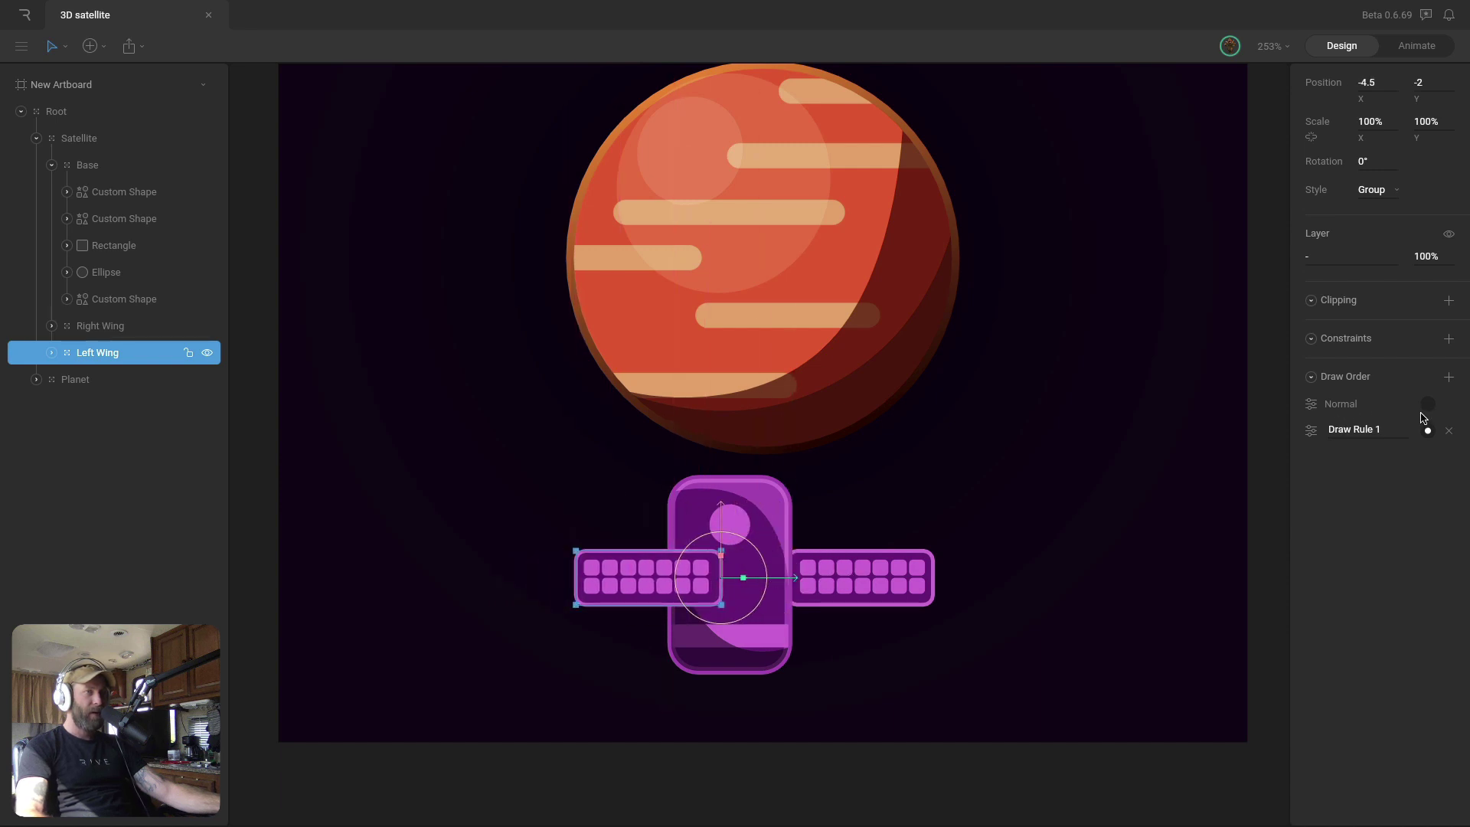
pyautogui.click(1427, 406)
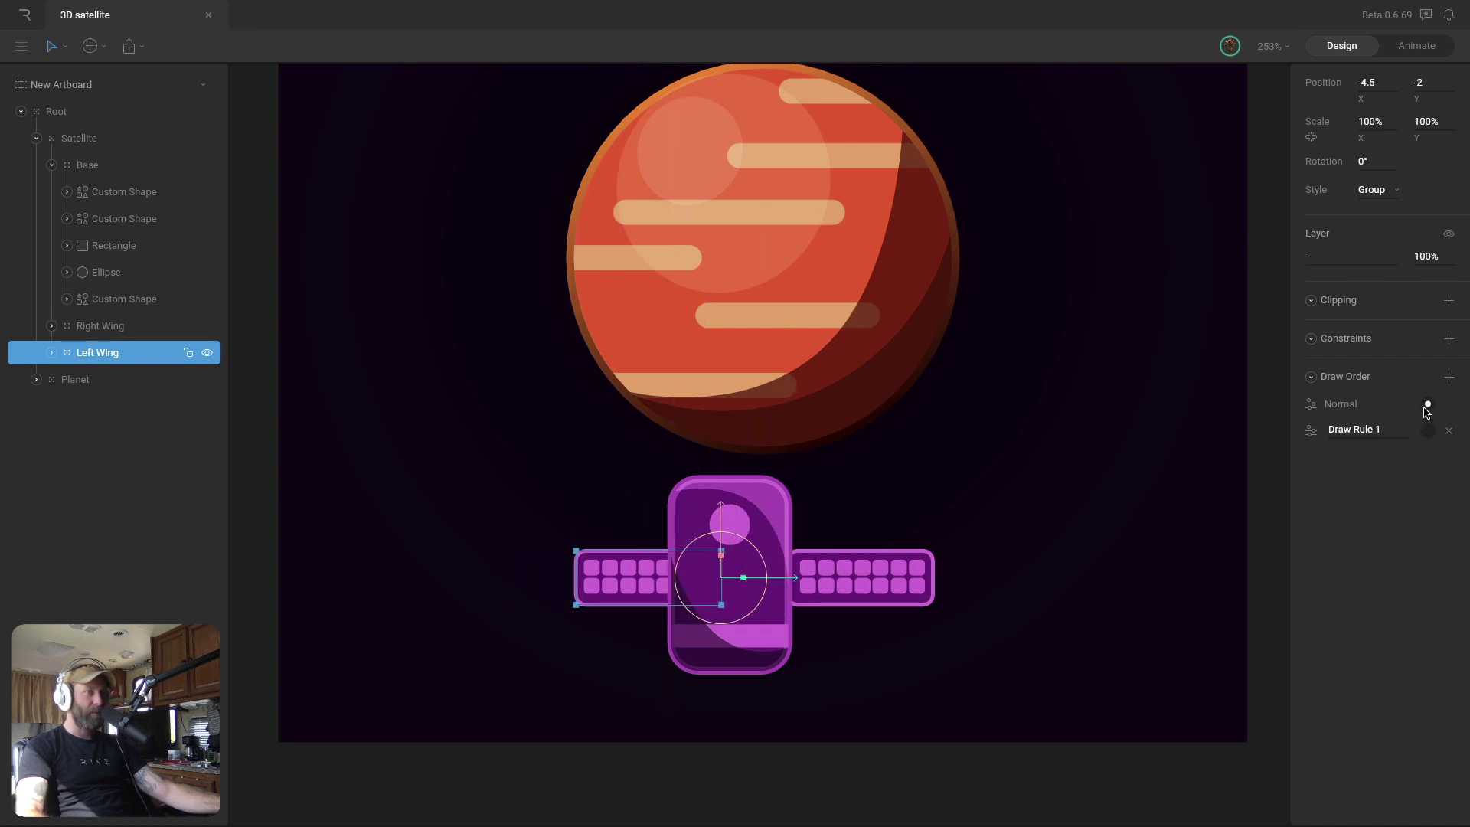
pyautogui.press('super+z')
pyautogui.press('super+z')
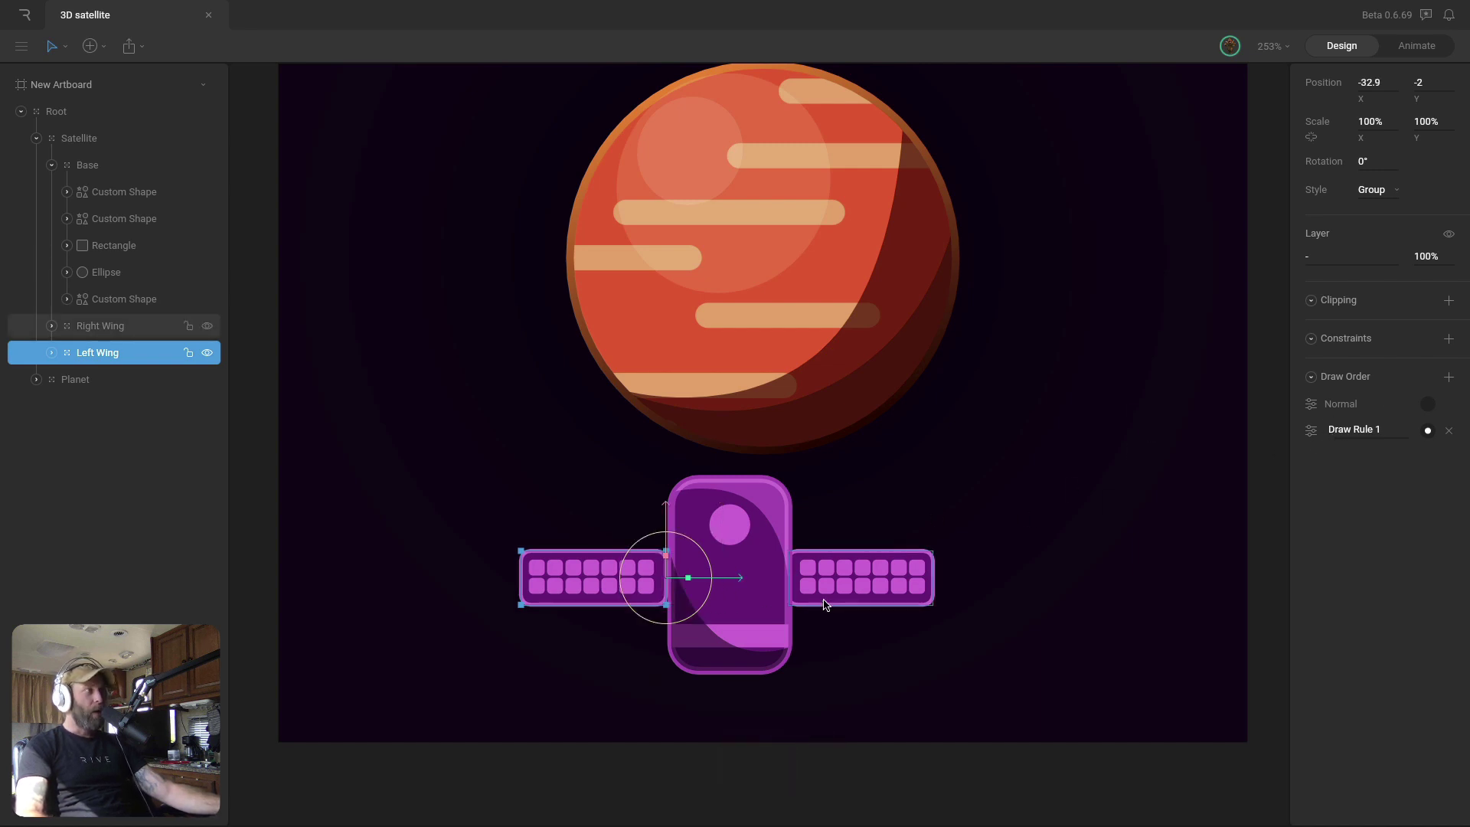
# Add a draw order rule to the satellite's Right Wing group
pyautogui.click(51, 164)
pyautogui.click(101, 191)
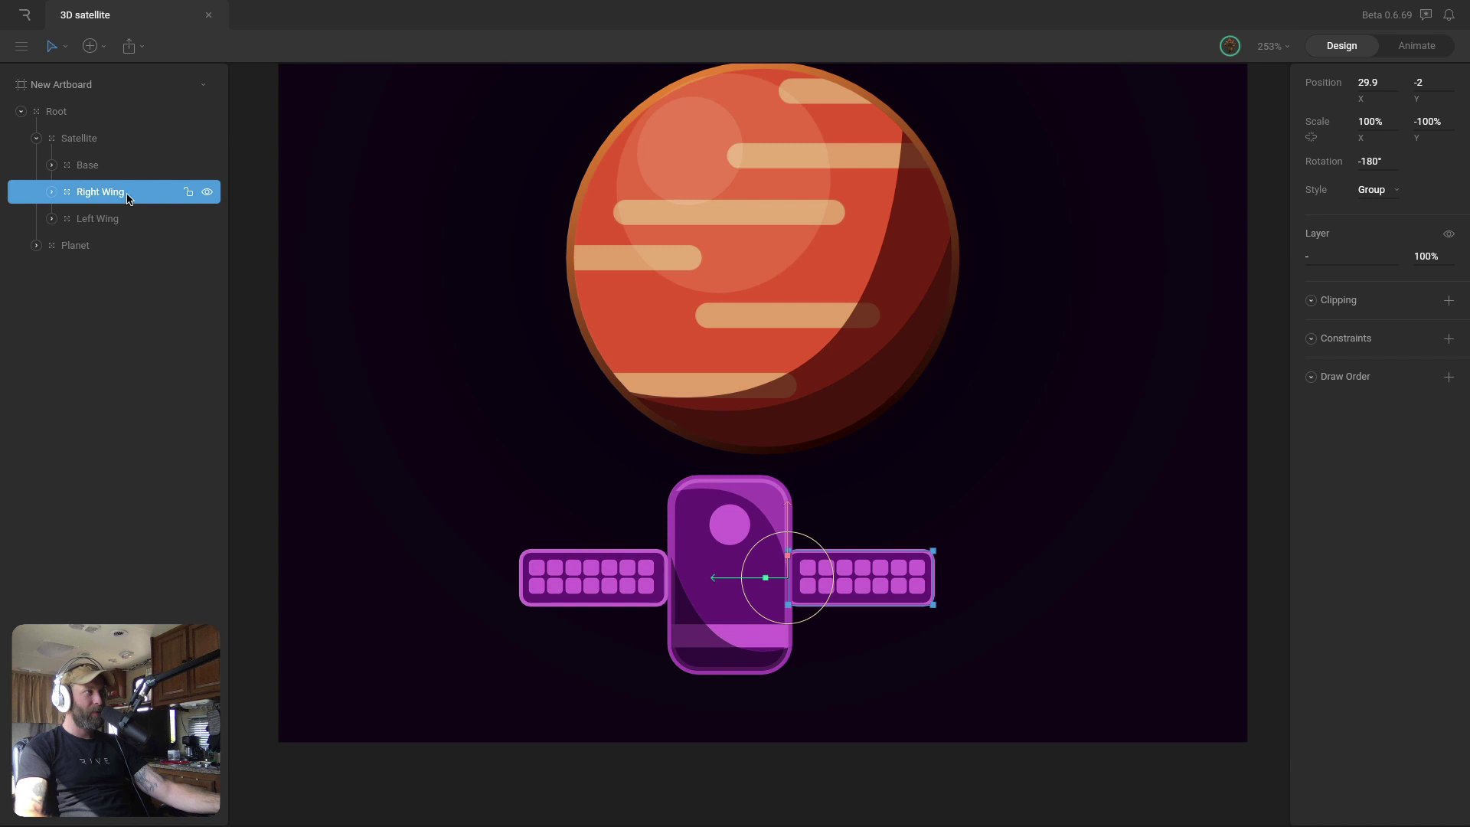
pyautogui.click(1449, 377)
pyautogui.click(1427, 432)
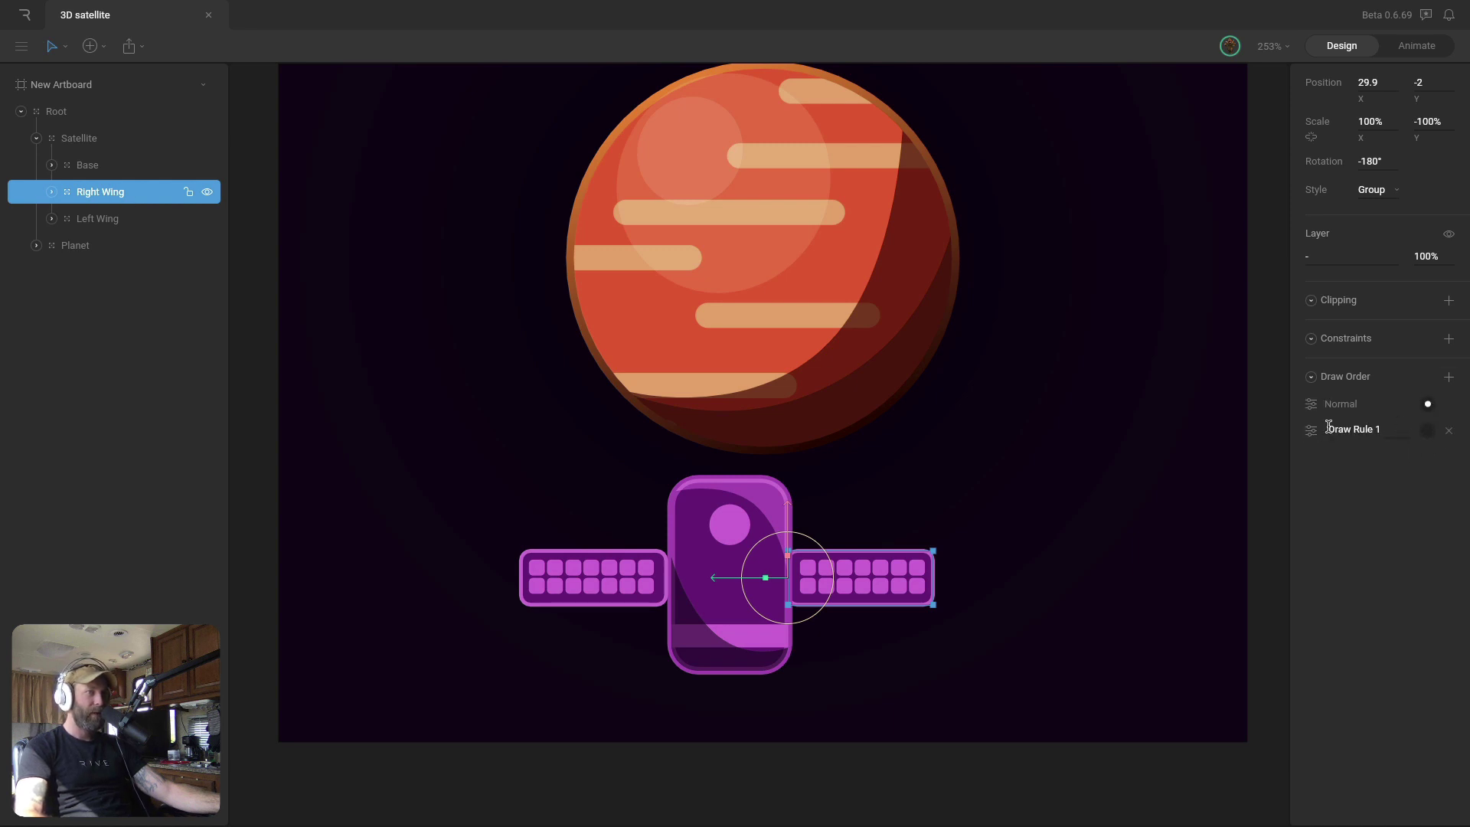
# Set the Right Wing's draw rule to above target, targeting the first Custom Shape in the Base group
pyautogui.click(1311, 431)
pyautogui.click(1225, 495)
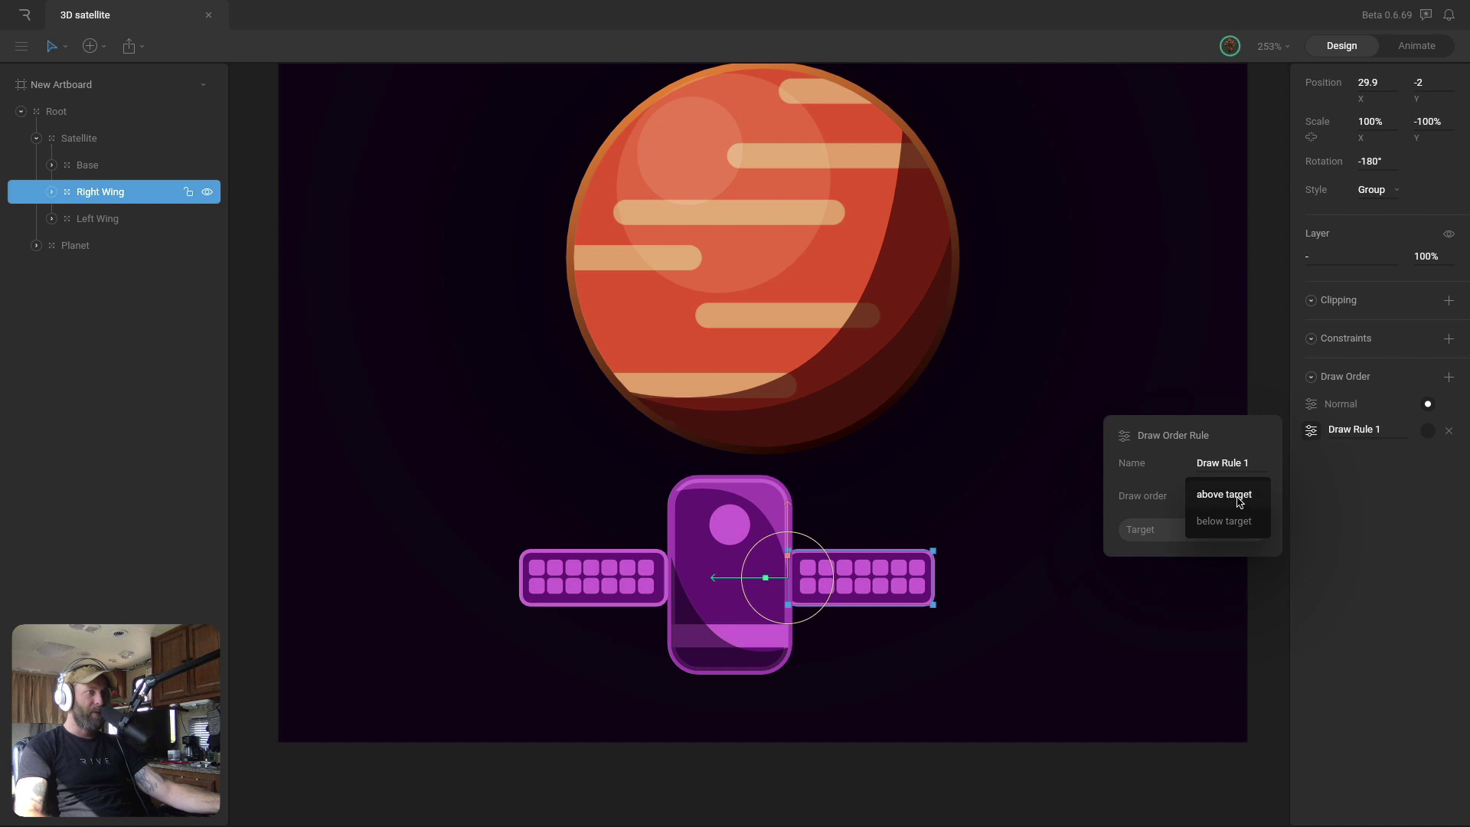
pyautogui.click(1238, 497)
pyautogui.click(1210, 530)
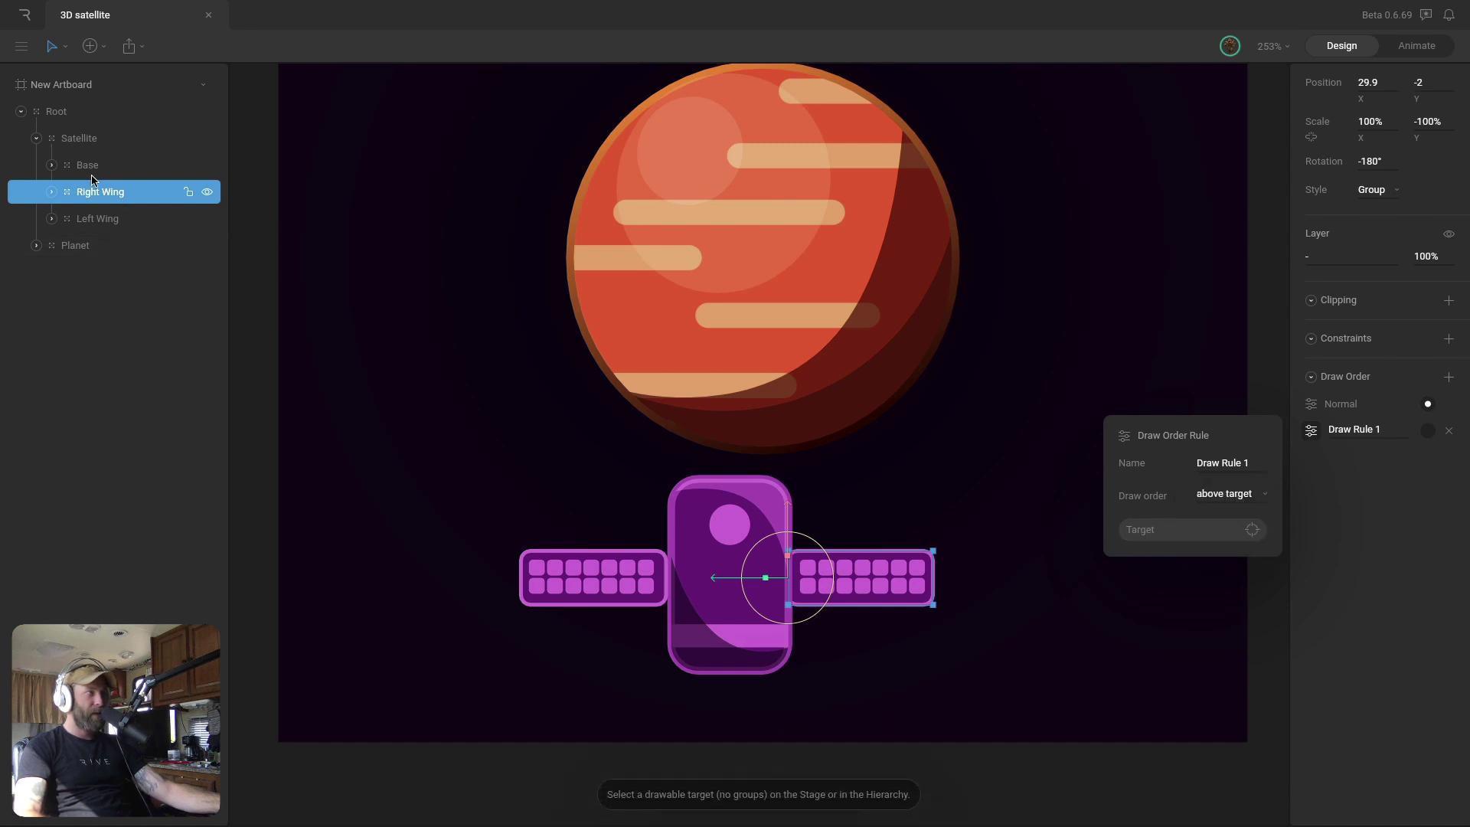
pyautogui.click(52, 167)
pyautogui.click(104, 193)
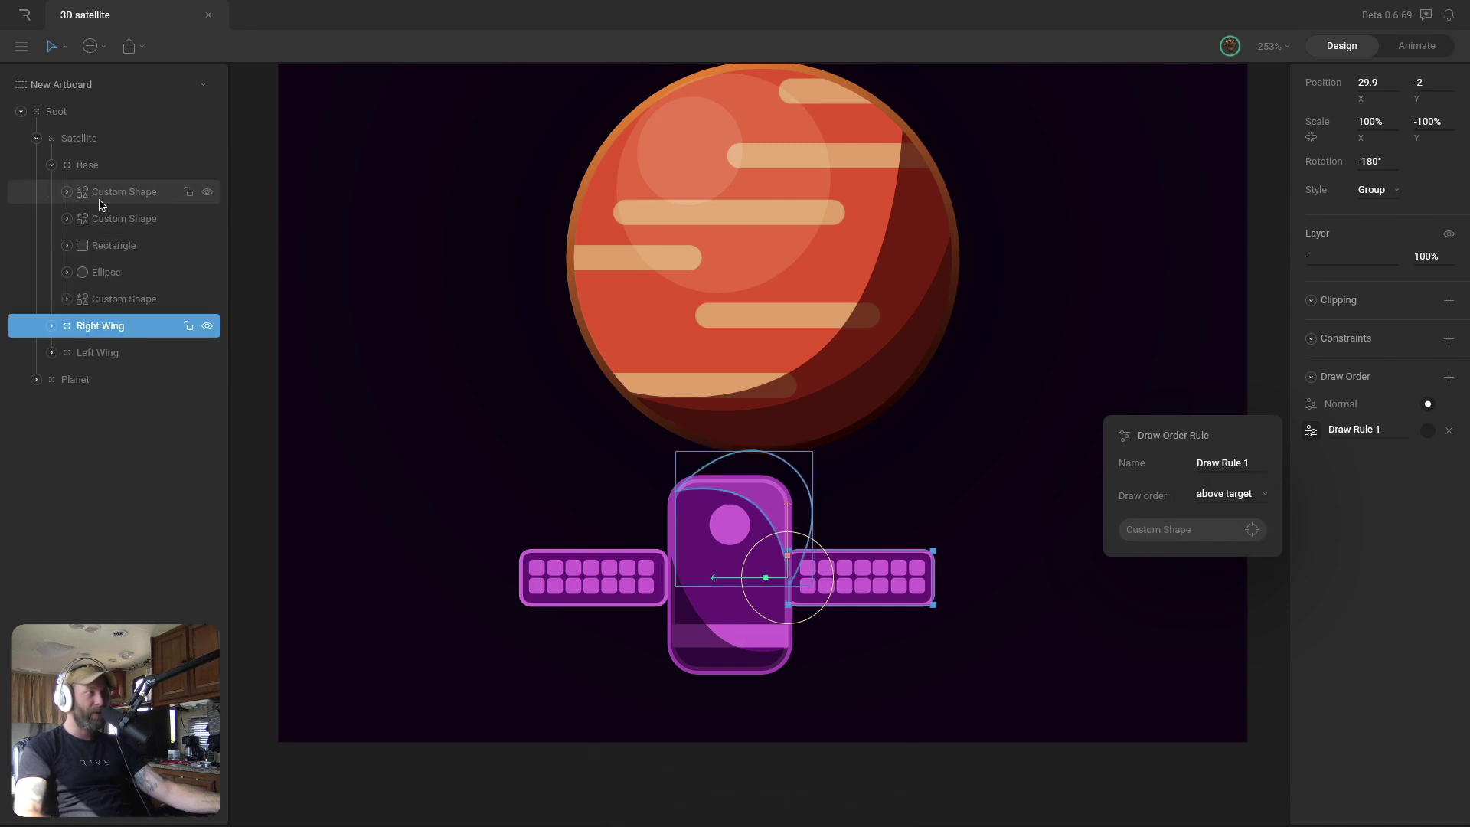
pyautogui.click(51, 167)
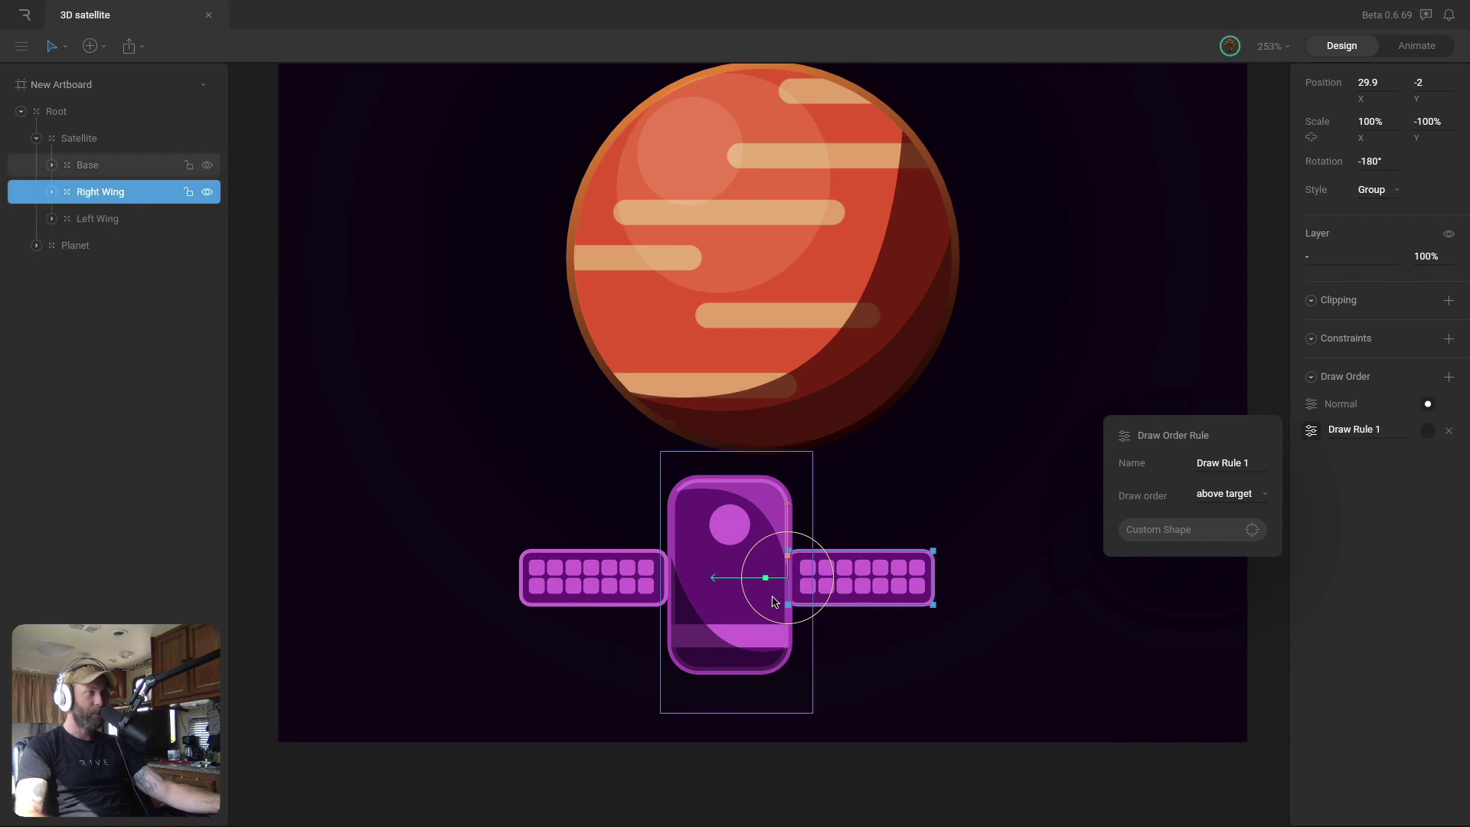
pyautogui.hotkey('ctrl', 'z')
pyautogui.hotkey('ctrl', 'z')
pyautogui.click(968, 479)
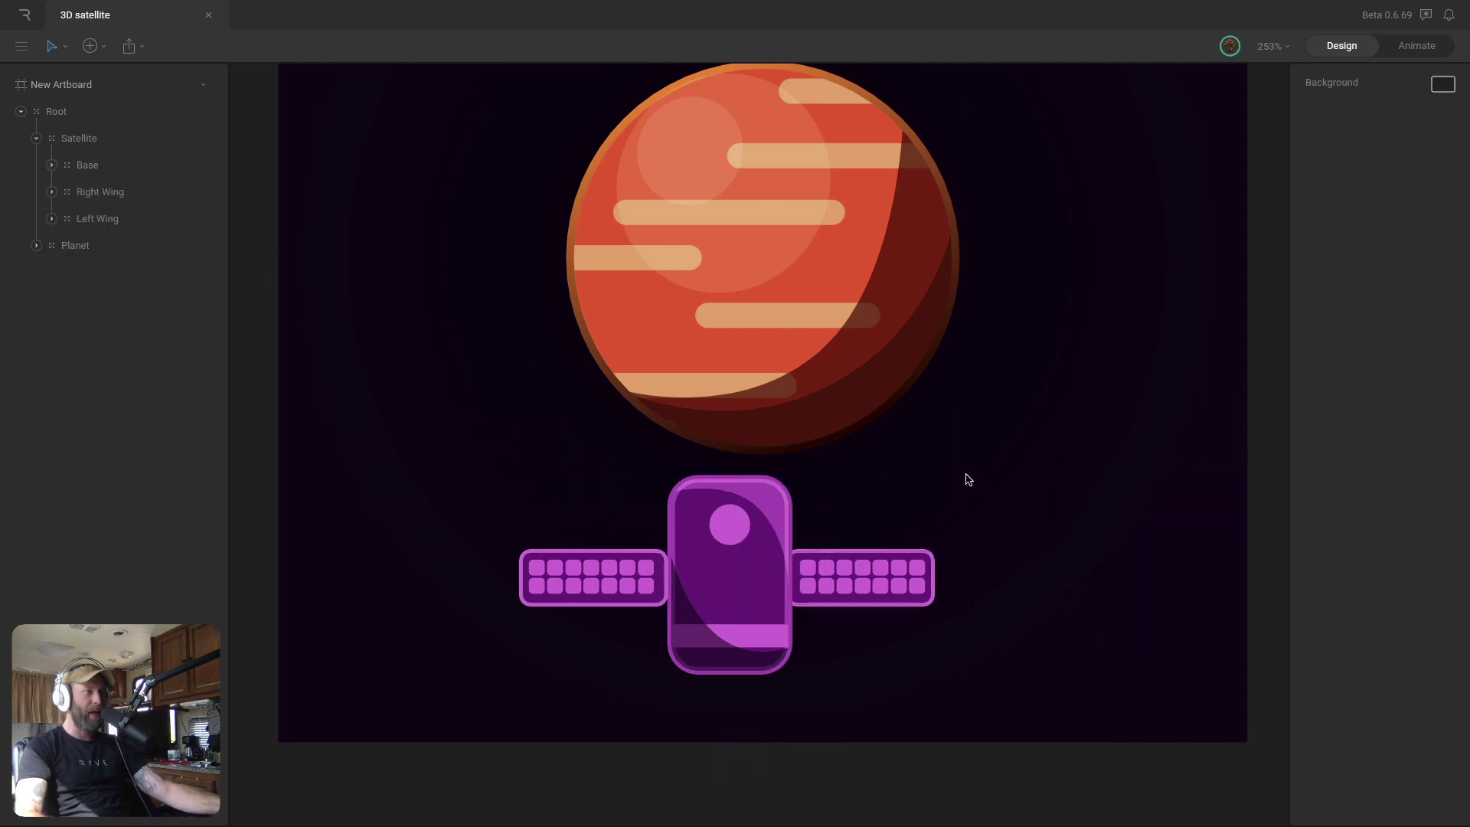
# Add a draw order rule to the Ellipse on the satellite's base and open the rule's settings
pyautogui.keyDown('ctrl'); pyautogui.click(731, 530); pyautogui.keyUp('ctrl')
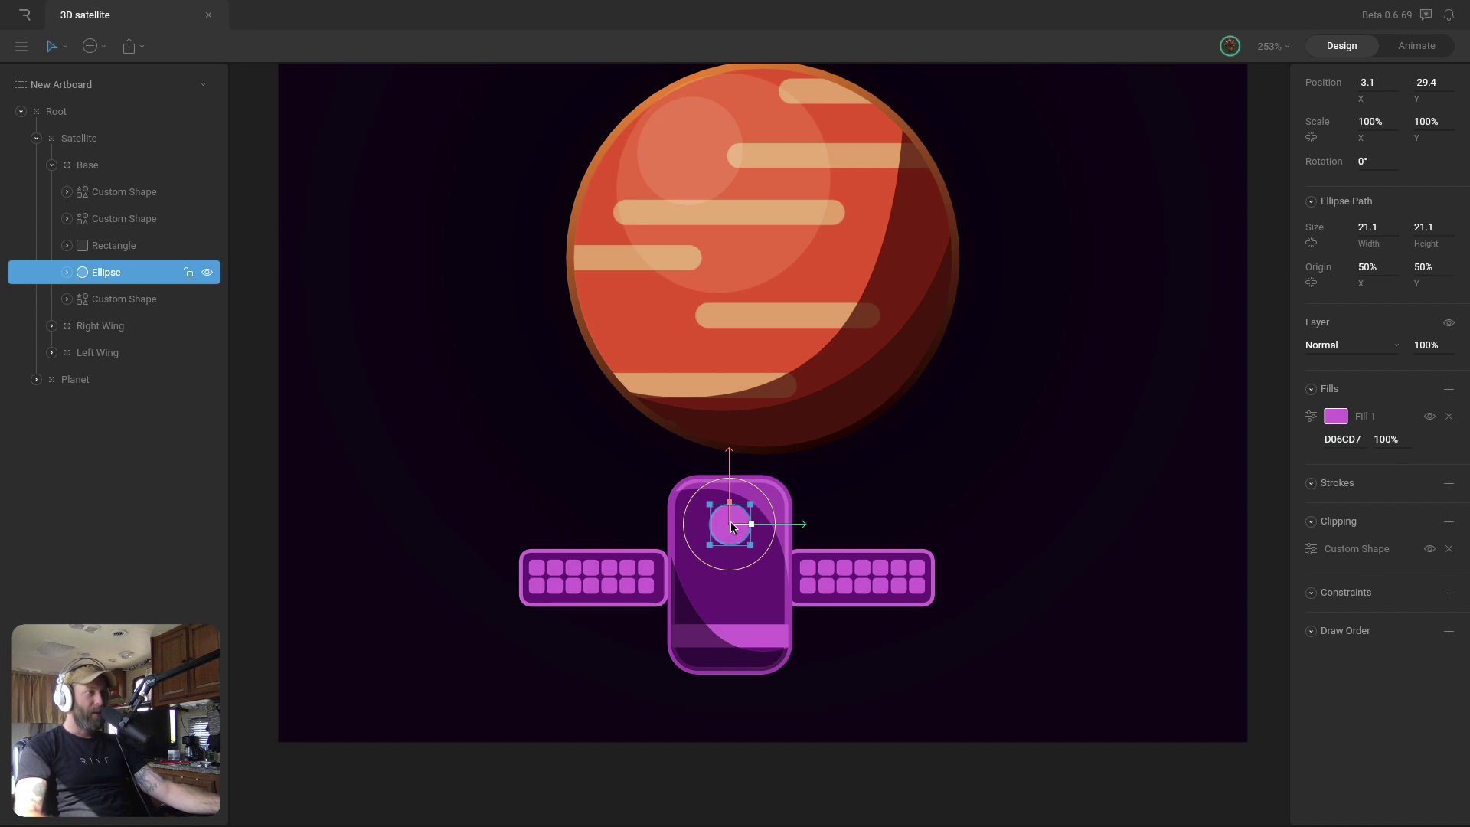
pyautogui.click(1448, 631)
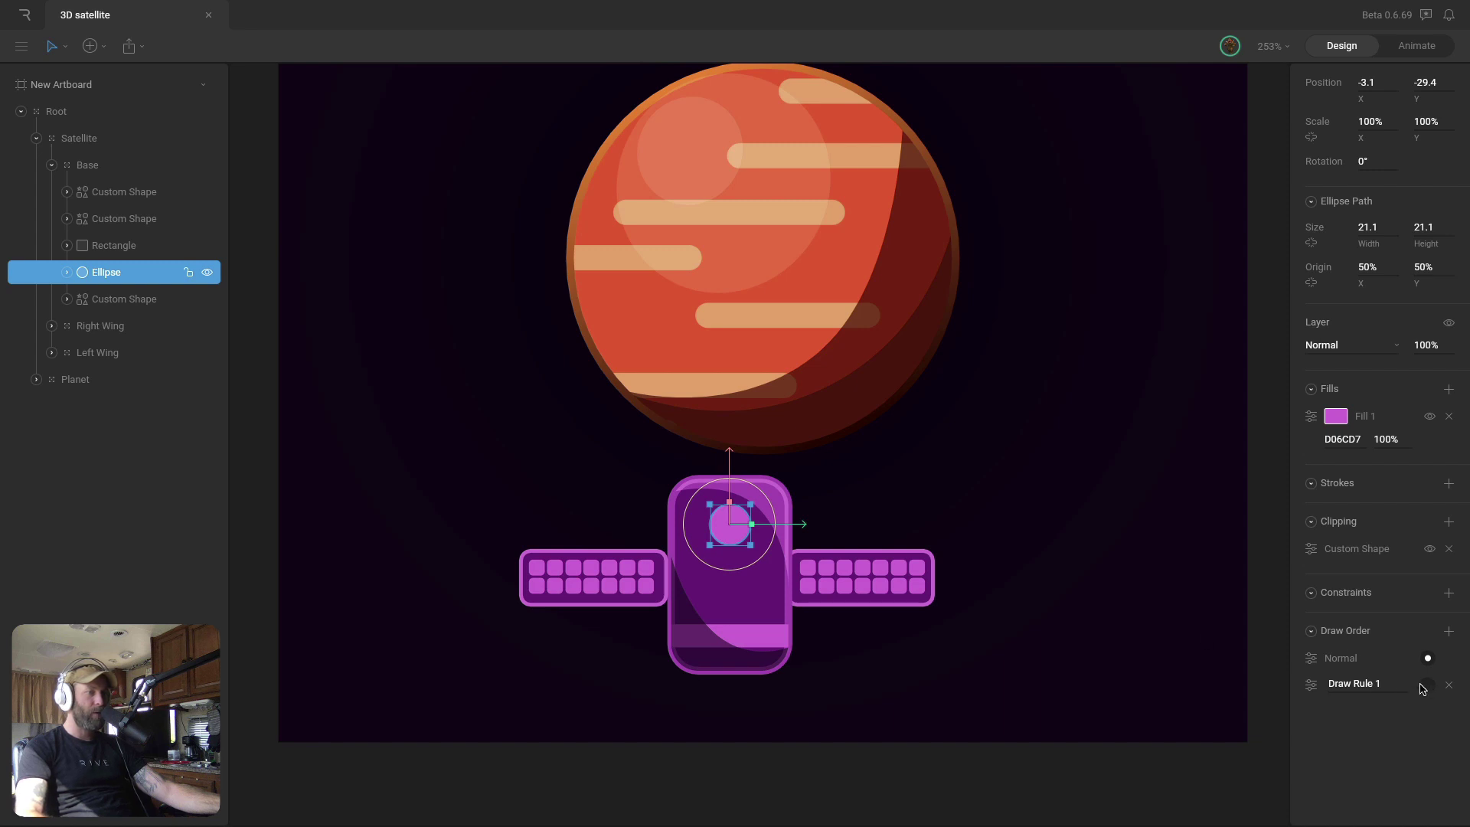
pyautogui.click(1311, 684)
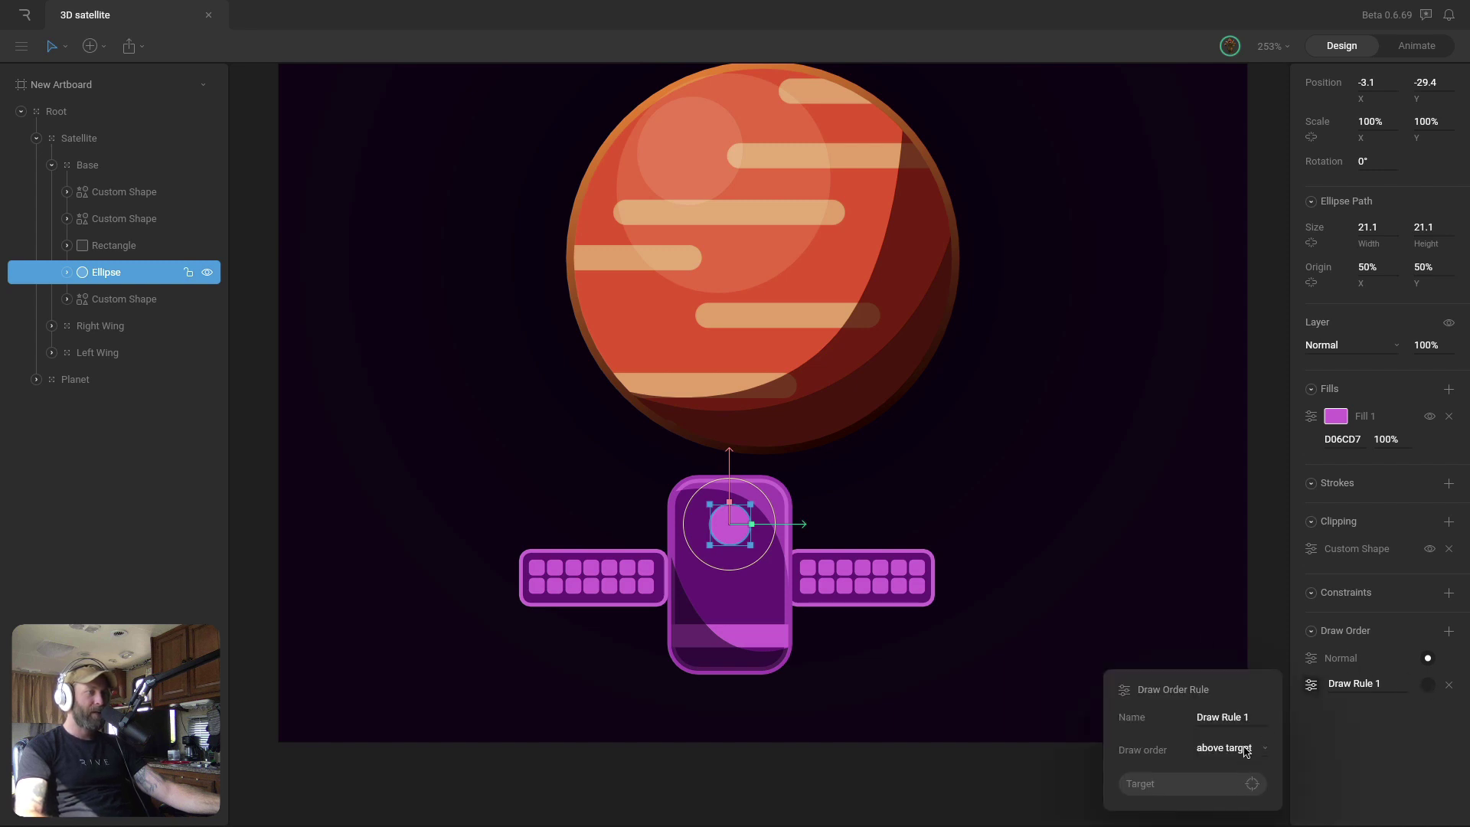
# Try moving the Ellipse sideways off the satellite's base and undo the move
pyautogui.click(1013, 591)
pyautogui.keyDown('super'); pyautogui.click(728, 525); pyautogui.keyUp('super')
pyautogui.moveTo(793, 528); pyautogui.dragTo(865, 531)
pyautogui.press('super+z')
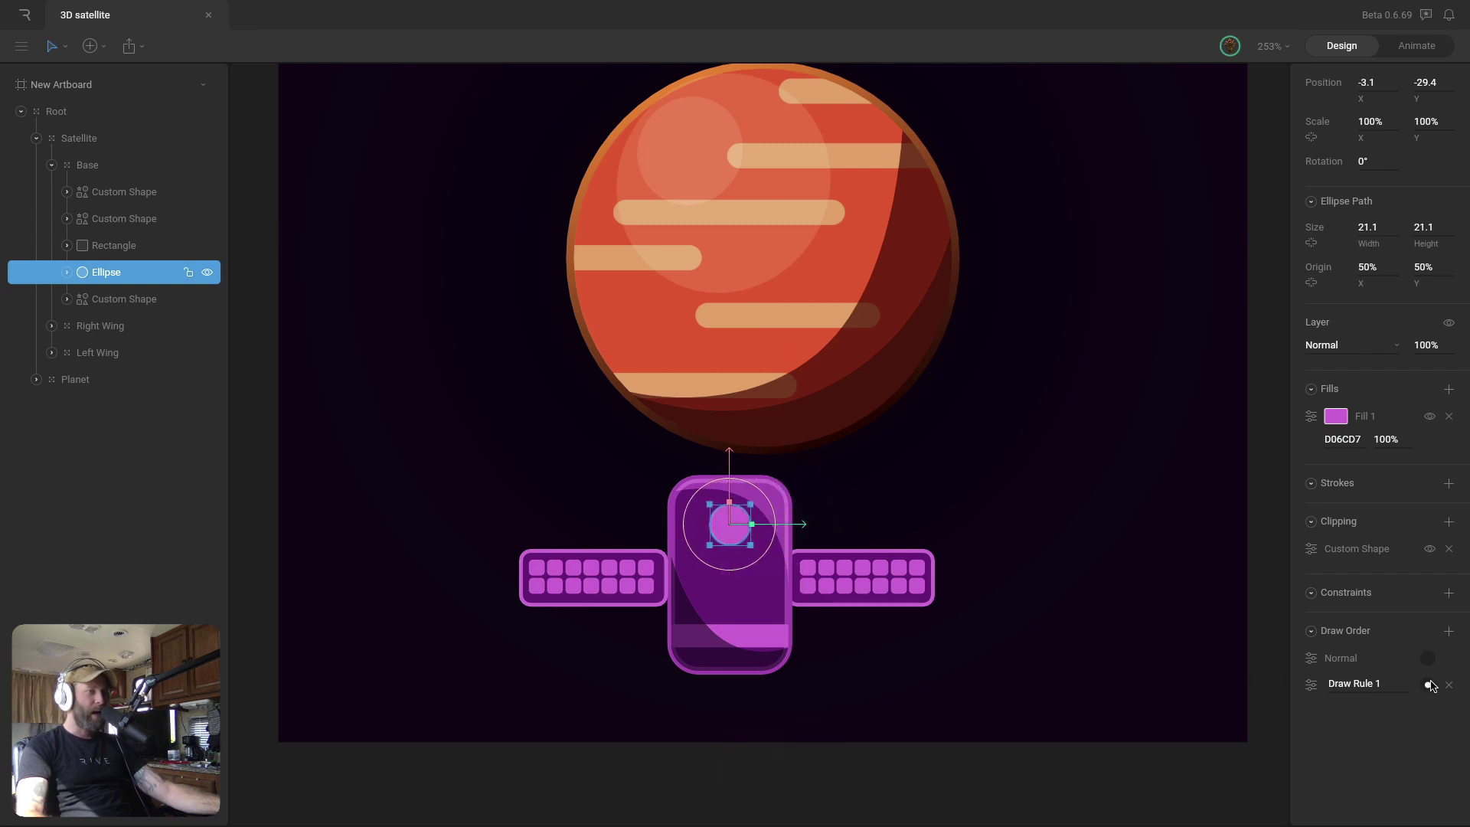
# Set the Ellipse's draw rule to below target, with the last Custom Shape in the Base group as the target
pyautogui.click(1311, 684)
pyautogui.click(1254, 751)
pyautogui.click(1225, 774)
pyautogui.click(1225, 784)
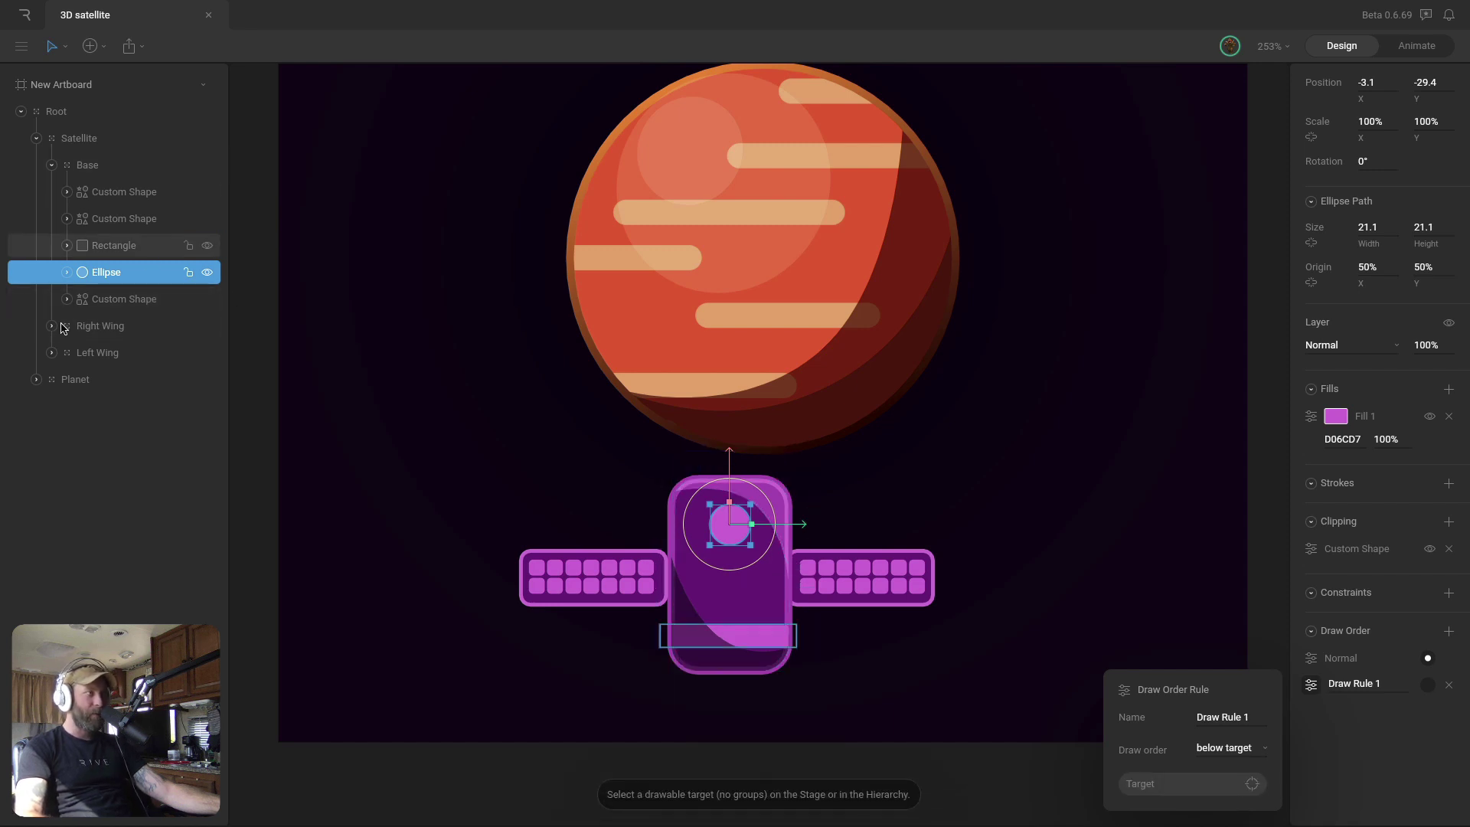
pyautogui.click(121, 299)
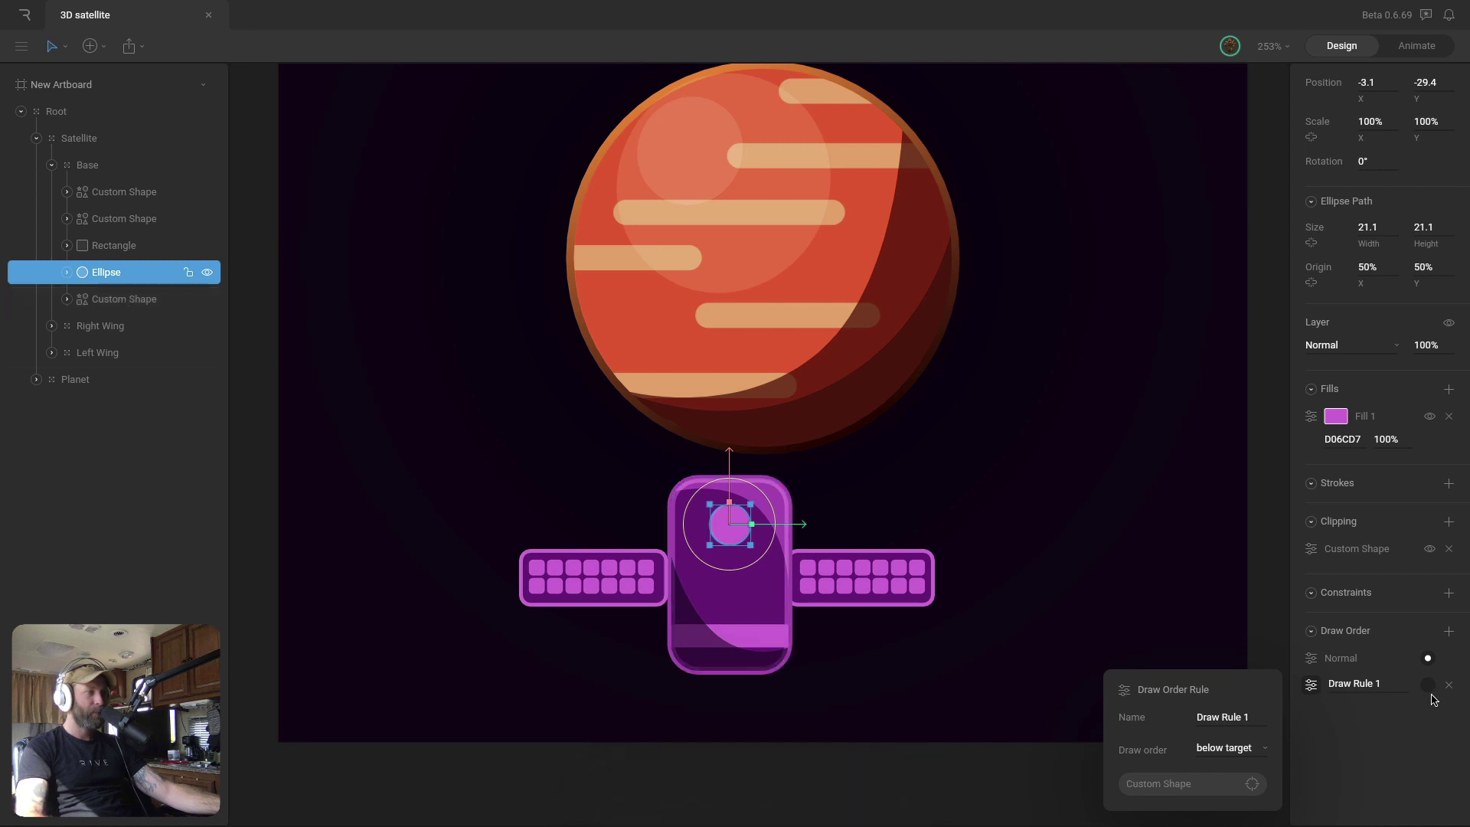
# Test the Ellipse's Draw Rule 1 and return its draw order to Normal
pyautogui.click(1429, 684)
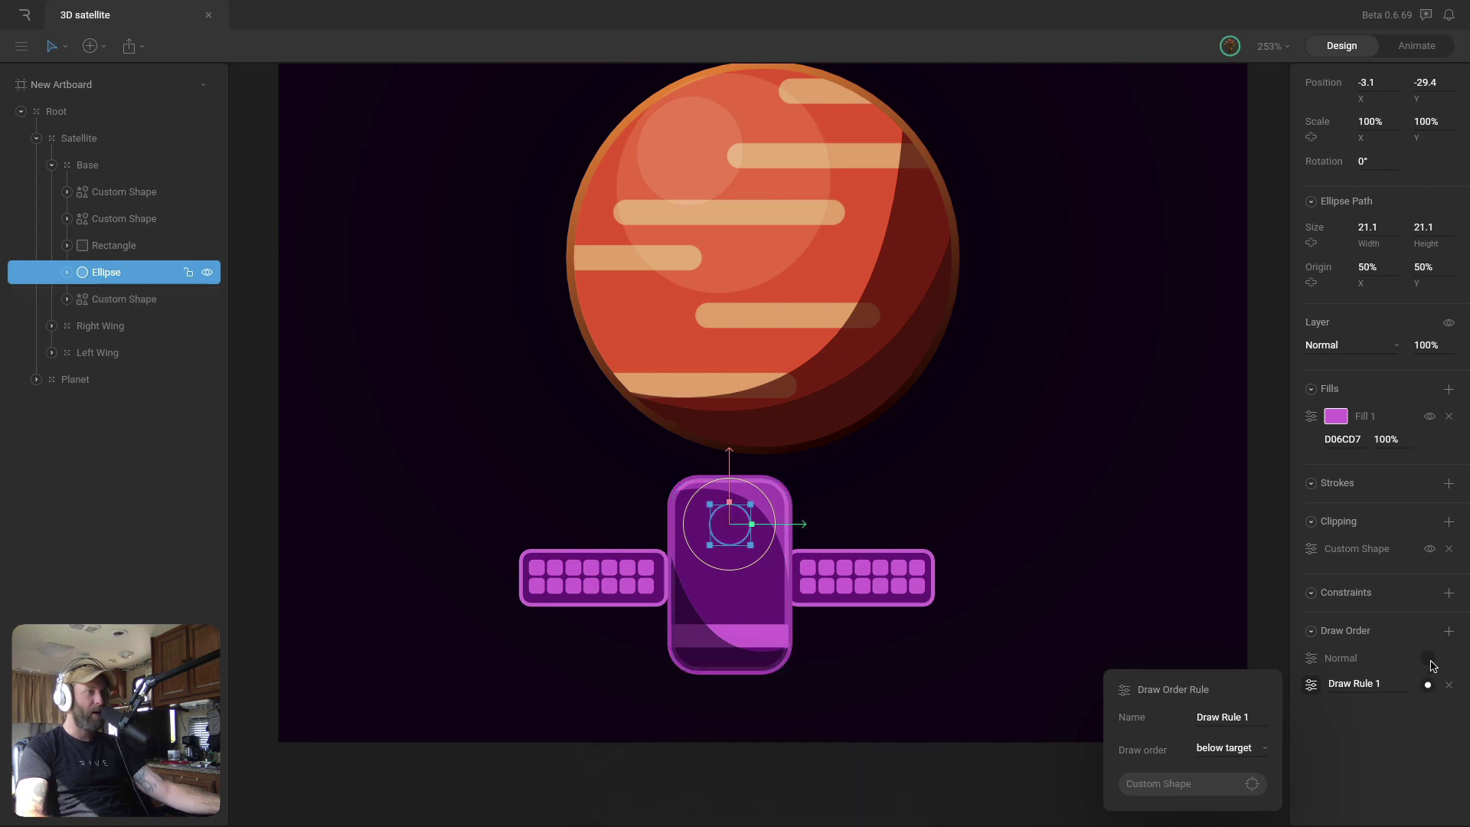
pyautogui.click(1429, 658)
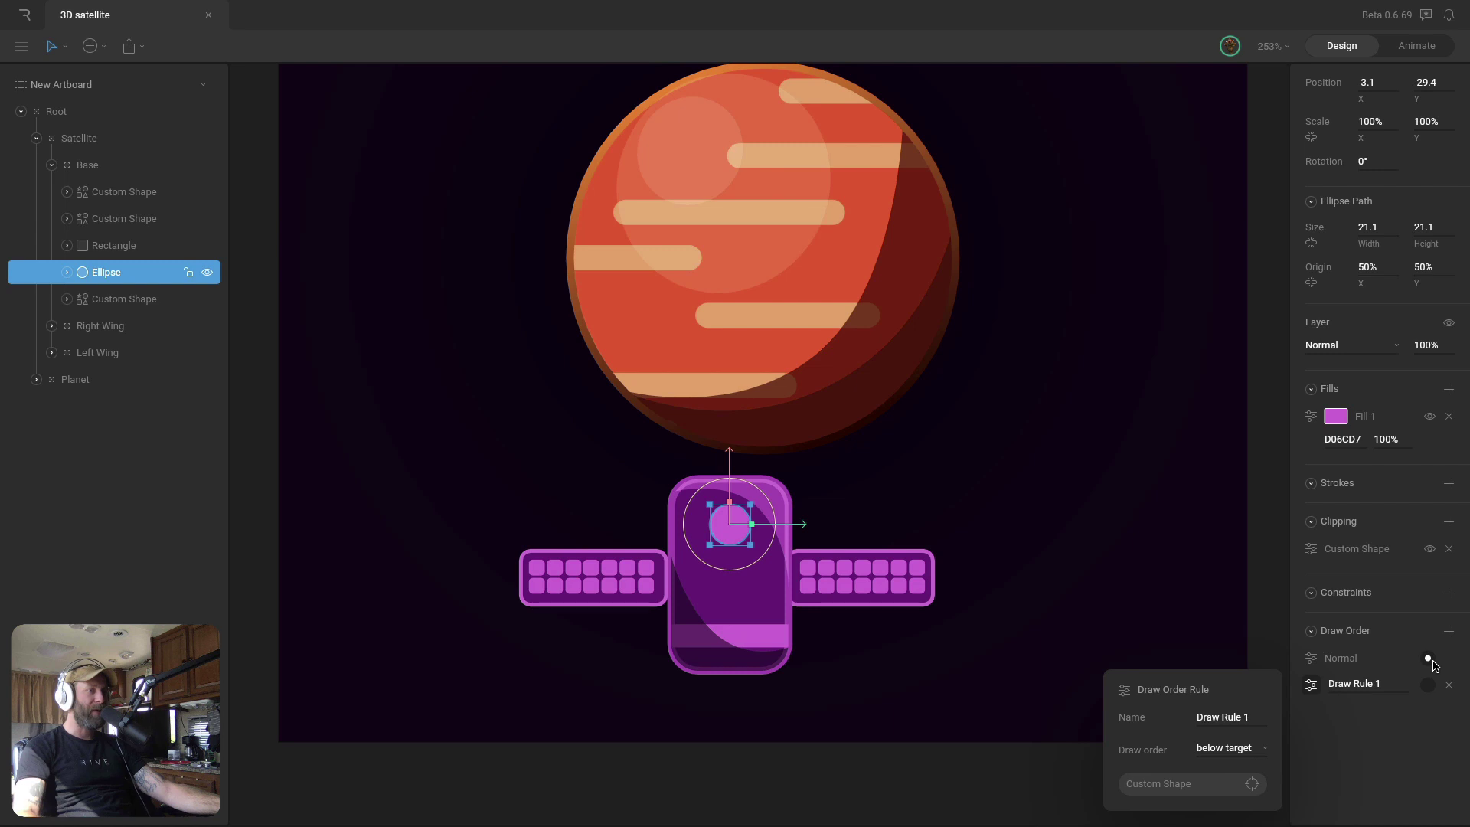
pyautogui.click(1160, 500)
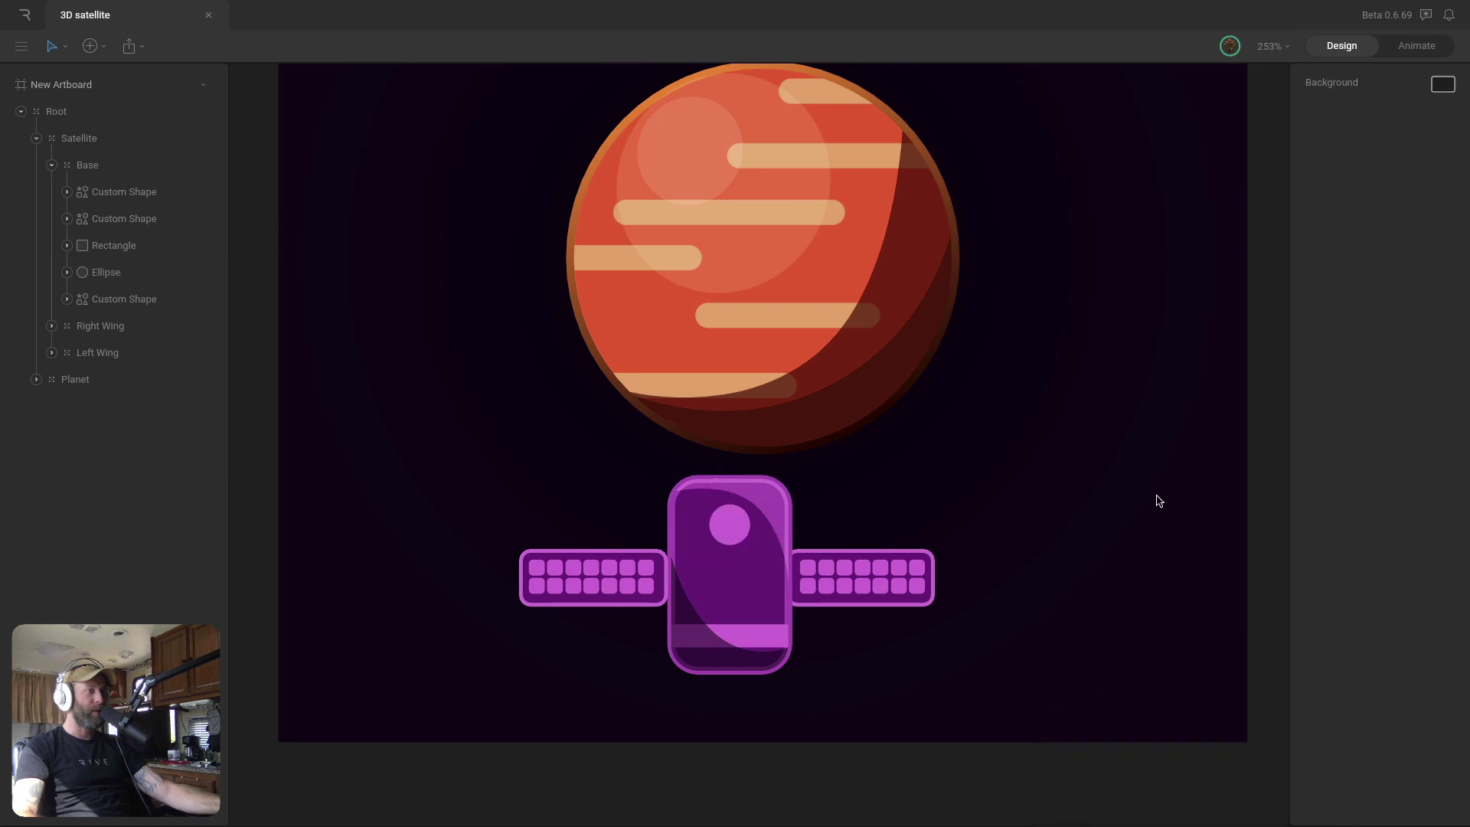
# Collapse the Base and Satellite groups in the hierarchy and select the Planet group
pyautogui.click(51, 164)
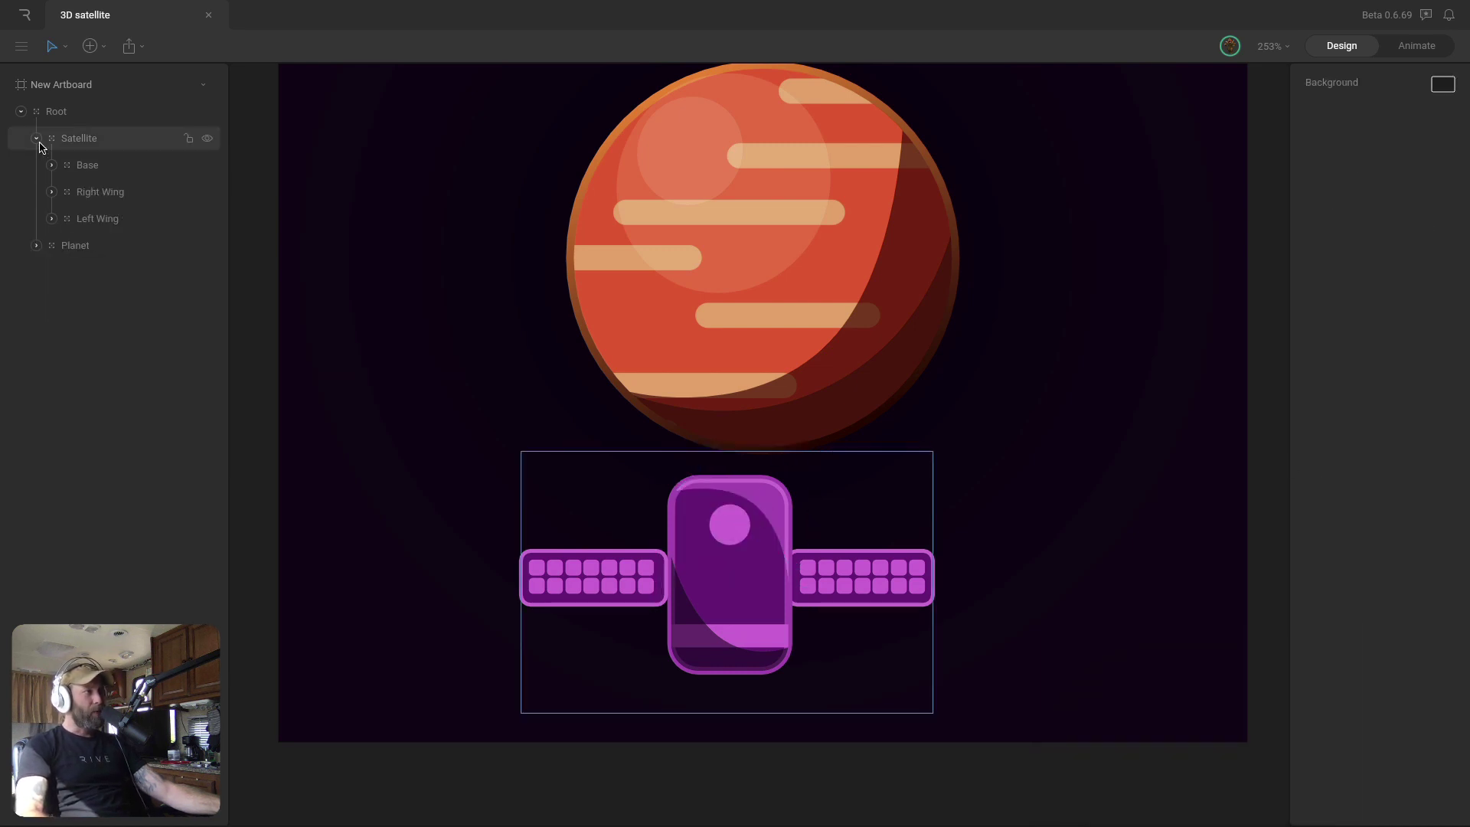
pyautogui.click(41, 146)
pyautogui.click(33, 141)
pyautogui.click(68, 170)
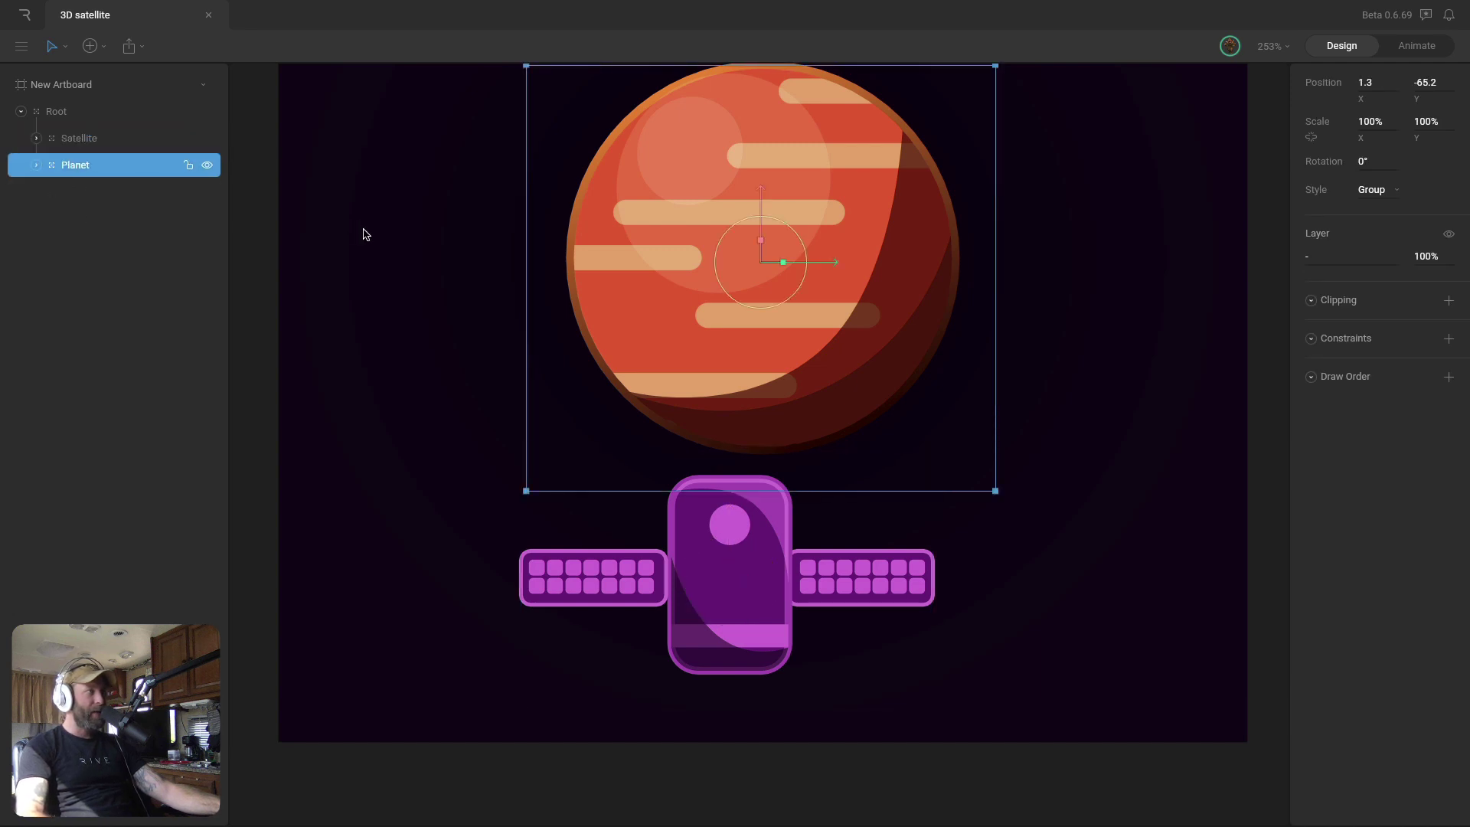
pyautogui.moveTo(365, 234); pyautogui.dragTo(395, 294)
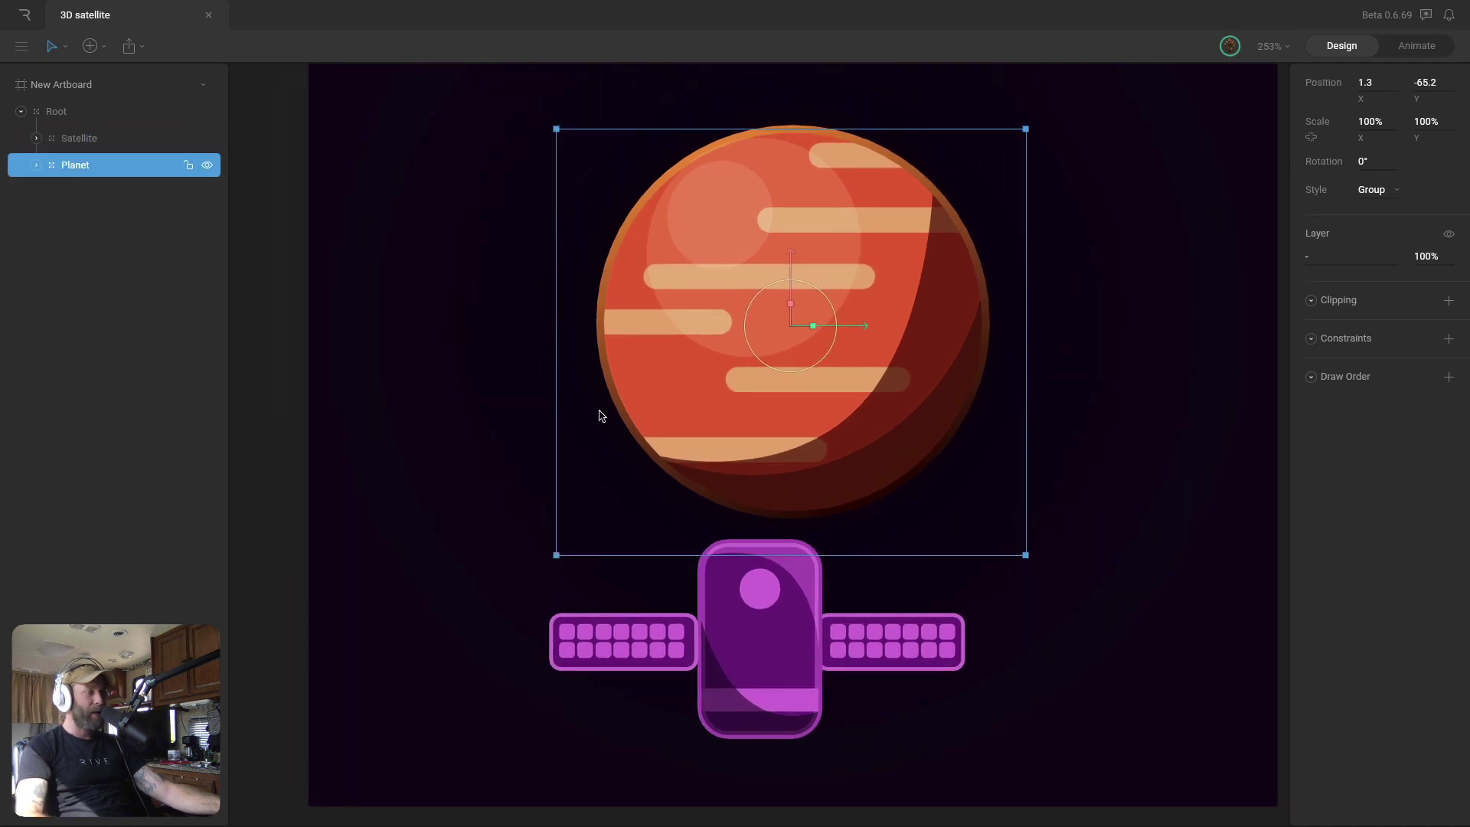
pyautogui.click(808, 684)
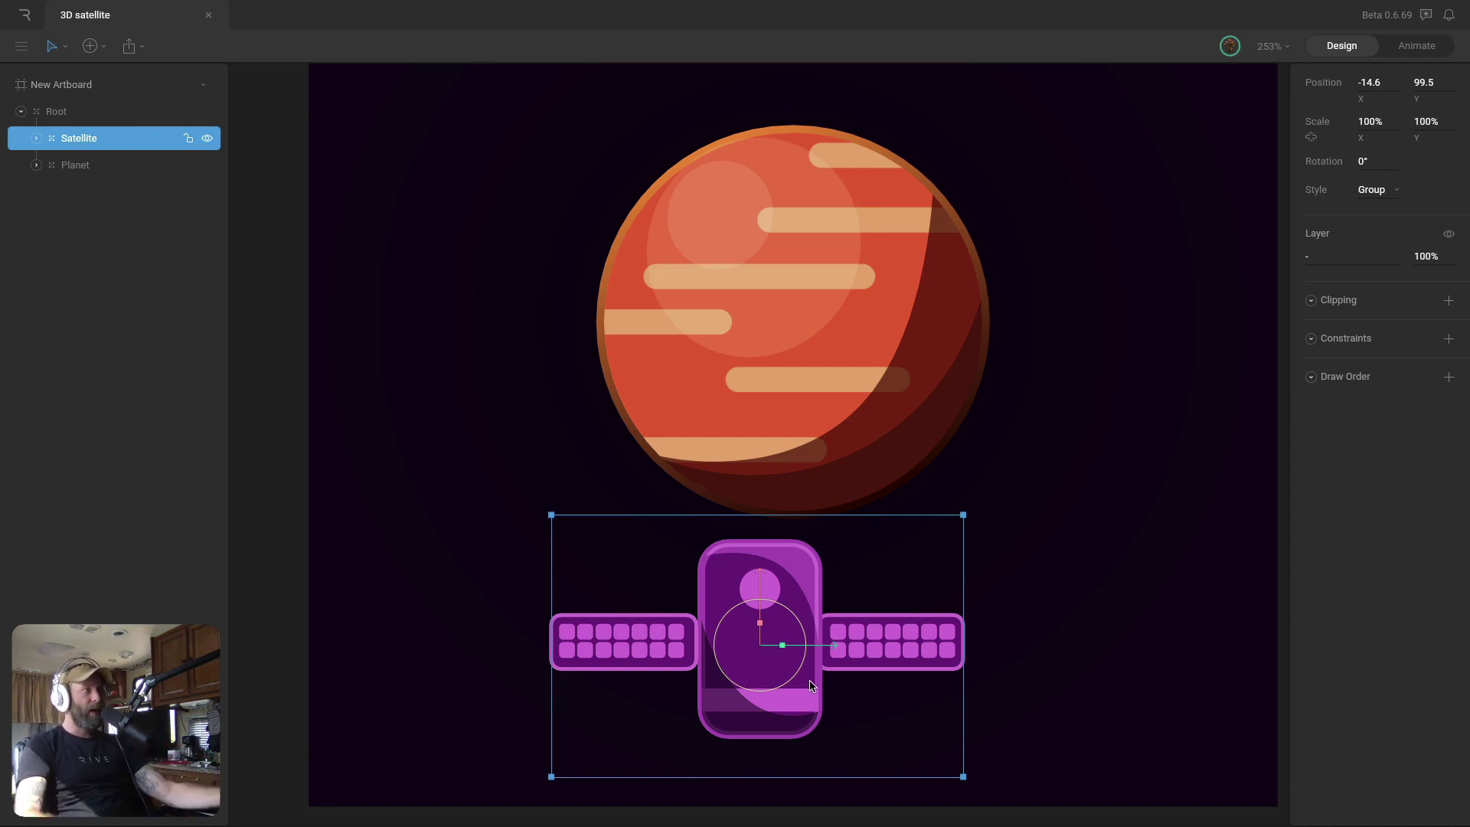
pyautogui.click(36, 139)
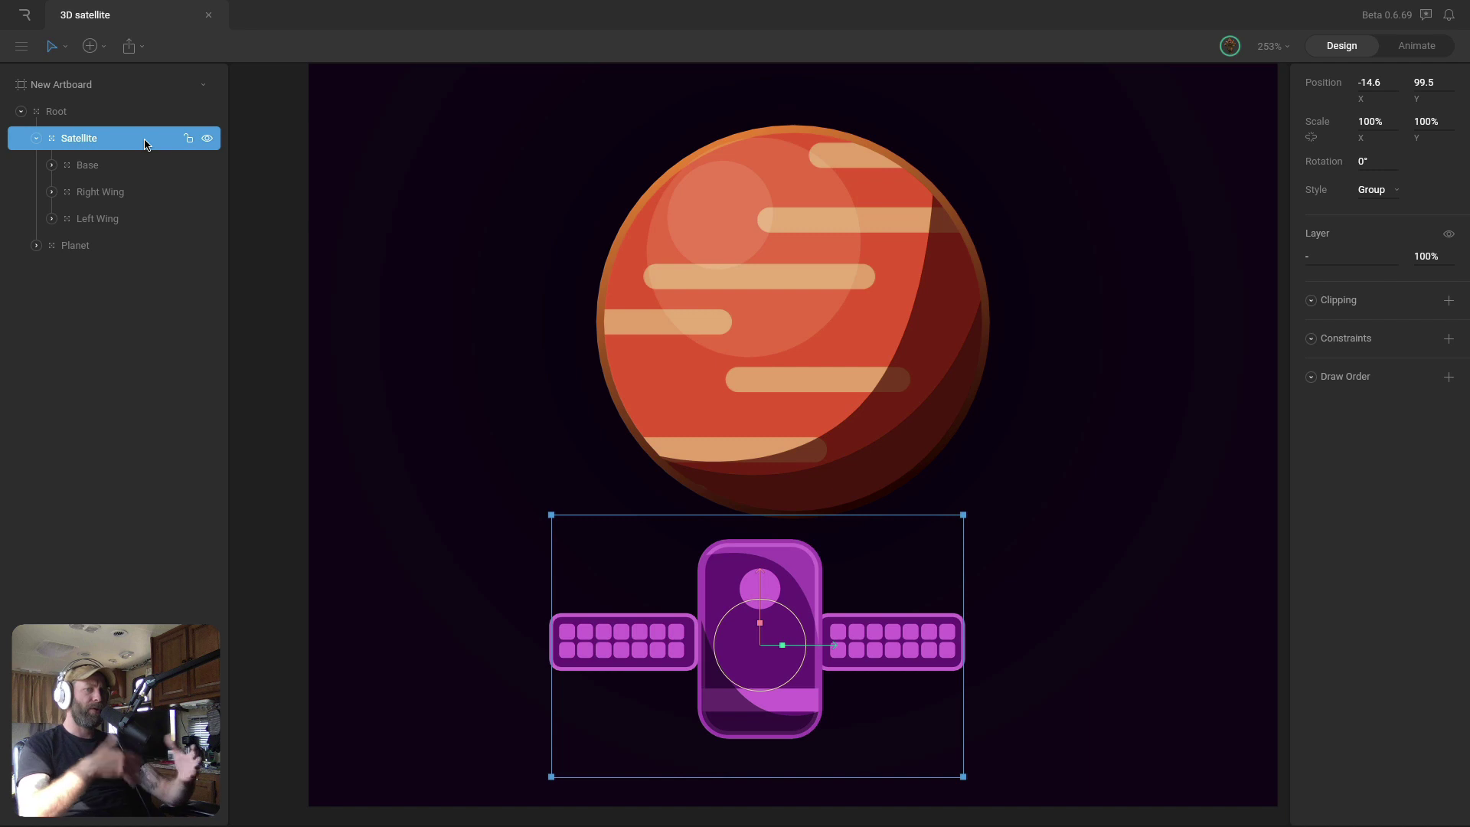
pyautogui.click(36, 139)
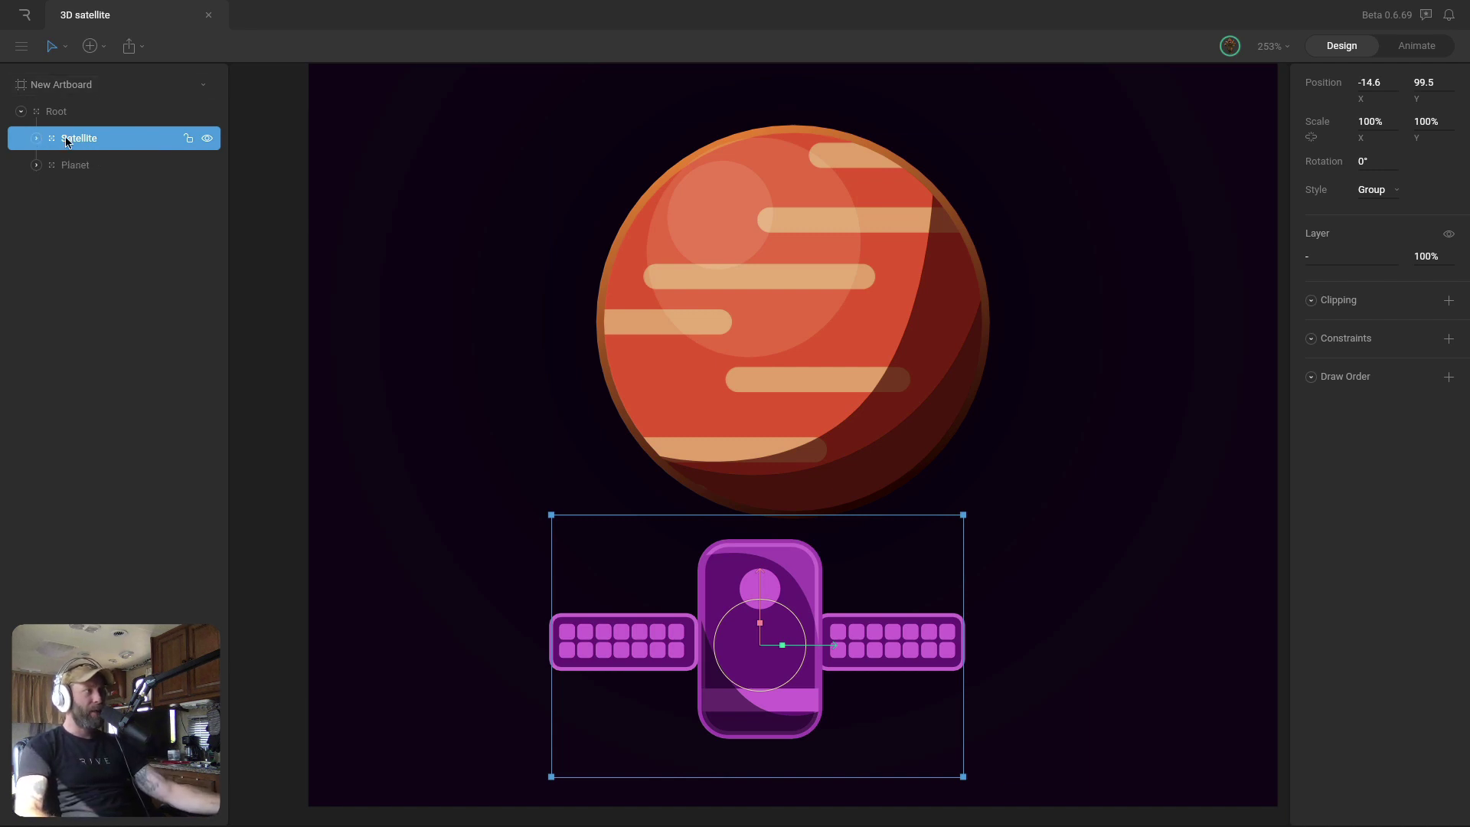
# Add a draw order rule to the Planet group and open the rule's settings
pyautogui.click(115, 168)
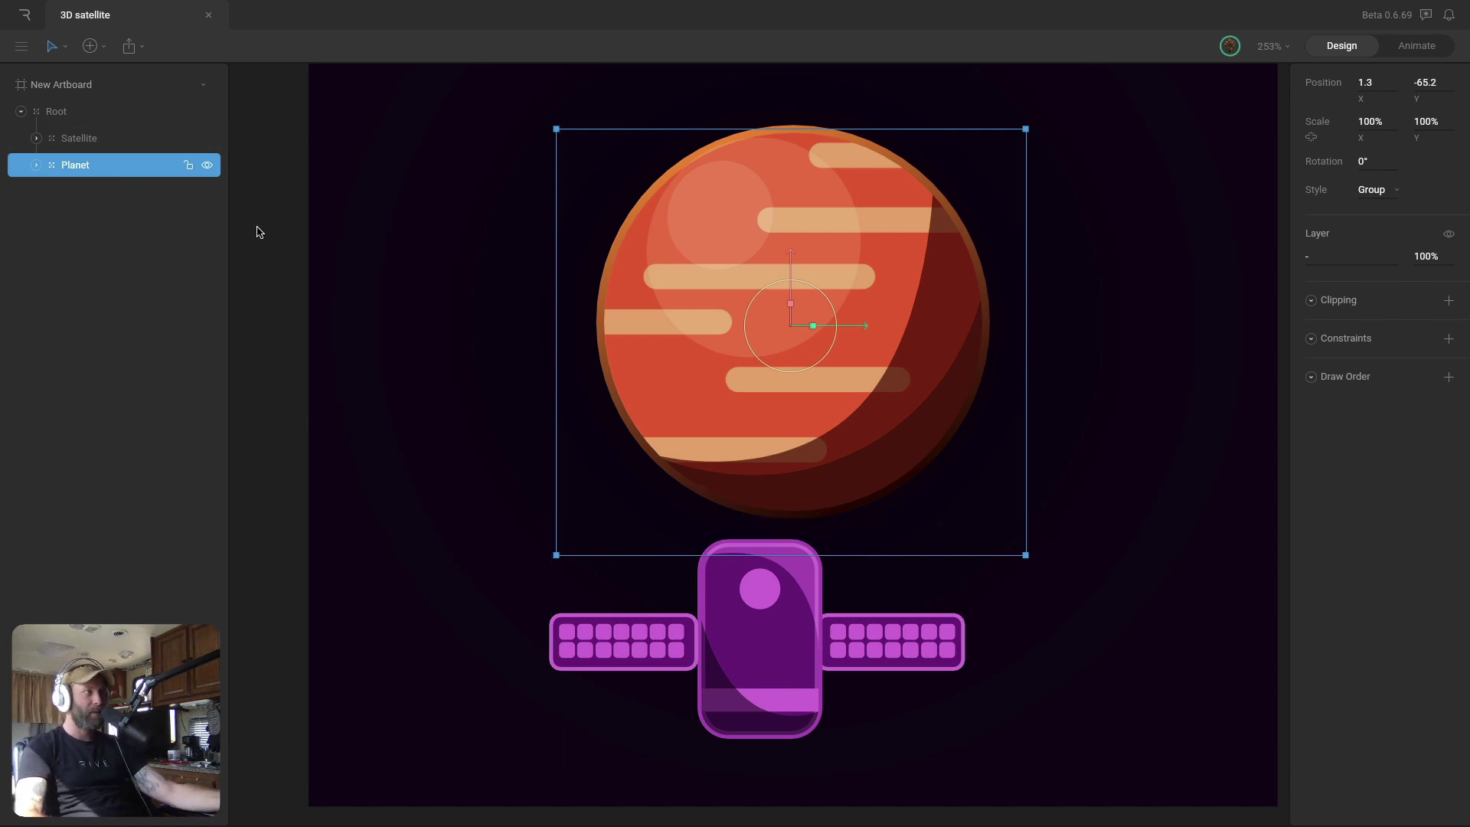
pyautogui.click(1448, 377)
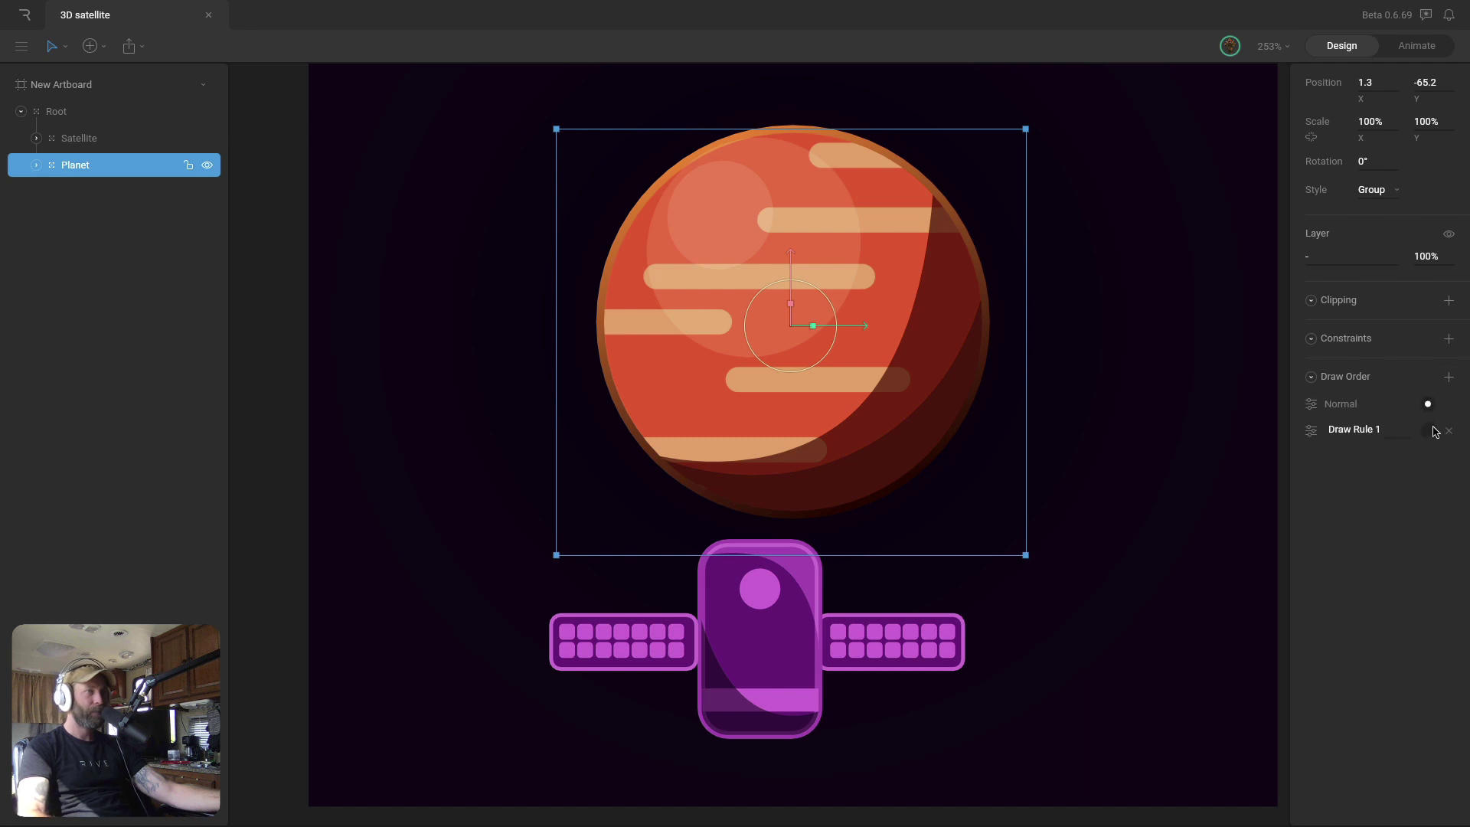
pyautogui.click(1311, 431)
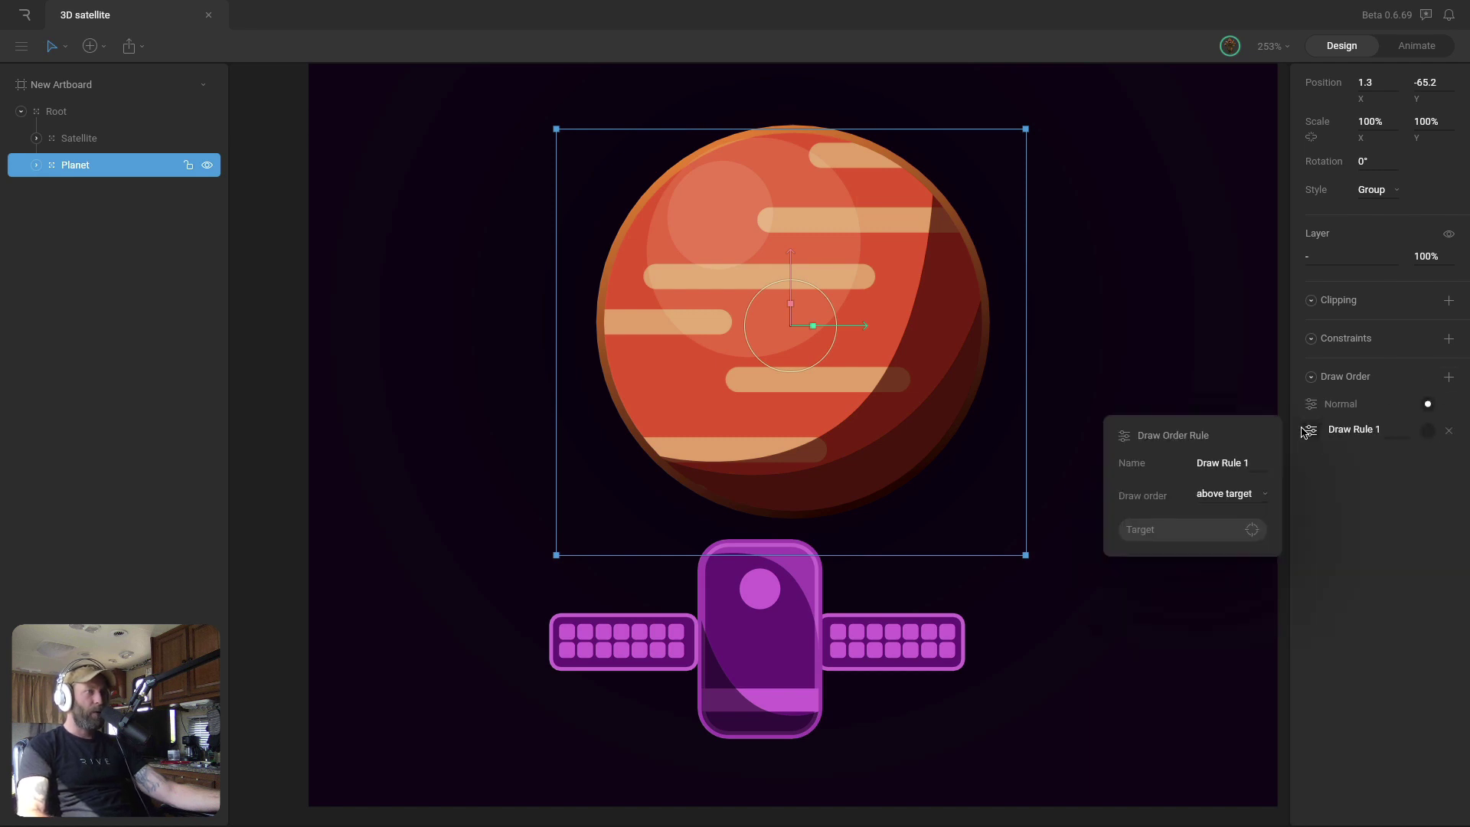
# Target the Planet's above target draw rule at the first Custom Shape in the Base group, then collapse the Satellite group
pyautogui.click(1215, 530)
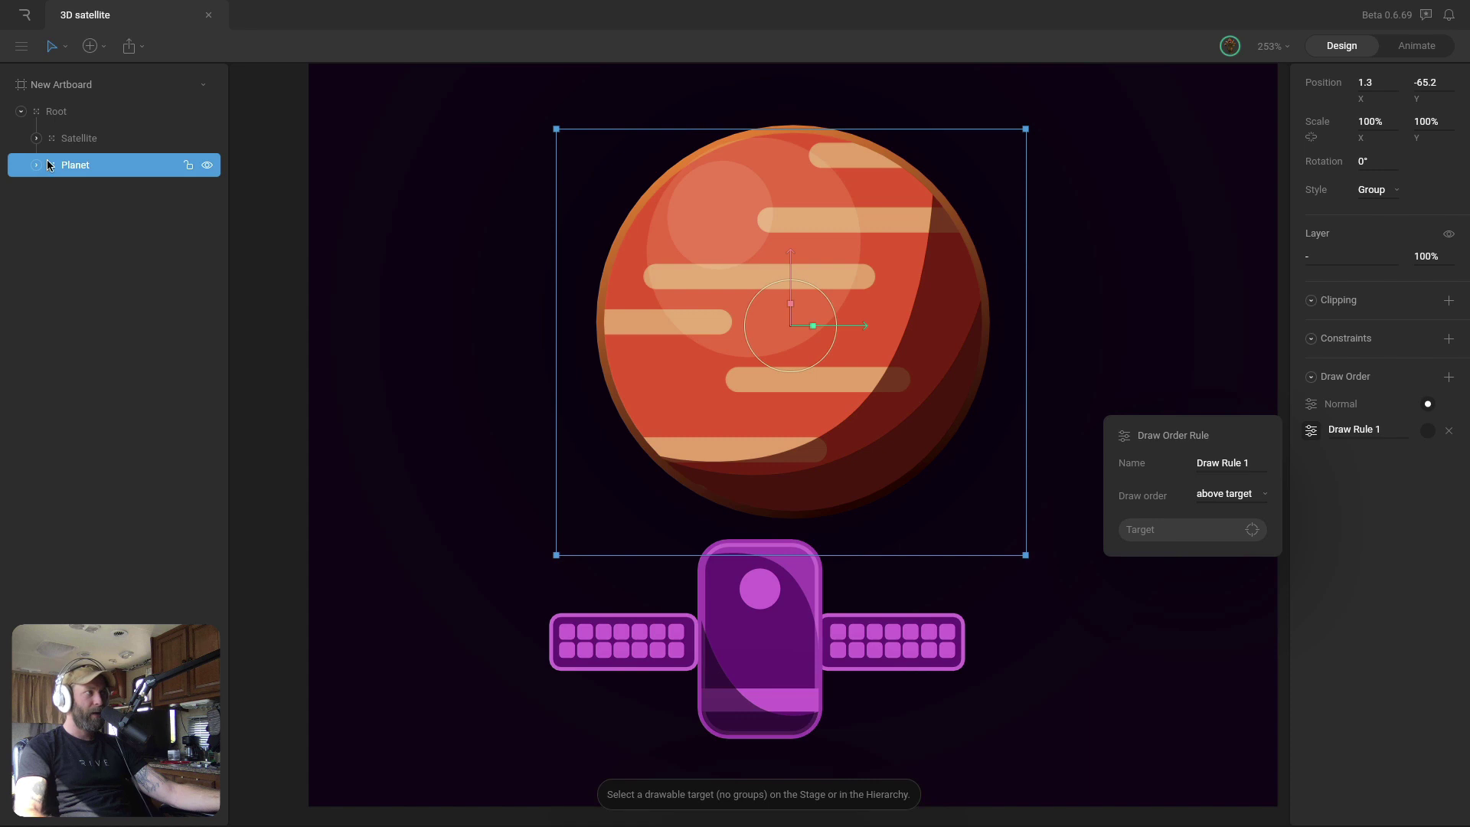
pyautogui.click(36, 137)
pyautogui.click(65, 172)
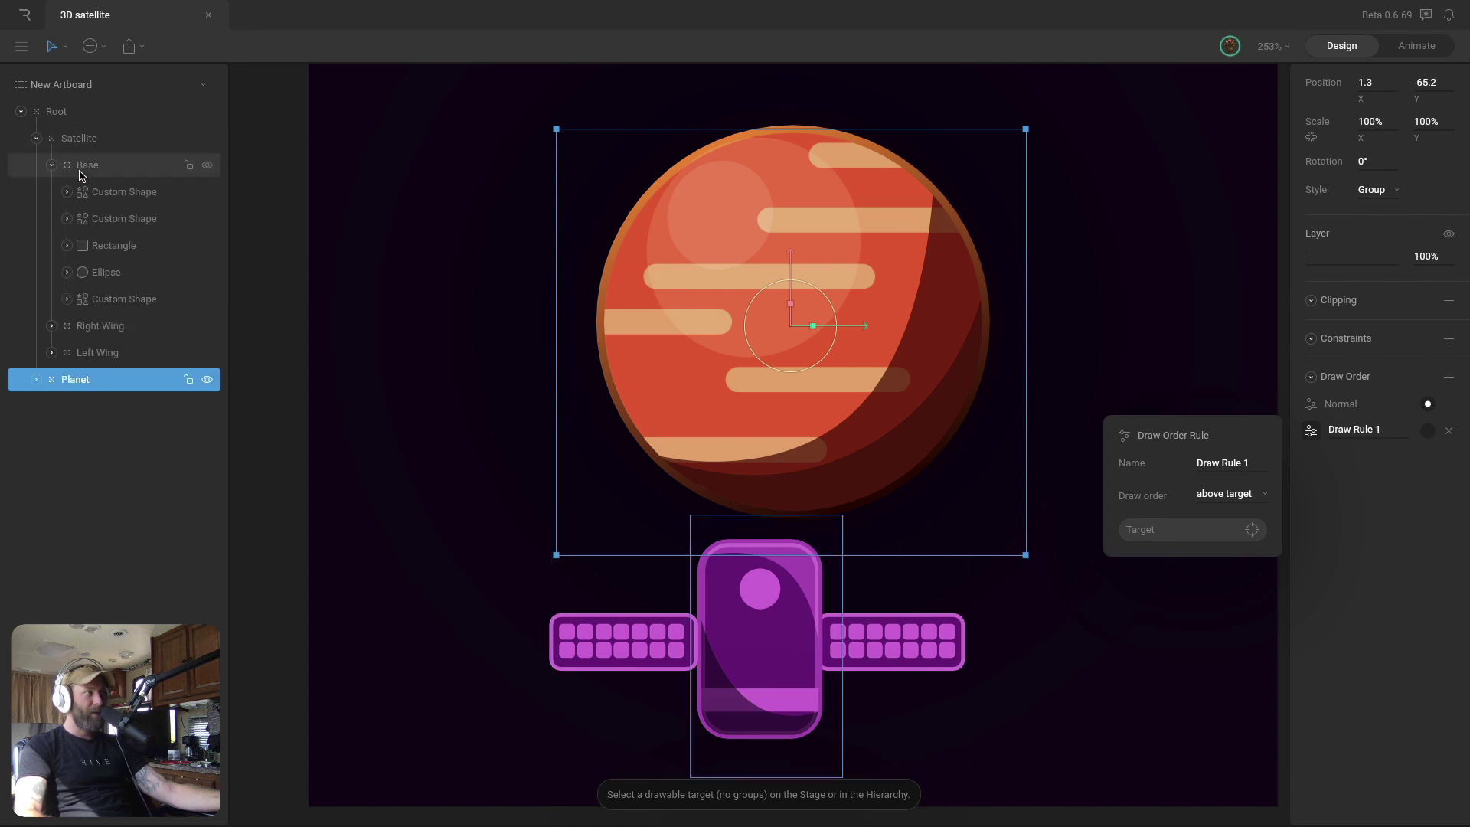
pyautogui.click(132, 196)
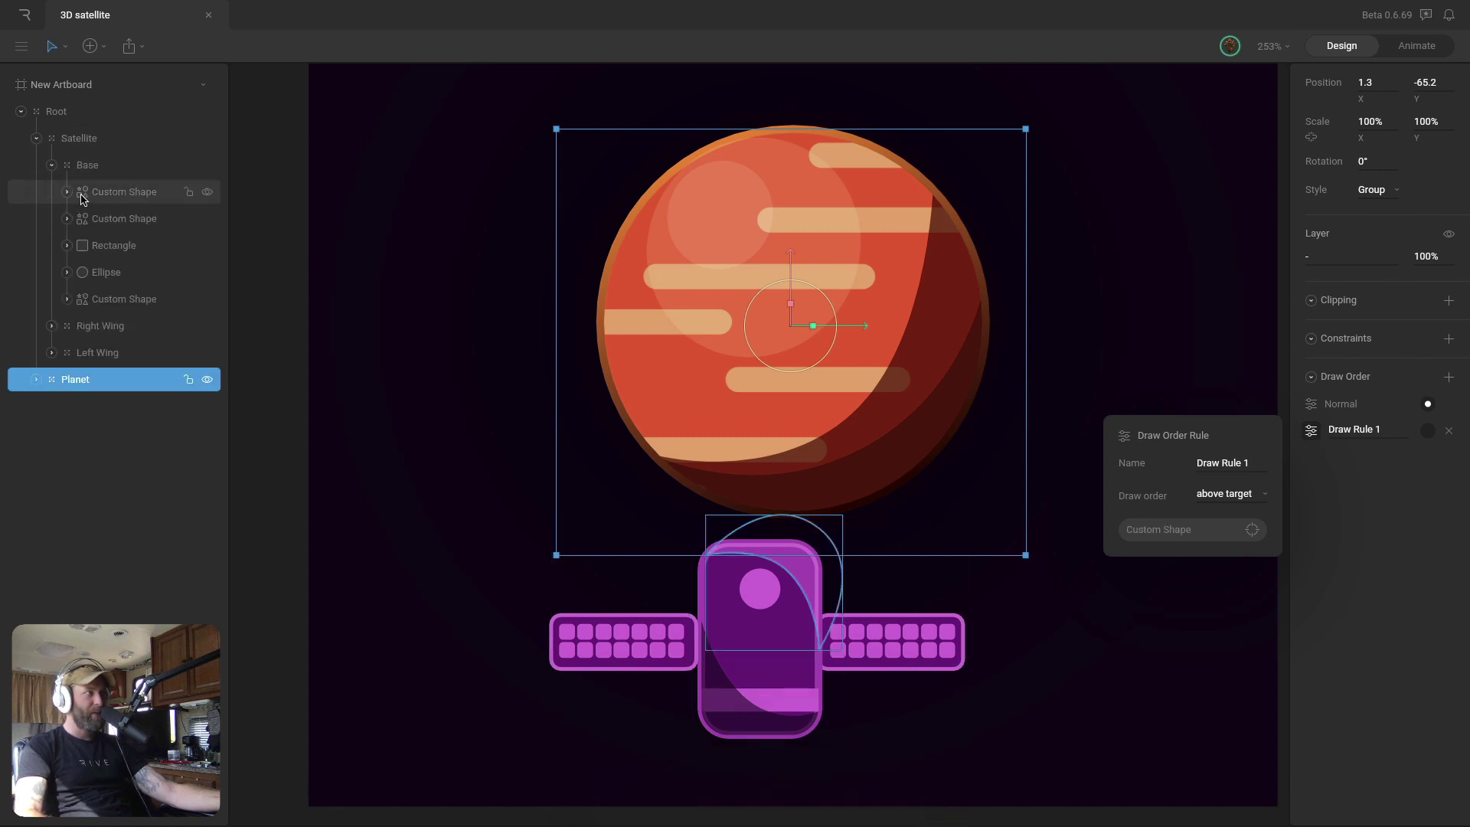
pyautogui.click(51, 165)
pyautogui.click(36, 138)
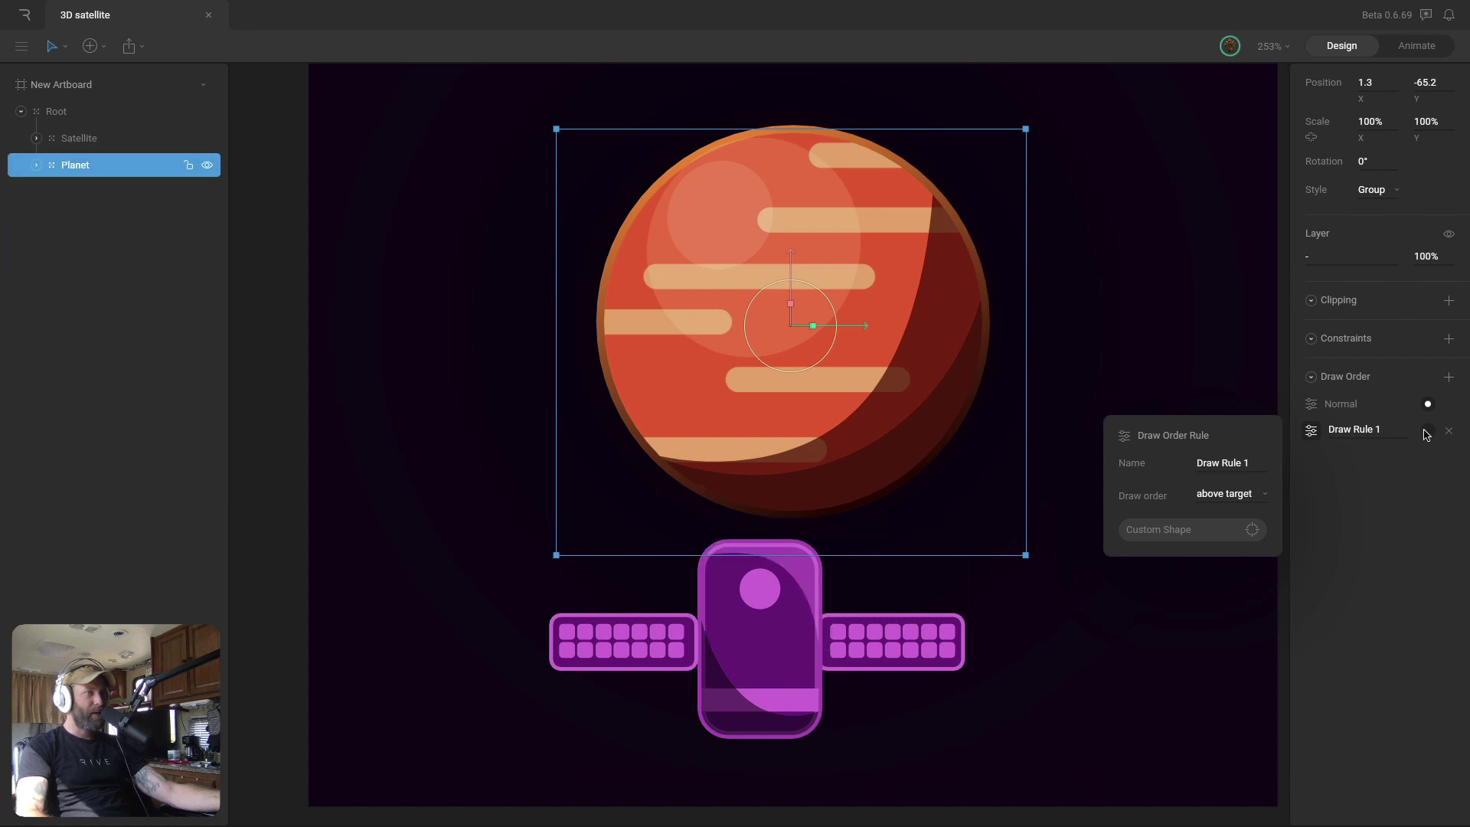
# Test the Planet's Draw Rule 1 by temporarily moving the Satellite group up over the planet, then restore its position and Normal order
pyautogui.click(1429, 433)
pyautogui.click(1018, 659)
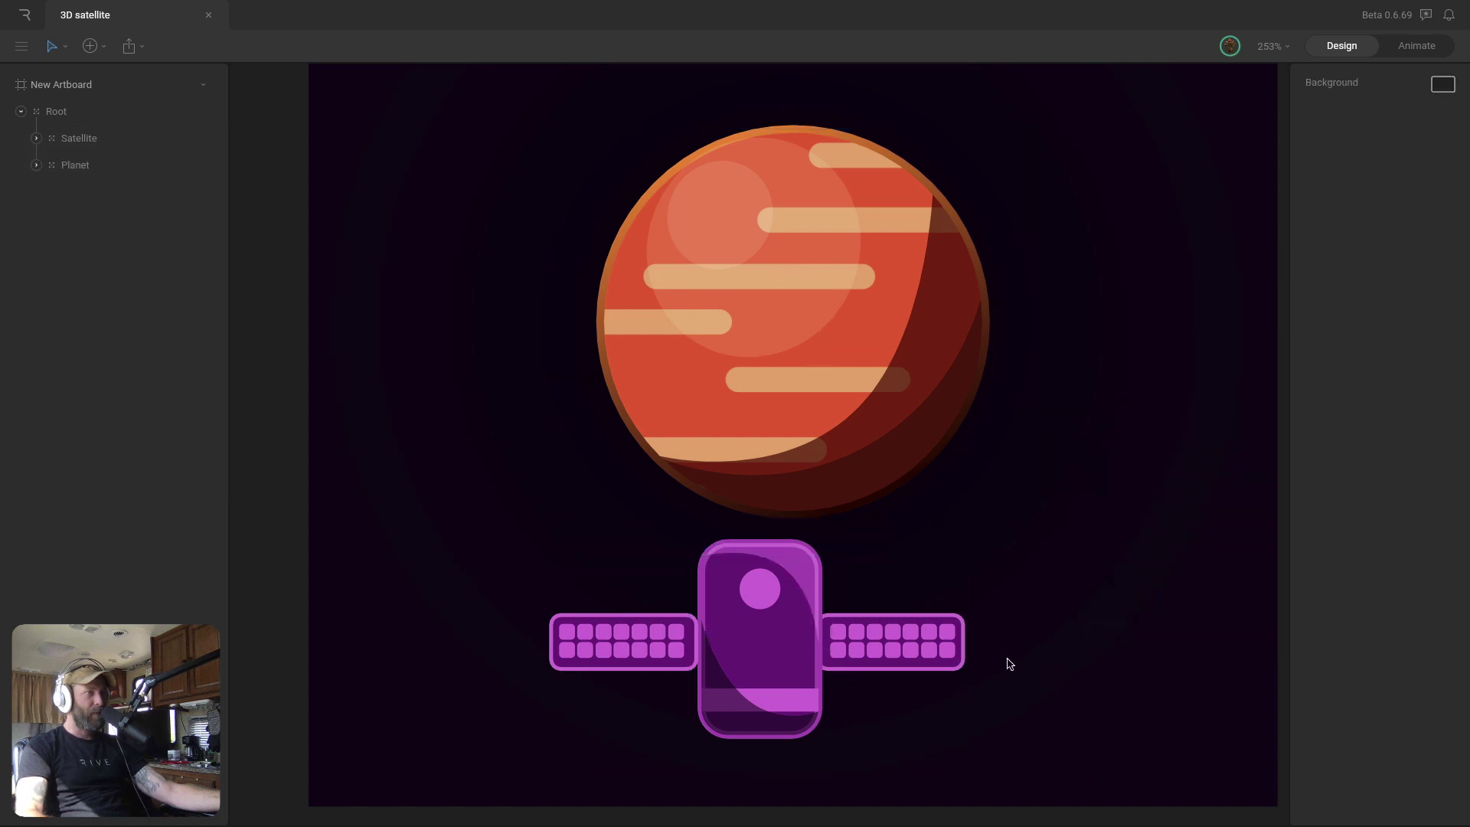
pyautogui.click(67, 164)
pyautogui.click(767, 572)
pyautogui.moveTo(766, 557); pyautogui.dragTo(781, 469)
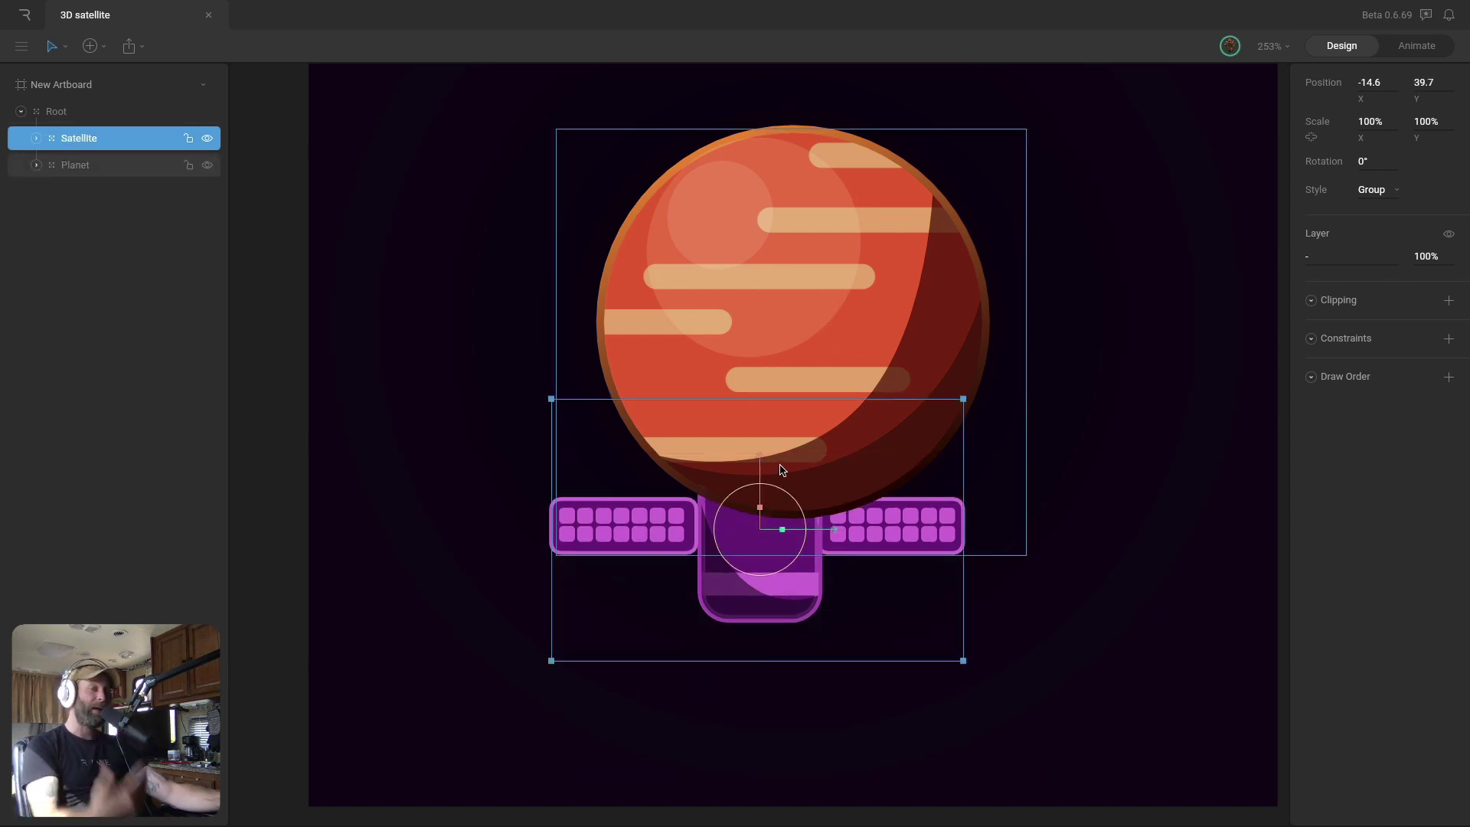
pyautogui.press('super+z')
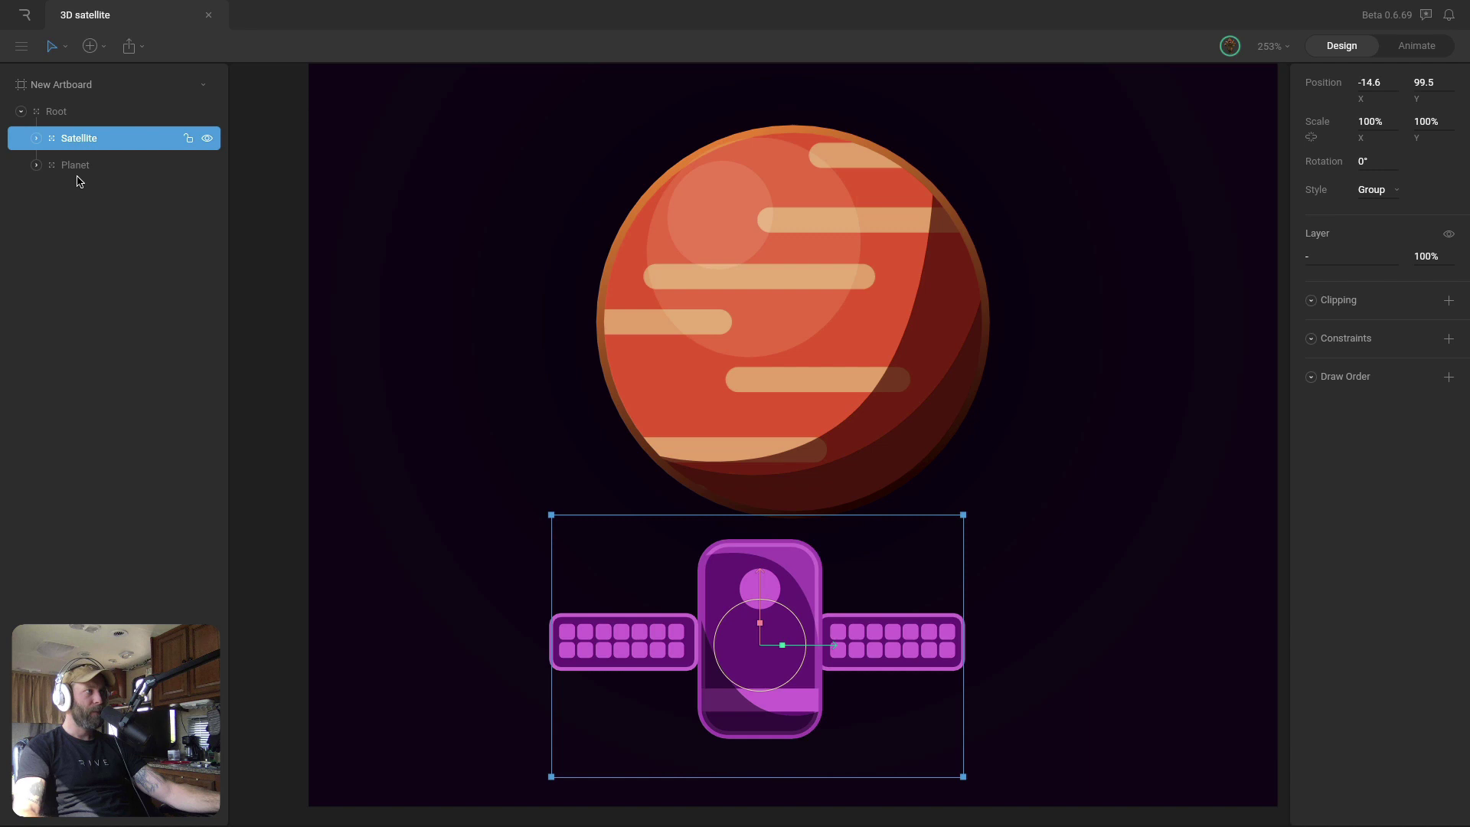
pyautogui.click(932, 358)
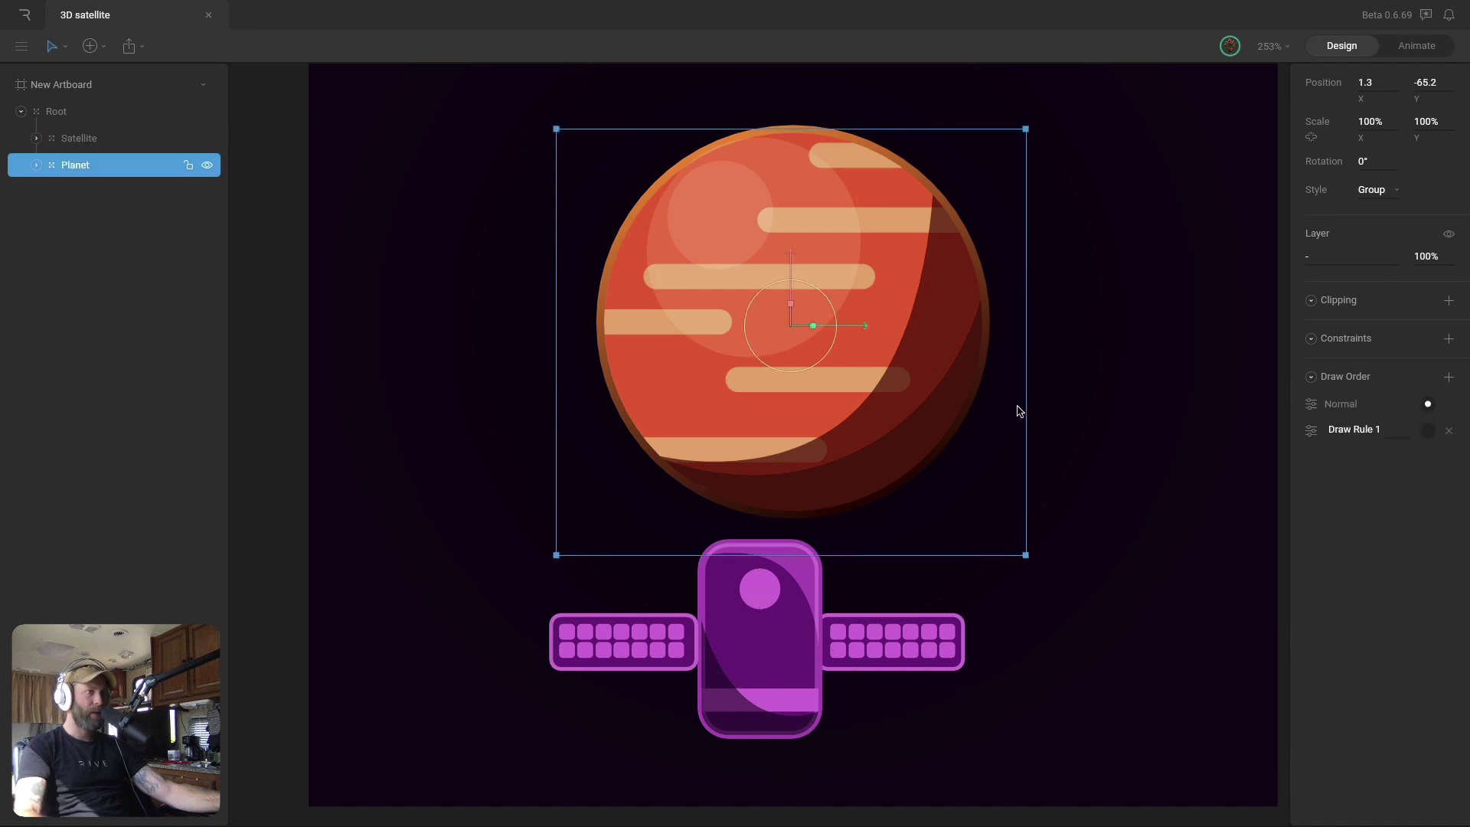
pyautogui.click(1075, 411)
# Fit the whole artboard in view and switch from Design to Animate mode
pyautogui.scroll(-5, 1094, 437)
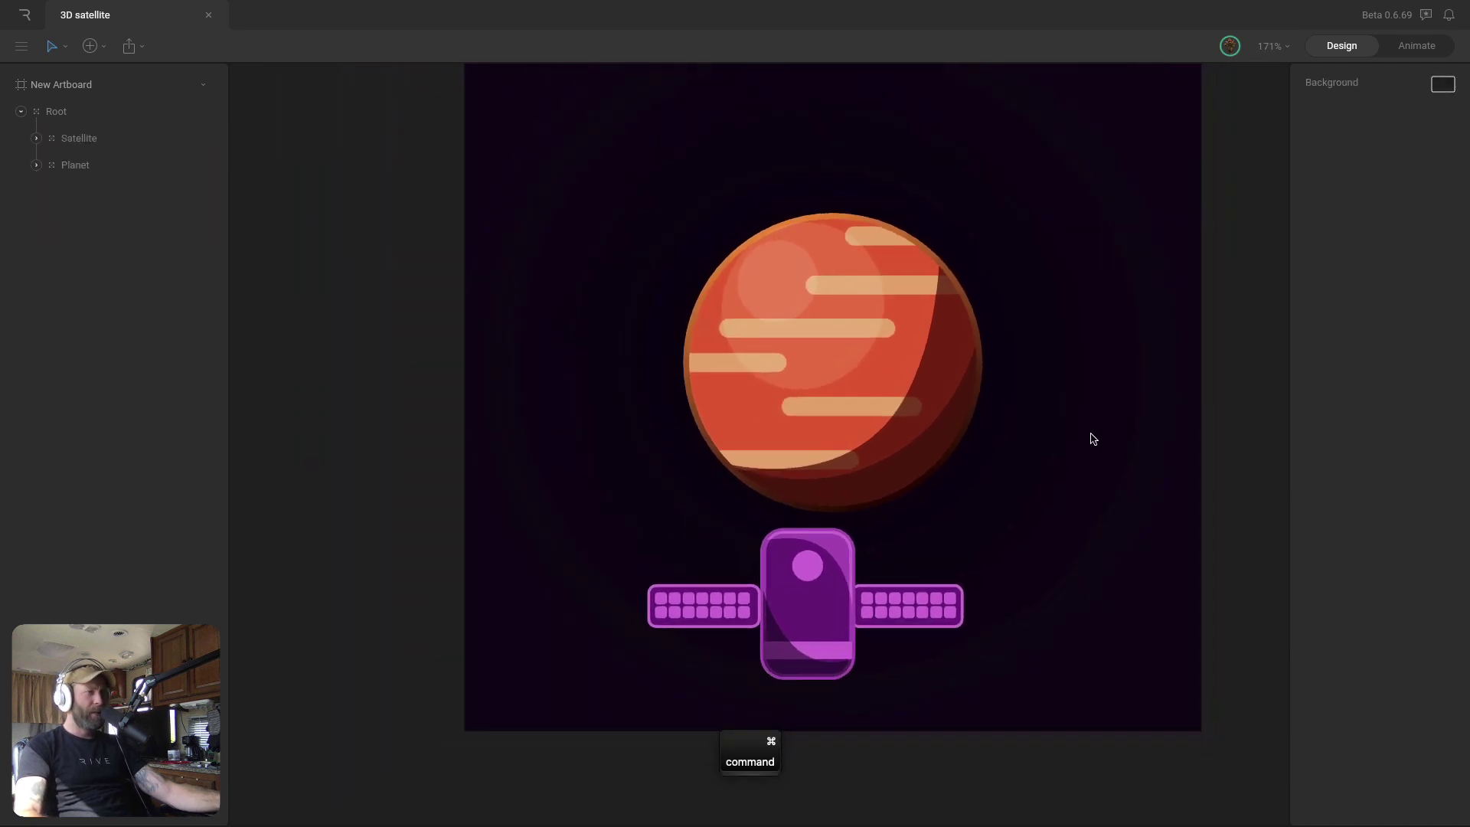
pyautogui.scroll(-2, 1094, 439)
pyautogui.hscroll(3, 1059, 485)
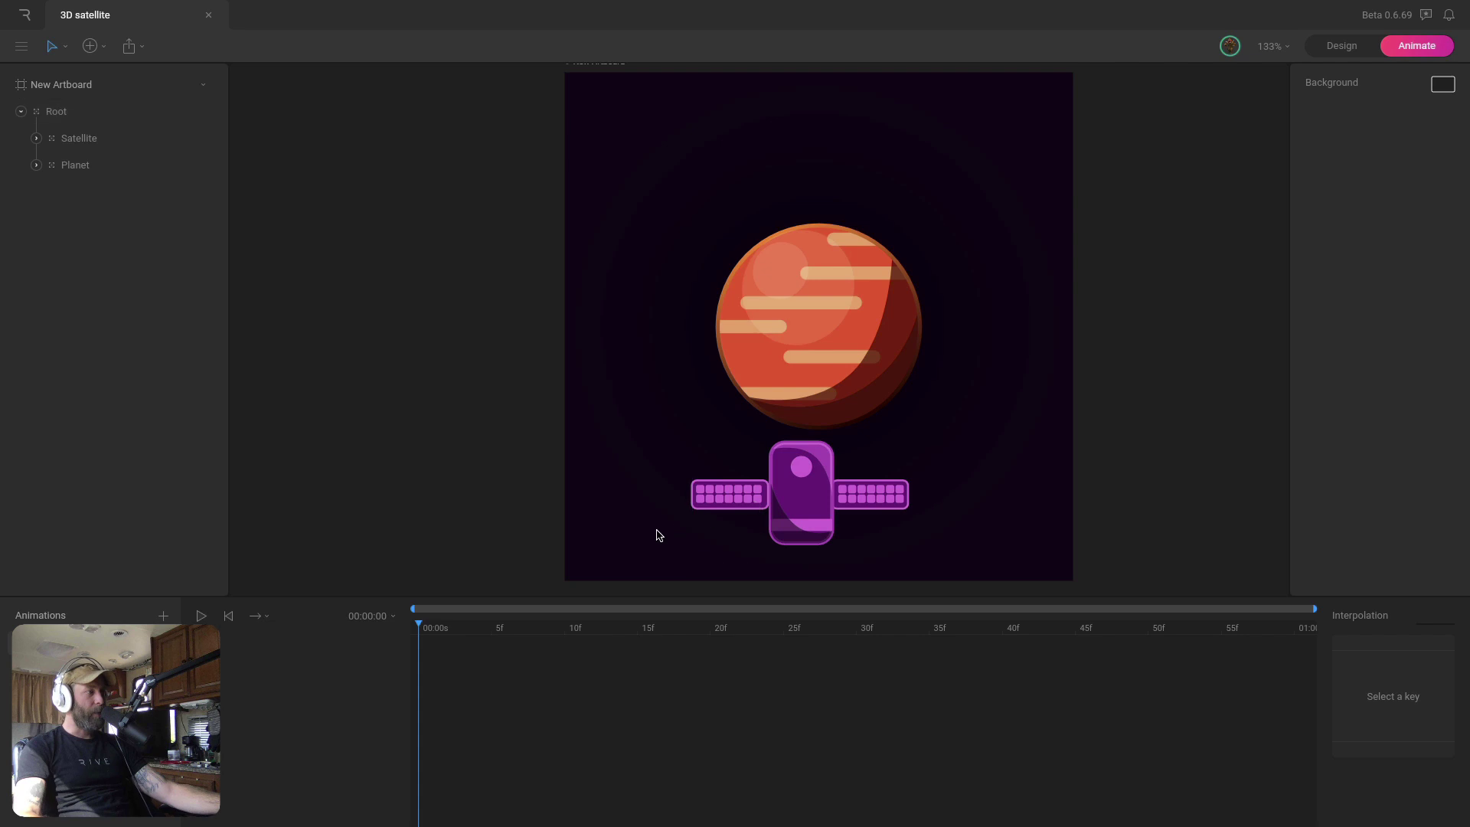
# Set the animation's duration to 00:06:00 and extend the visible timeline range to the full six seconds
pyautogui.click(370, 617)
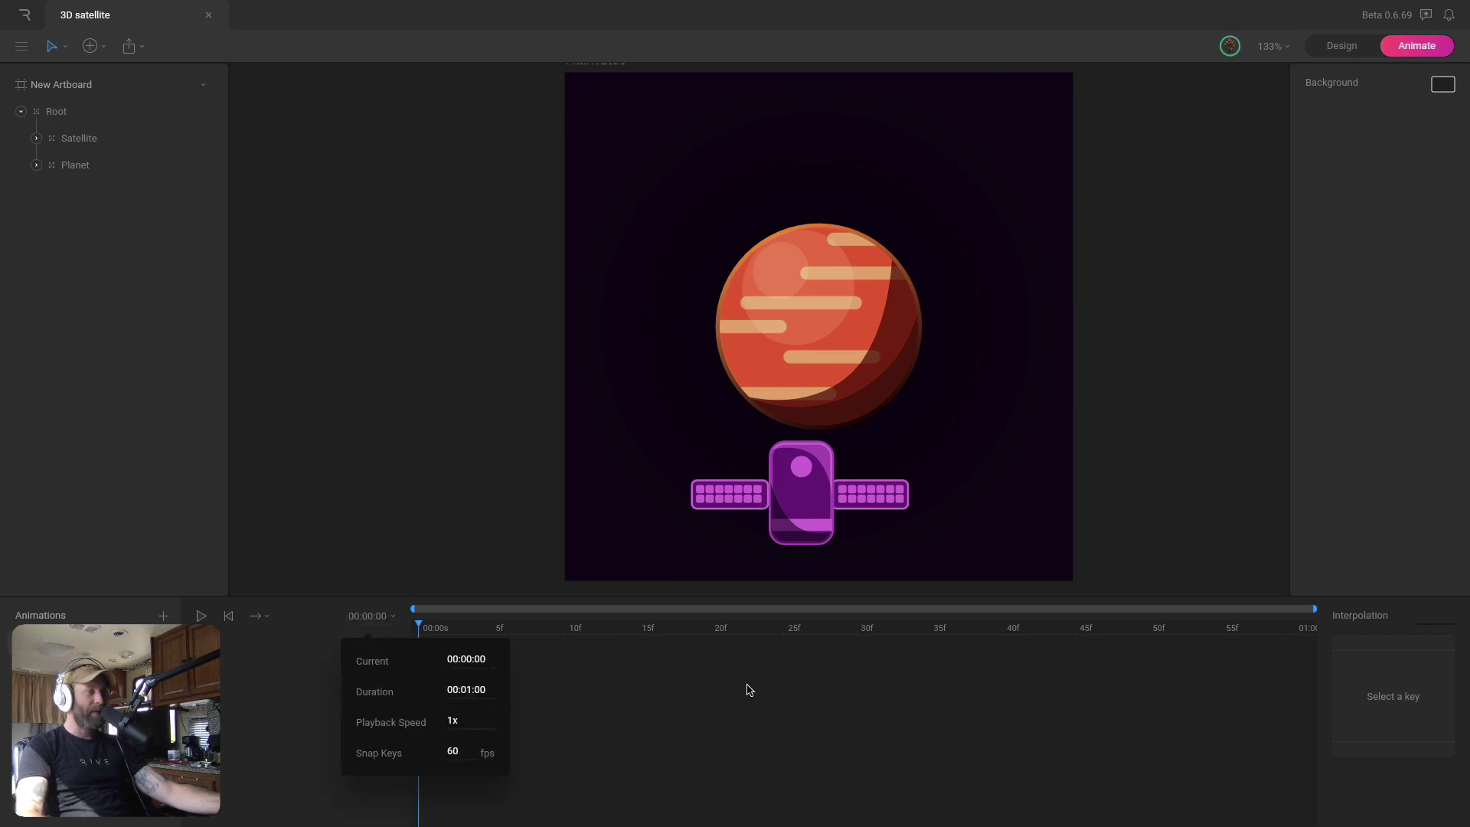
pyautogui.click(866, 681)
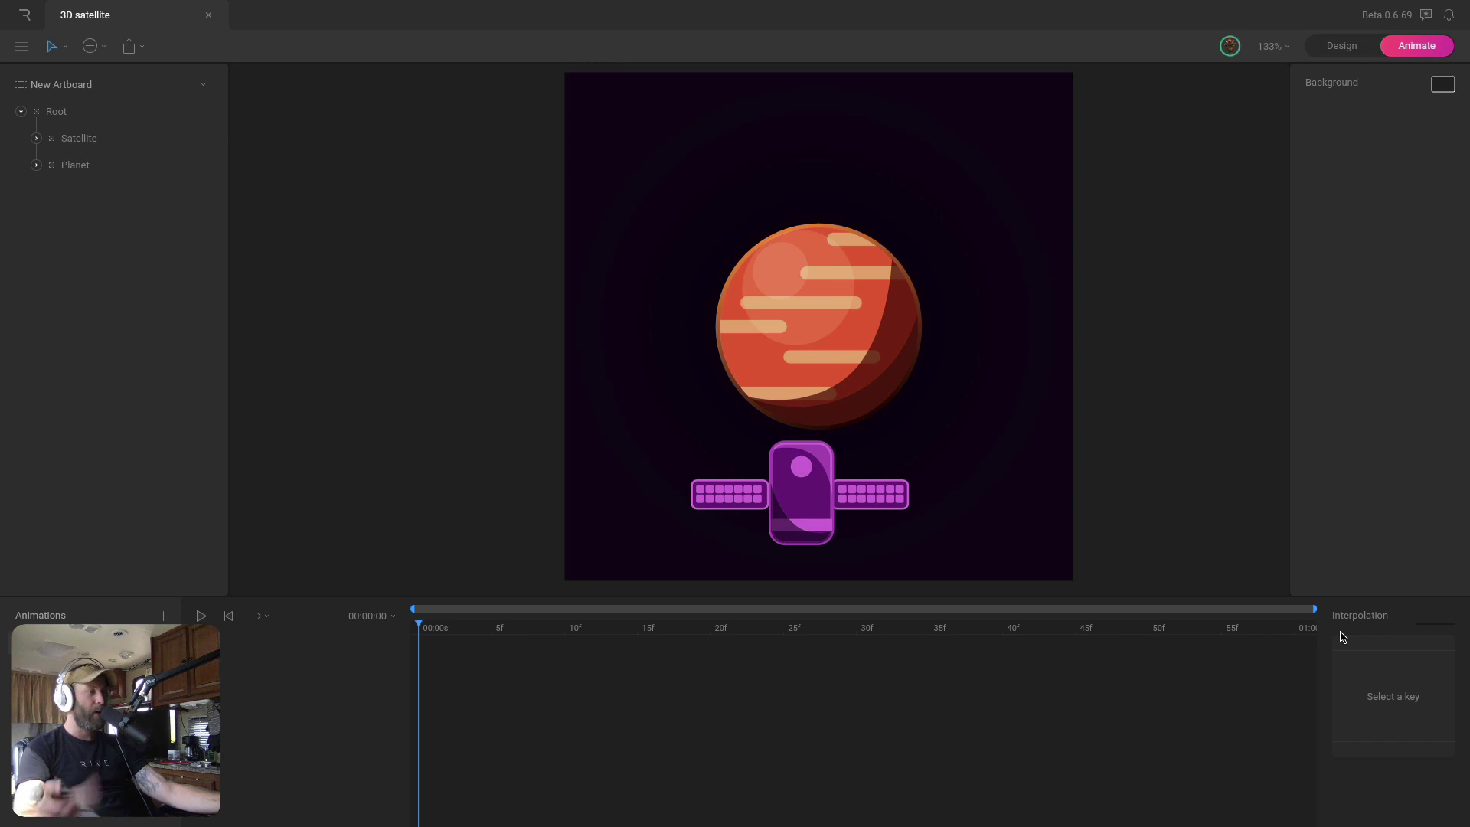
pyautogui.click(392, 617)
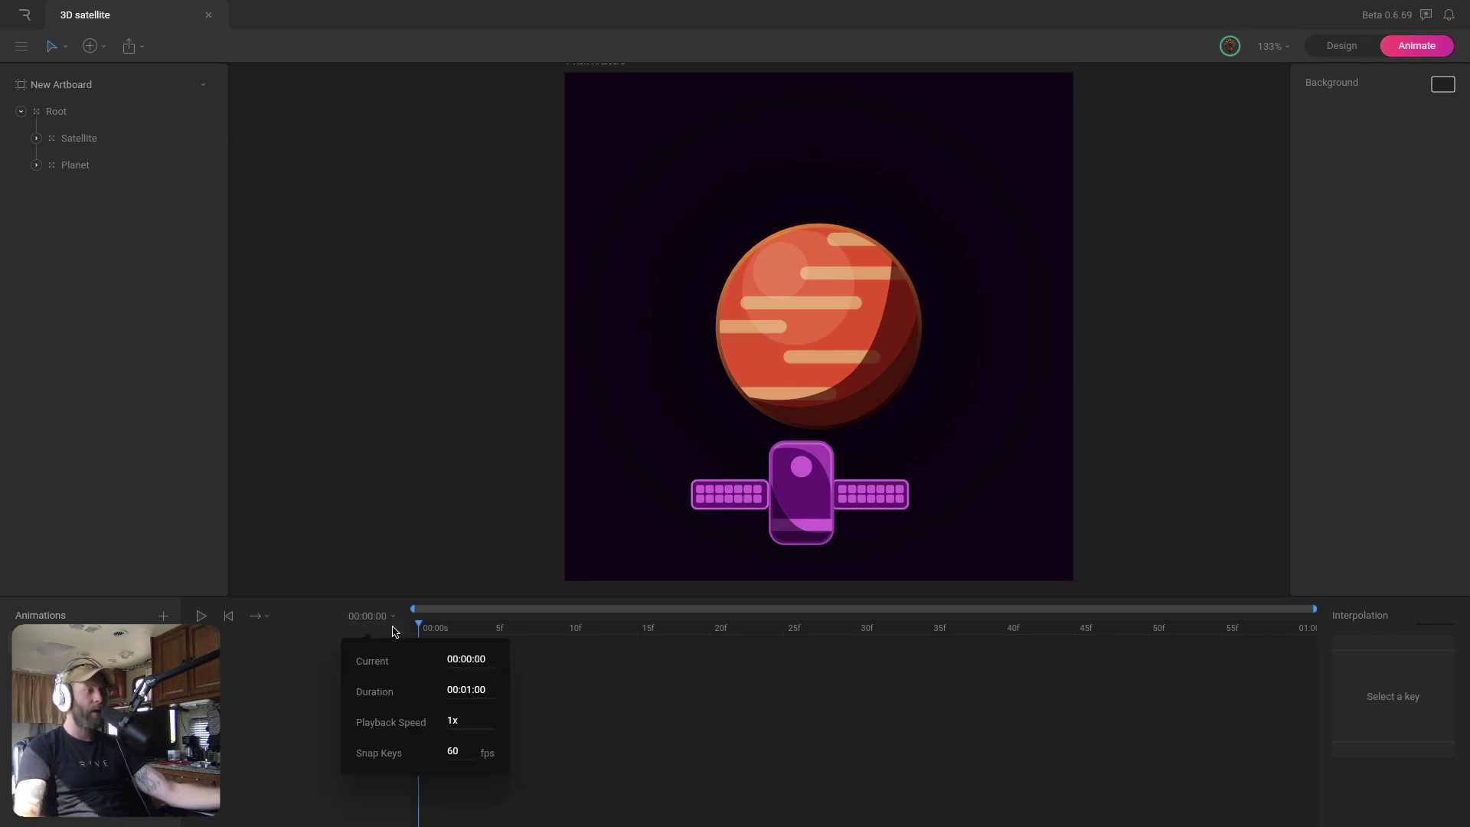
pyautogui.click(468, 690)
pyautogui.write('60')
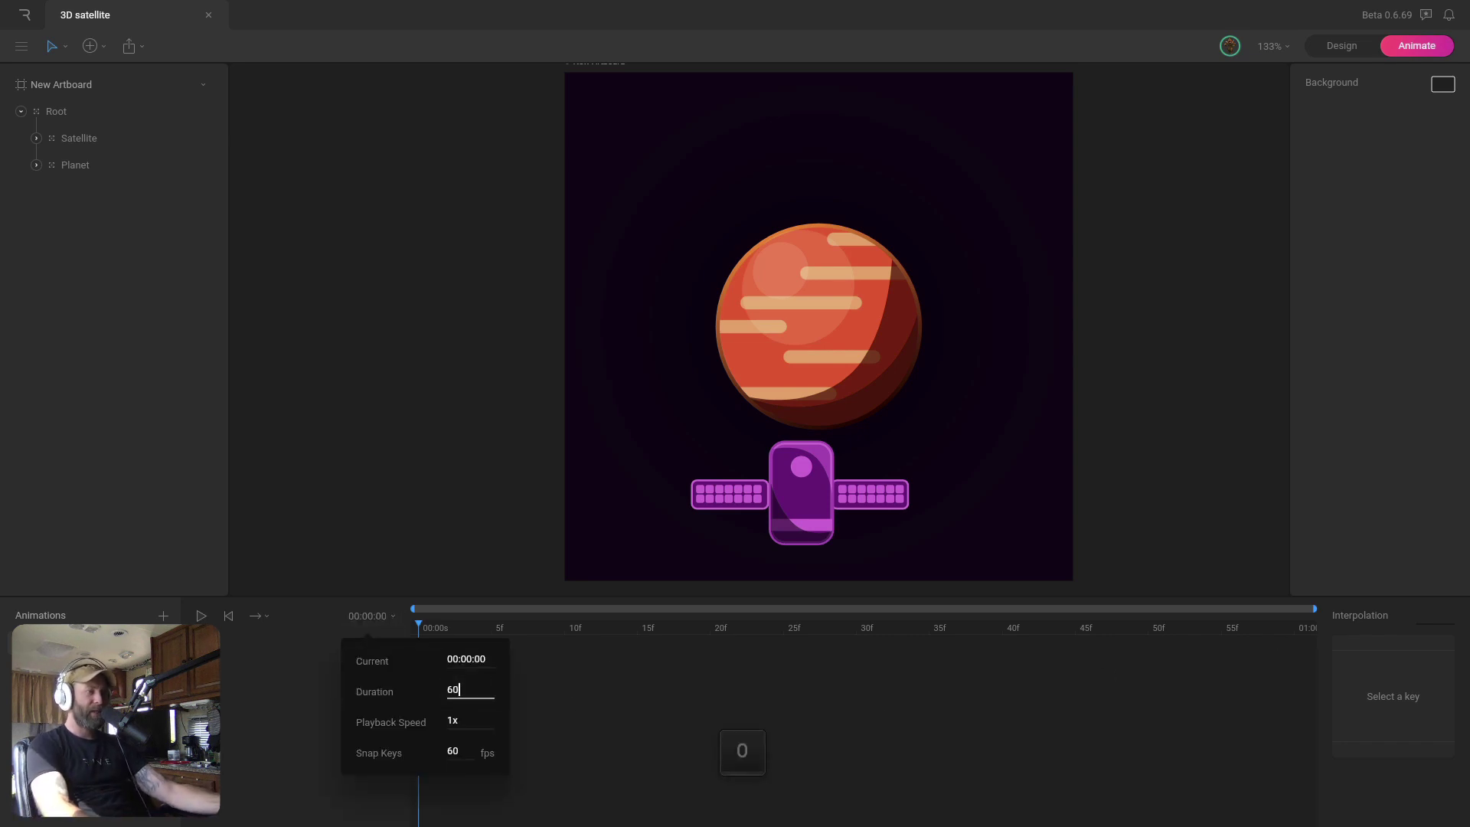
pyautogui.press('Return')
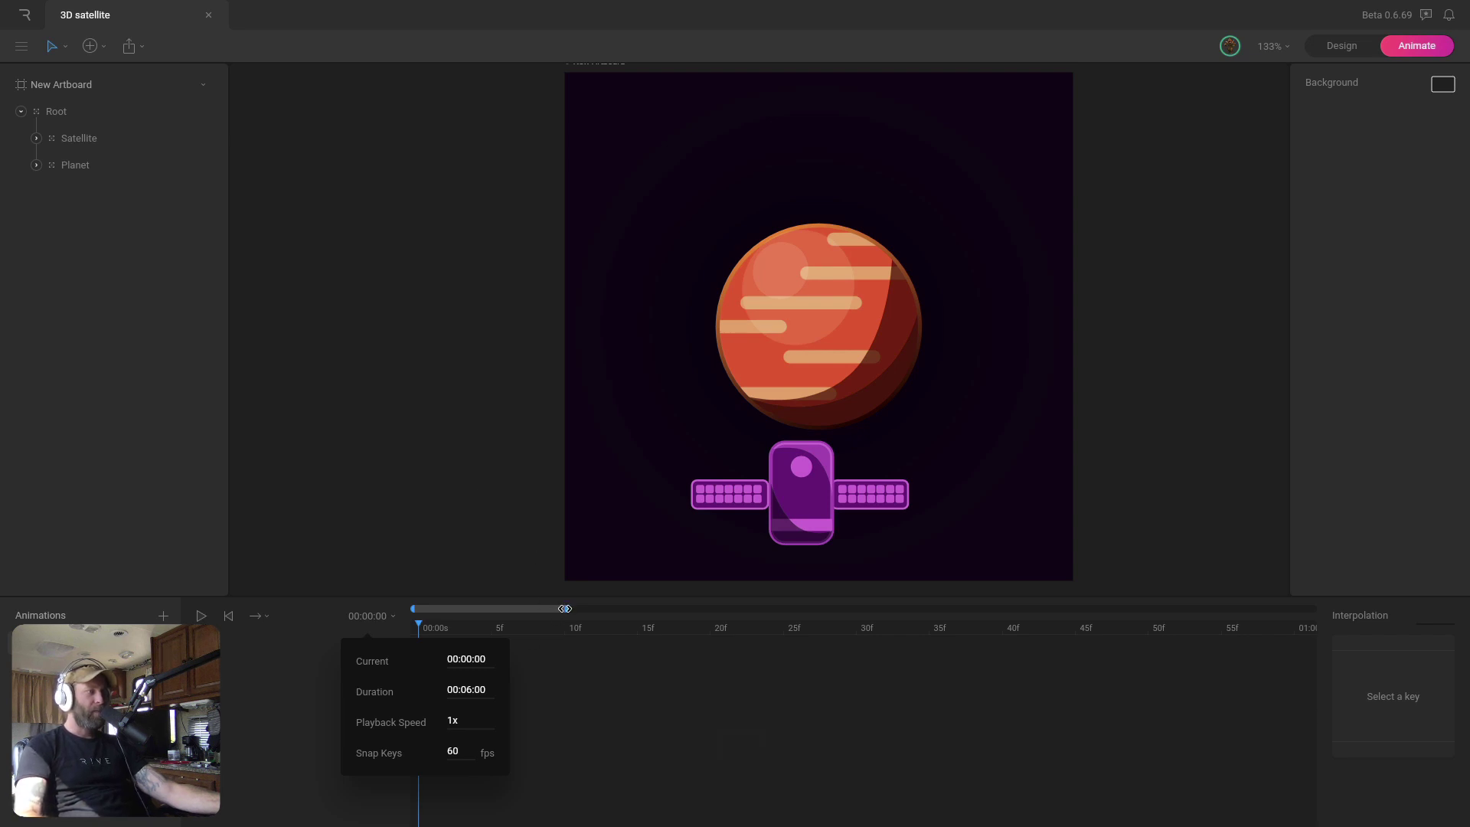
pyautogui.moveTo(565, 609); pyautogui.dragTo(1370, 631)
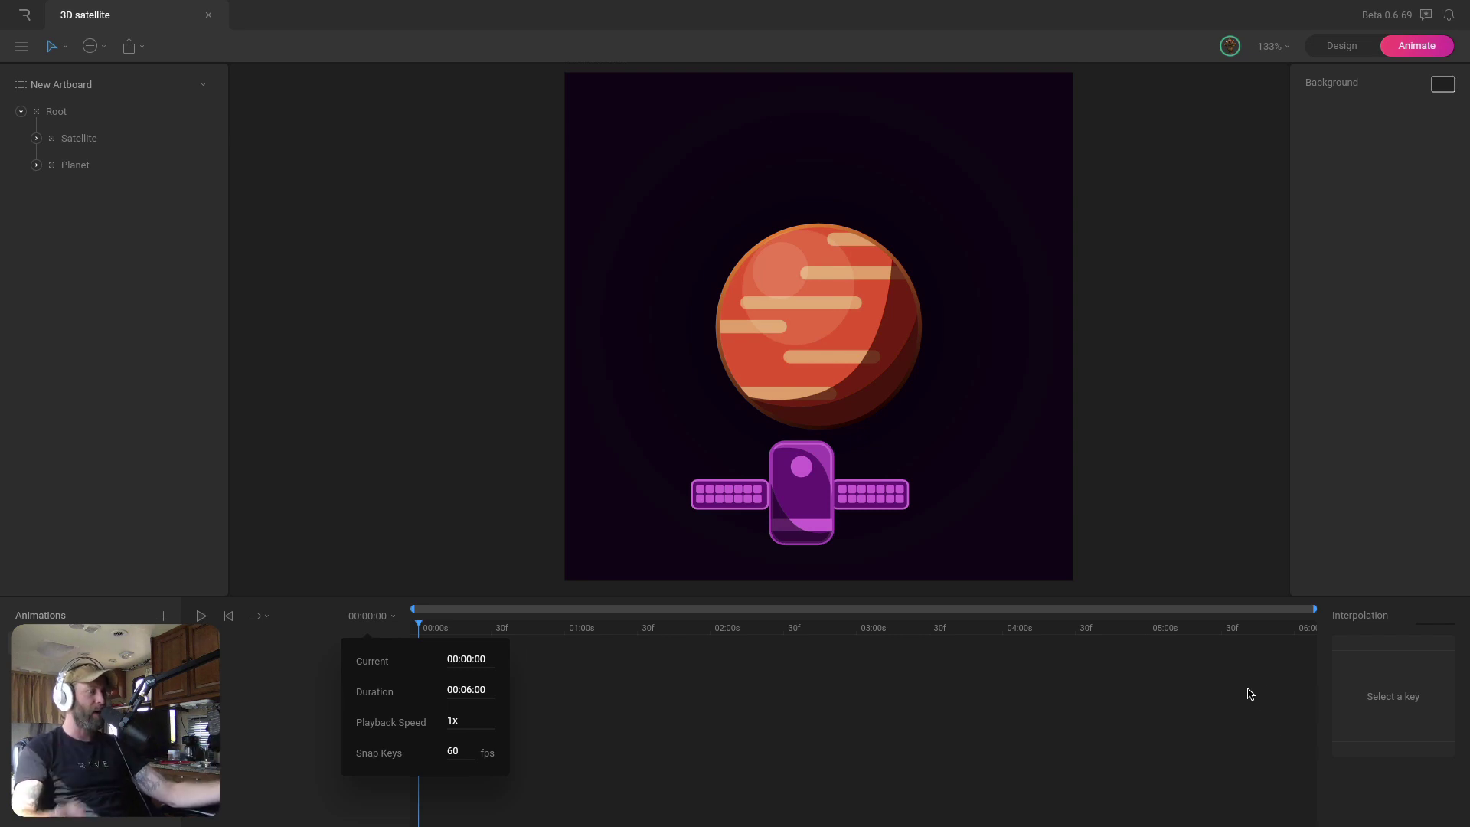
# Enable the Work Area and set its range from 00:02:00 to 00:05:00 on the timeline
pyautogui.moveTo(713, 640); pyautogui.dragTo(707, 634)
pyautogui.click(384, 624)
pyautogui.click(259, 616)
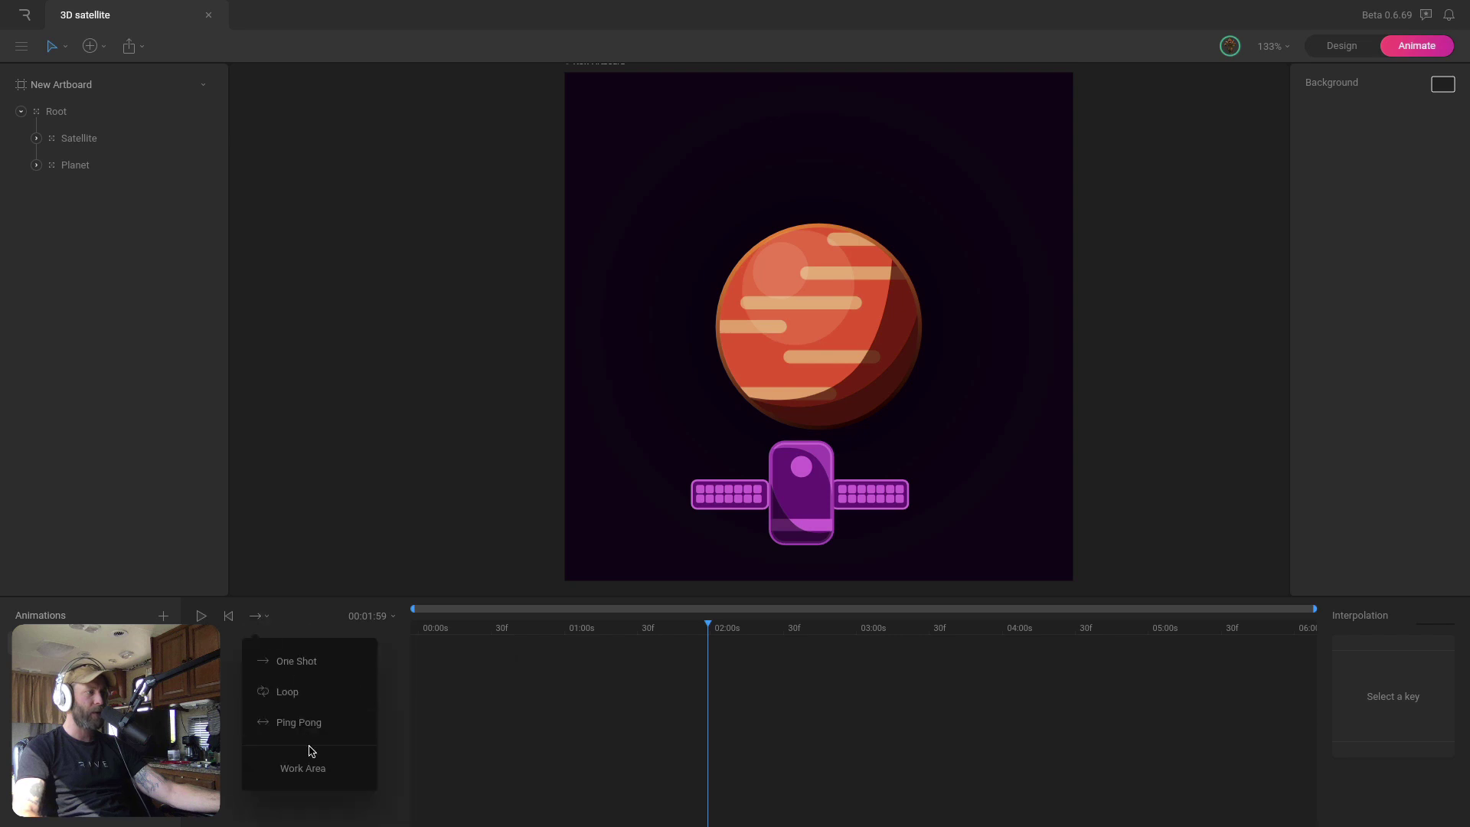
pyautogui.moveTo(419, 631); pyautogui.dragTo(703, 686)
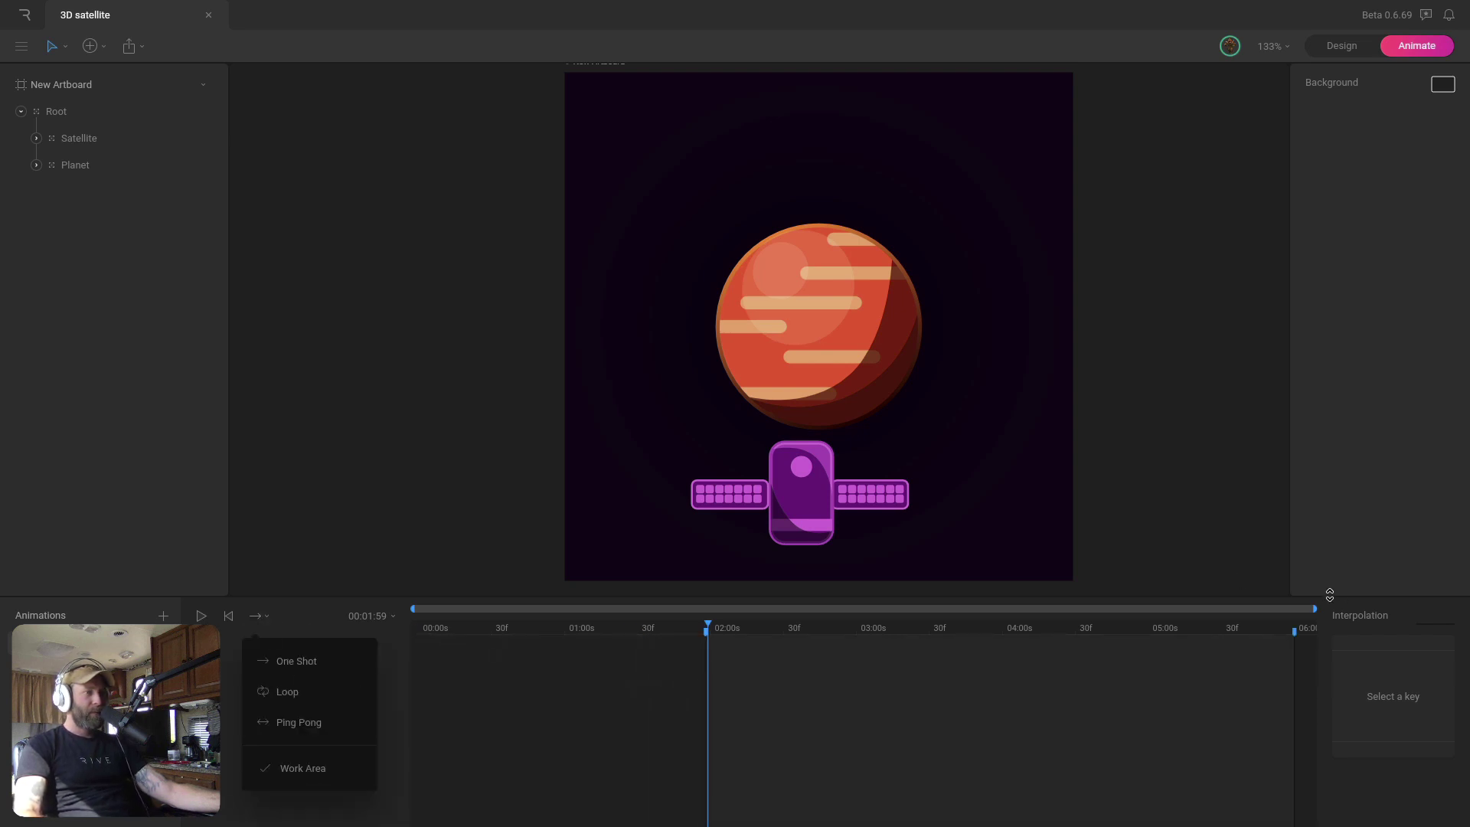
pyautogui.moveTo(1315, 609); pyautogui.dragTo(778, 609)
pyautogui.moveTo(660, 610); pyautogui.dragTo(763, 612)
pyautogui.click(891, 626)
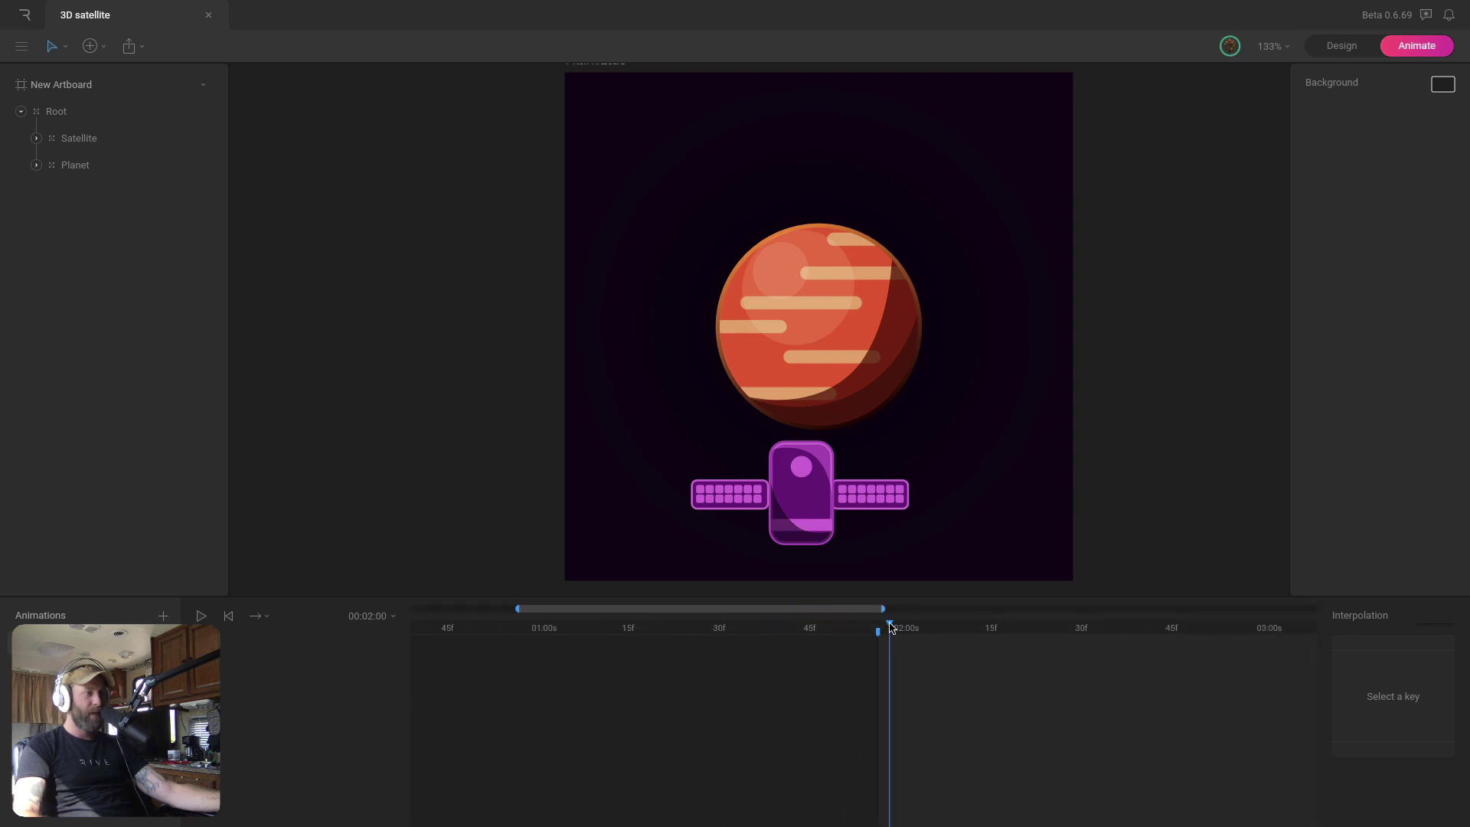
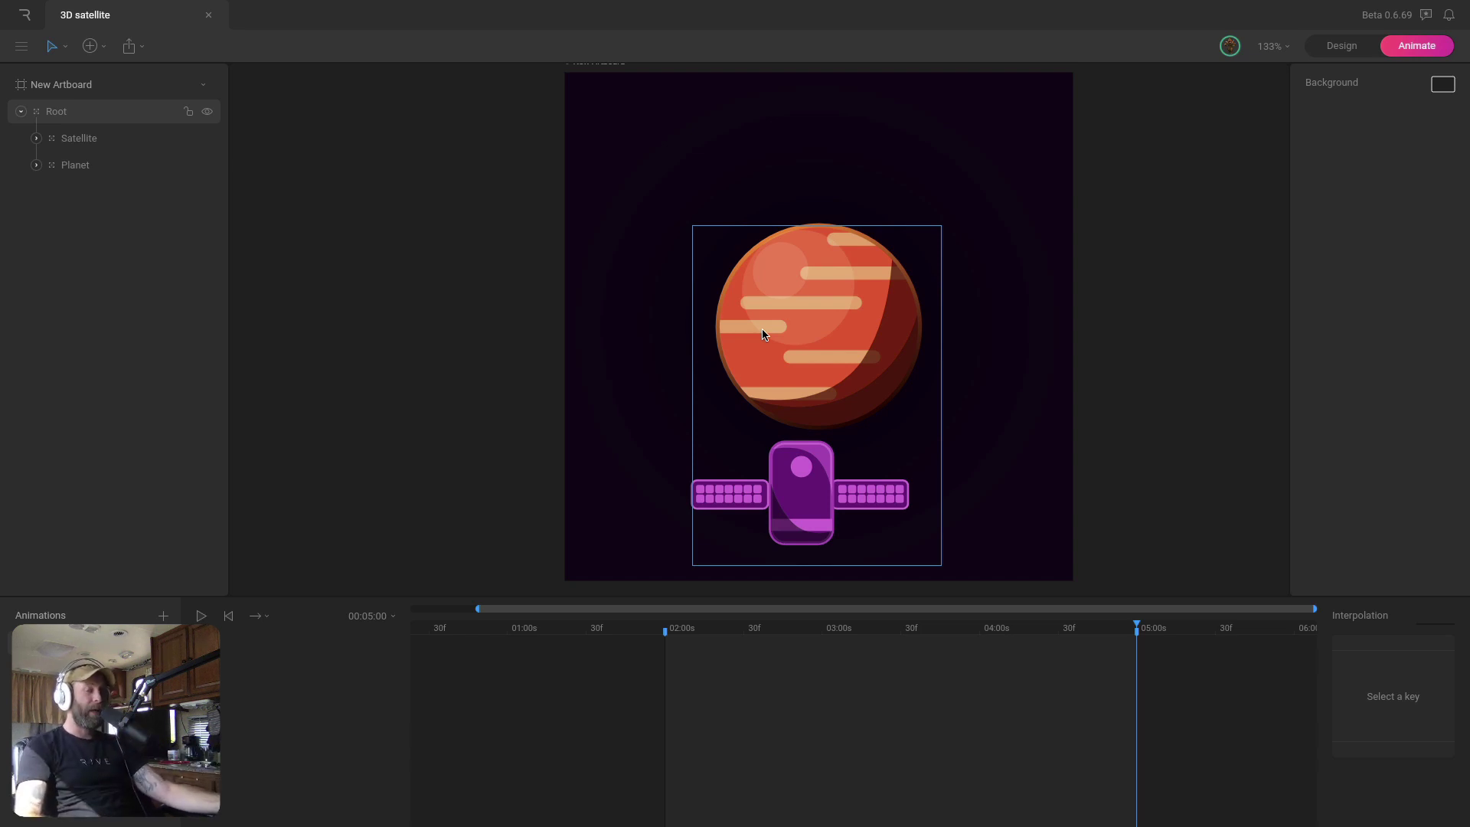
# Key the stroke trim path Offset of all seven Custom Shapes in the Planet's Clouds group at 00:02:00
pyautogui.click(665, 630)
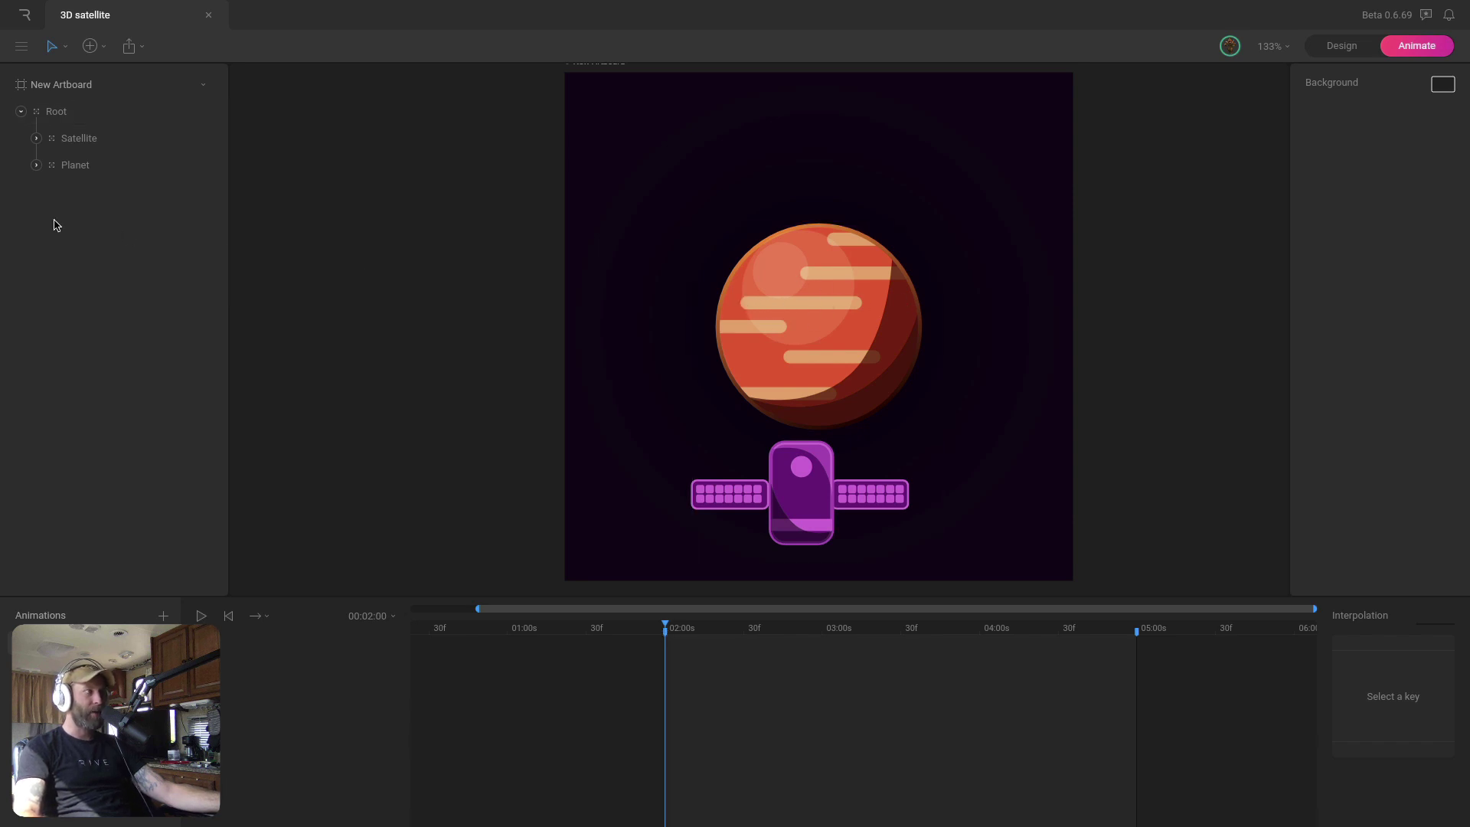
pyautogui.click(36, 164)
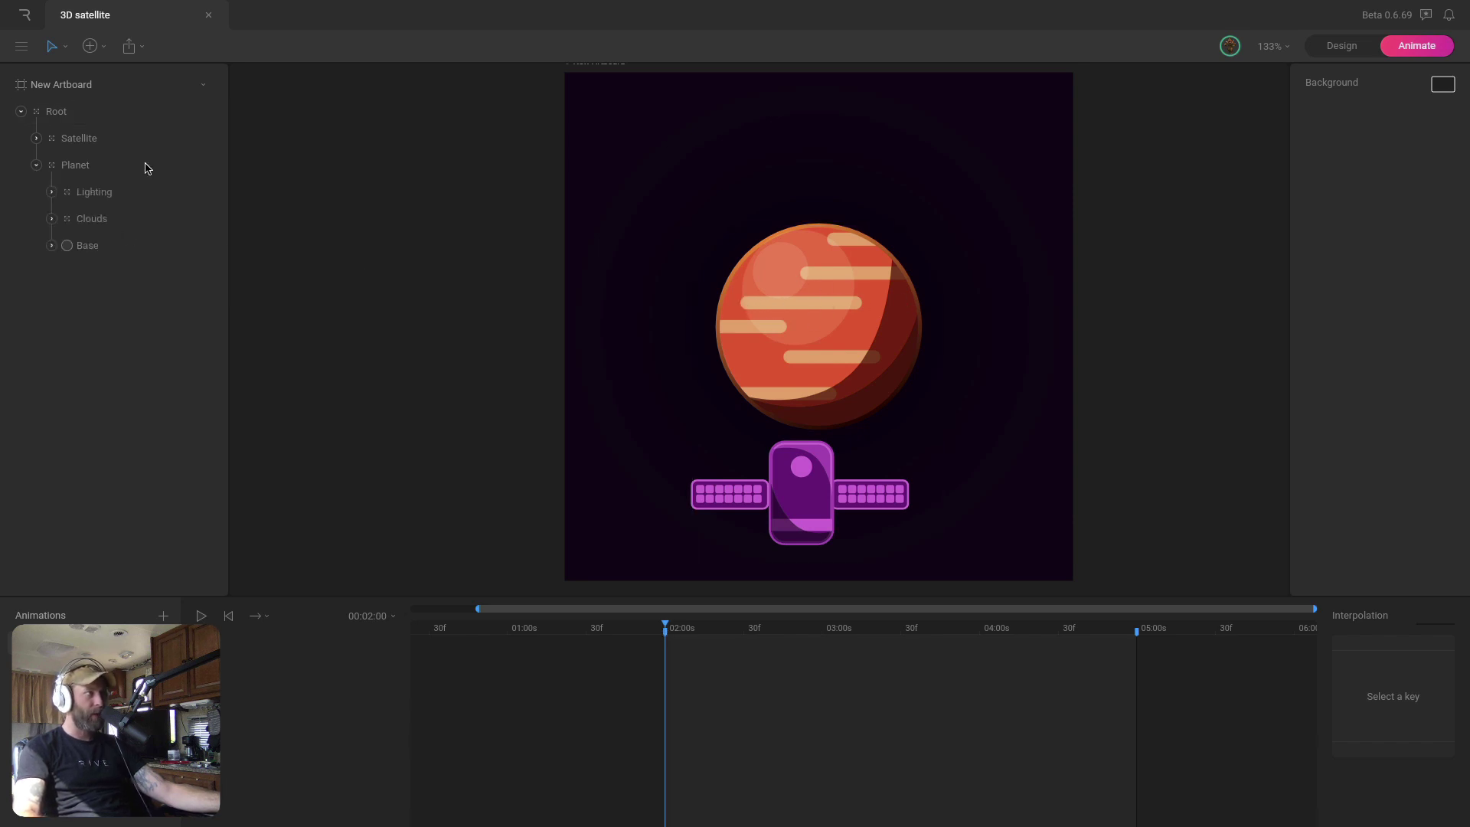
pyautogui.click(98, 222)
pyautogui.click(52, 219)
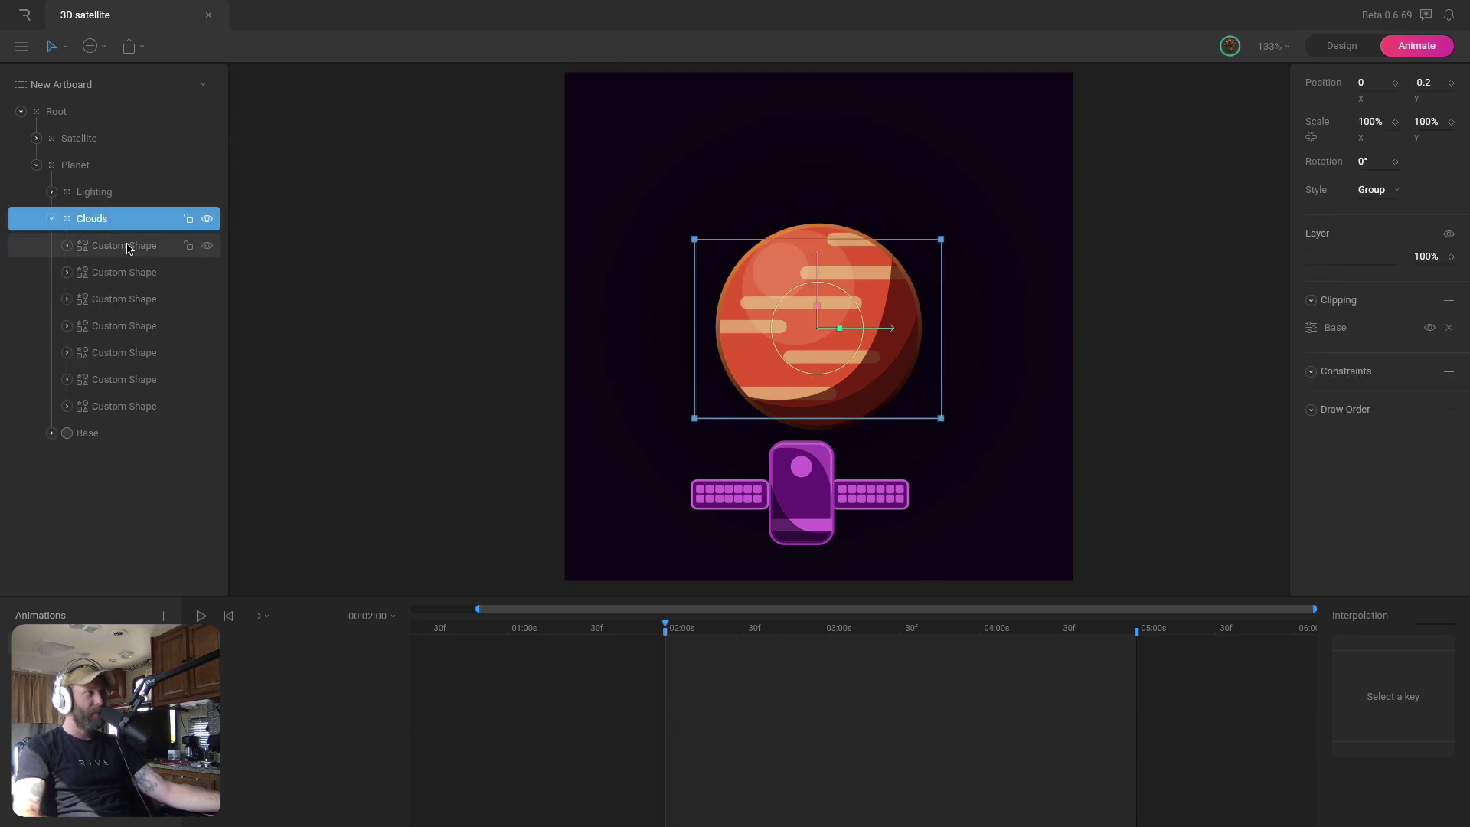
pyautogui.click(129, 247)
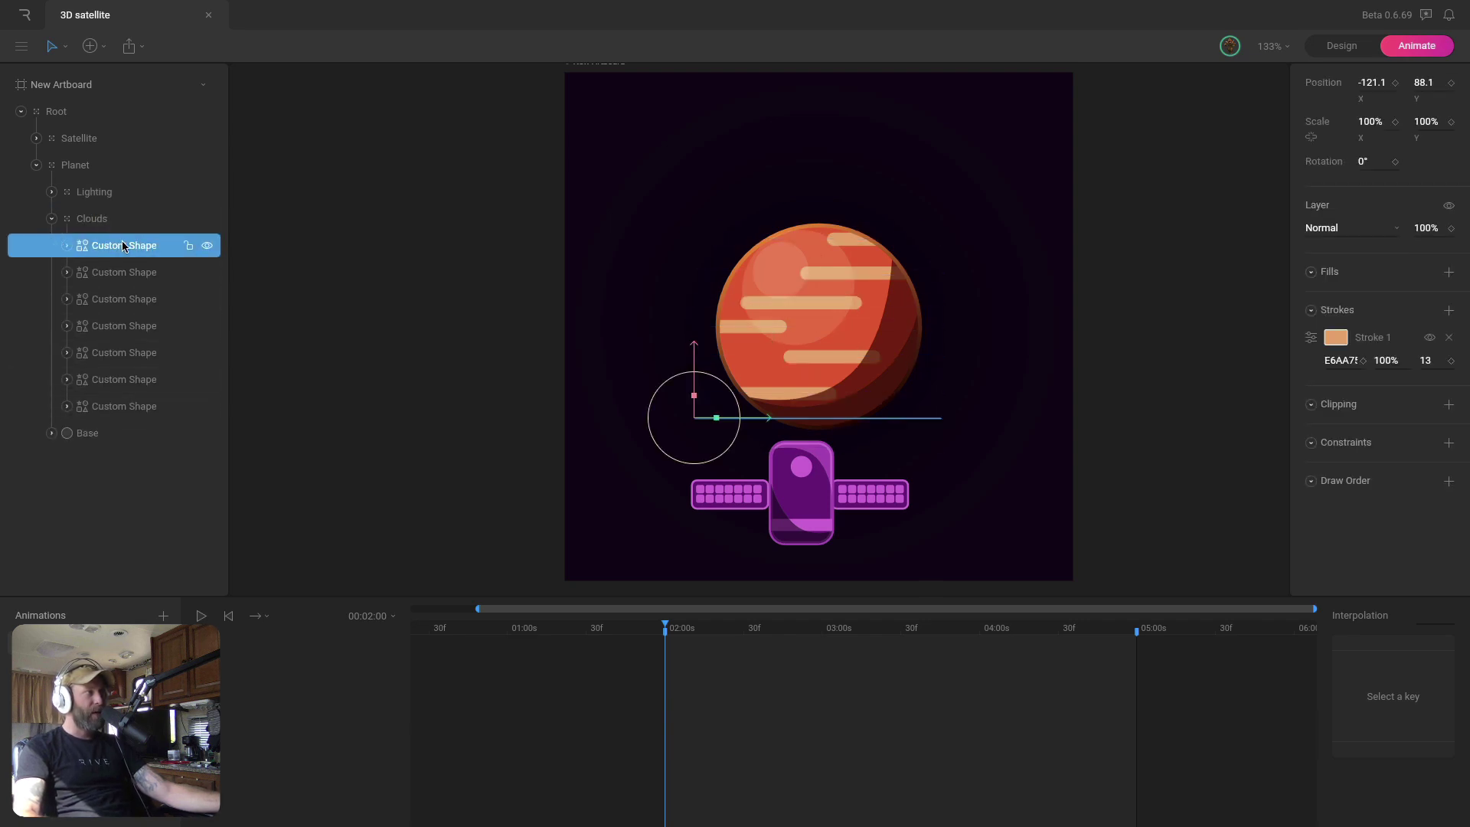
pyautogui.keyDown('shift'); pyautogui.click(129, 406); pyautogui.keyUp('shift')
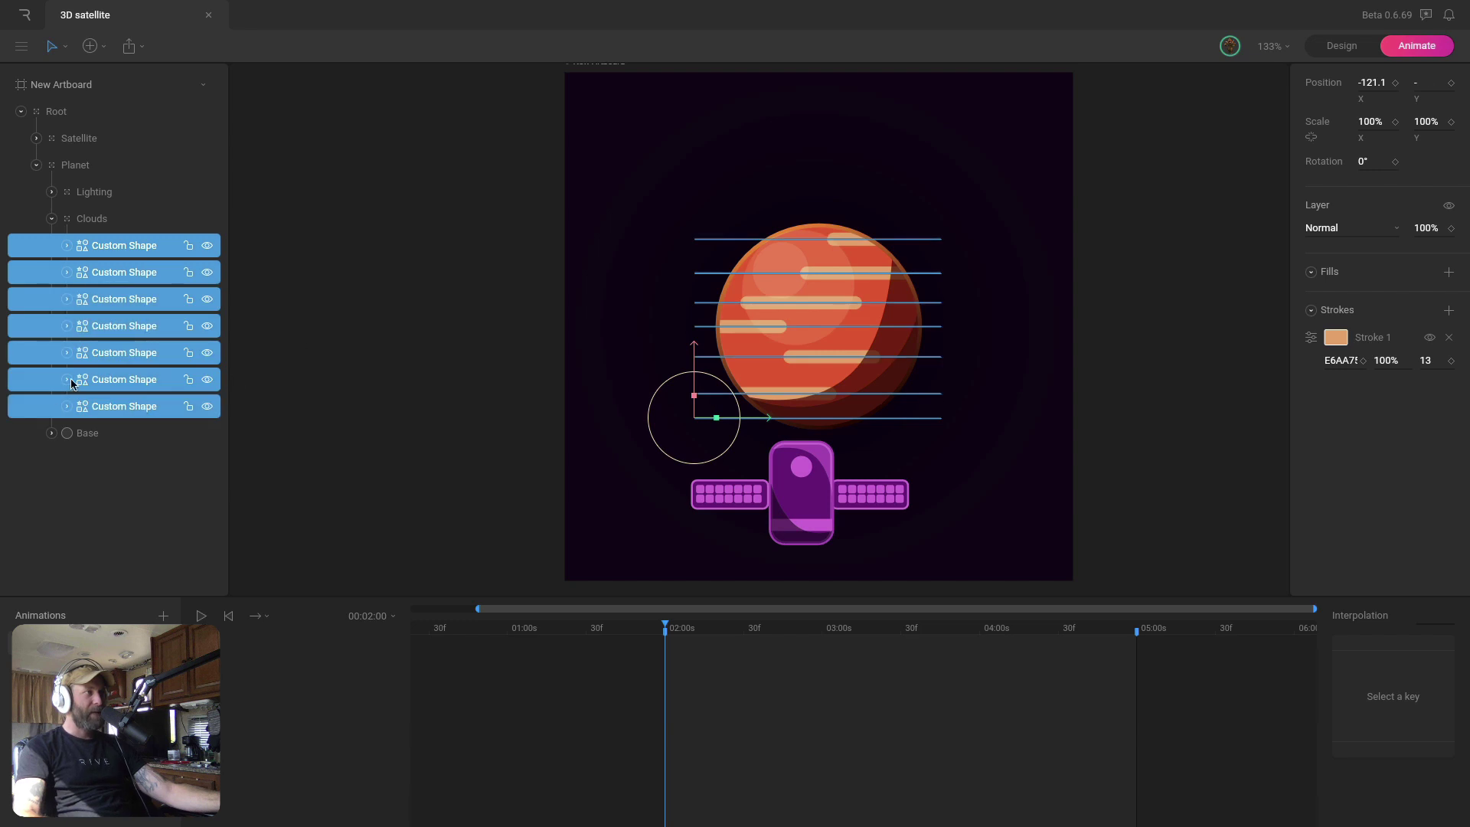
pyautogui.click(1311, 337)
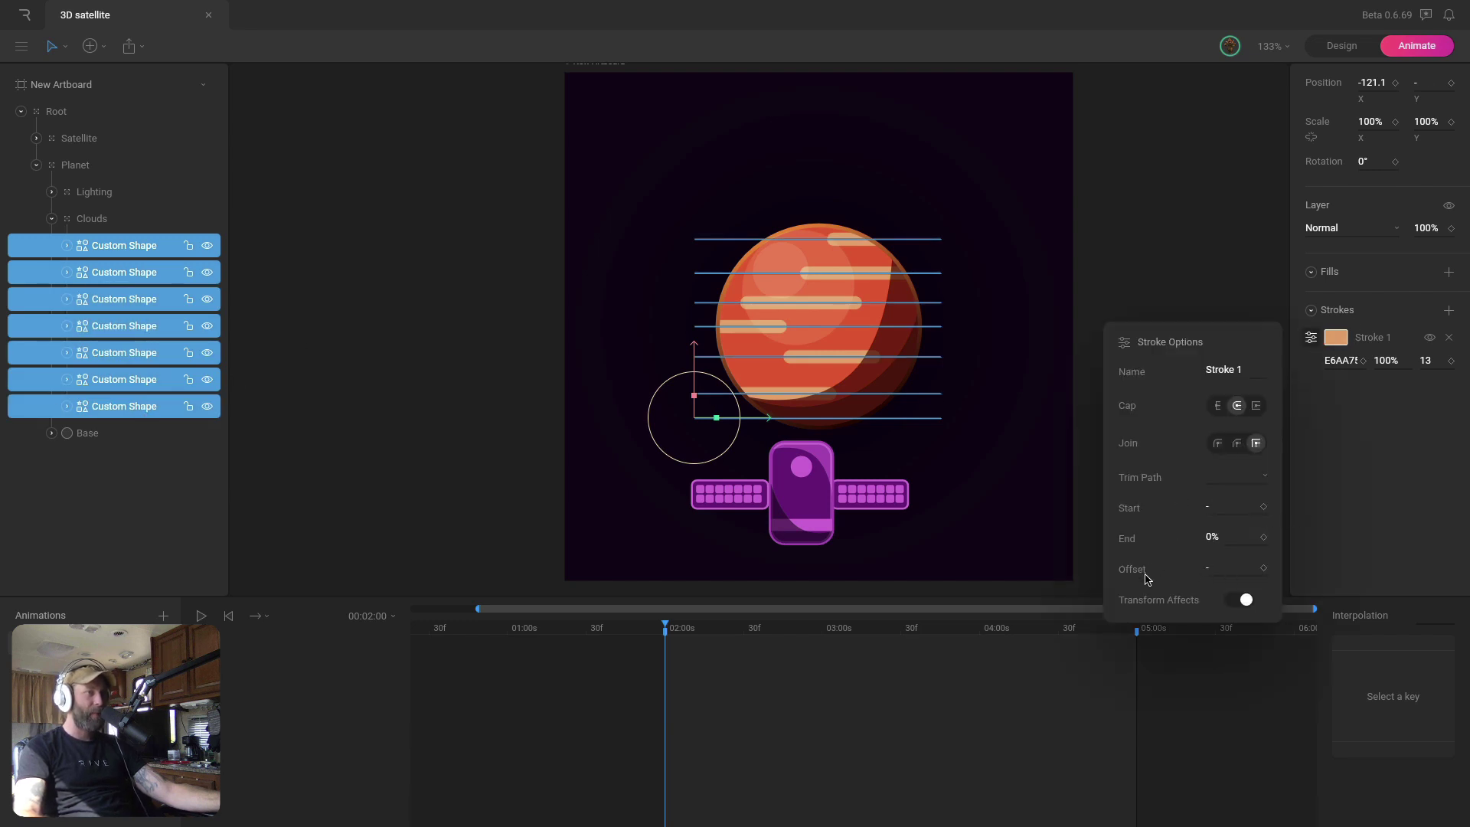
pyautogui.click(1264, 569)
pyautogui.click(975, 703)
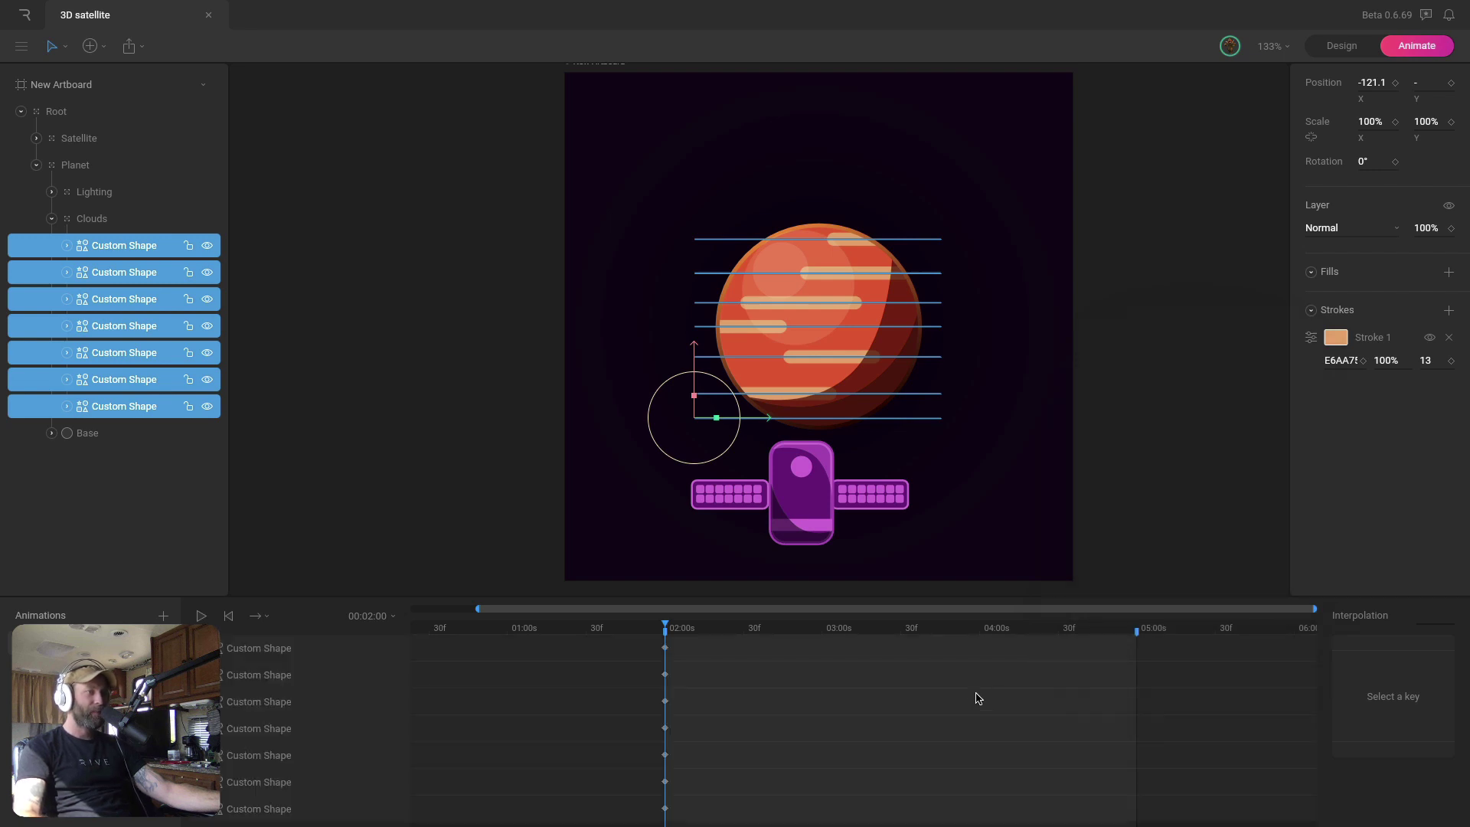
# At 00:05:00, set the stroke Offset of the first Custom Shape in the Clouds group to 100%
pyautogui.moveTo(1027, 634); pyautogui.dragTo(1138, 641)
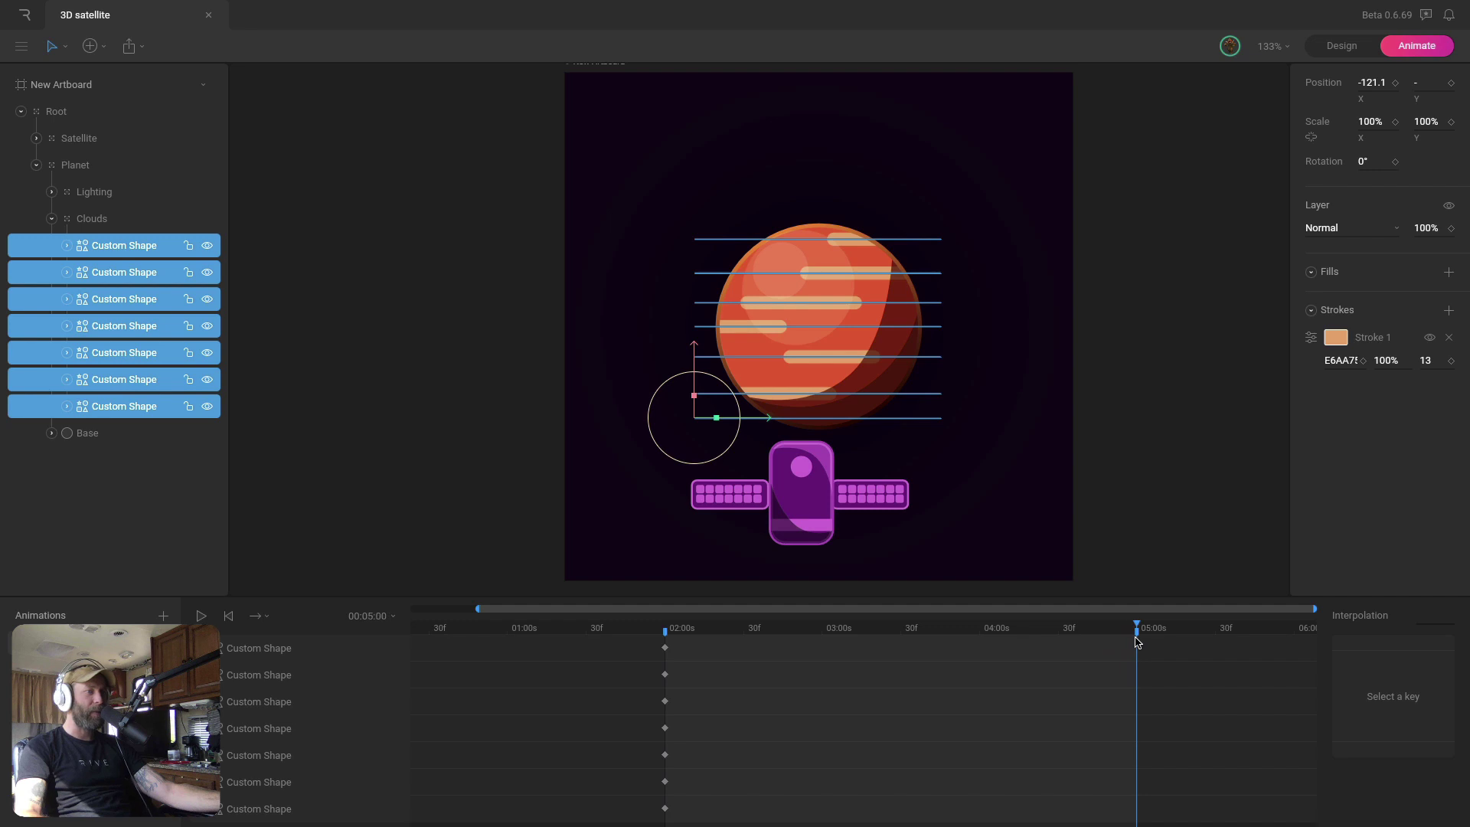
pyautogui.click(187, 253)
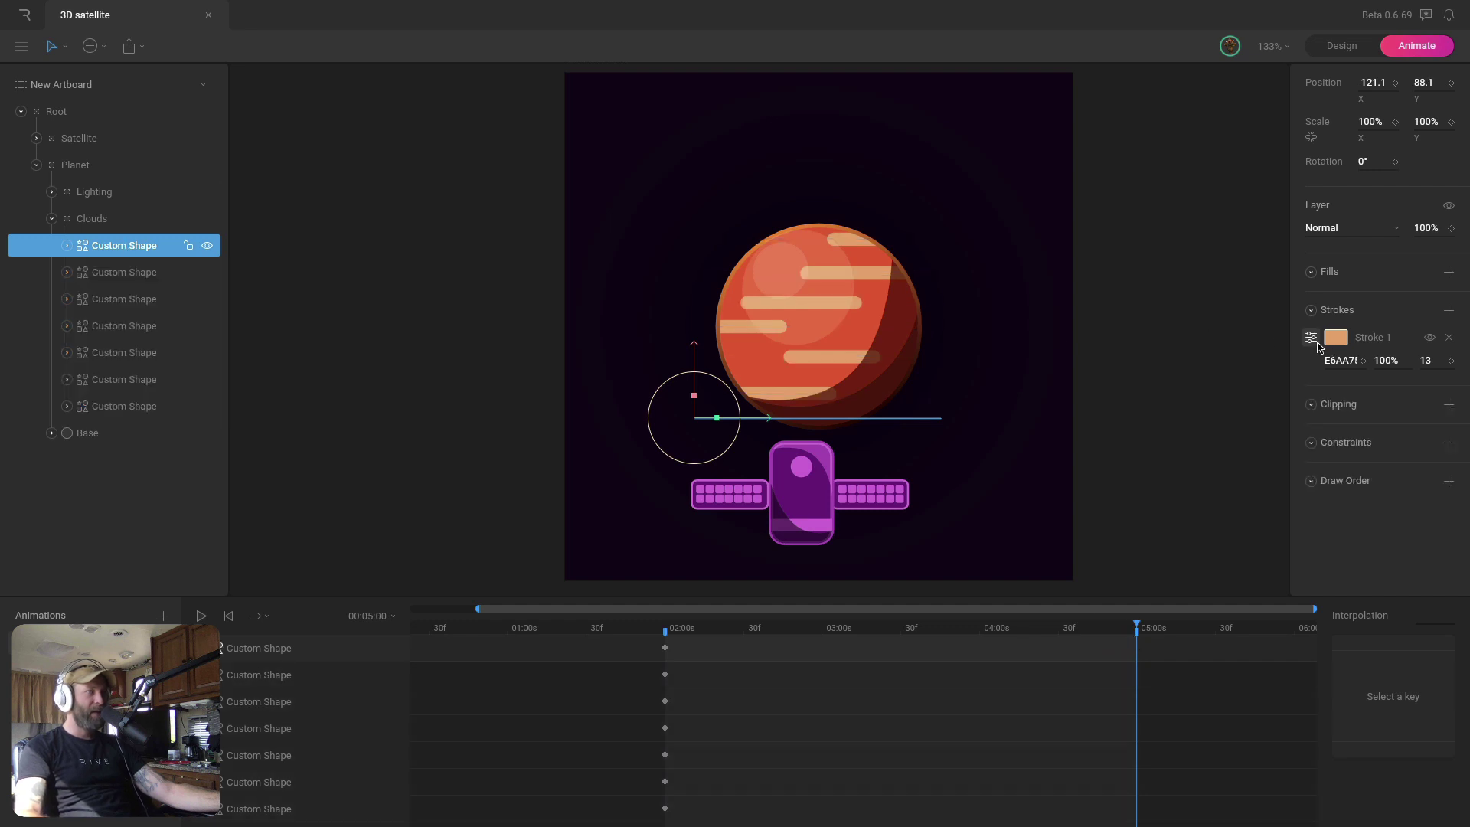
pyautogui.click(1312, 338)
pyautogui.click(1220, 567)
pyautogui.write('100')
pyautogui.press('Return')
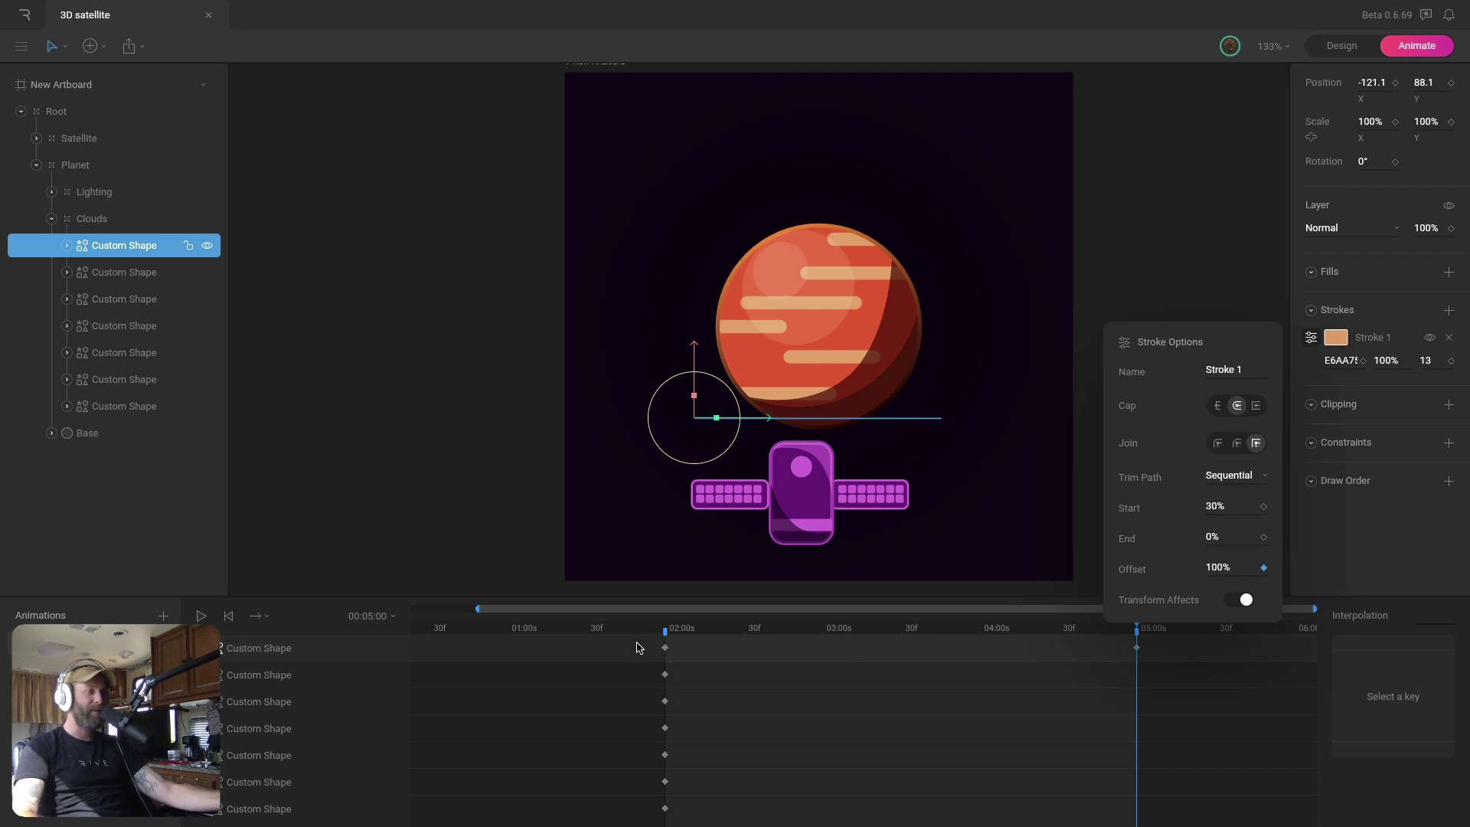
# Set the second Clouds shape's stroke Offset to 157% at 00:05:00
pyautogui.click(153, 273)
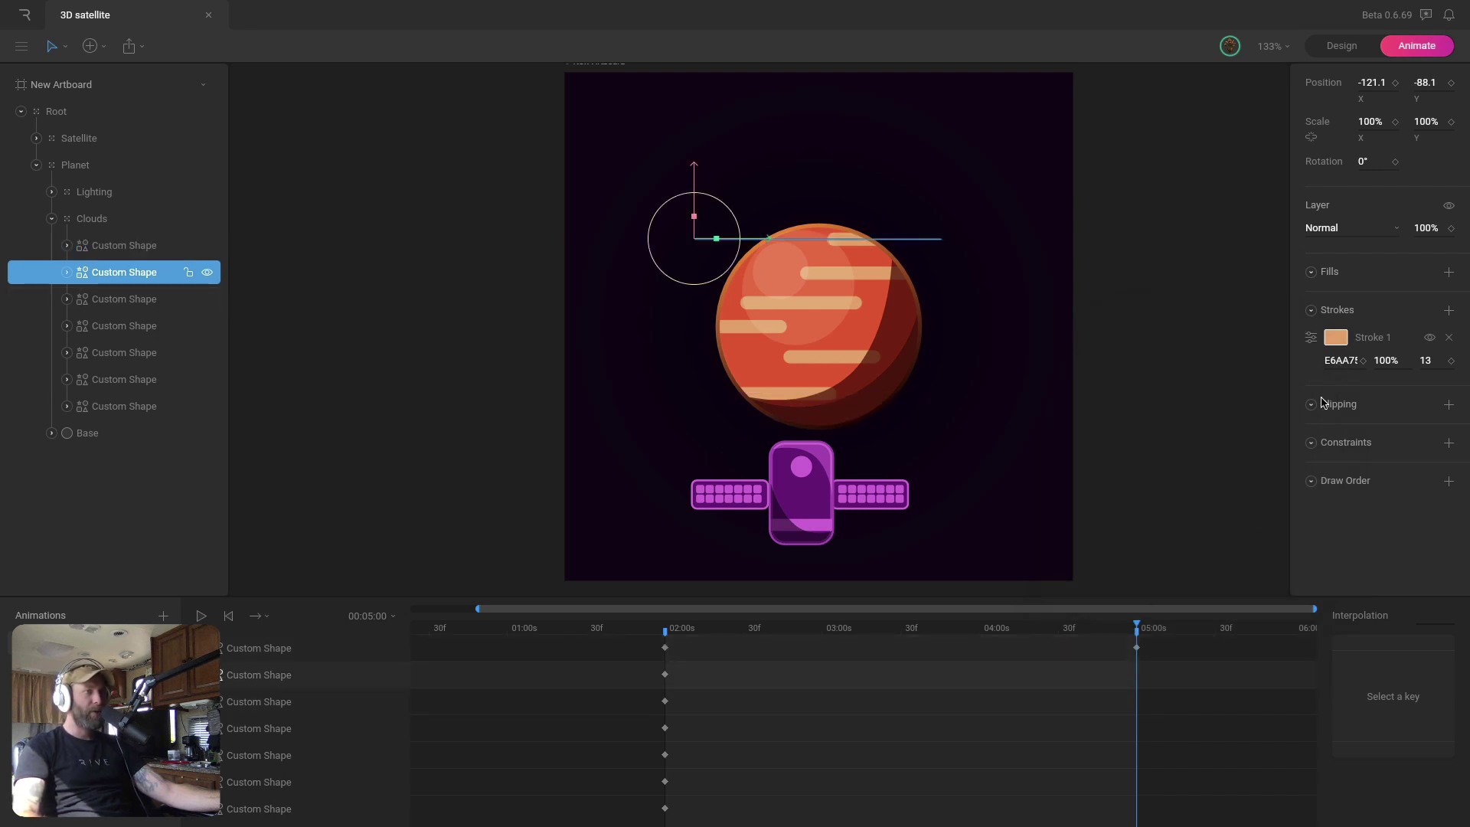
pyautogui.click(1311, 337)
pyautogui.click(1231, 571)
pyautogui.write('15')
pyautogui.press('Return')
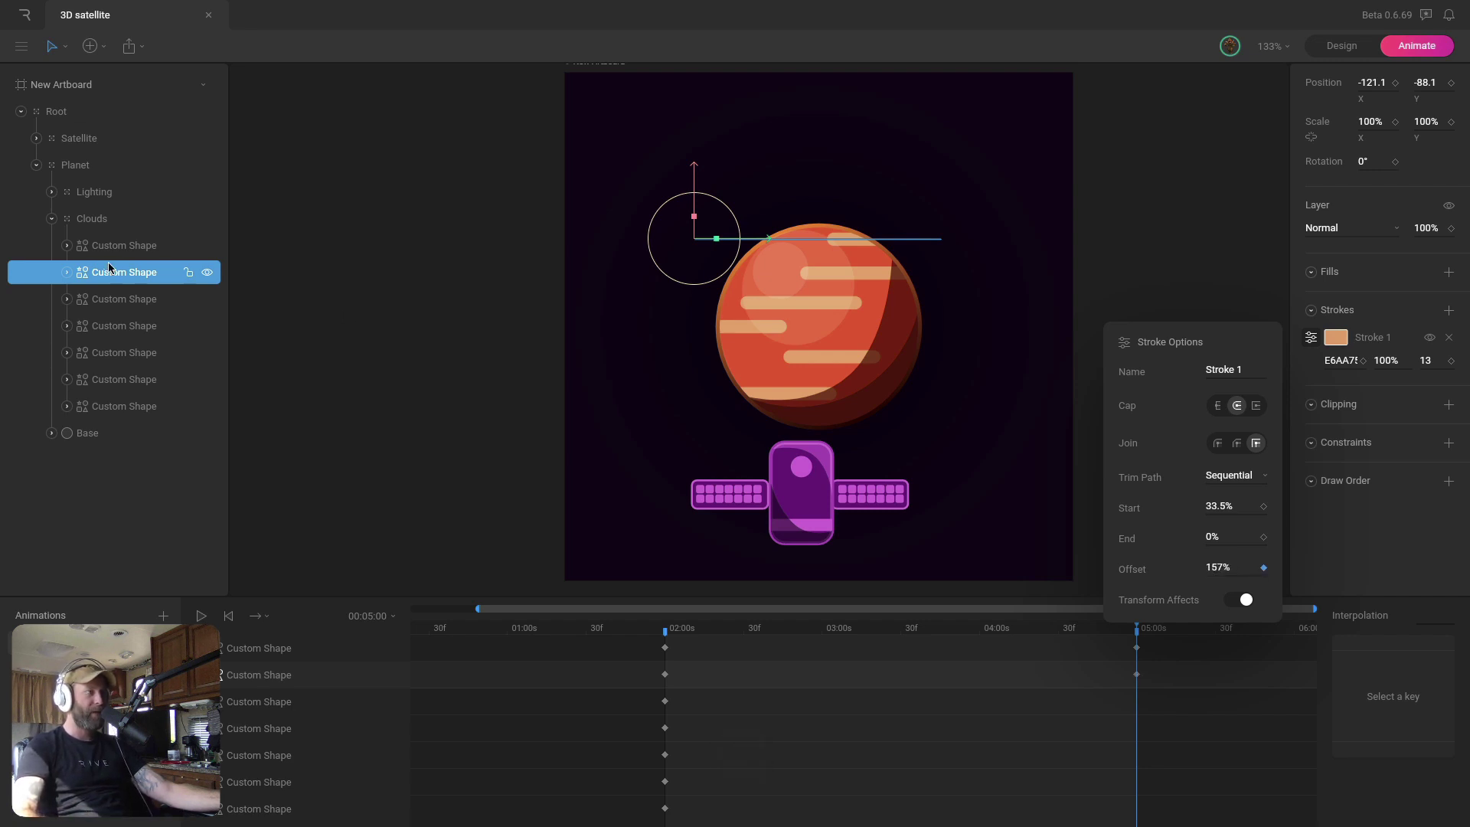
# Set the third Clouds shape's stroke Offset to 190% at 00:05:00
pyautogui.click(122, 300)
pyautogui.click(1311, 338)
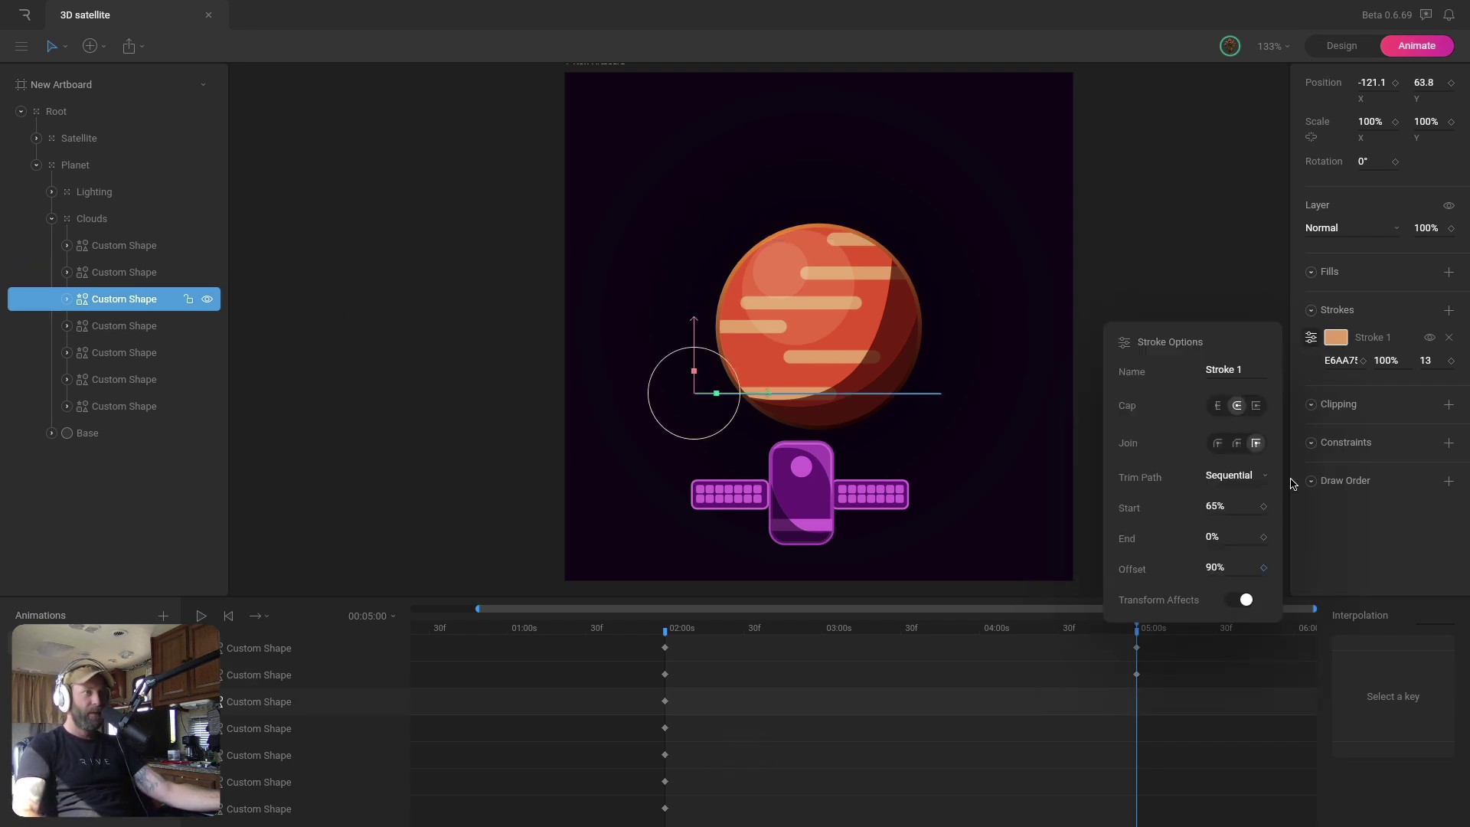
pyautogui.click(1216, 567)
pyautogui.write('190')
pyautogui.press('Return')
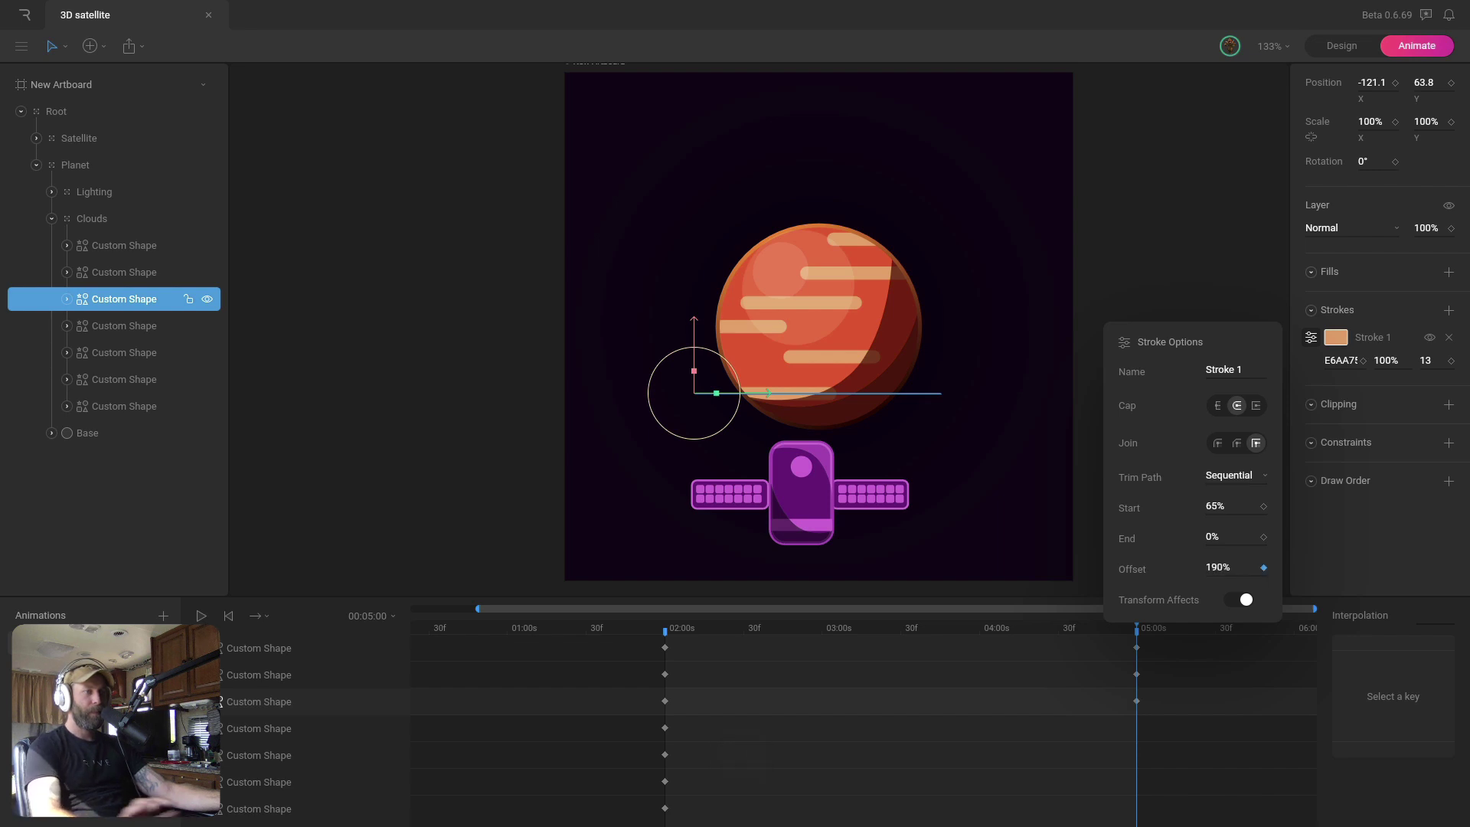
# Set the fourth Clouds shape's stroke Offset to 139% at 00:05:00
pyautogui.click(123, 327)
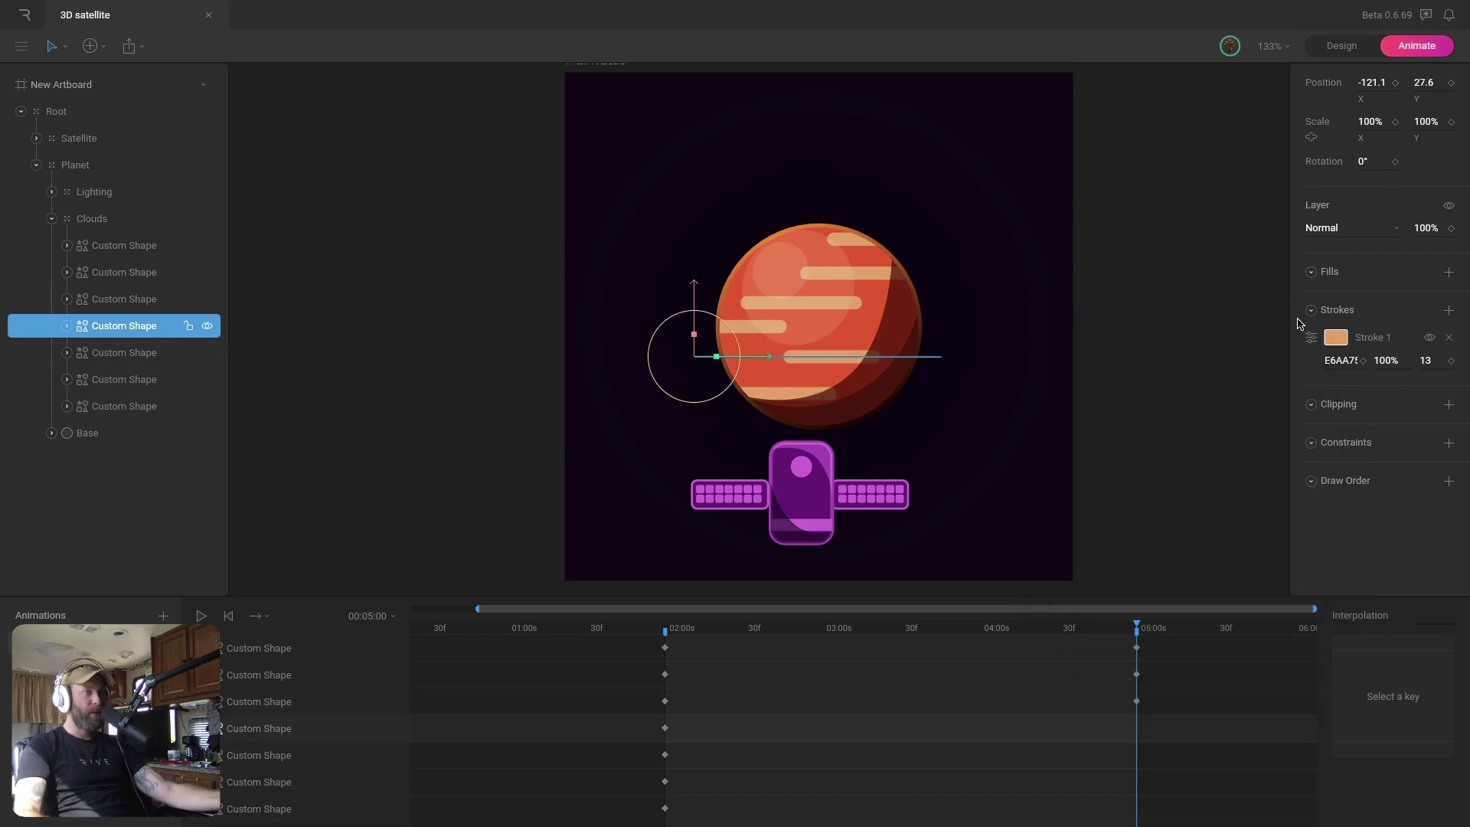
pyautogui.click(1311, 338)
pyautogui.click(1215, 567)
pyautogui.write('139')
pyautogui.press('Return')
# Set the fifth Clouds shape's stroke Offset to 100% at 00:05:00
pyautogui.click(146, 353)
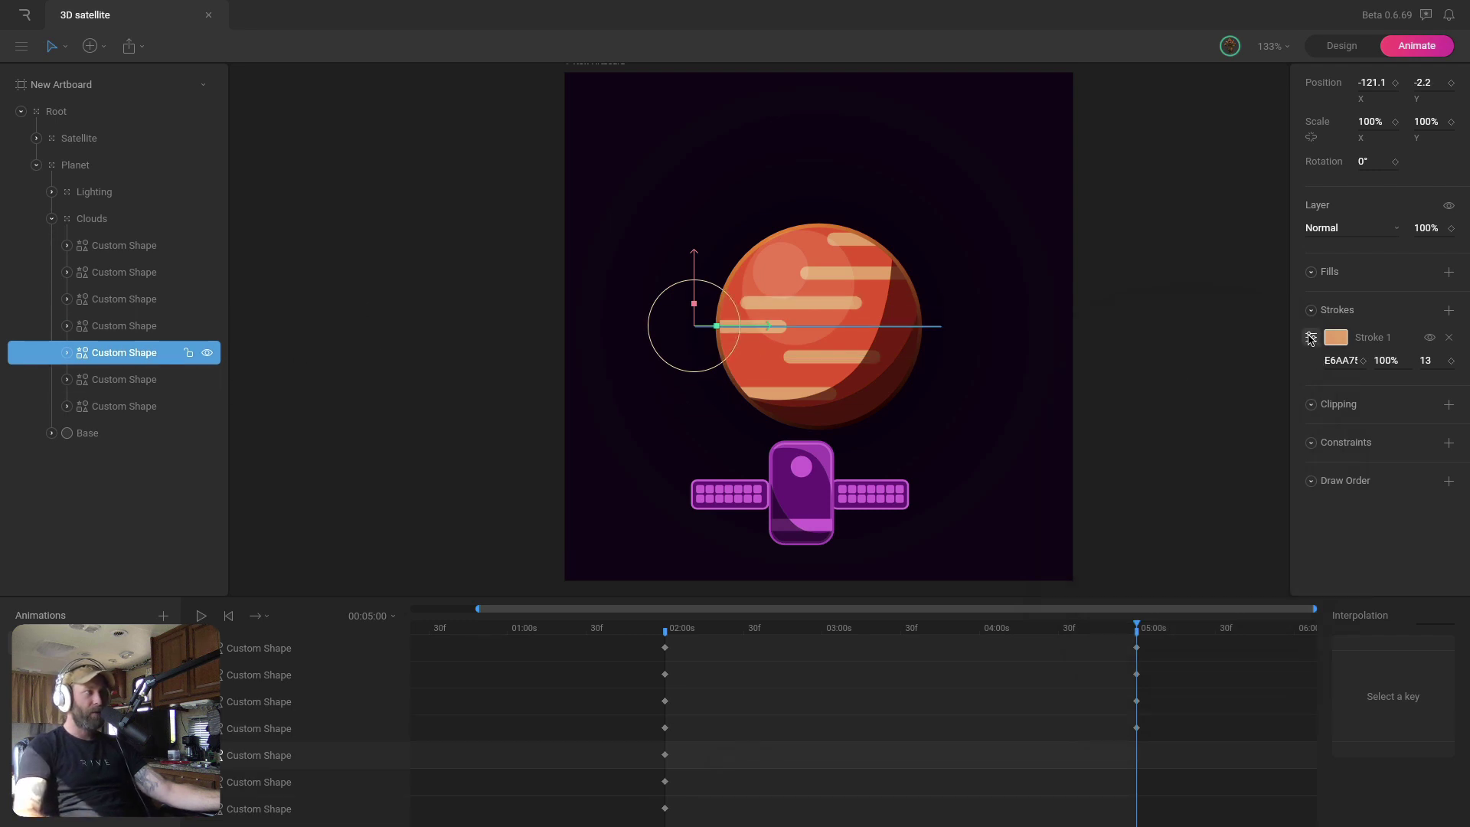
pyautogui.click(1311, 337)
pyautogui.click(1210, 566)
pyautogui.write('100')
pyautogui.press('Return')
# Set the sixth Clouds shape's stroke Offset to 121% at 00:05:00
pyautogui.click(145, 380)
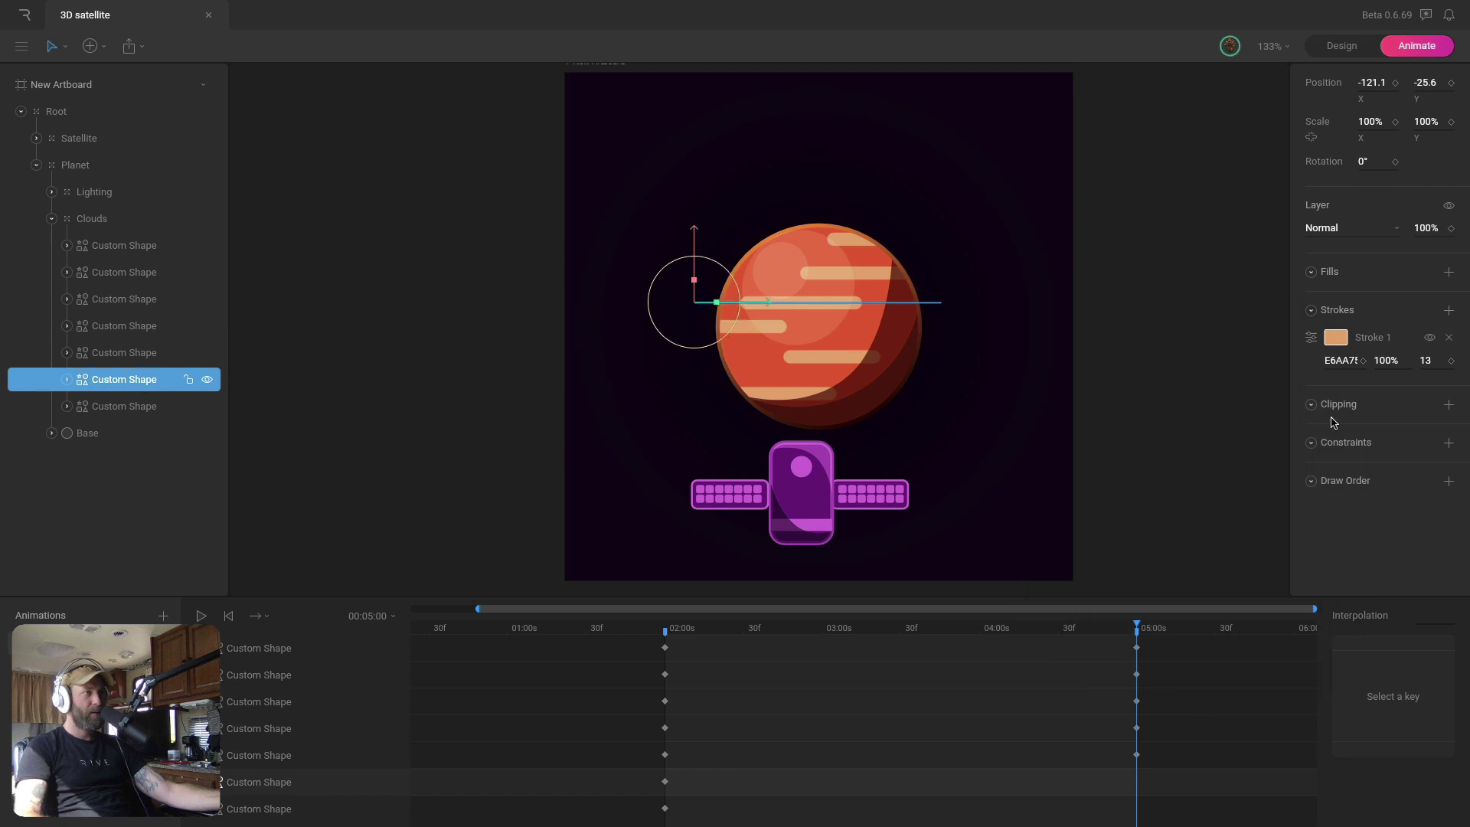
pyautogui.click(1311, 338)
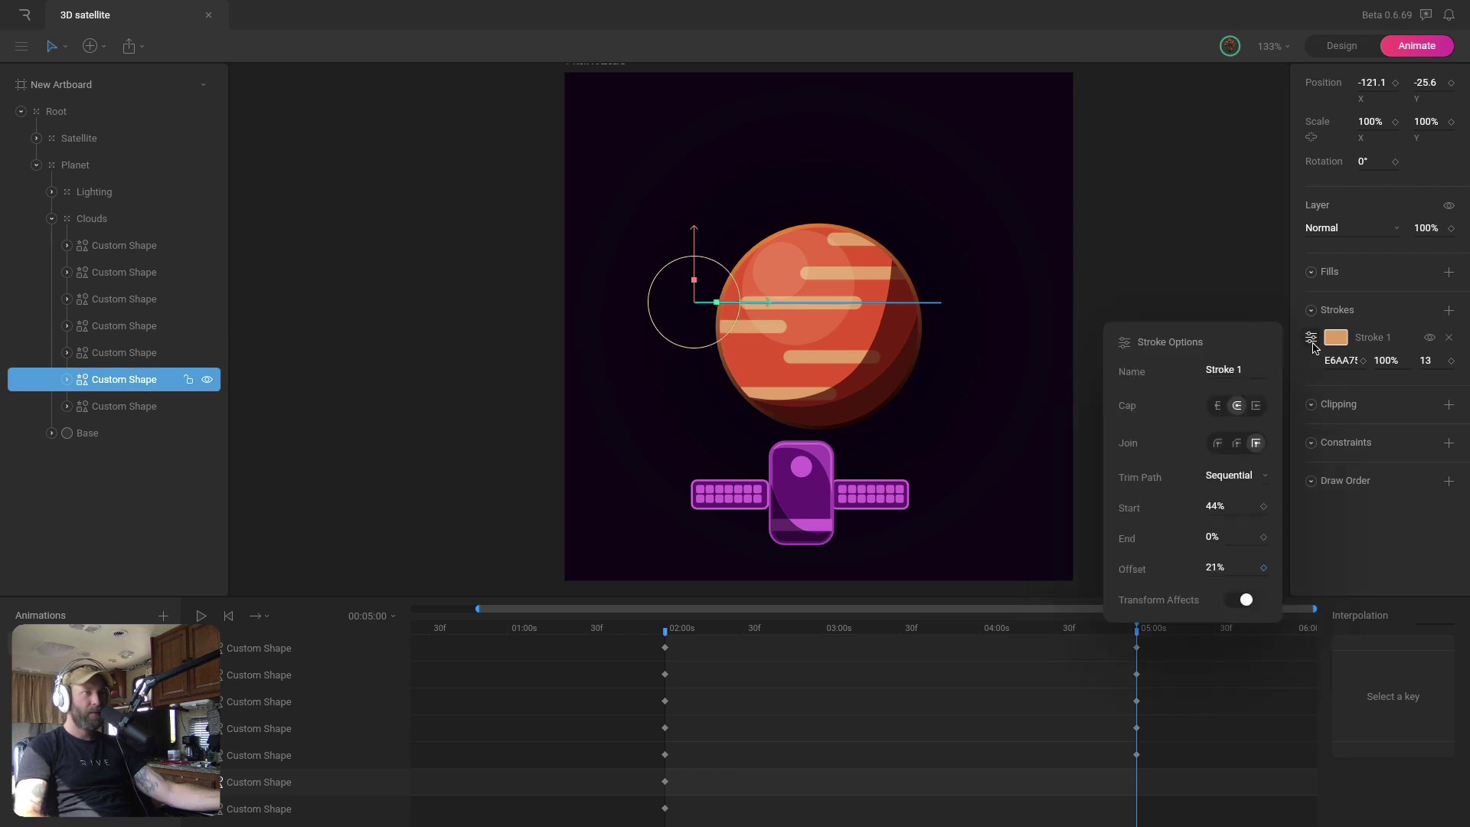
pyautogui.click(1209, 566)
pyautogui.write('121')
pyautogui.press('Return')
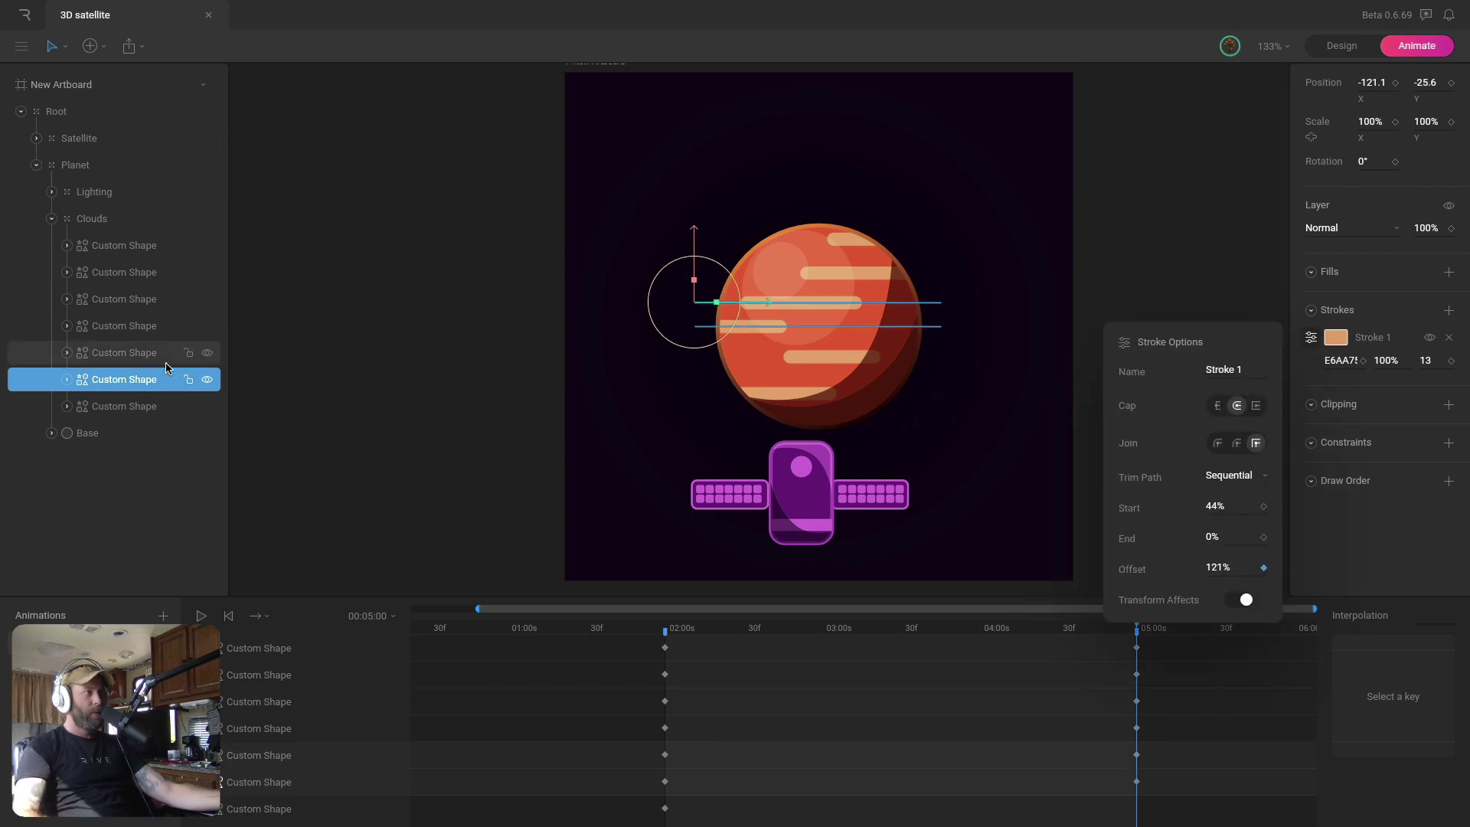
# Set the seventh Clouds shape's stroke Offset to 146% at 00:05:00, then deselect it
pyautogui.click(148, 406)
pyautogui.click(1312, 338)
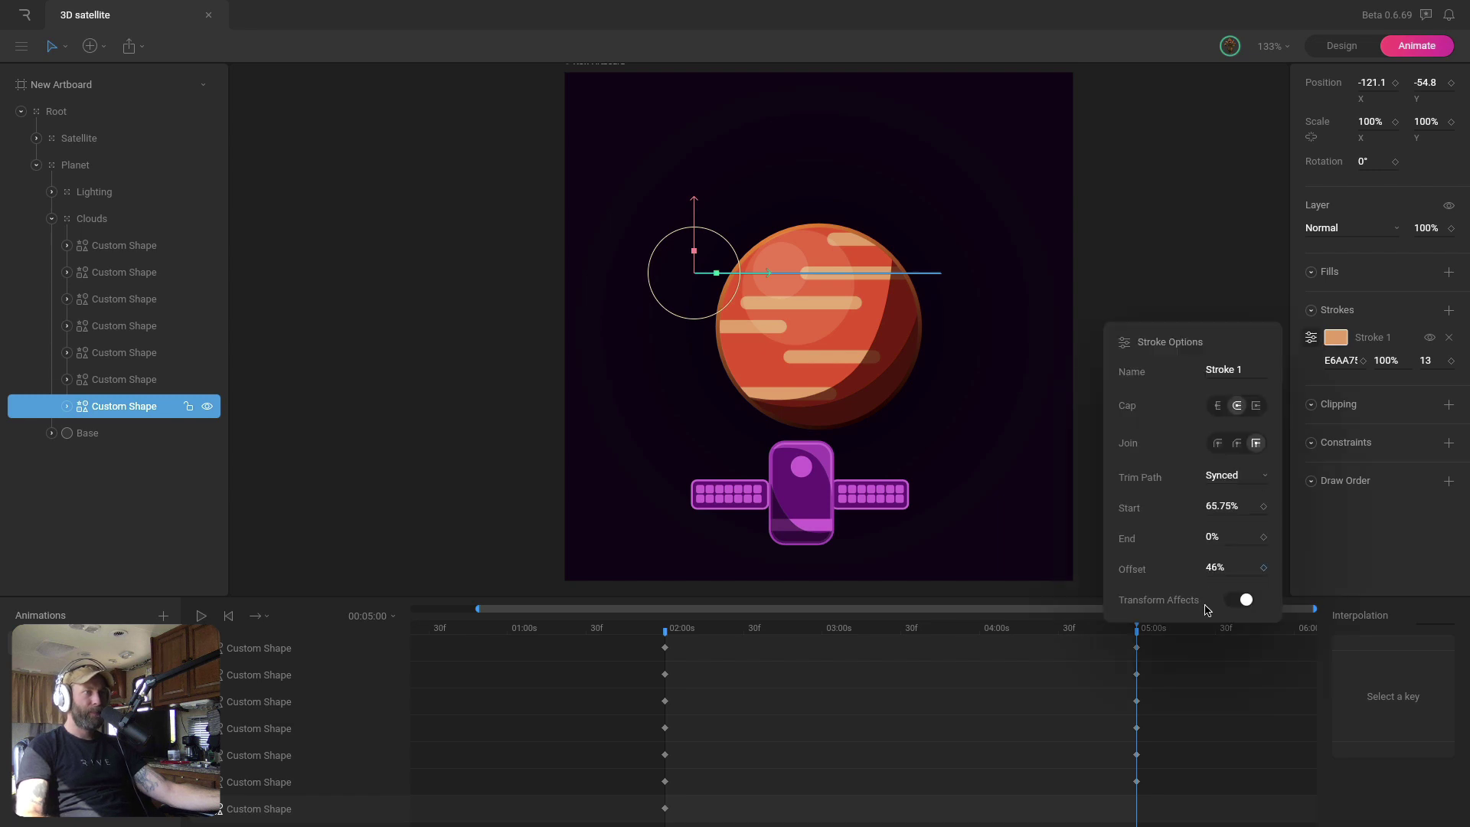
pyautogui.click(1219, 568)
pyautogui.write('146')
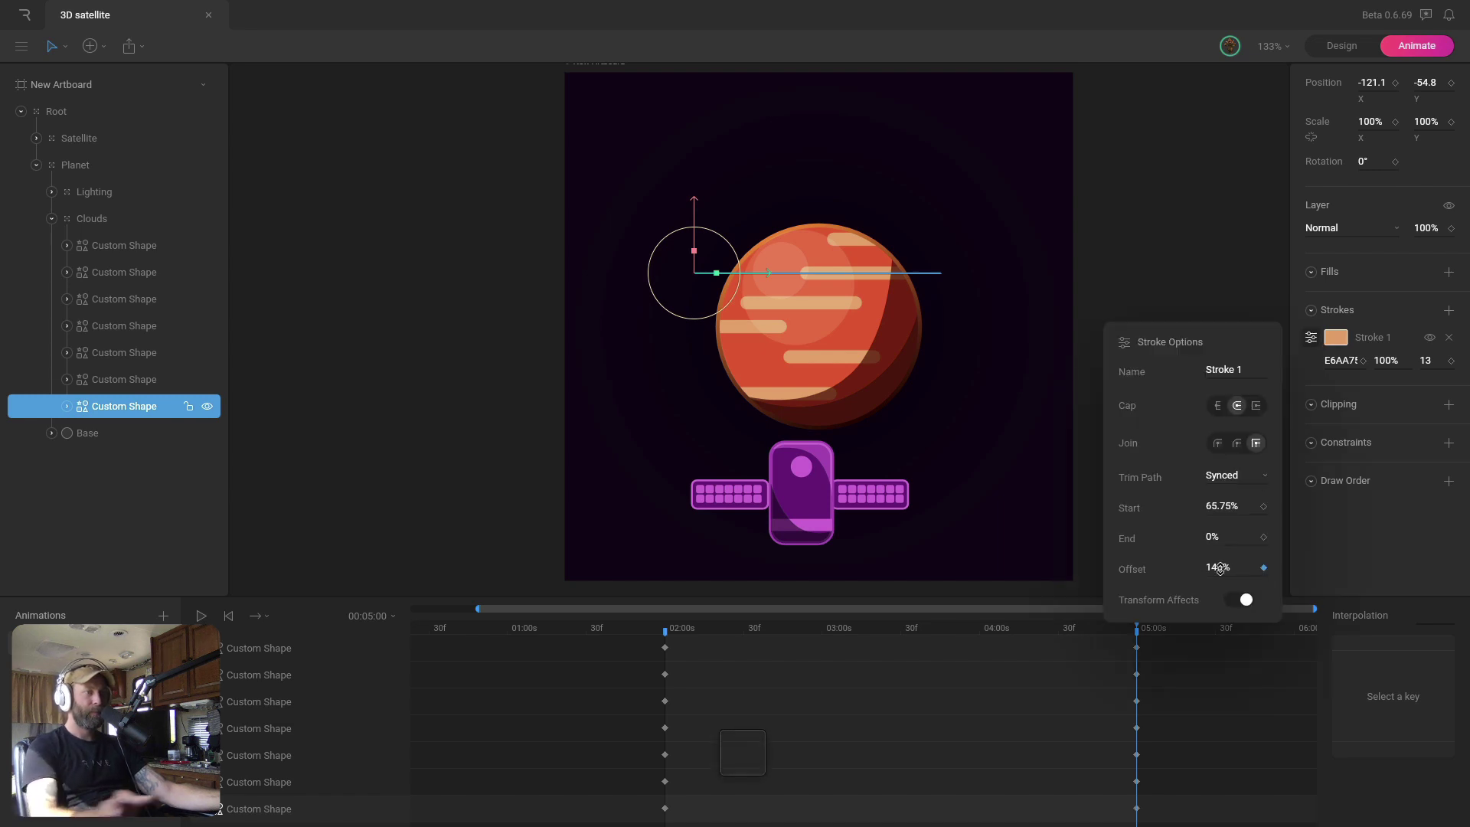
pyautogui.press('Return')
pyautogui.click(1130, 173)
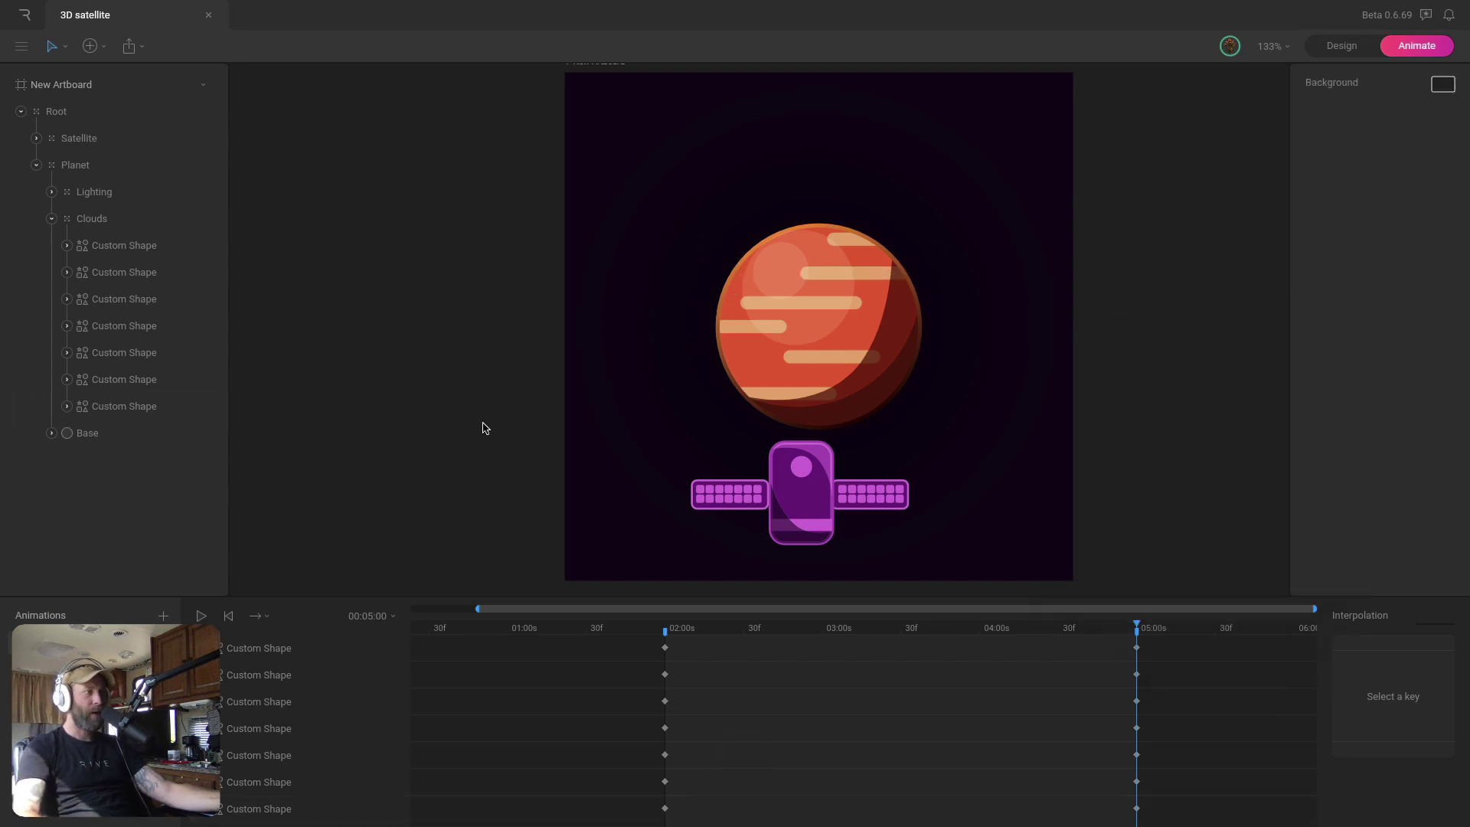
# Set the animation's playback mode to Loop and play the moving clouds
pyautogui.click(261, 623)
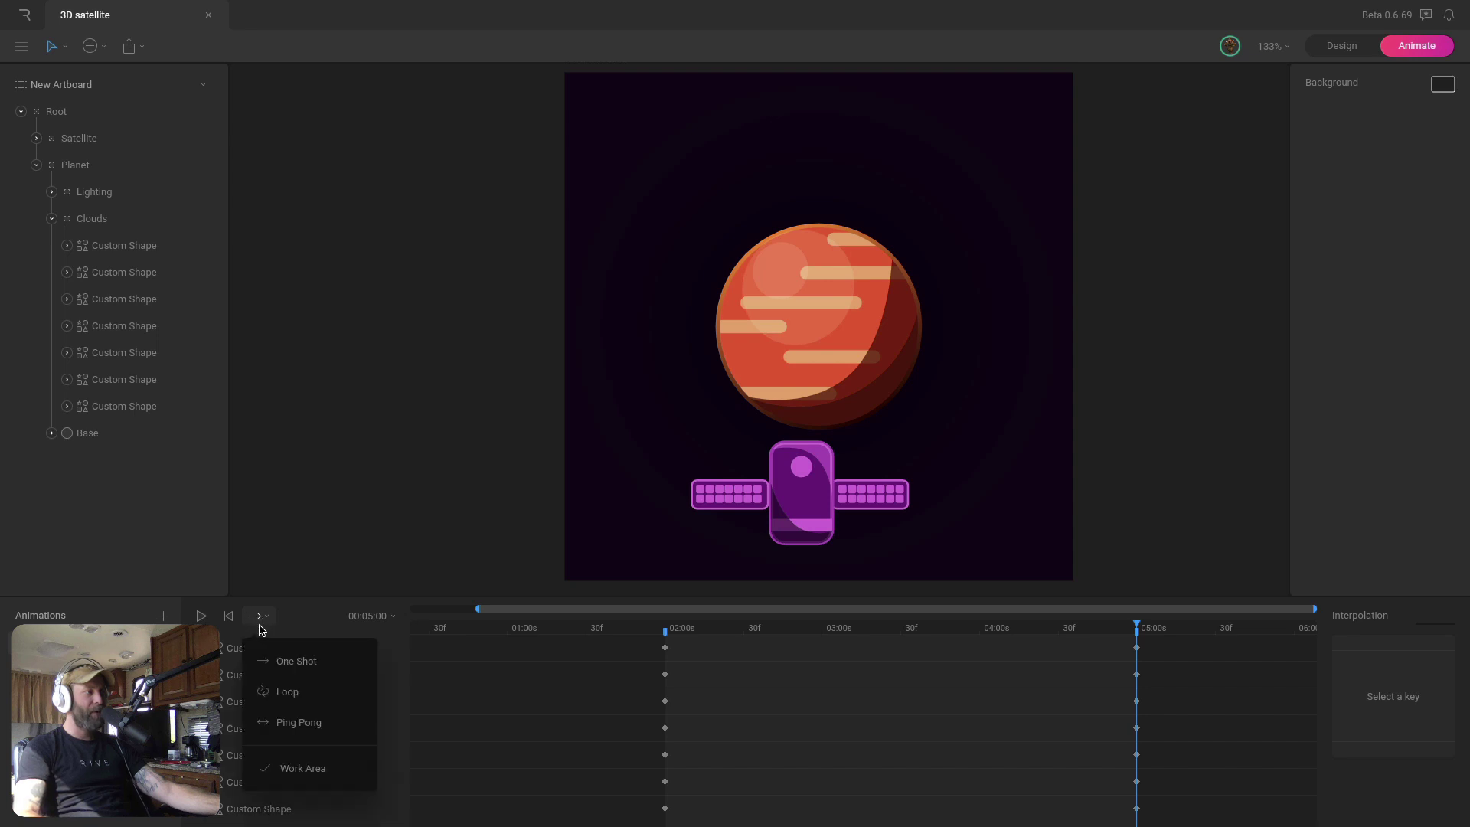
pyautogui.click(280, 691)
pyautogui.press('space')
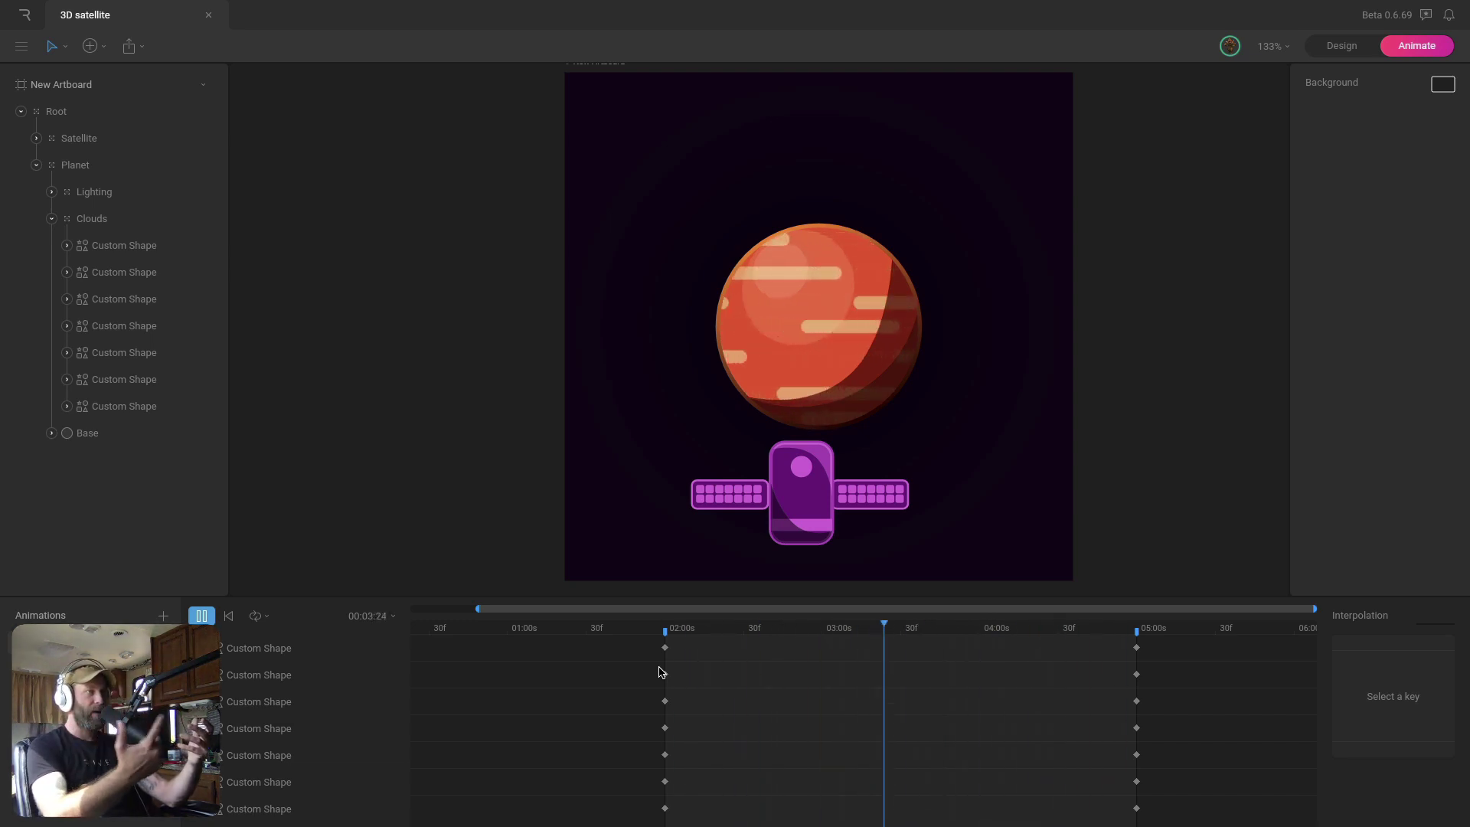
# Collapse the Clouds group, stop the playback and return the playhead to 00:02:00
pyautogui.click(51, 218)
pyautogui.moveTo(490, 418); pyautogui.dragTo(448, 395)
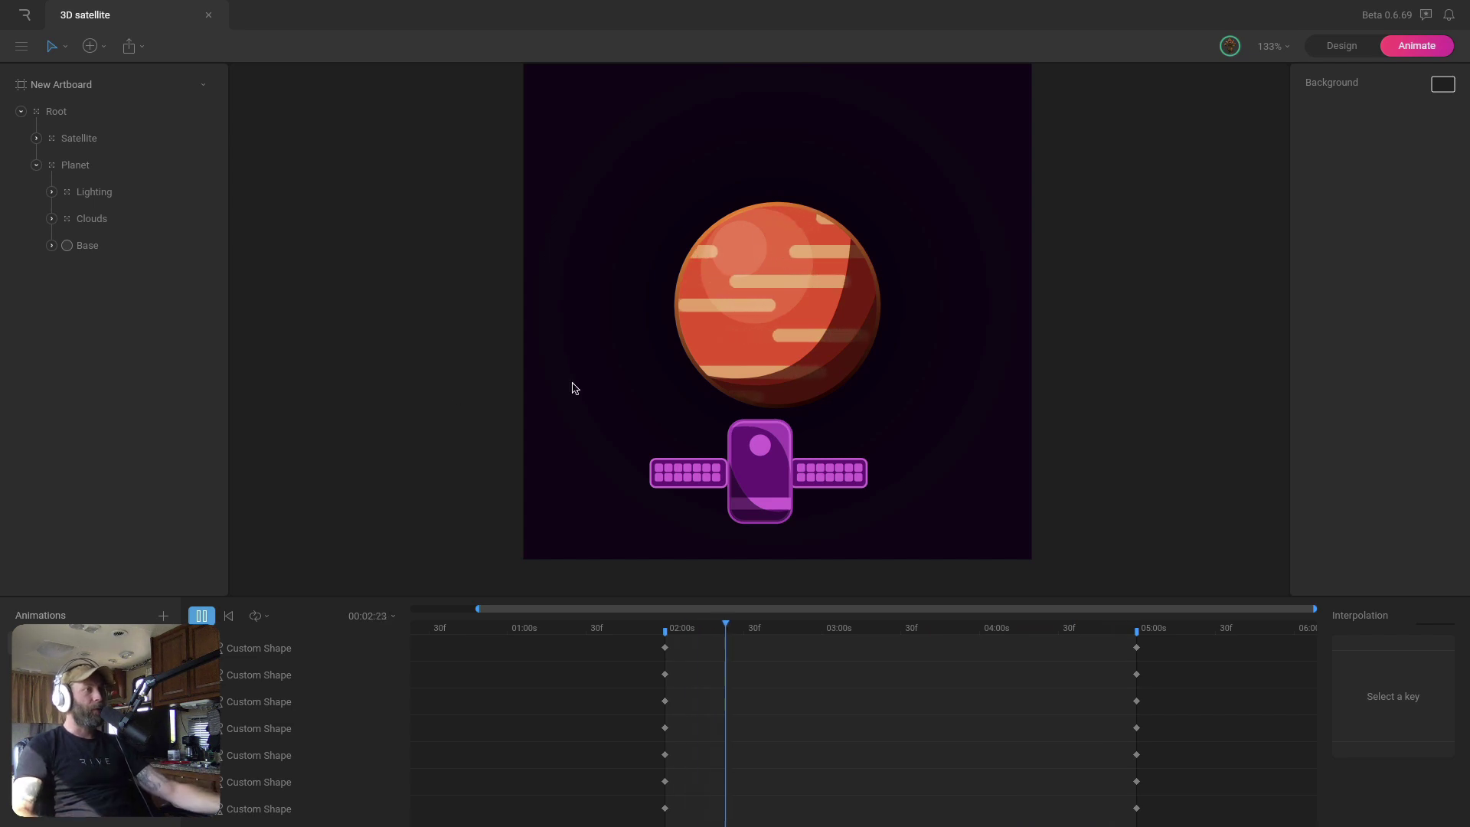
pyautogui.click(716, 484)
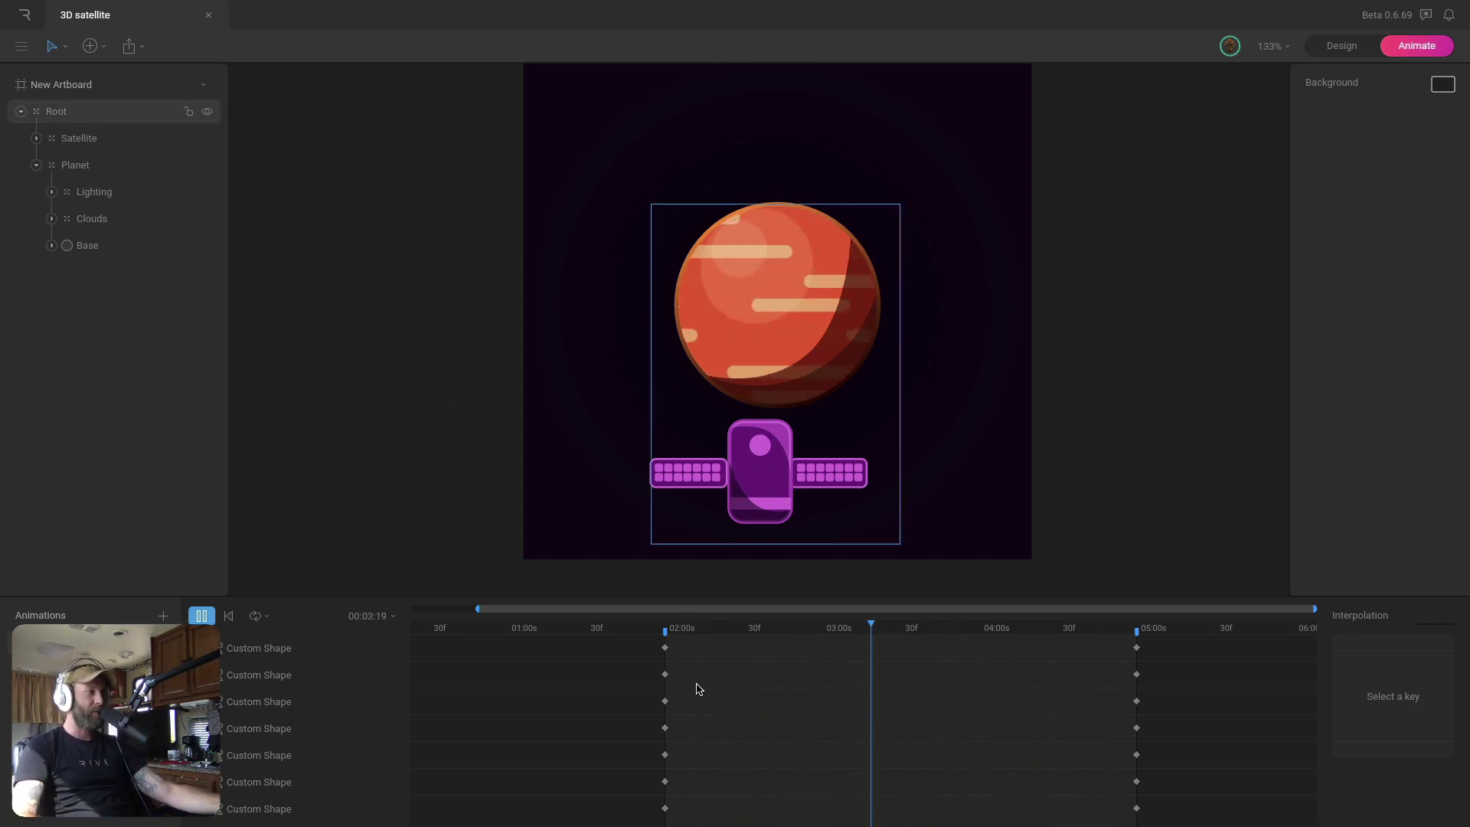
pyautogui.click(681, 657)
pyautogui.click(668, 629)
pyautogui.moveTo(668, 629); pyautogui.dragTo(665, 629)
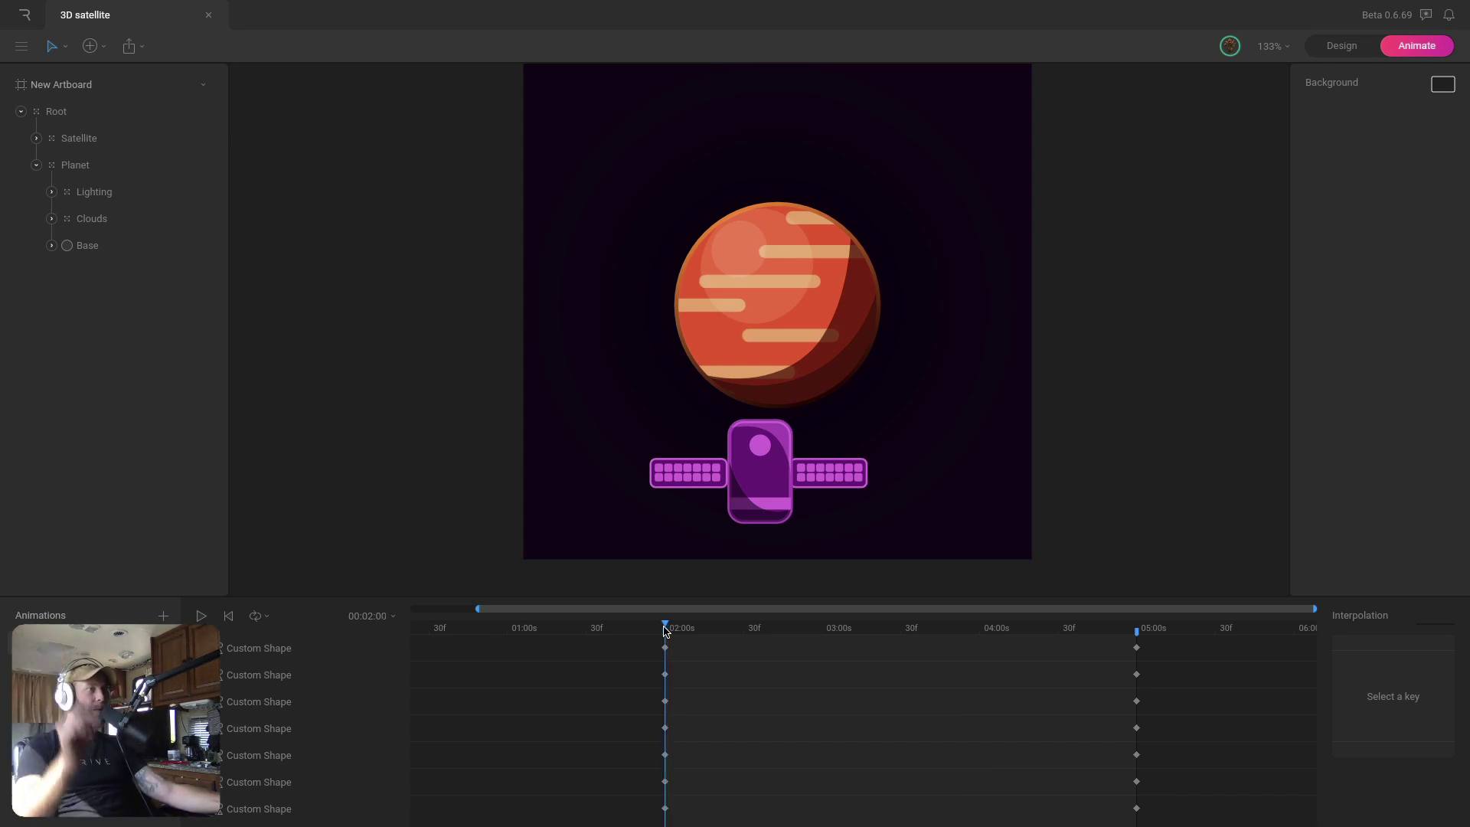
# Collapse the Planet group and key the X position of the Satellite's Left Wing at 00:02:00
pyautogui.scroll(-1, 817, 506)
pyautogui.scroll(5, 797, 499)
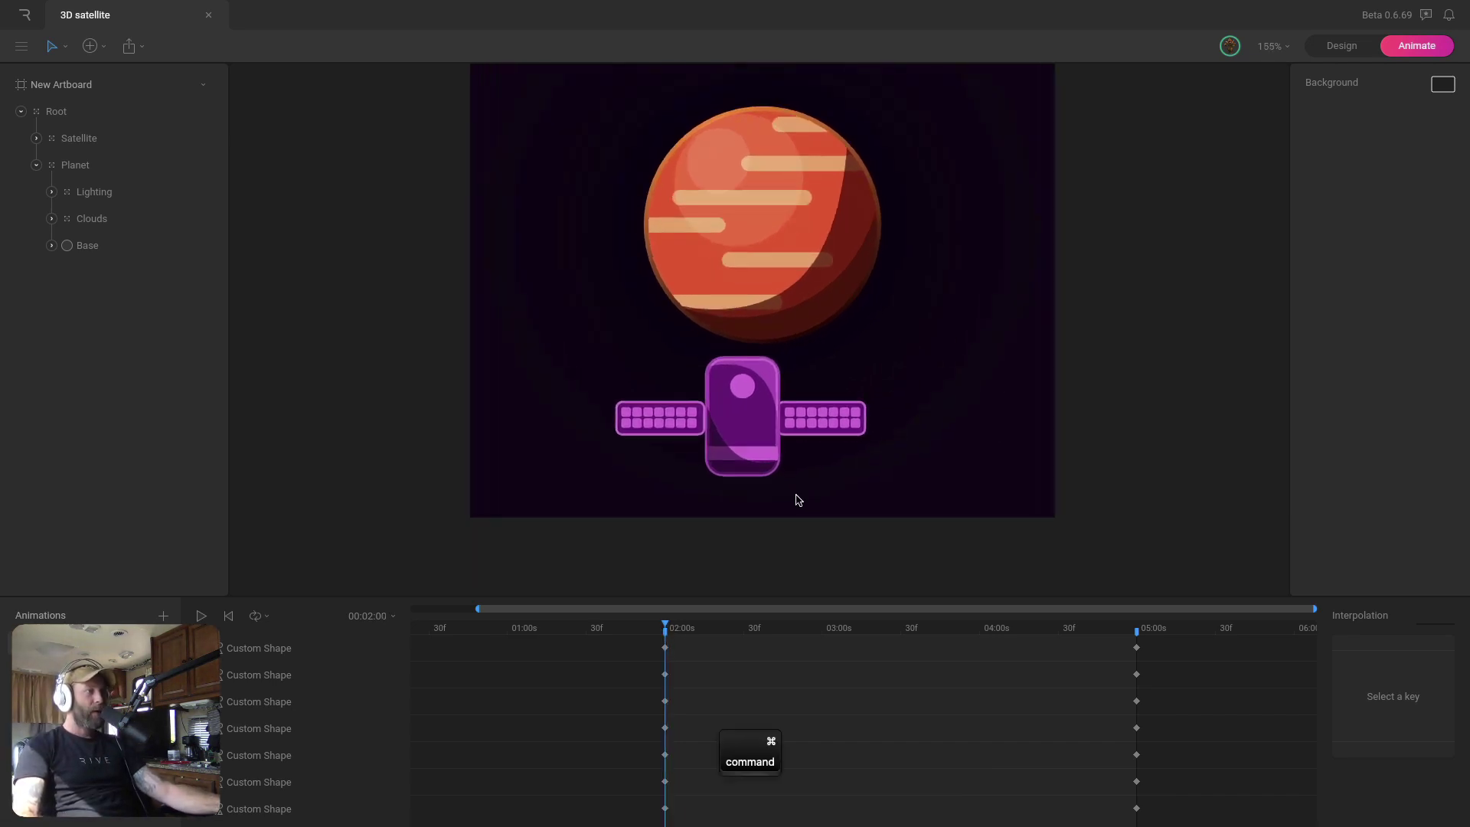
pyautogui.scroll(3, 782, 503)
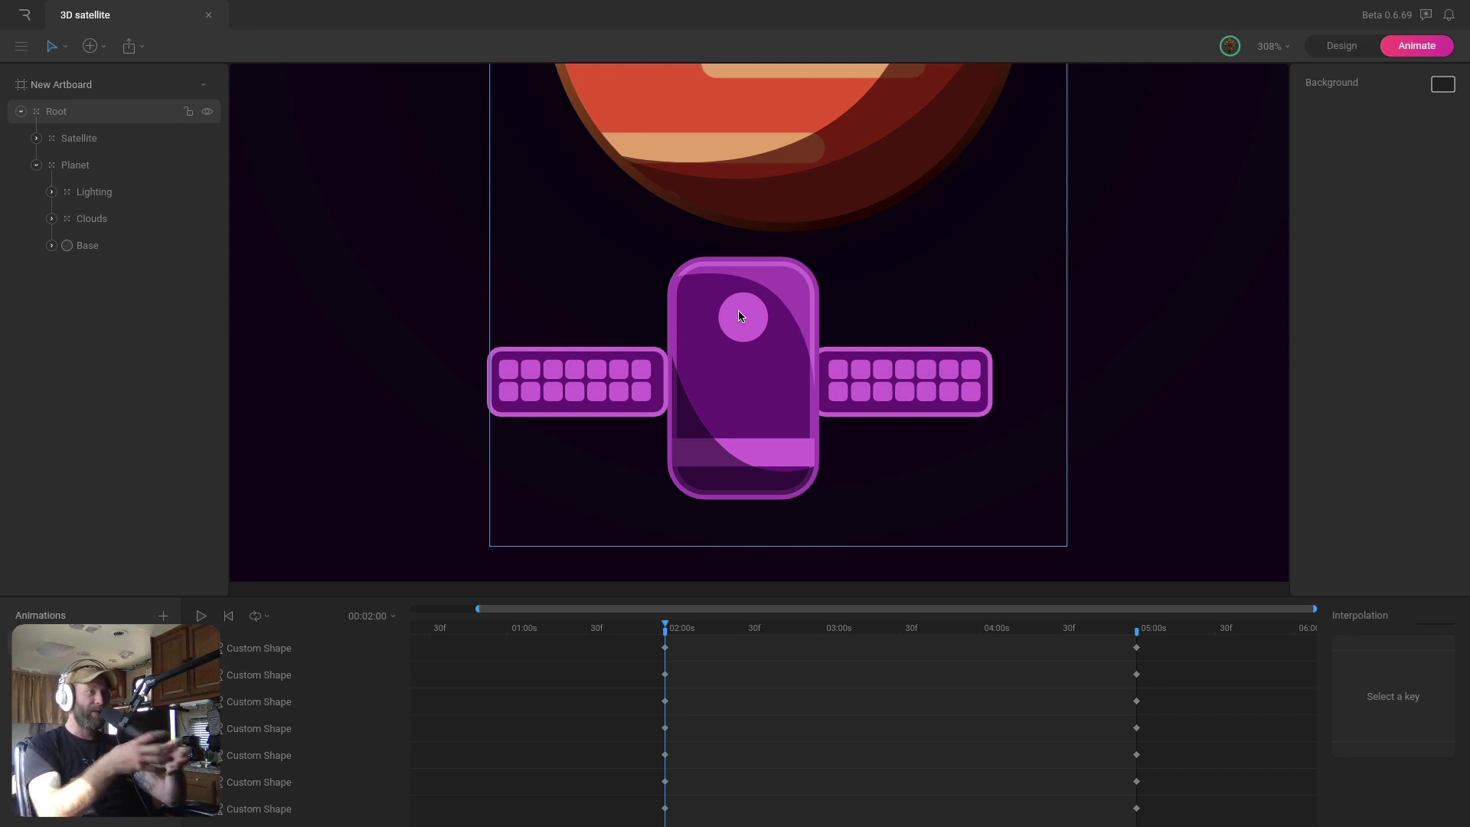
pyautogui.click(36, 165)
pyautogui.click(36, 140)
pyautogui.click(102, 219)
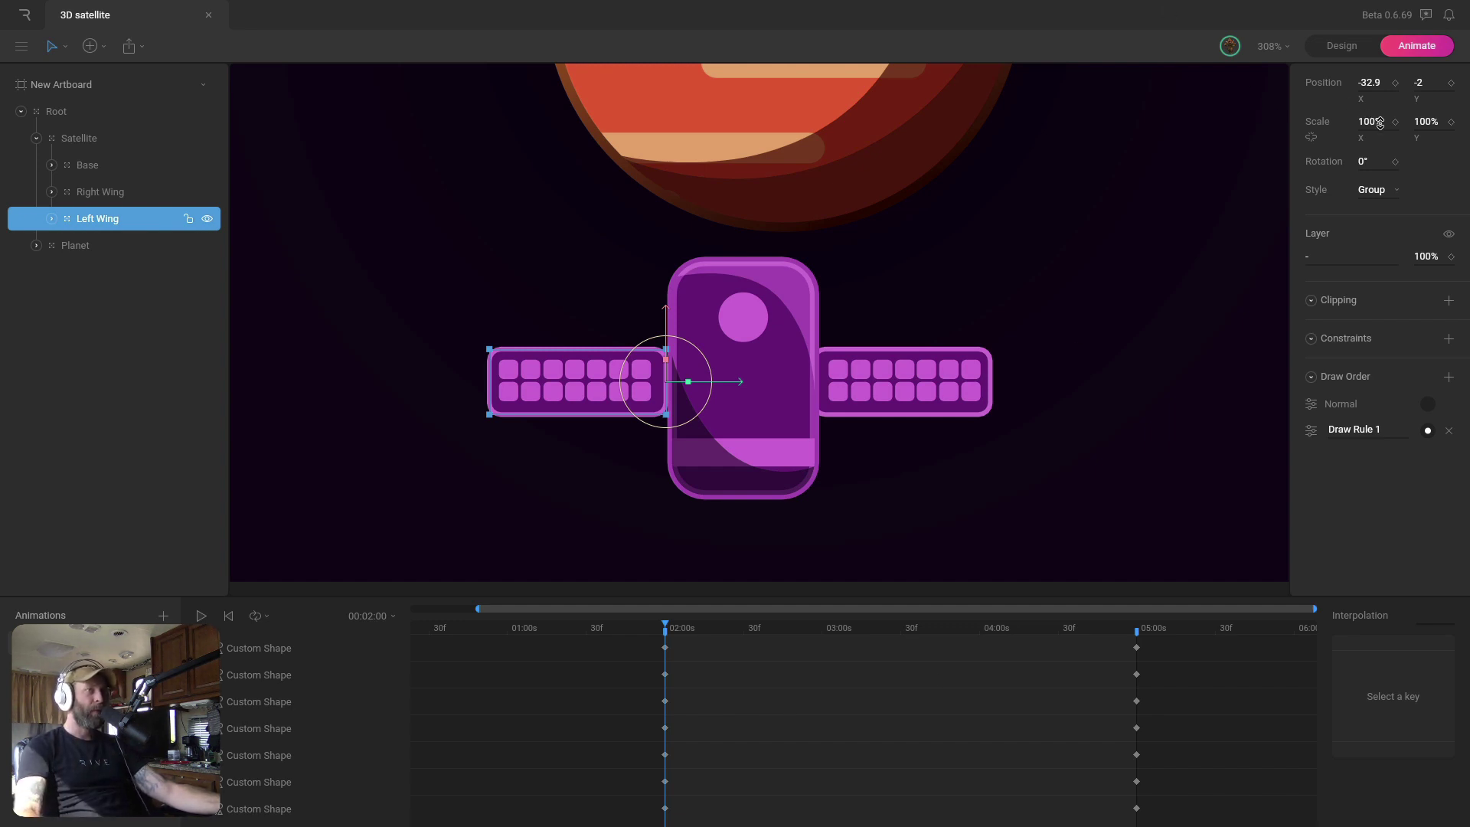
pyautogui.click(1396, 83)
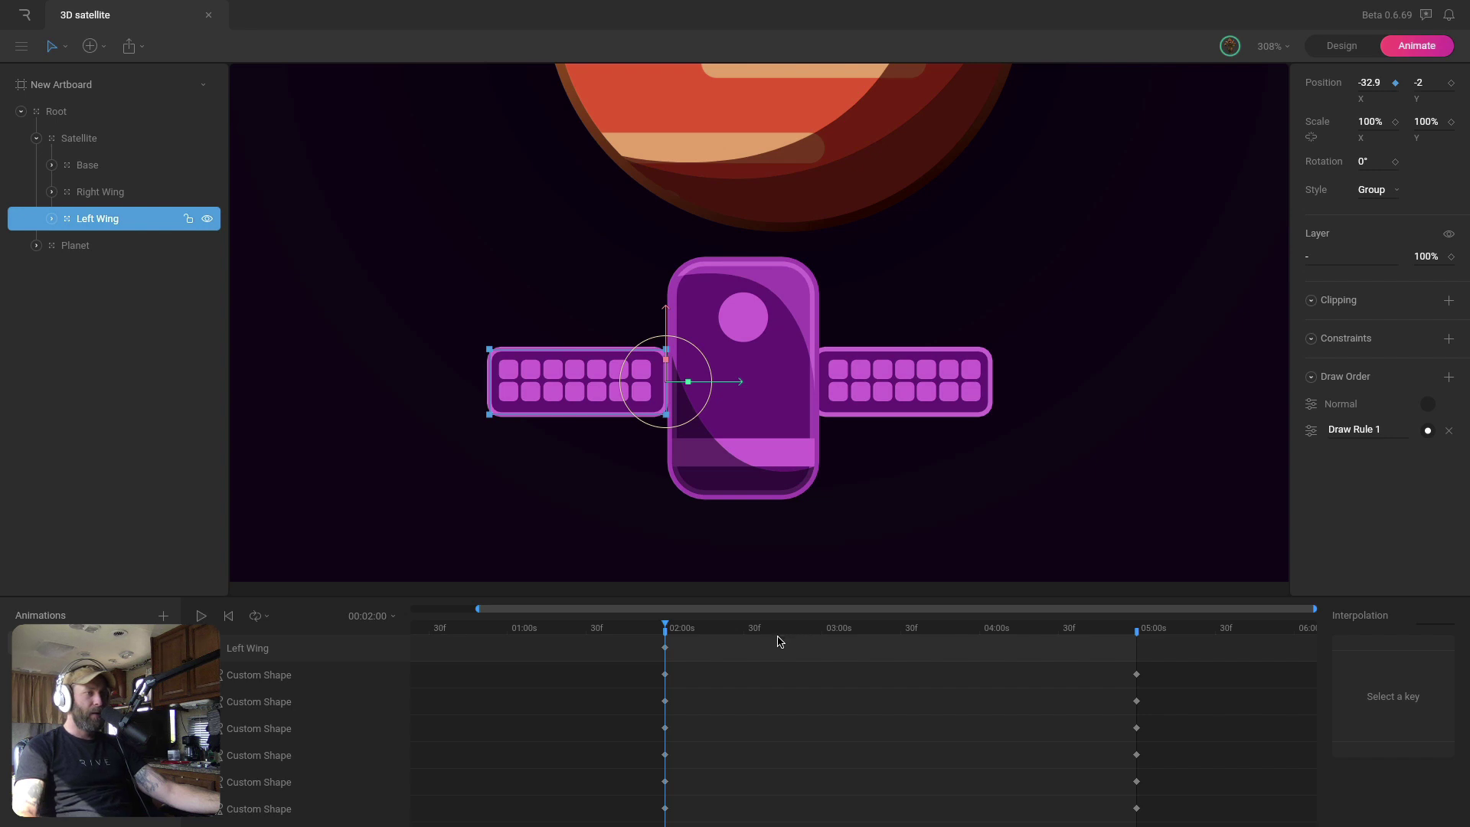
# Shorten the work area to end at 00:04:00, move the Clouds shapes' end keys there and return the playhead to 00:02:00
pyautogui.moveTo(780, 634); pyautogui.dragTo(832, 635)
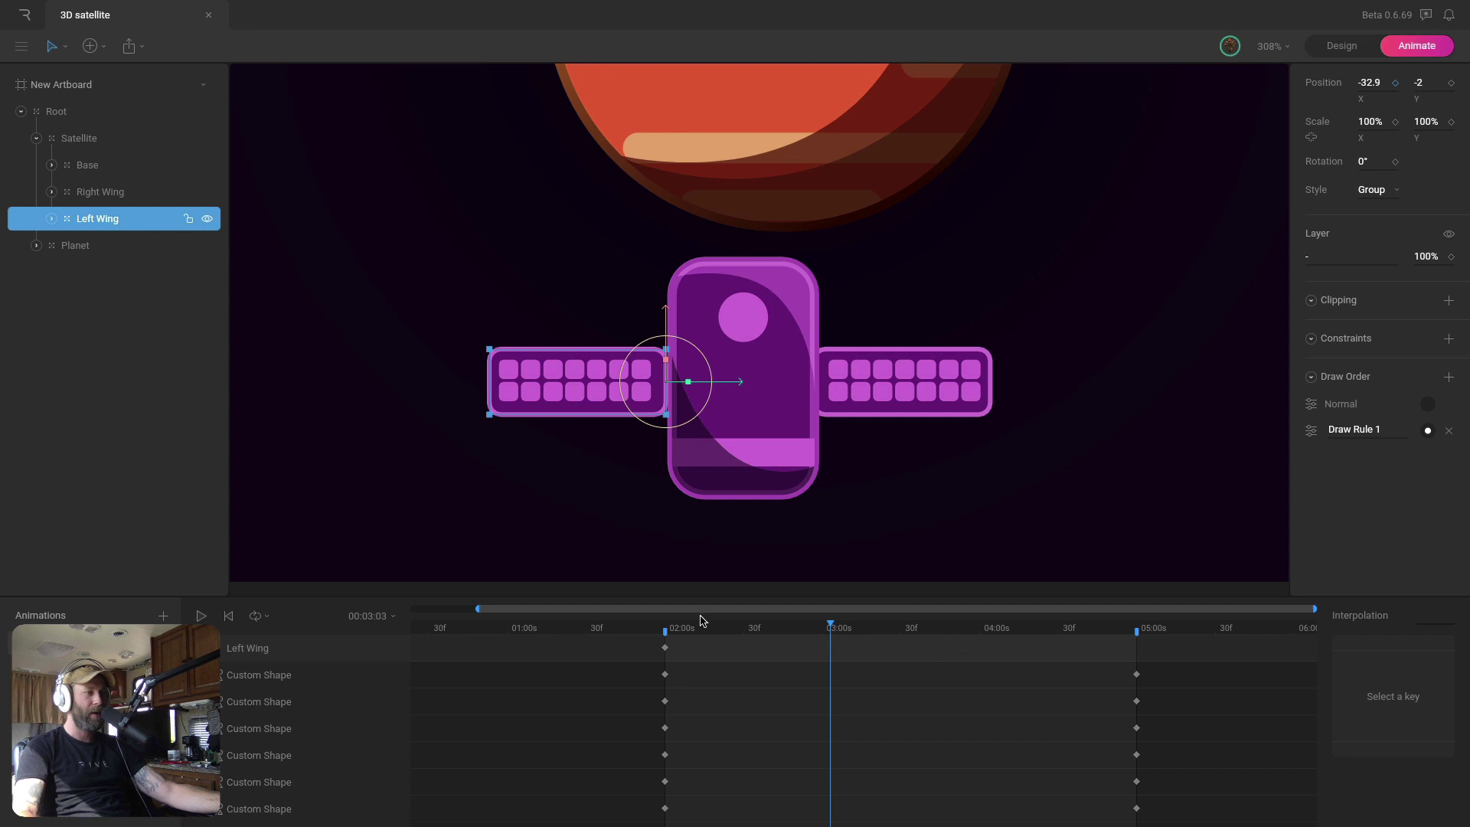
pyautogui.moveTo(1137, 632); pyautogui.dragTo(981, 658)
pyautogui.moveTo(1111, 660); pyautogui.dragTo(1163, 826)
pyautogui.moveTo(1138, 757); pyautogui.dragTo(981, 750)
pyautogui.scroll(1, 985, 731)
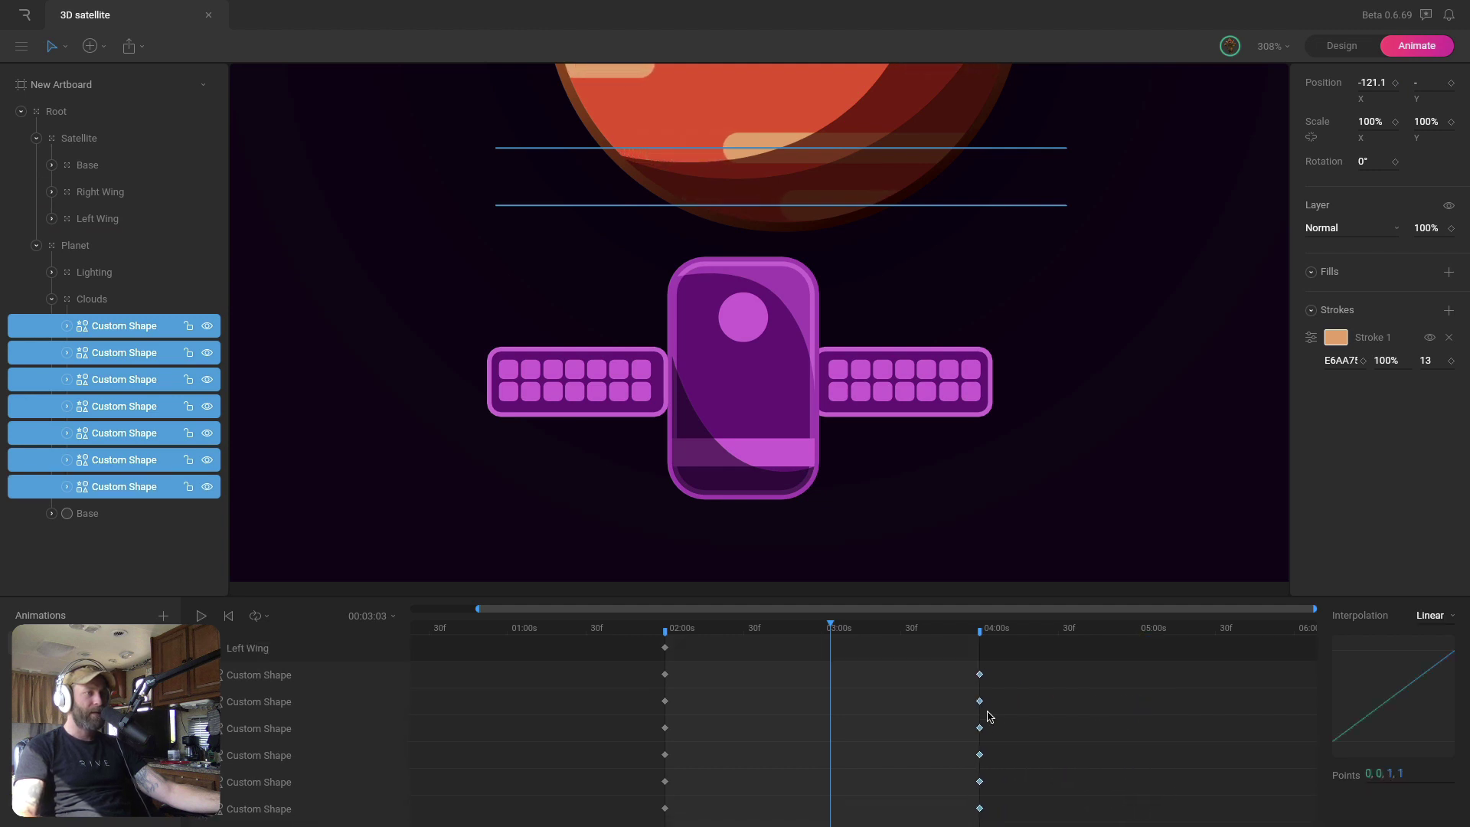
pyautogui.click(977, 628)
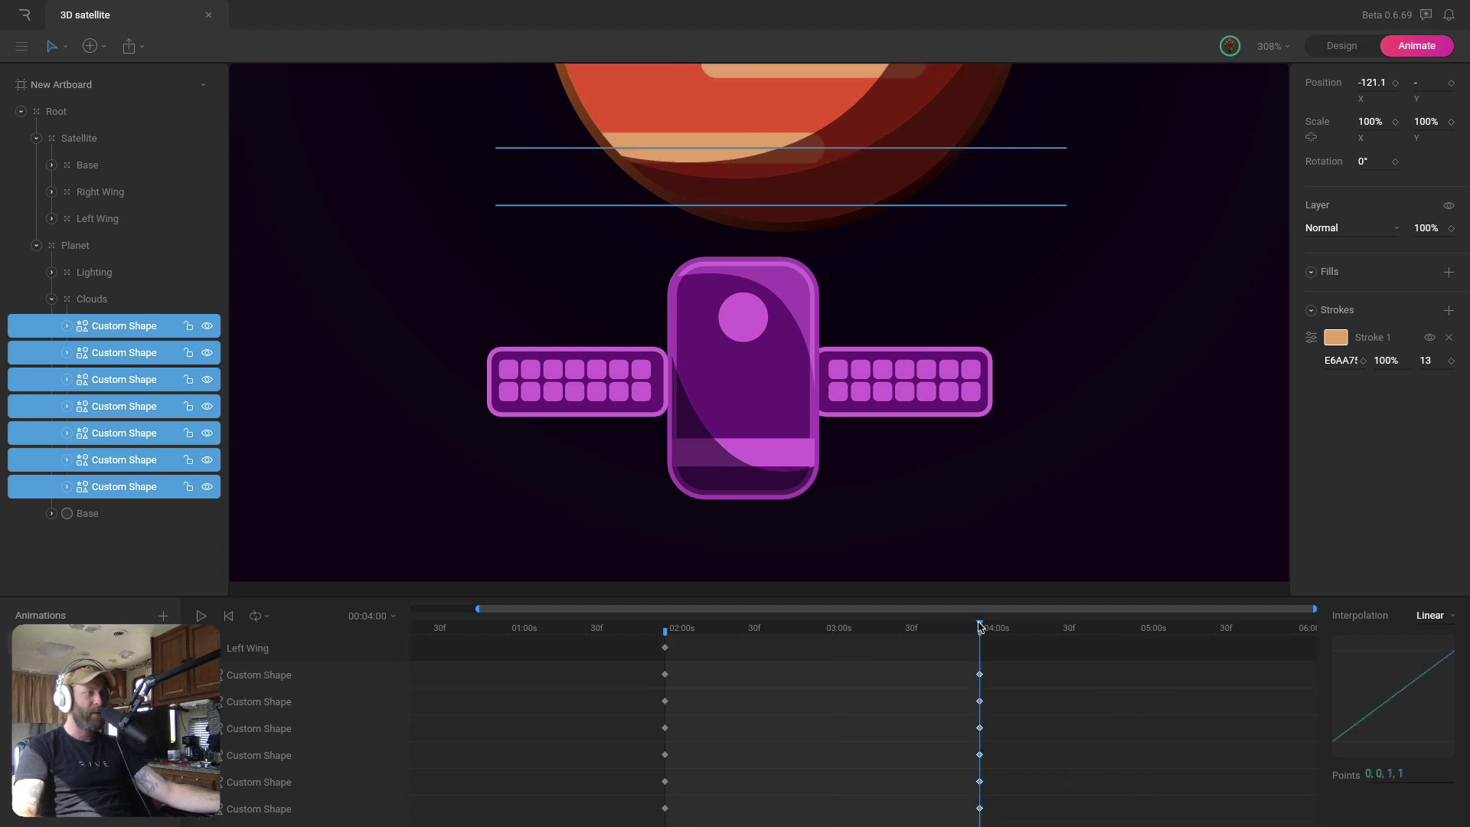
pyautogui.moveTo(981, 628); pyautogui.dragTo(667, 630)
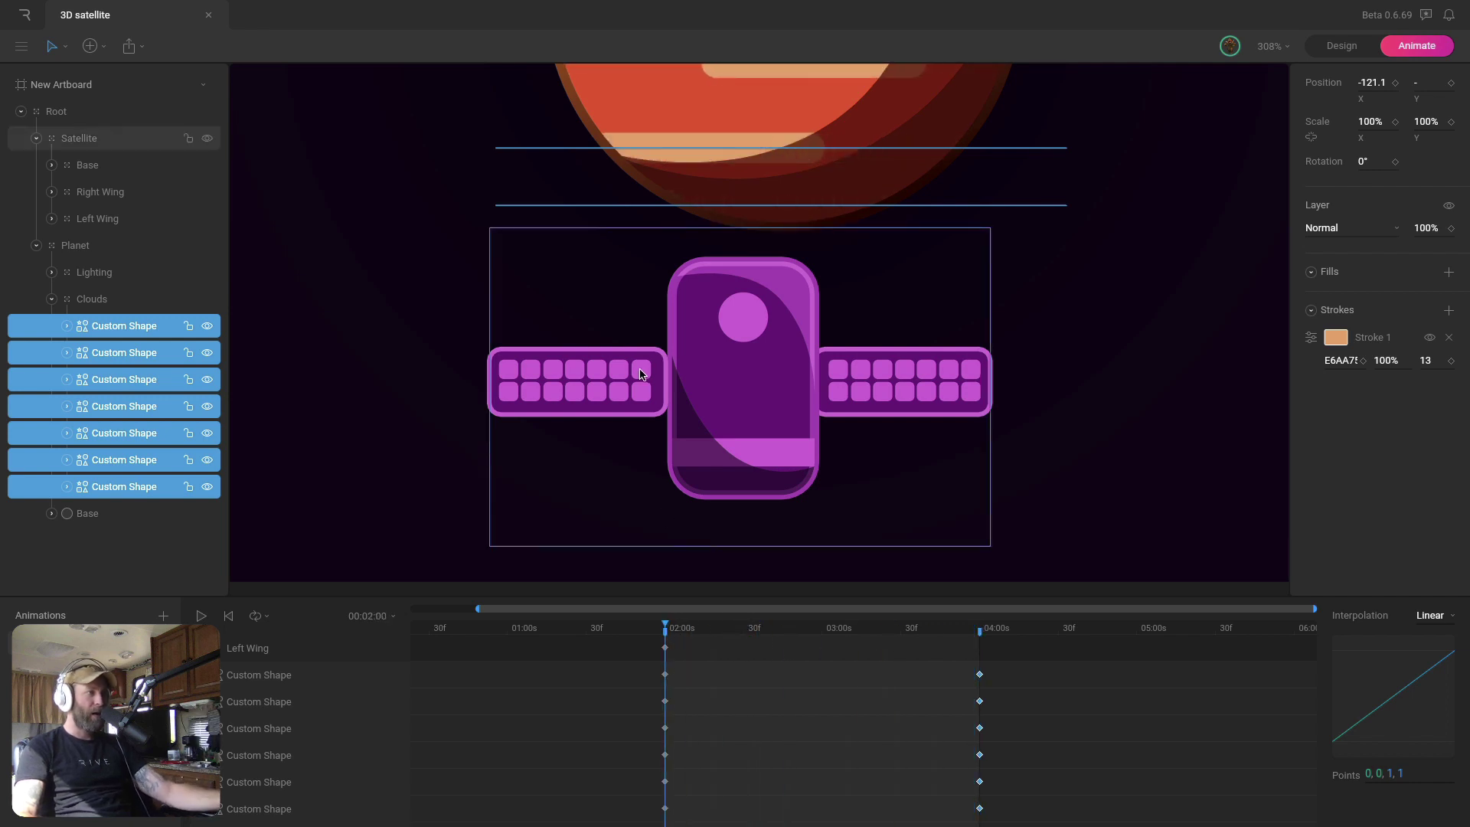
# Move the Left Wing horizontally across the satellite body to X position 31 at 00:03:00
pyautogui.click(368, 649)
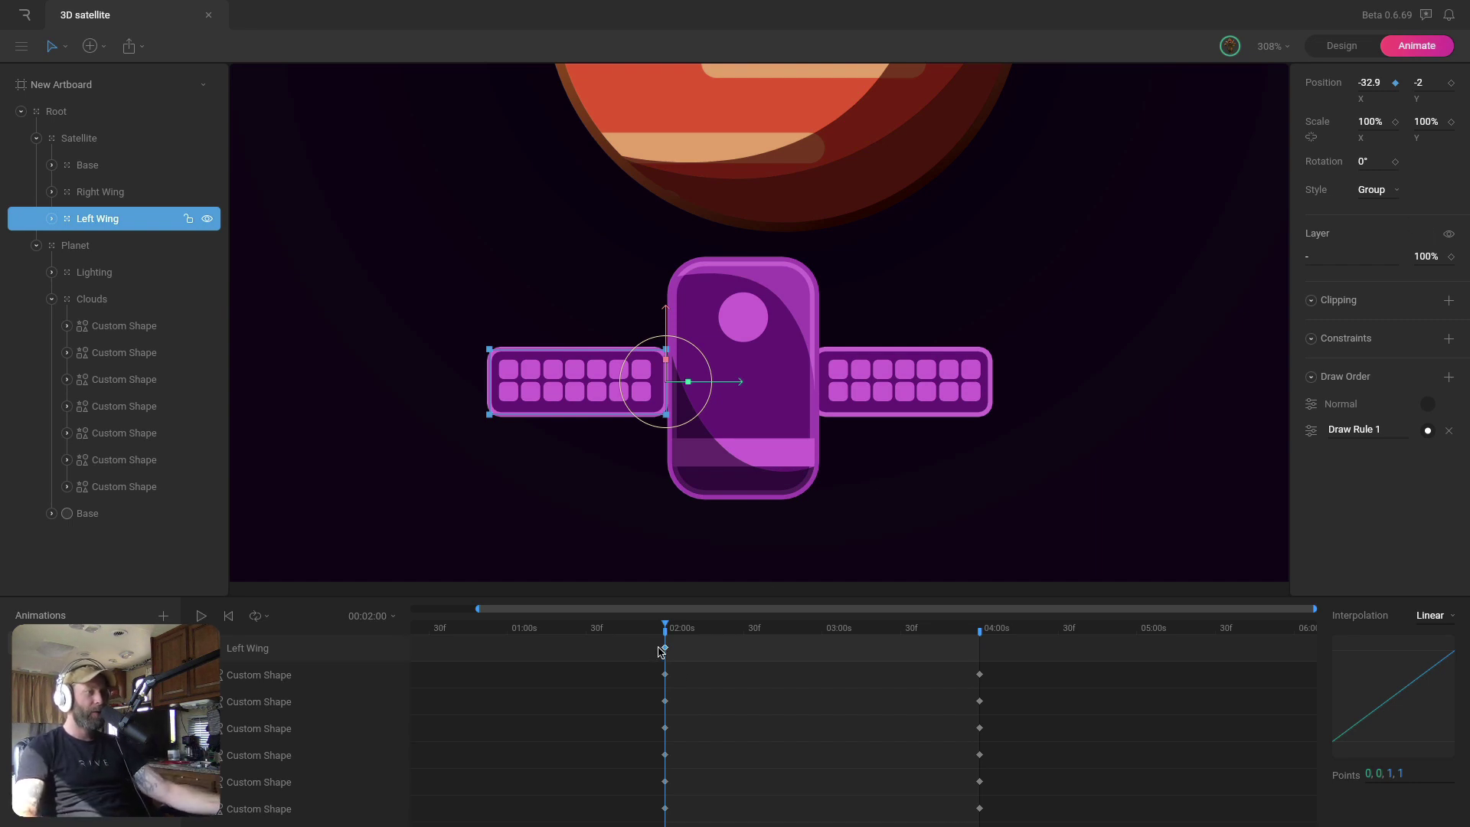
pyautogui.moveTo(792, 642); pyautogui.dragTo(821, 648)
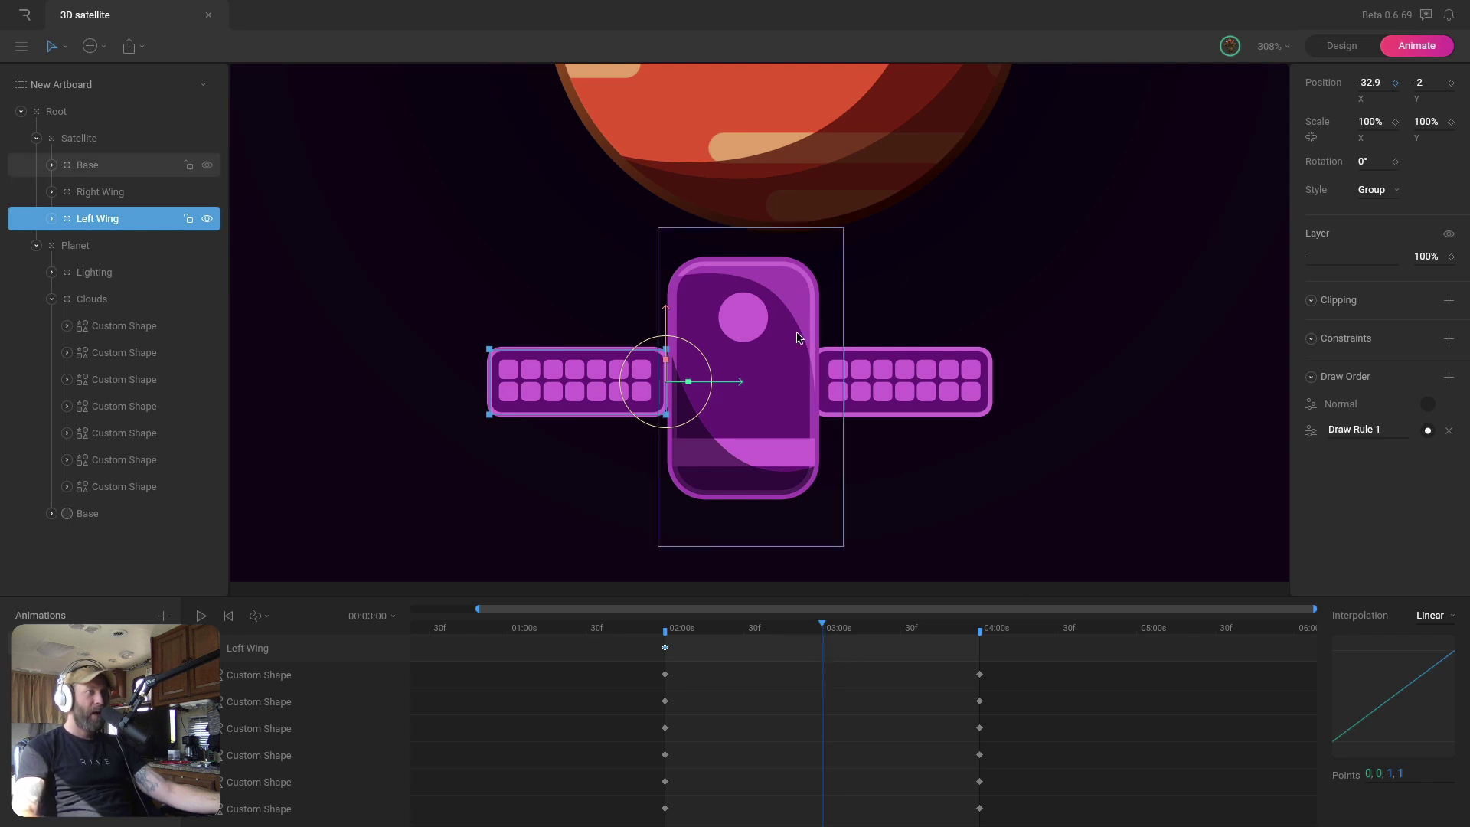
pyautogui.moveTo(735, 385); pyautogui.dragTo(842, 385)
pyautogui.press('super')
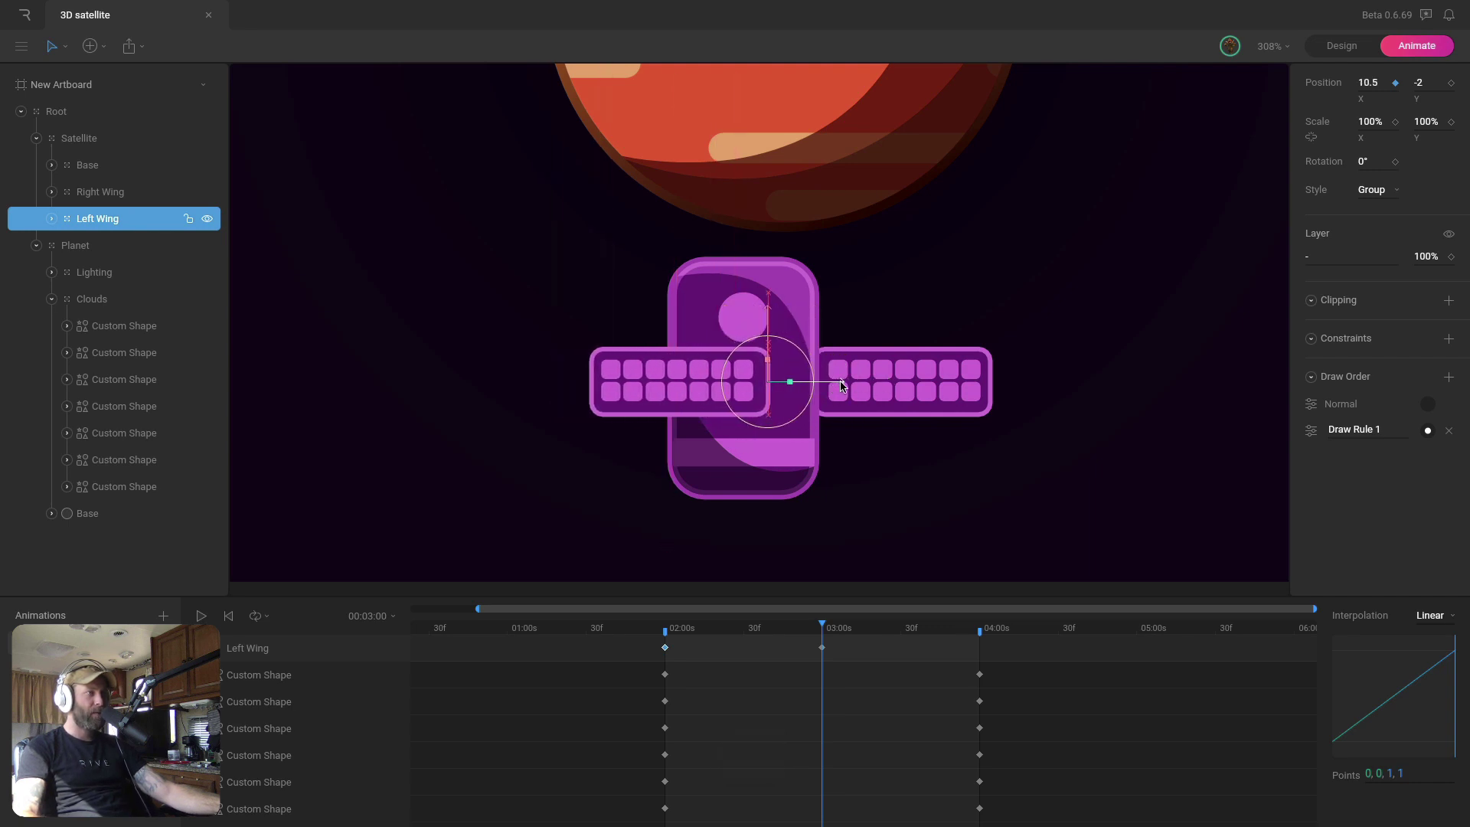
pyautogui.press('super')
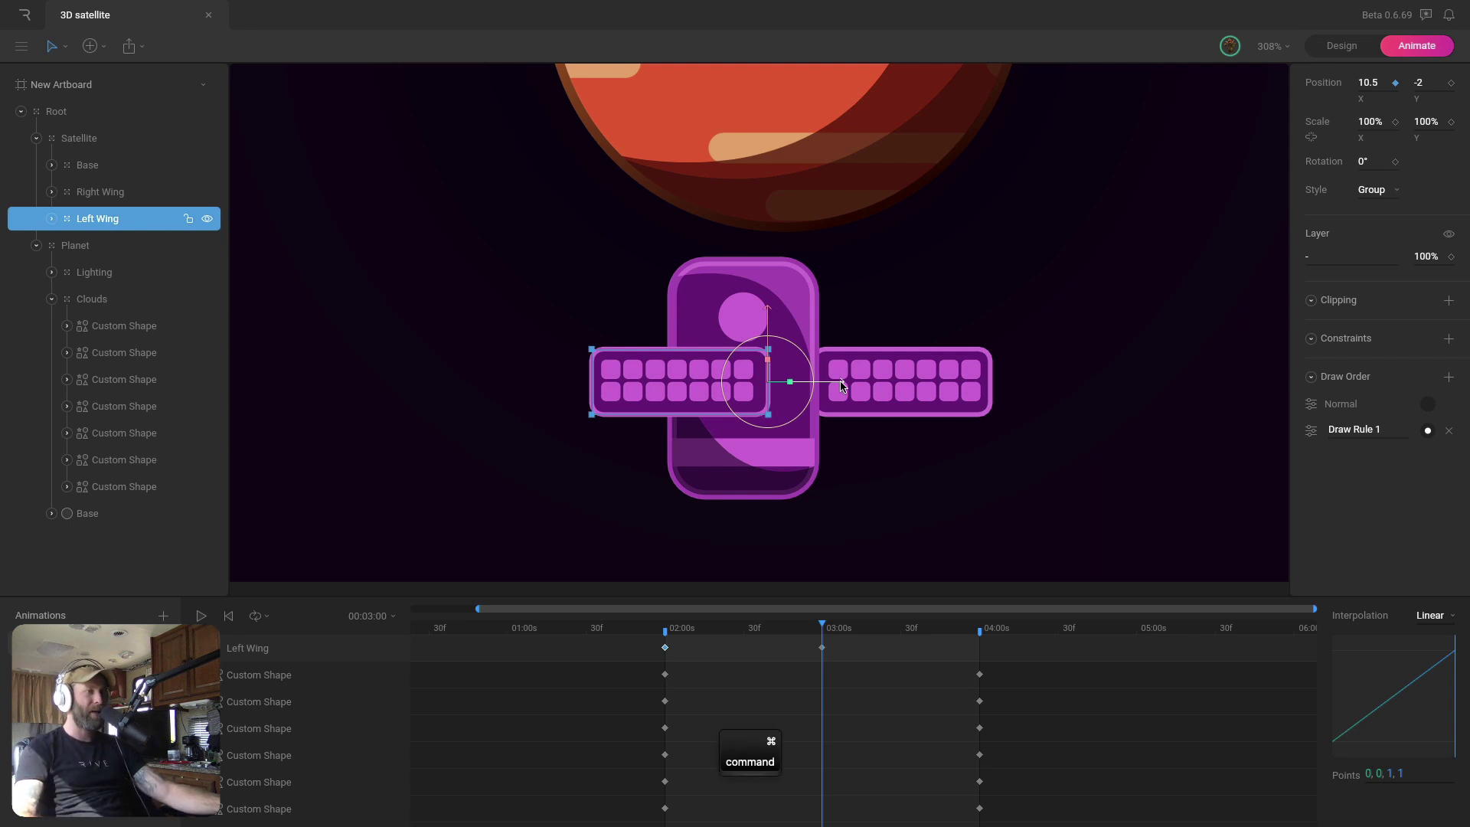
pyautogui.moveTo(842, 385); pyautogui.dragTo(893, 387)
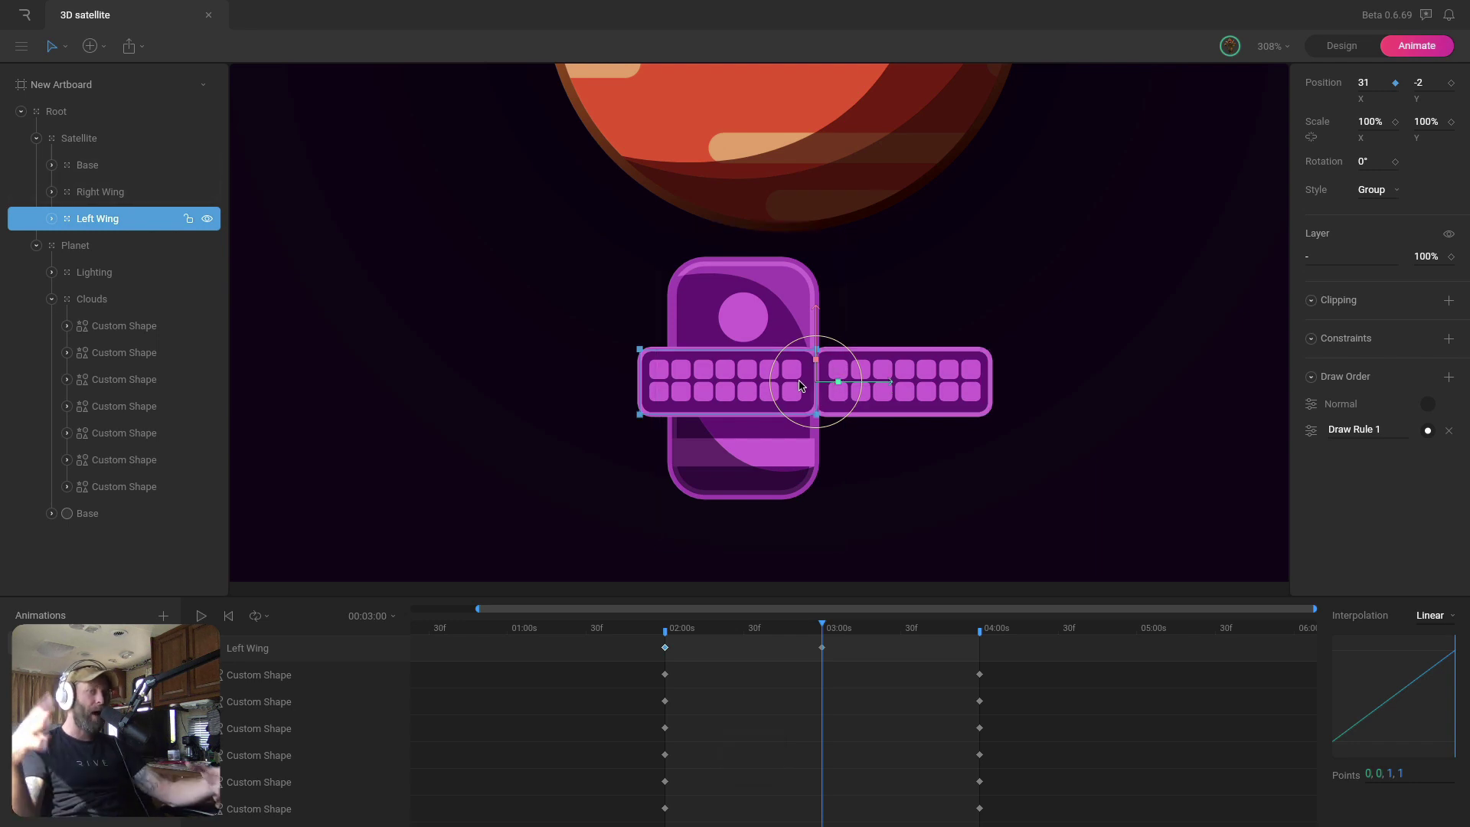
# Copy the Left Wing's X position key from 00:02:00 and paste it at 00:04:00
pyautogui.moveTo(684, 646); pyautogui.dragTo(656, 655)
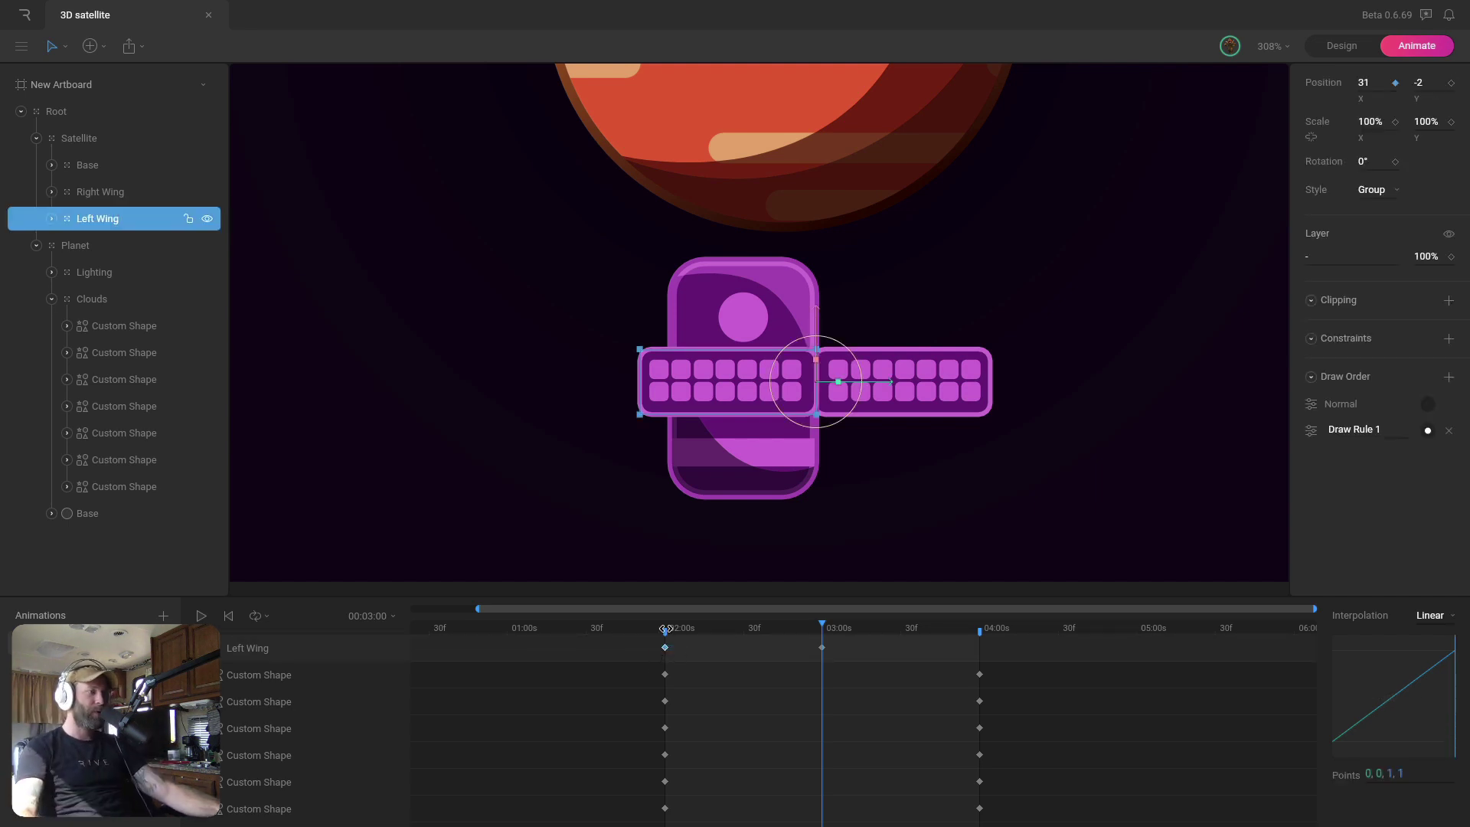
pyautogui.moveTo(980, 647); pyautogui.dragTo(656, 651)
pyautogui.click(979, 628)
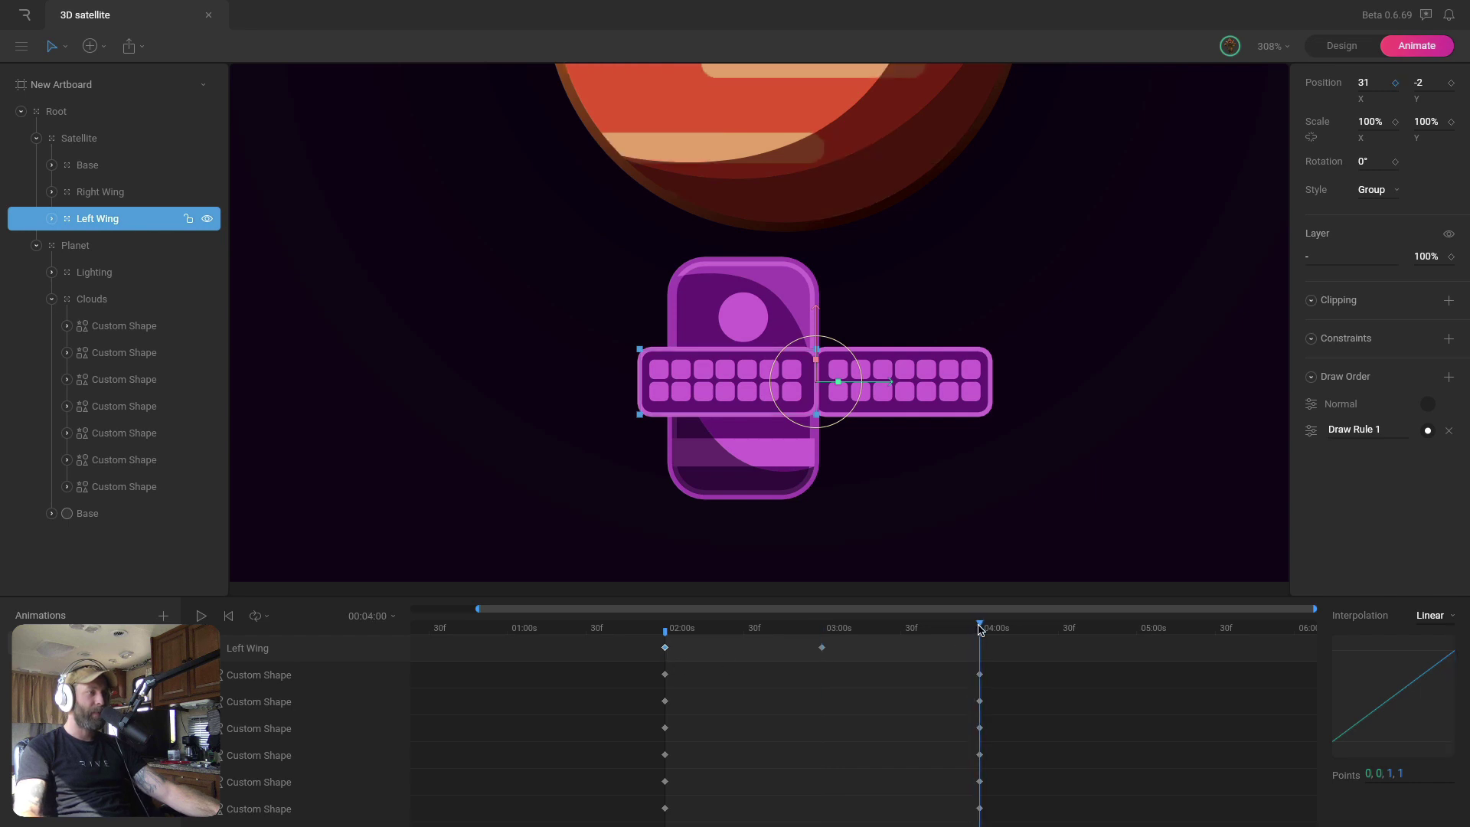
pyautogui.press('super')
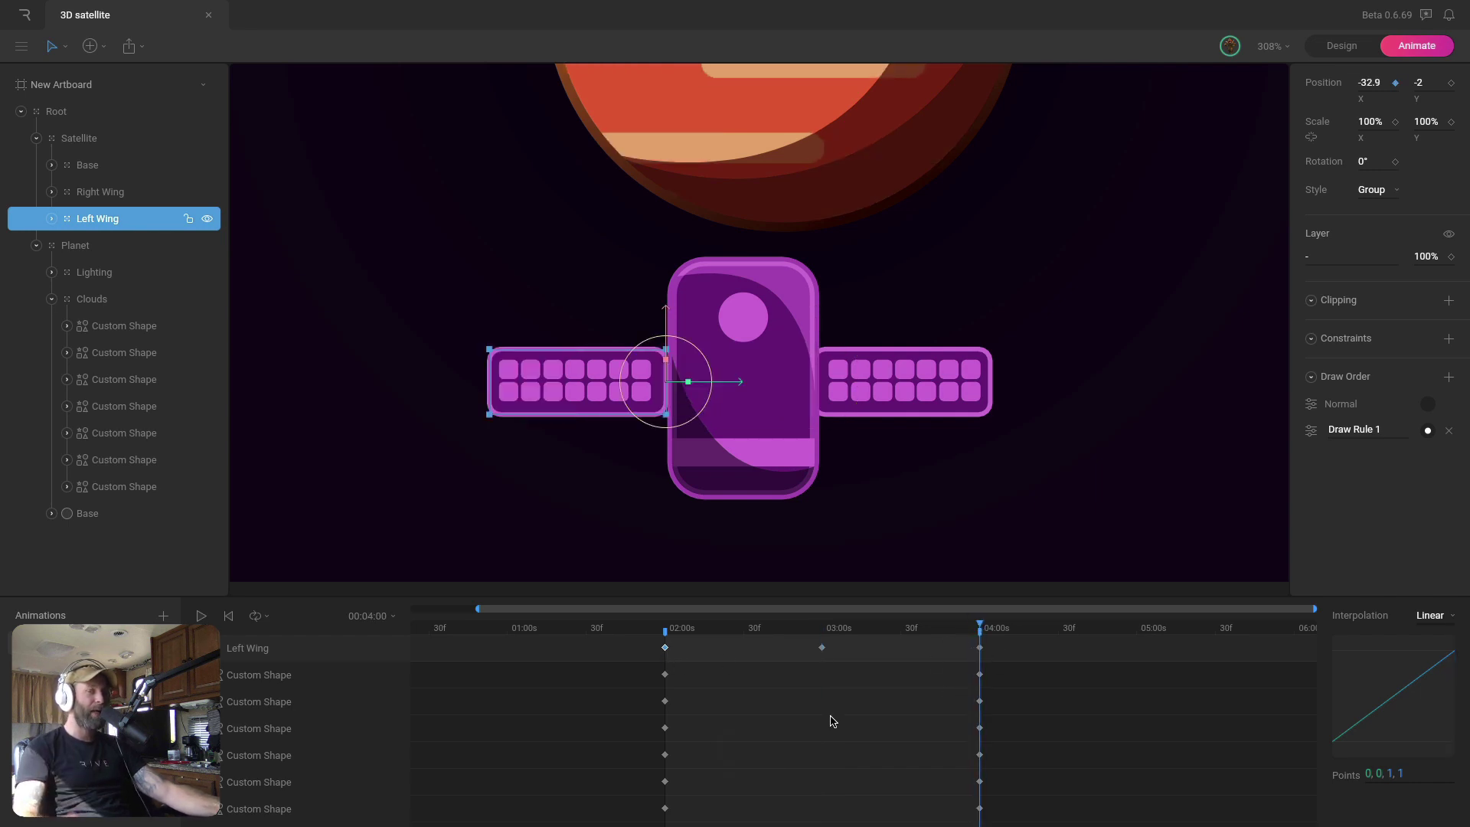
# Deselect the wing, scrub between 00:02:00 and 00:04:00 to check its movement, and return the playhead to 00:02:00
pyautogui.click(830, 646)
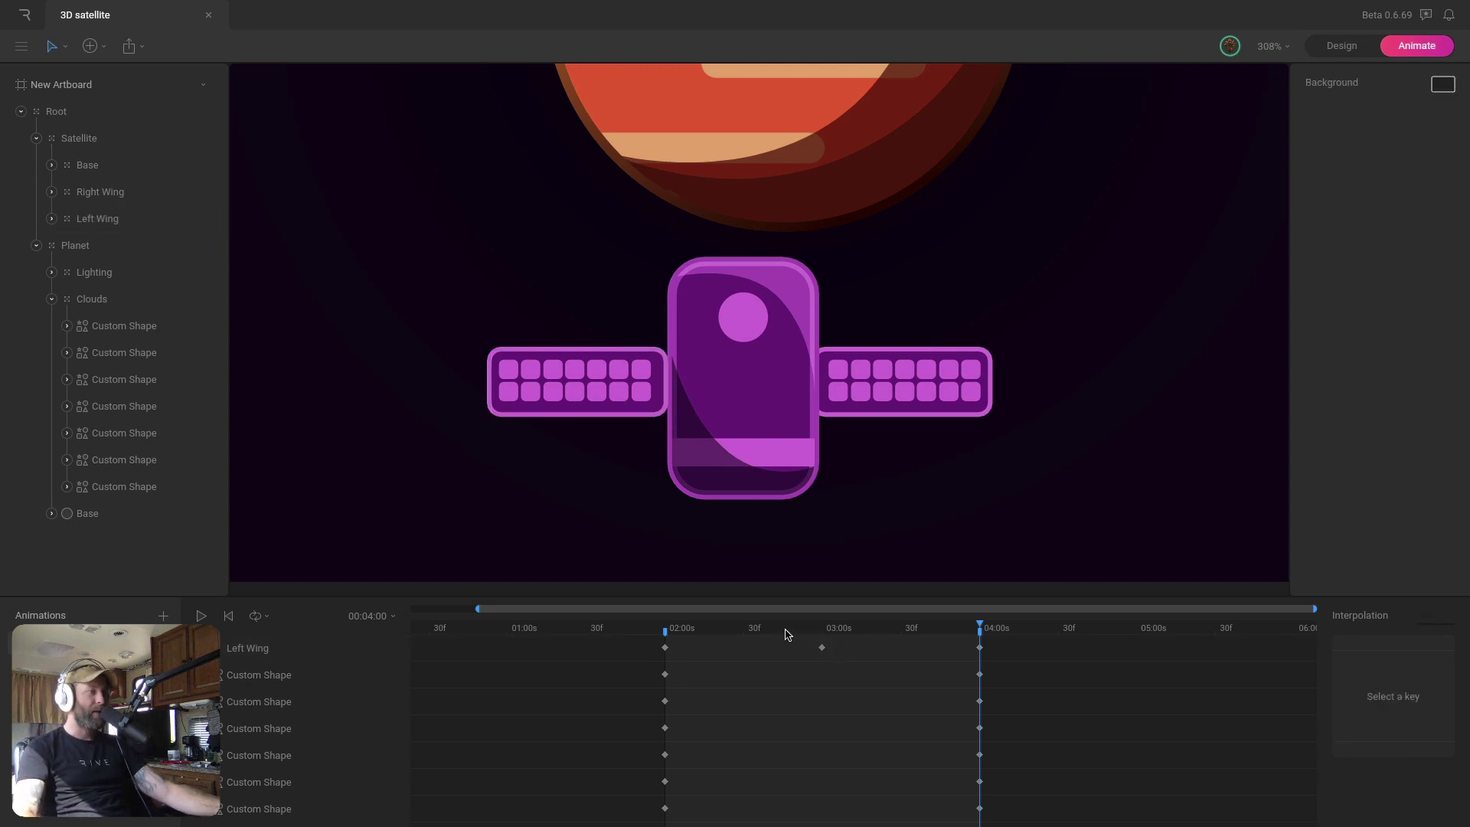
pyautogui.moveTo(690, 633); pyautogui.dragTo(981, 650)
pyautogui.moveTo(678, 629); pyautogui.dragTo(810, 629)
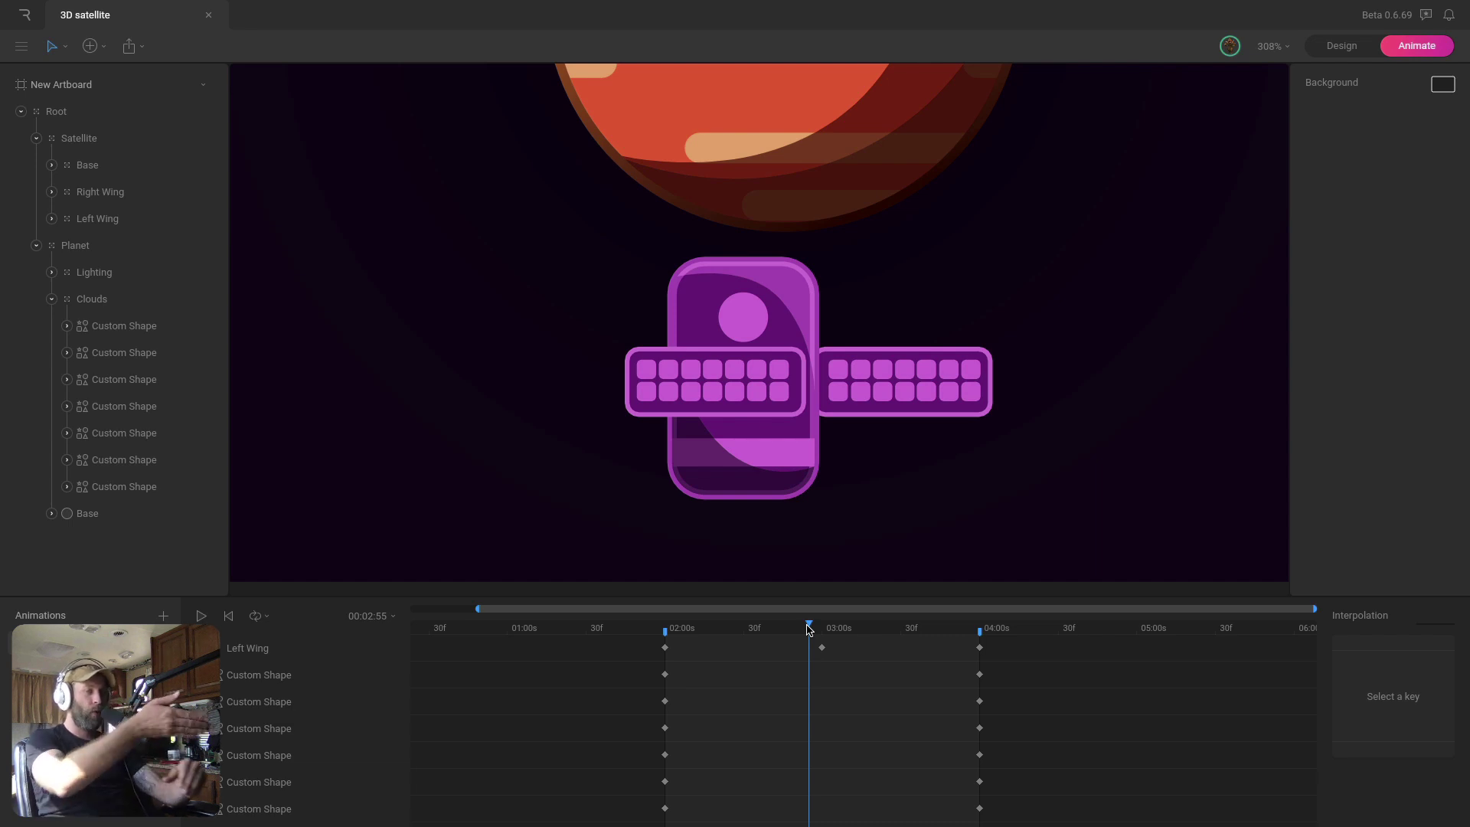
pyautogui.click(678, 635)
pyautogui.moveTo(679, 636); pyautogui.dragTo(665, 638)
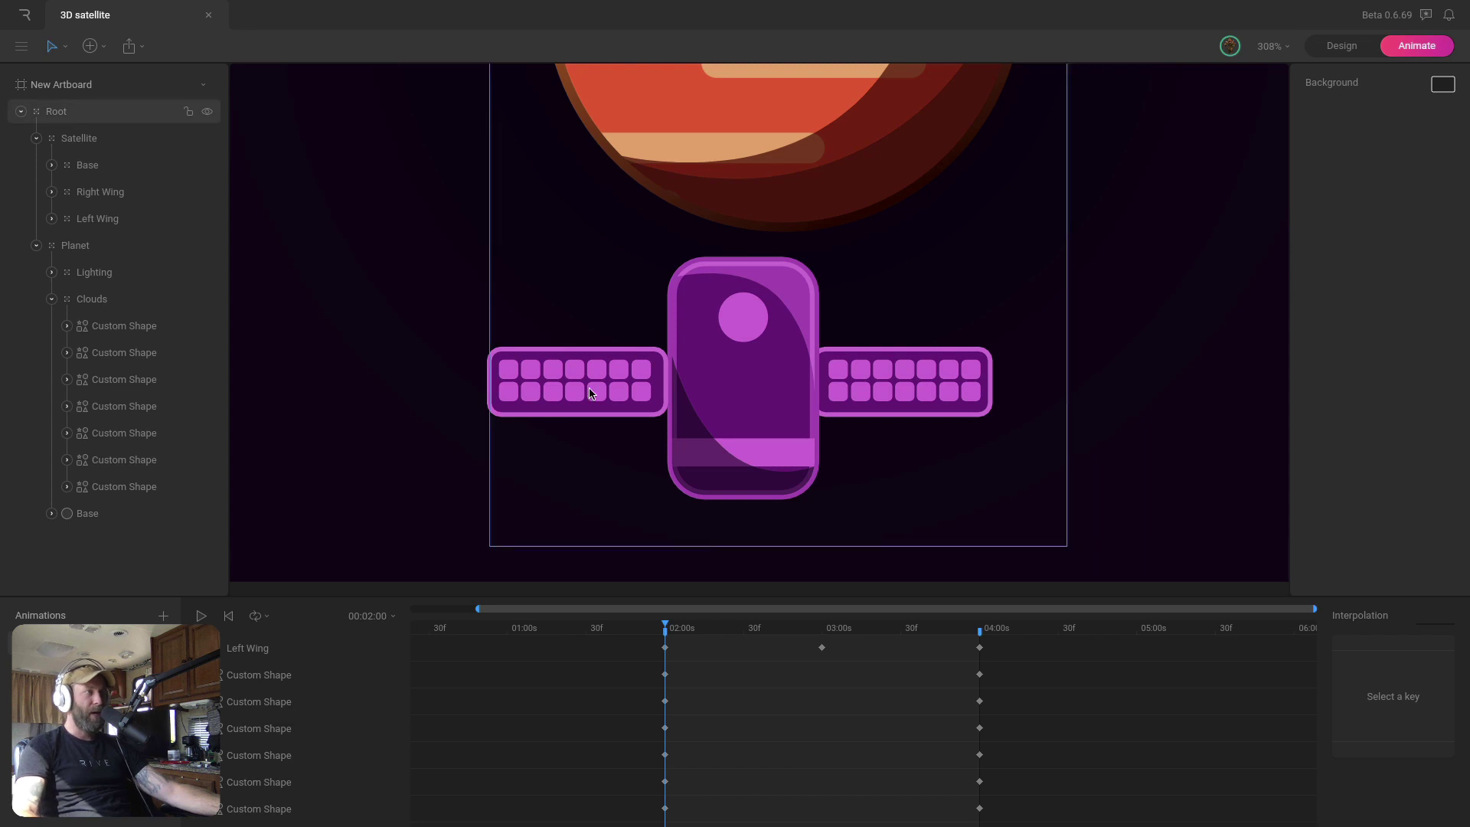
# Key the Left Wing's X scale at 100% at 00:02:00 and set it to -100% at 00:03:00
pyautogui.click(112, 219)
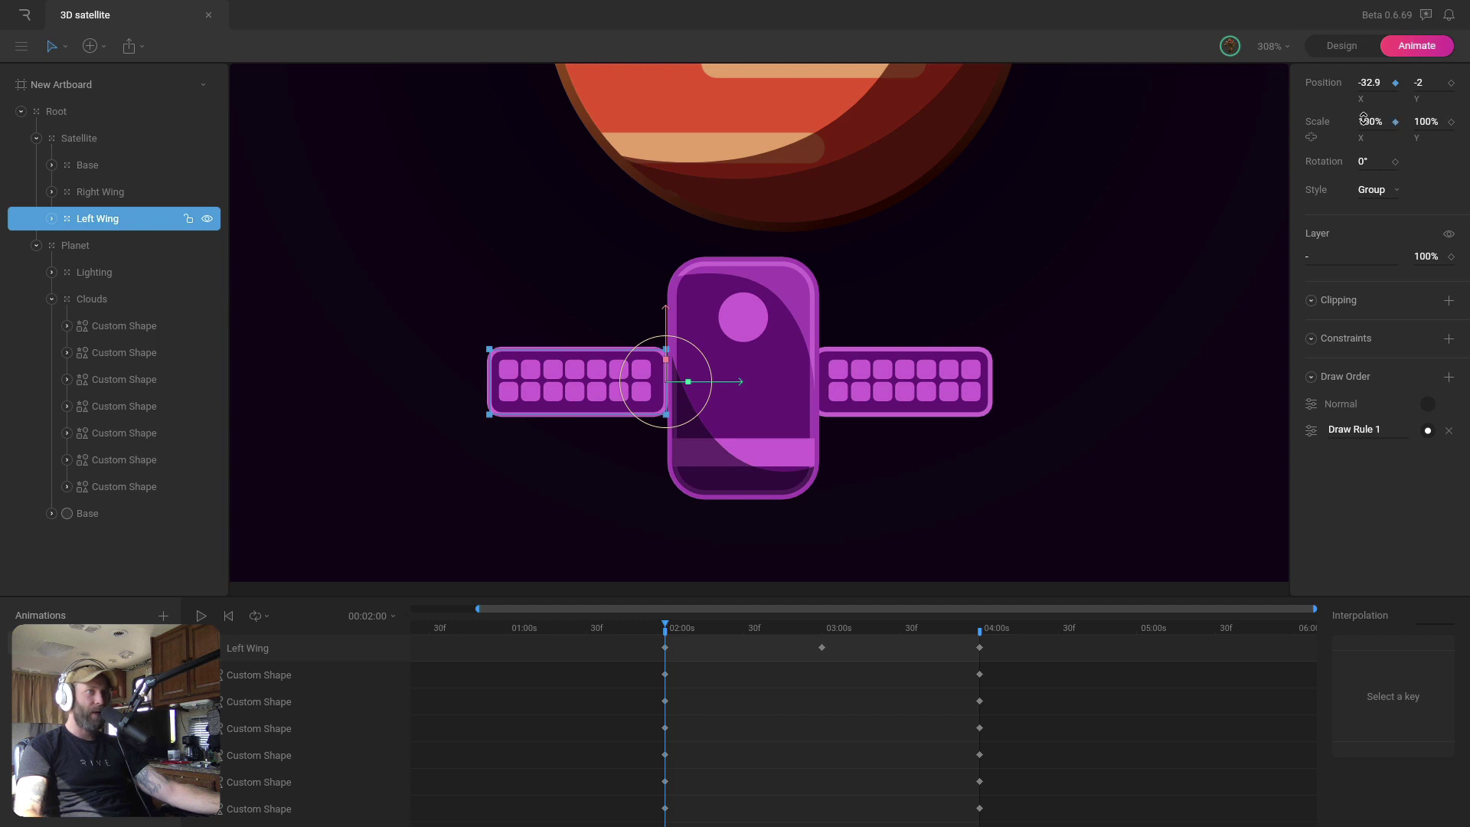
pyautogui.moveTo(754, 630); pyautogui.dragTo(823, 648)
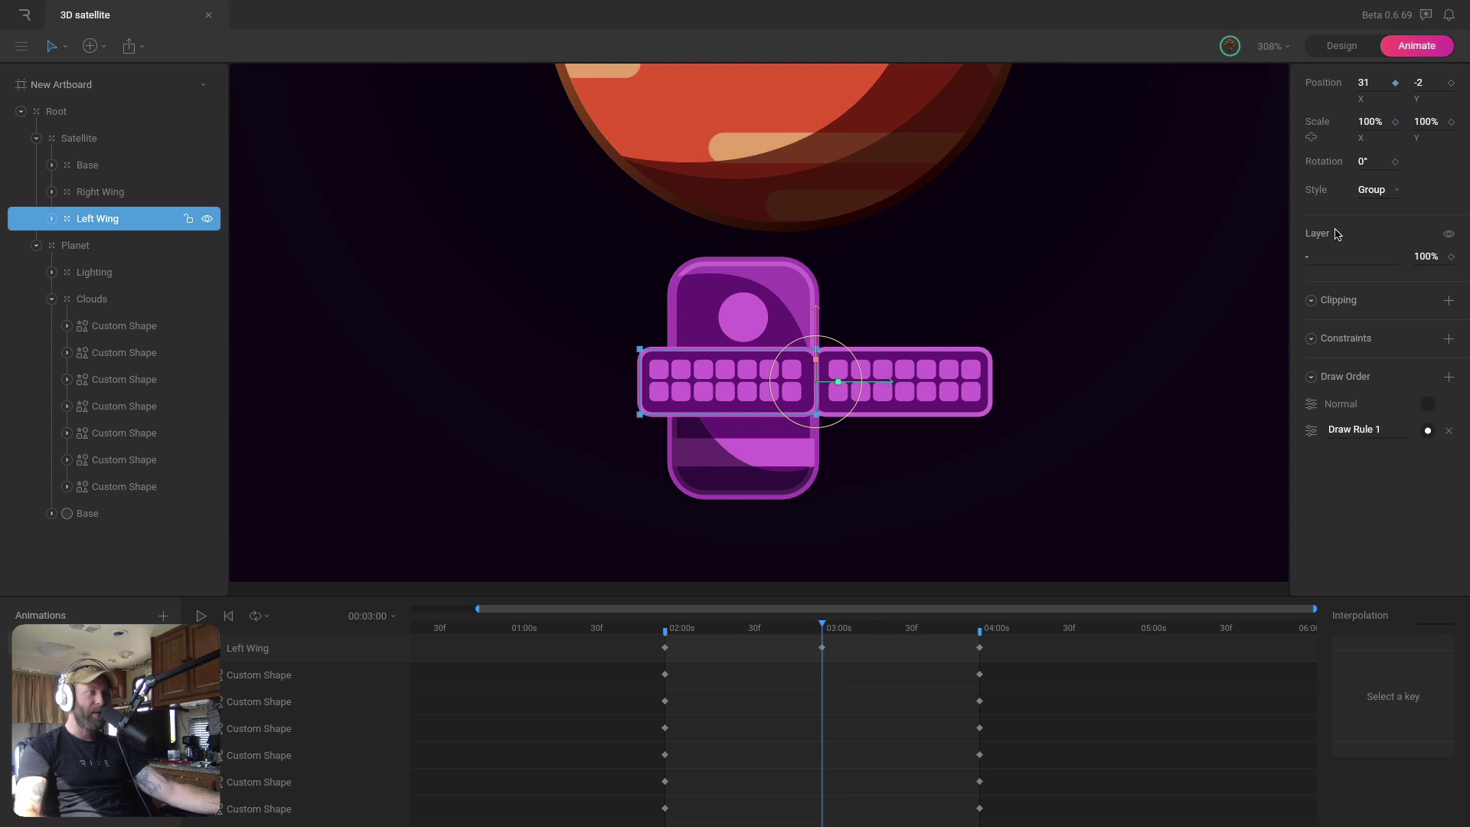
pyautogui.press('Left')
pyautogui.write('1')
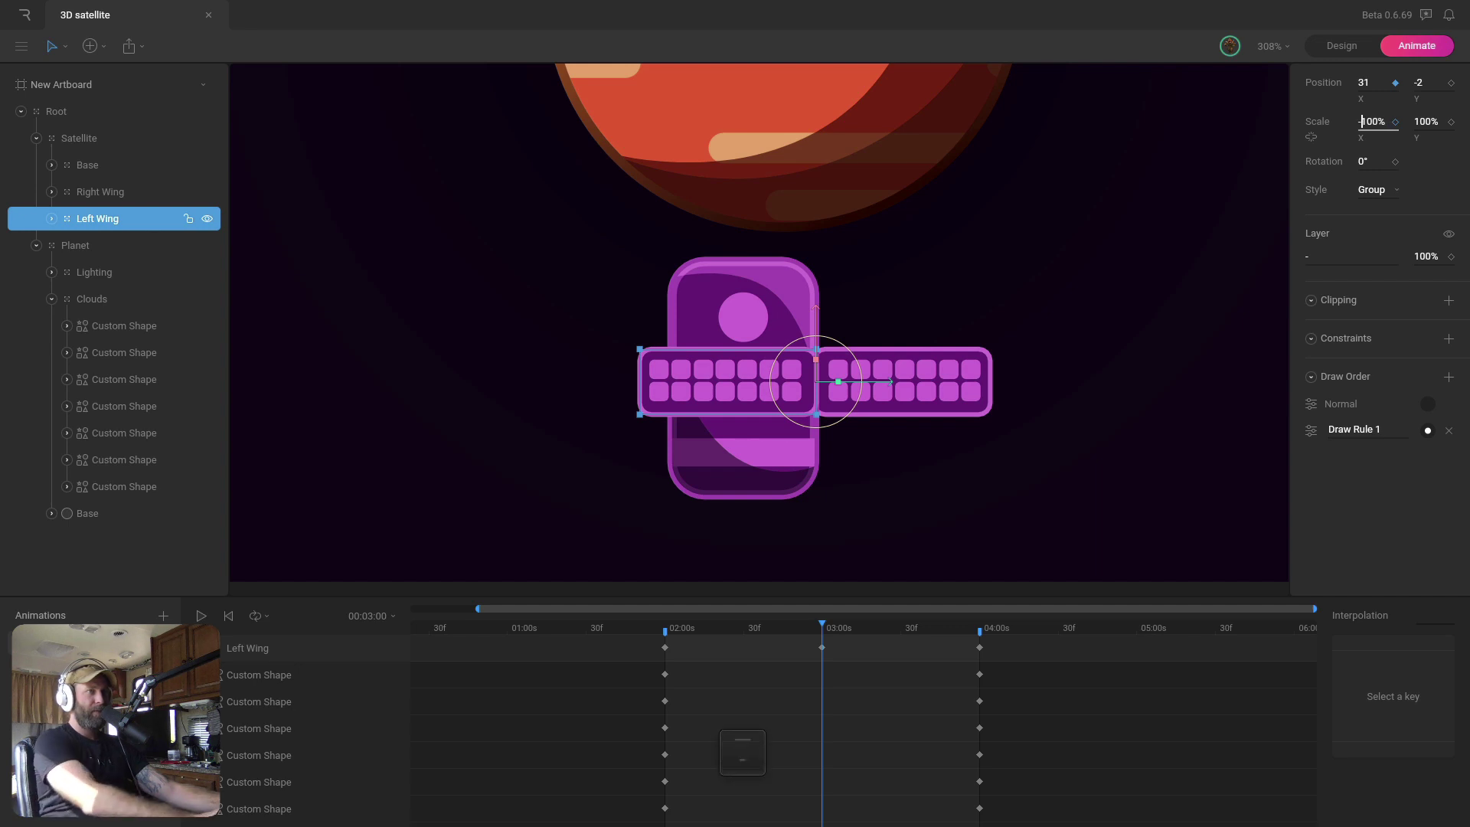
pyautogui.press('Return')
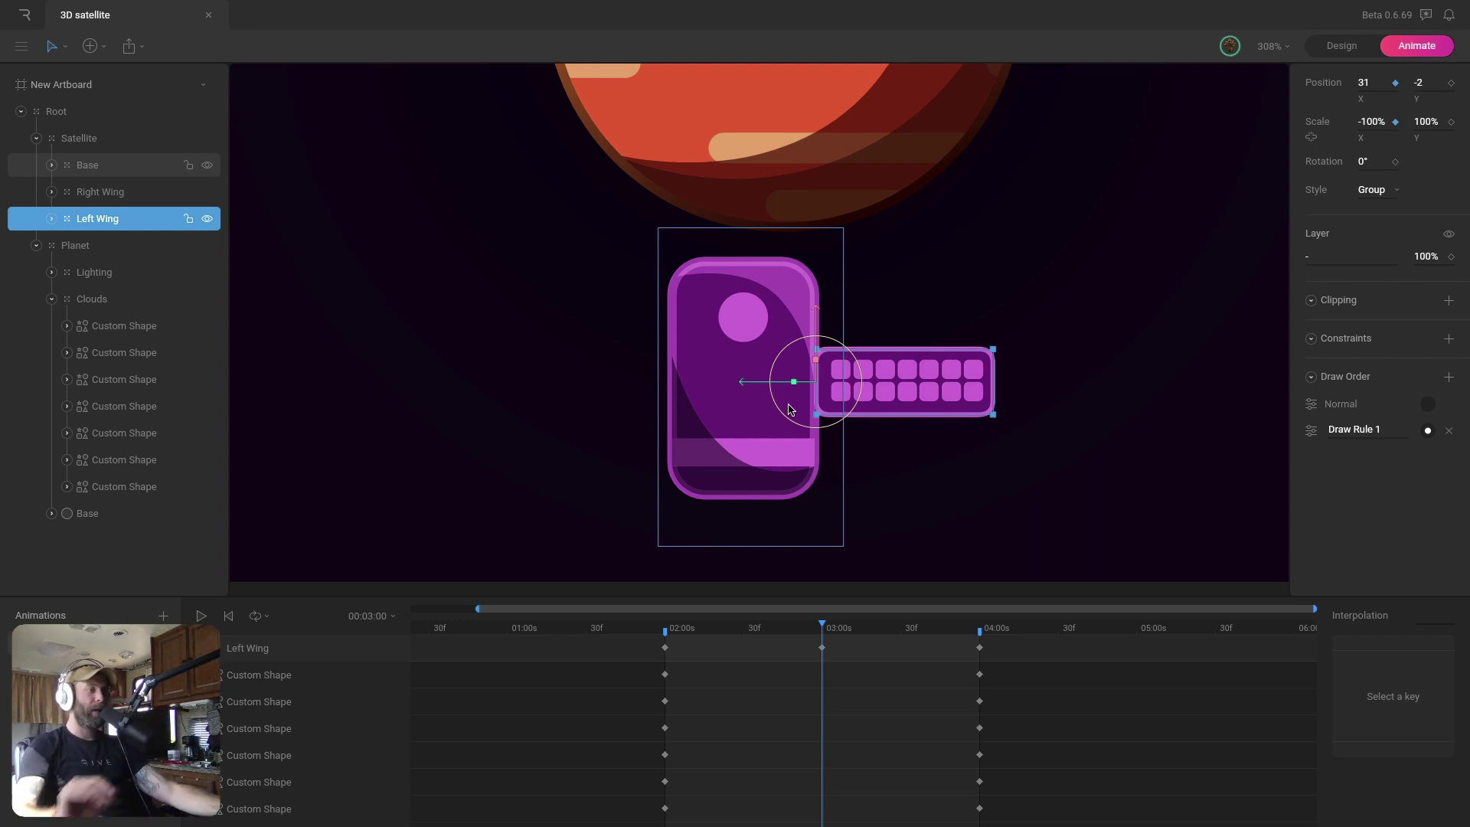
# Copy the Left Wing's starting keys from 00:02:00 and paste them at 00:04:00 to restore its X scale to 100%
pyautogui.moveTo(810, 624); pyautogui.dragTo(982, 680)
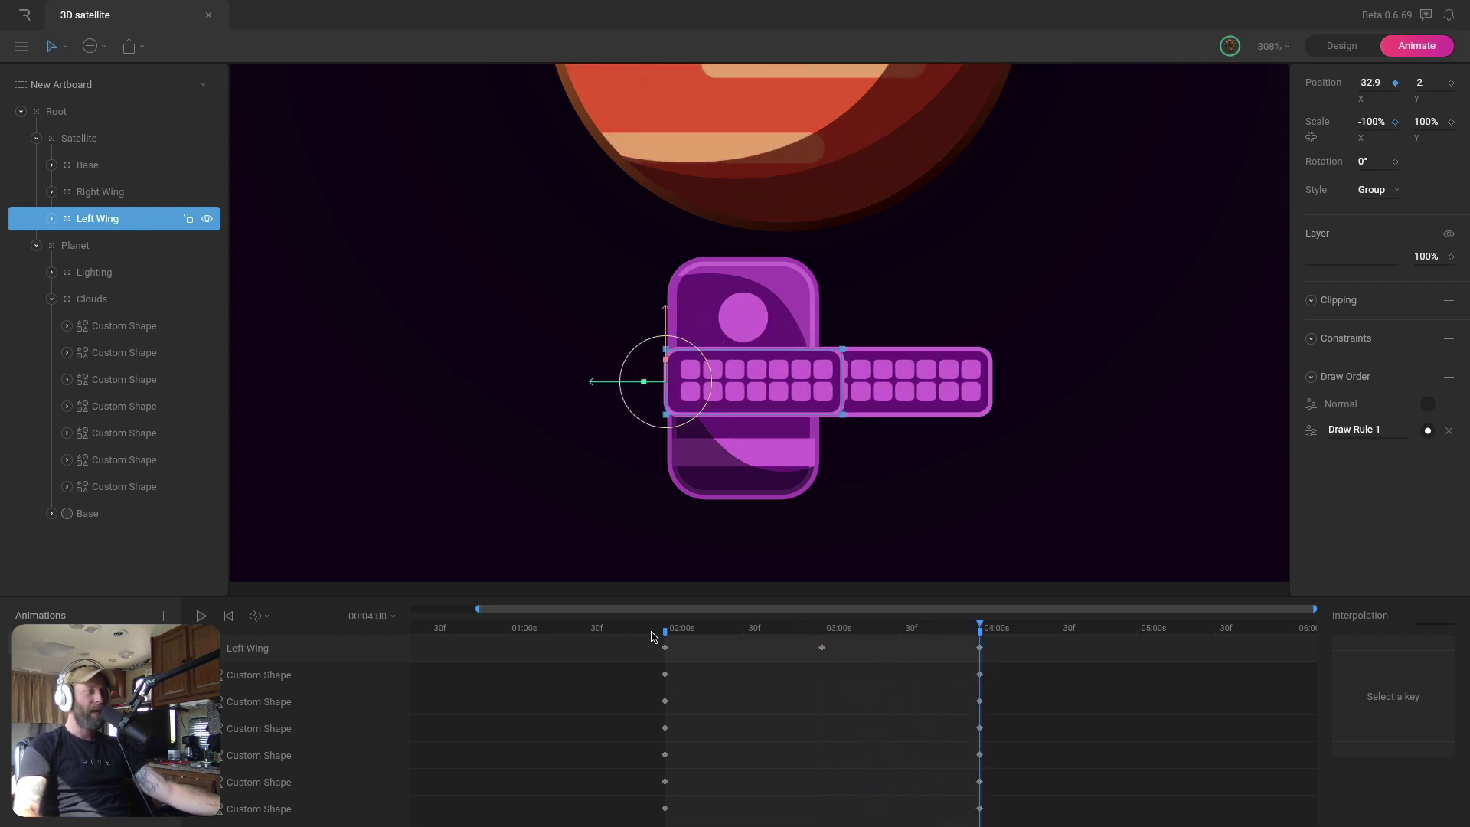
pyautogui.moveTo(684, 693); pyautogui.dragTo(648, 718)
pyautogui.press('super+c')
pyautogui.press('super+v')
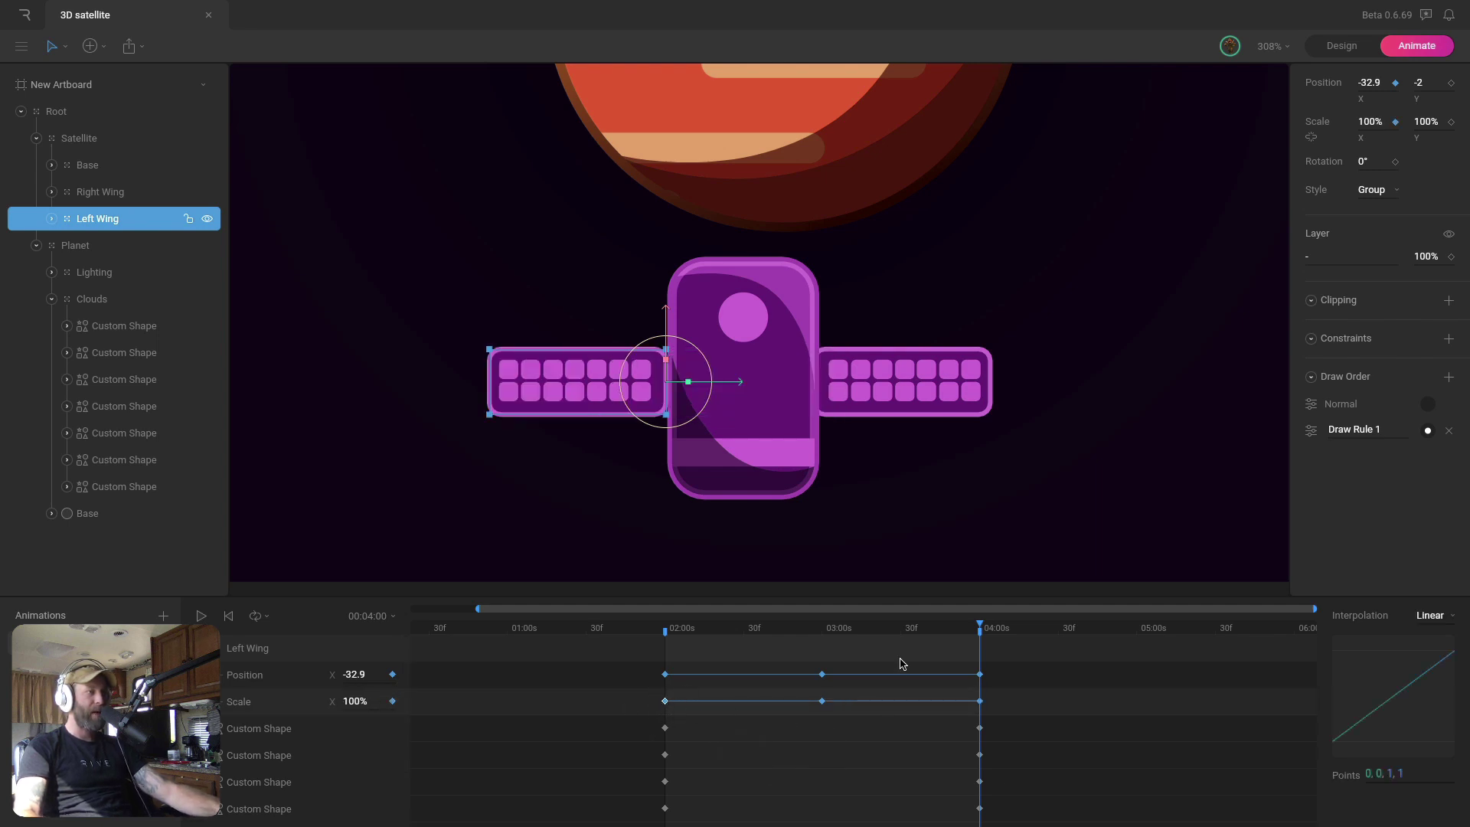
# Key the Left Wing's draw order as Draw Rule 1 at 00:02:00, Normal at 00:03:00 and Draw Rule 1 at 00:04:00
pyautogui.moveTo(773, 632); pyautogui.dragTo(665, 654)
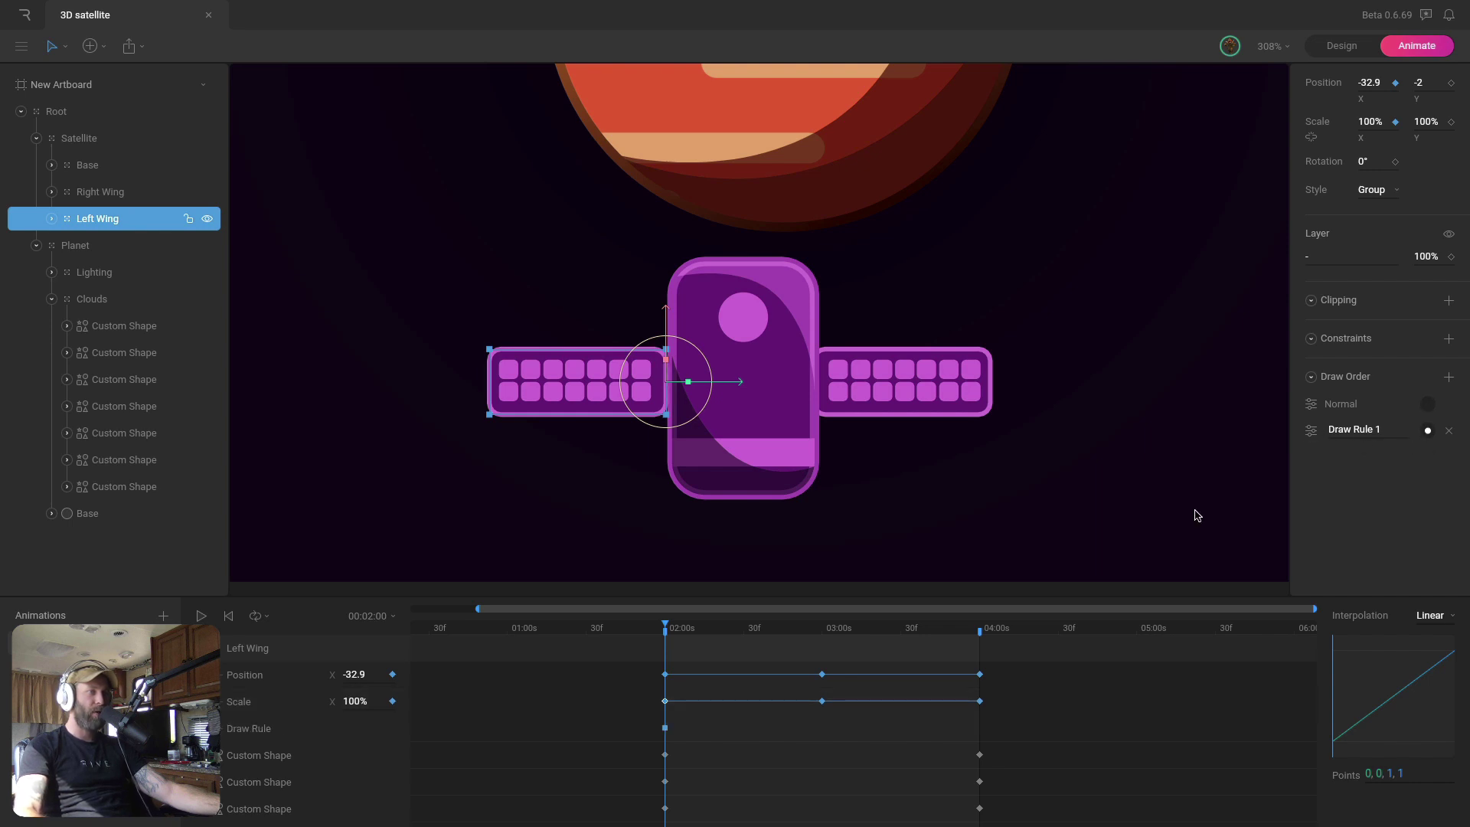
pyautogui.moveTo(731, 633); pyautogui.dragTo(824, 640)
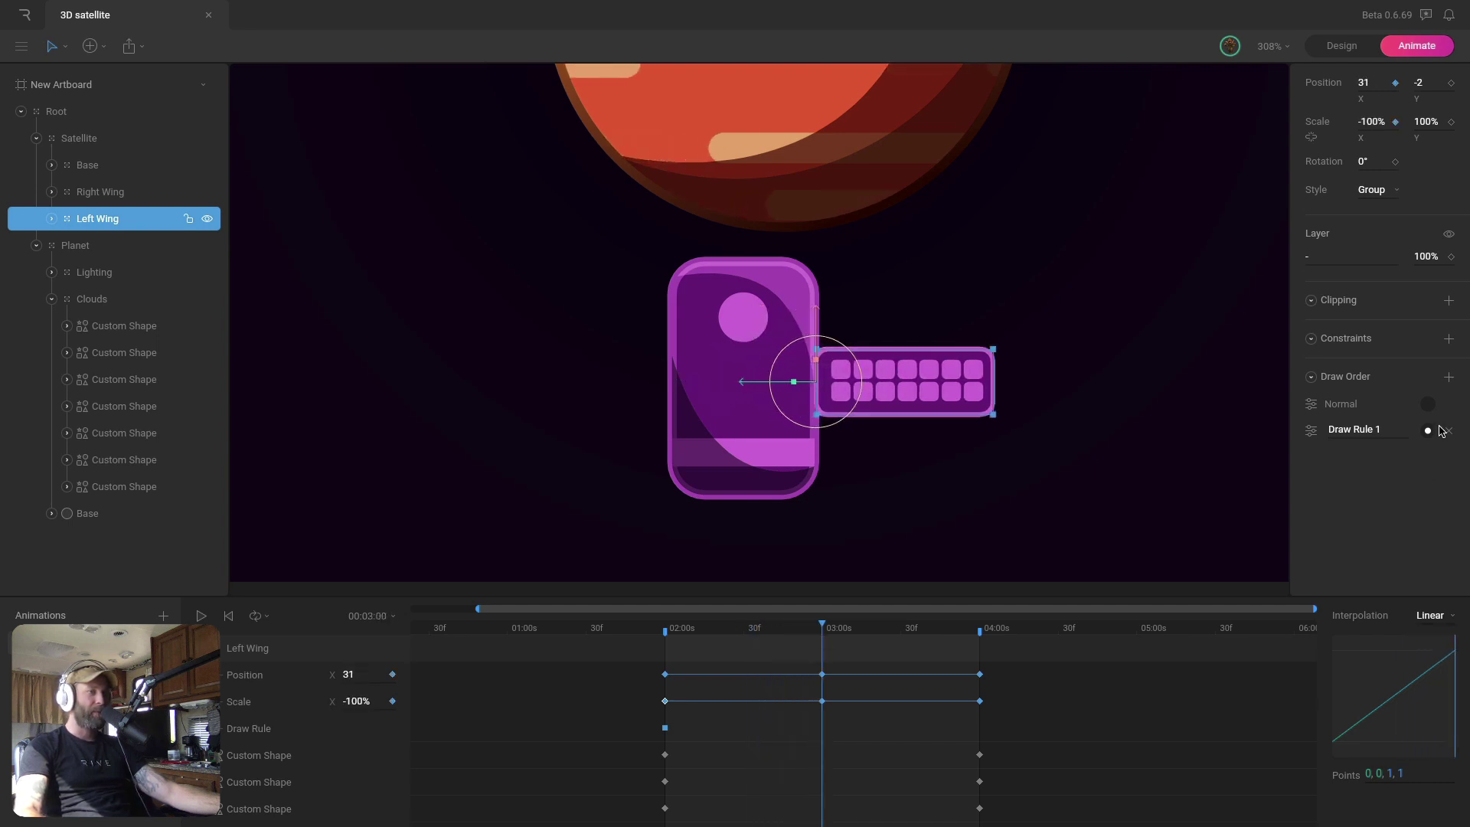
pyautogui.click(1429, 404)
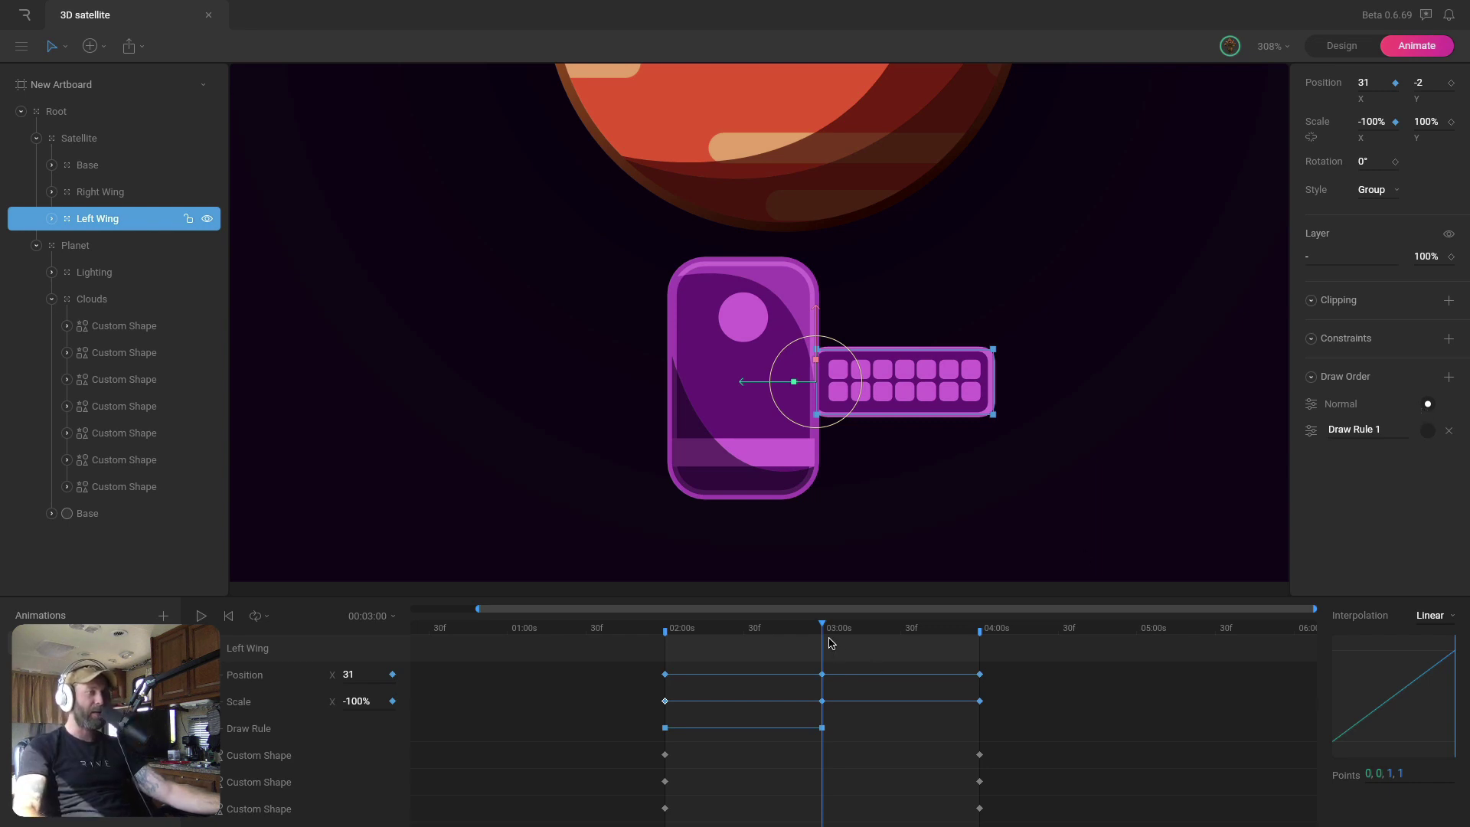
pyautogui.moveTo(824, 630); pyautogui.dragTo(981, 633)
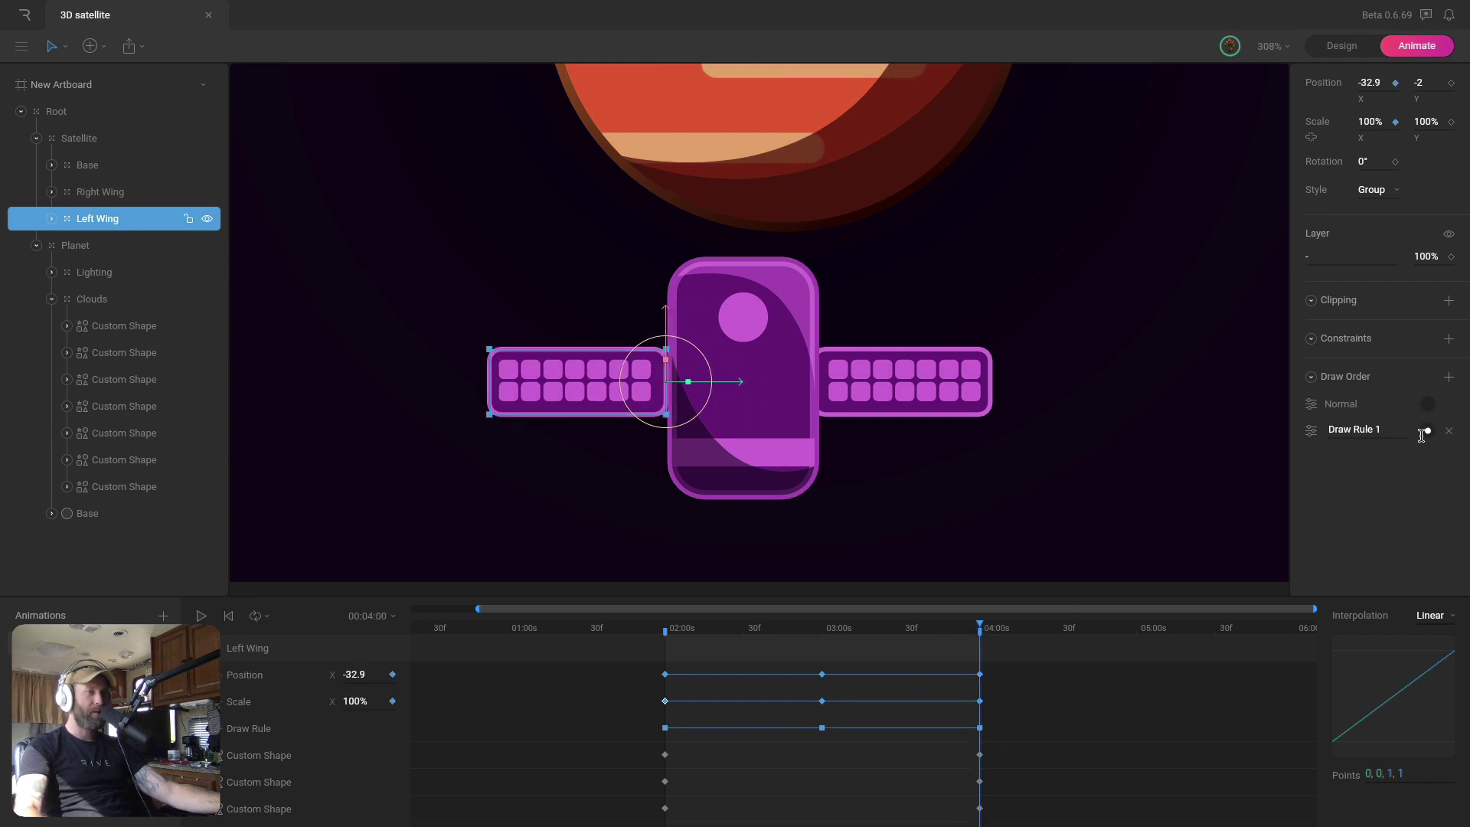
# Set the interpolation of all the Left Wing's position and scale keys to Cubic, with the playhead at 00:02:00
pyautogui.moveTo(677, 630); pyautogui.dragTo(665, 629)
pyautogui.moveTo(998, 662); pyautogui.dragTo(650, 711)
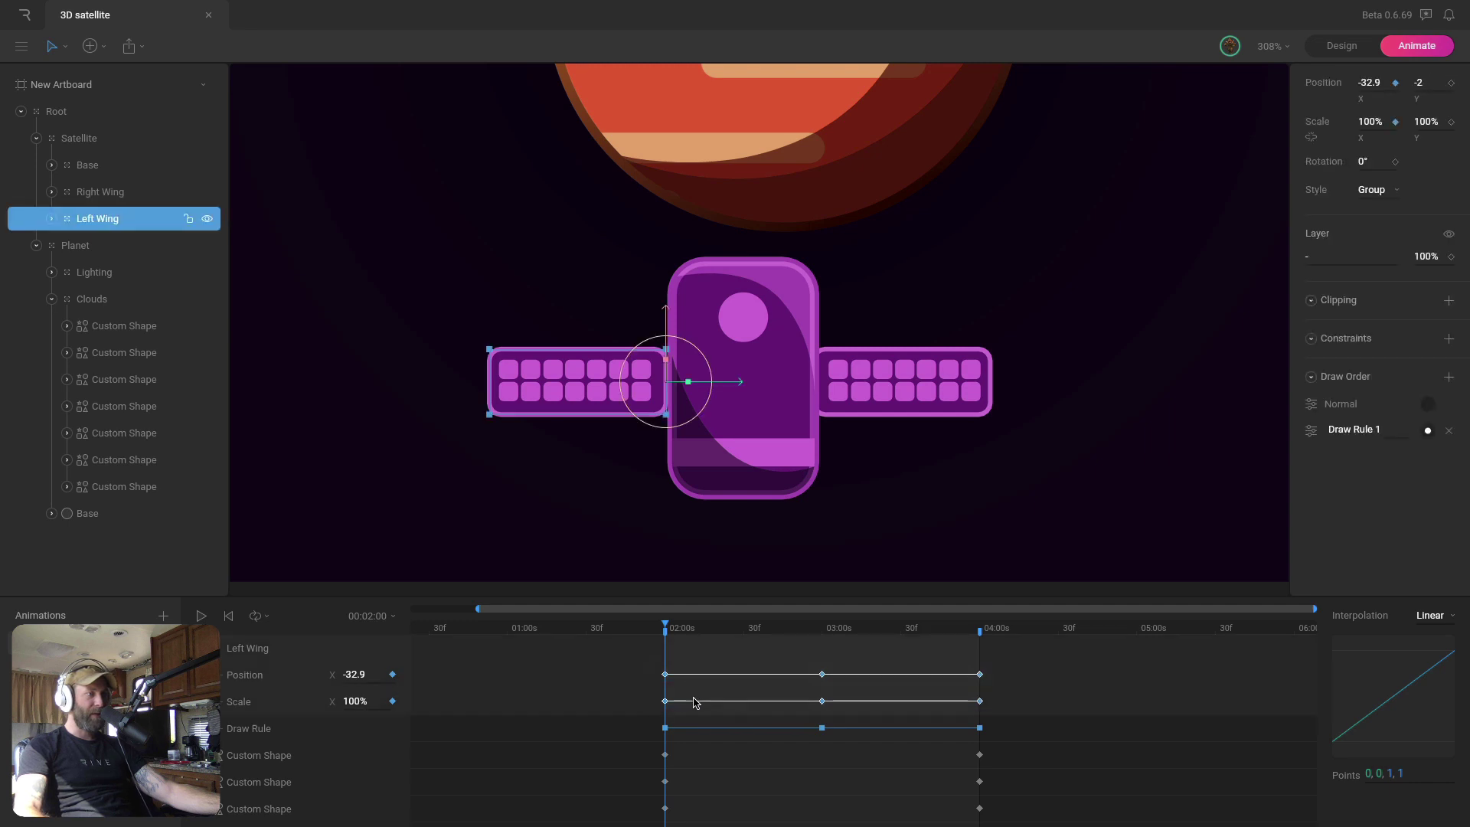
pyautogui.click(1436, 621)
pyautogui.click(1426, 672)
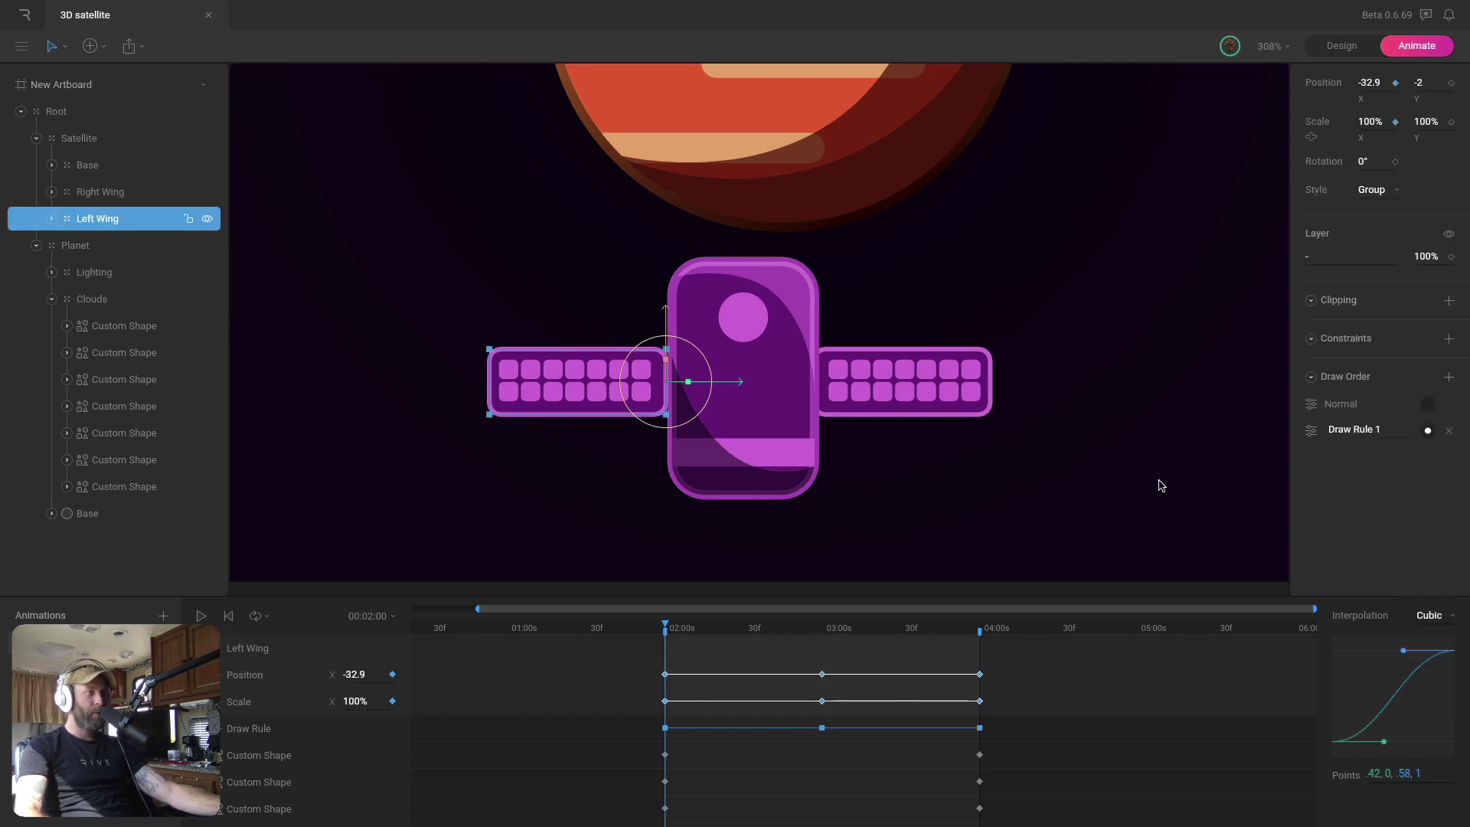
# Play the Left Wing's rotation, stop at 00:02:00 and collapse its keyed properties
pyautogui.press('space')
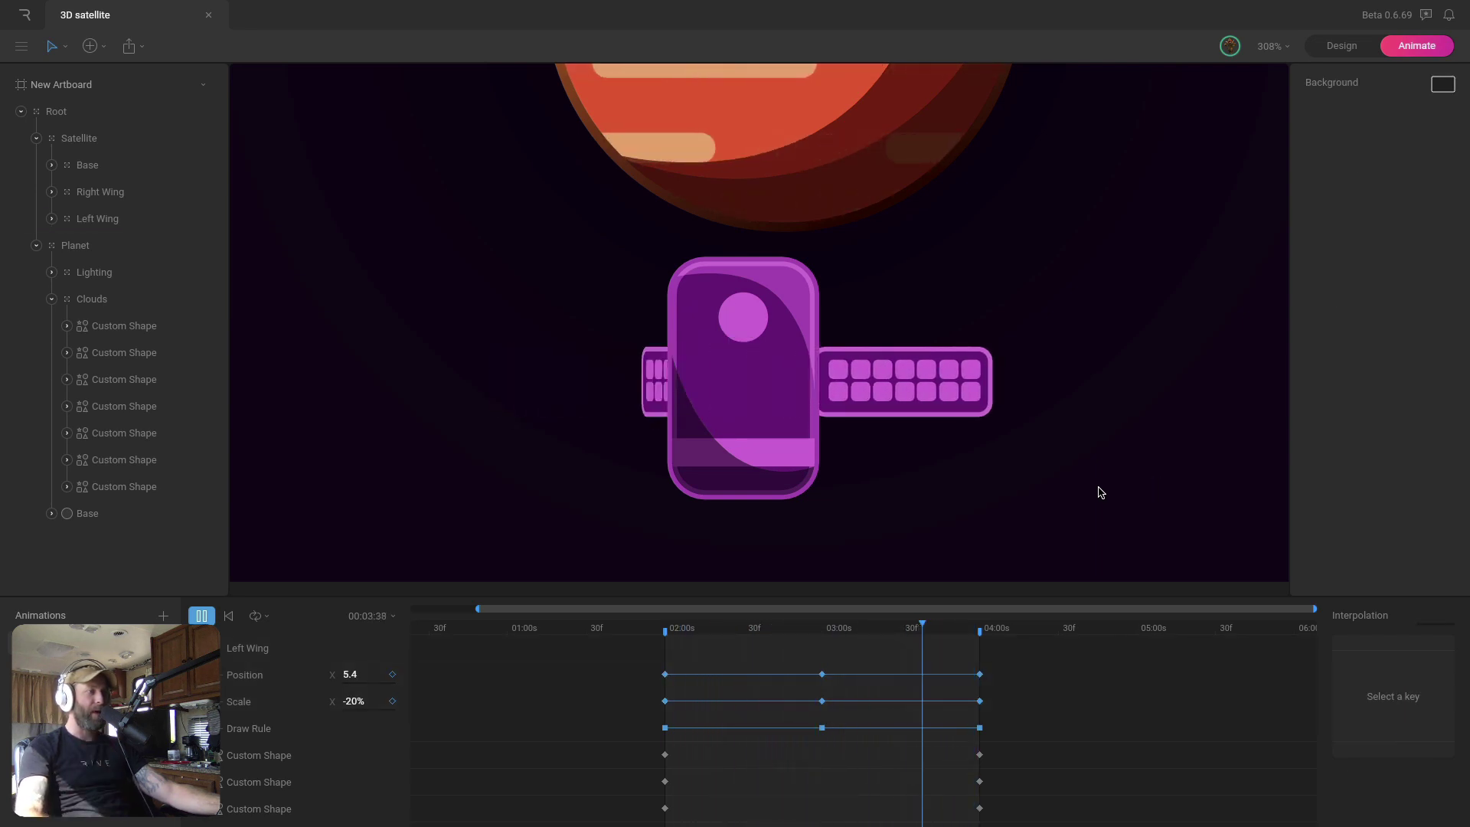
pyautogui.click(665, 633)
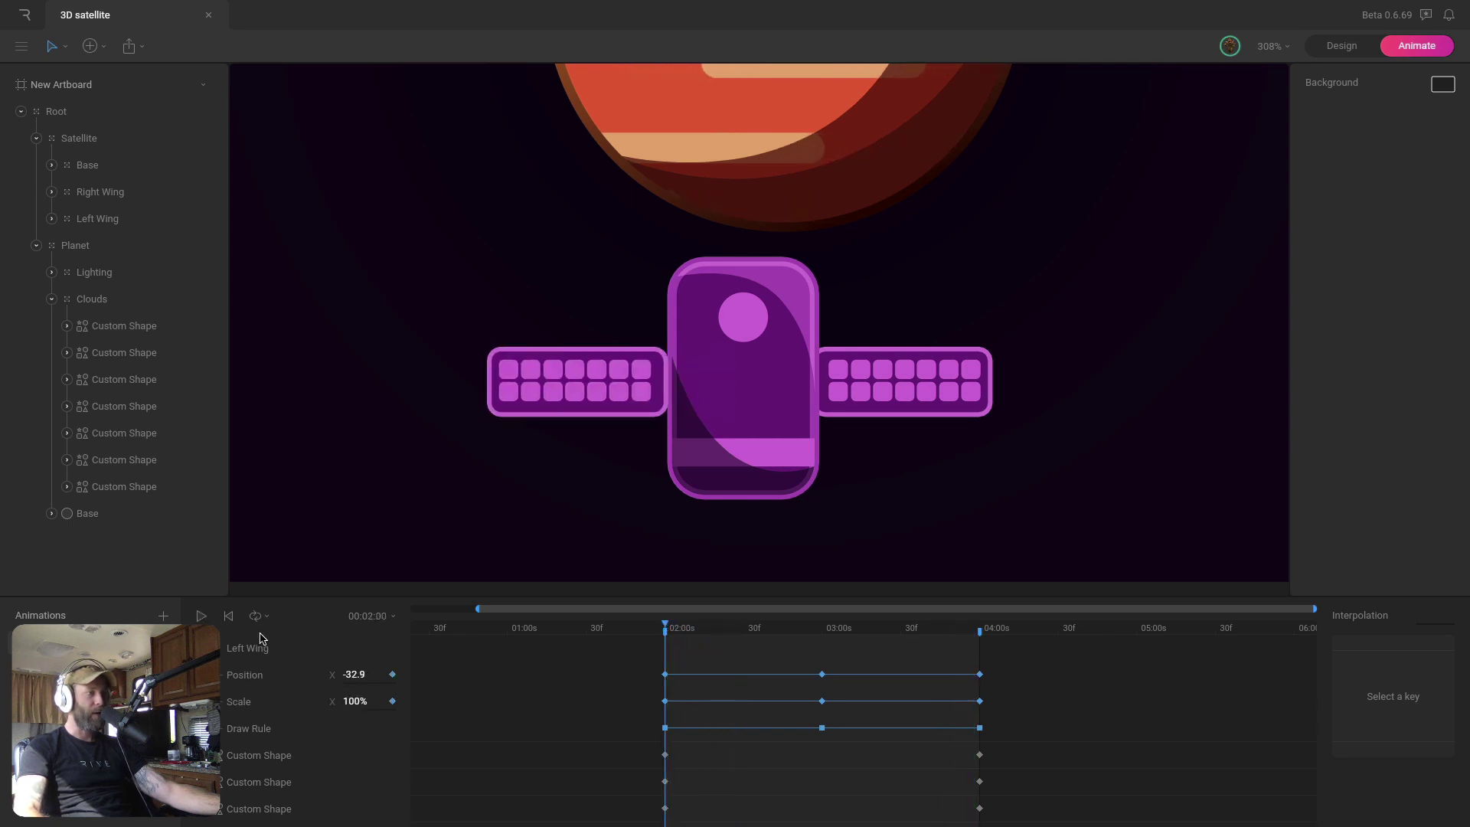
pyautogui.press('Escape')
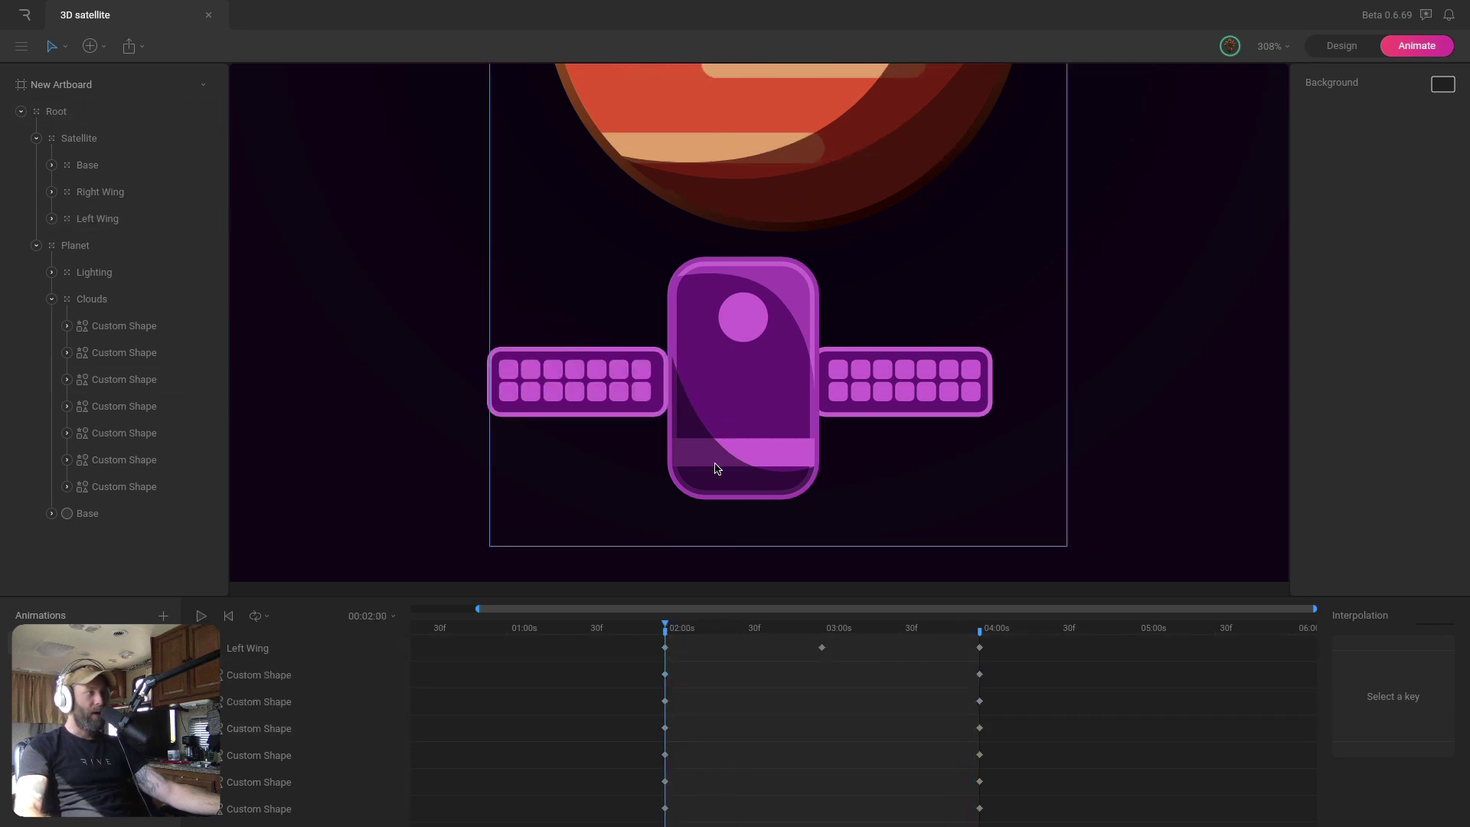
# Key the Right Wing's X position and X scale at 00:02:00, and move it to X position -30.4 at 00:03:00
pyautogui.click(86, 193)
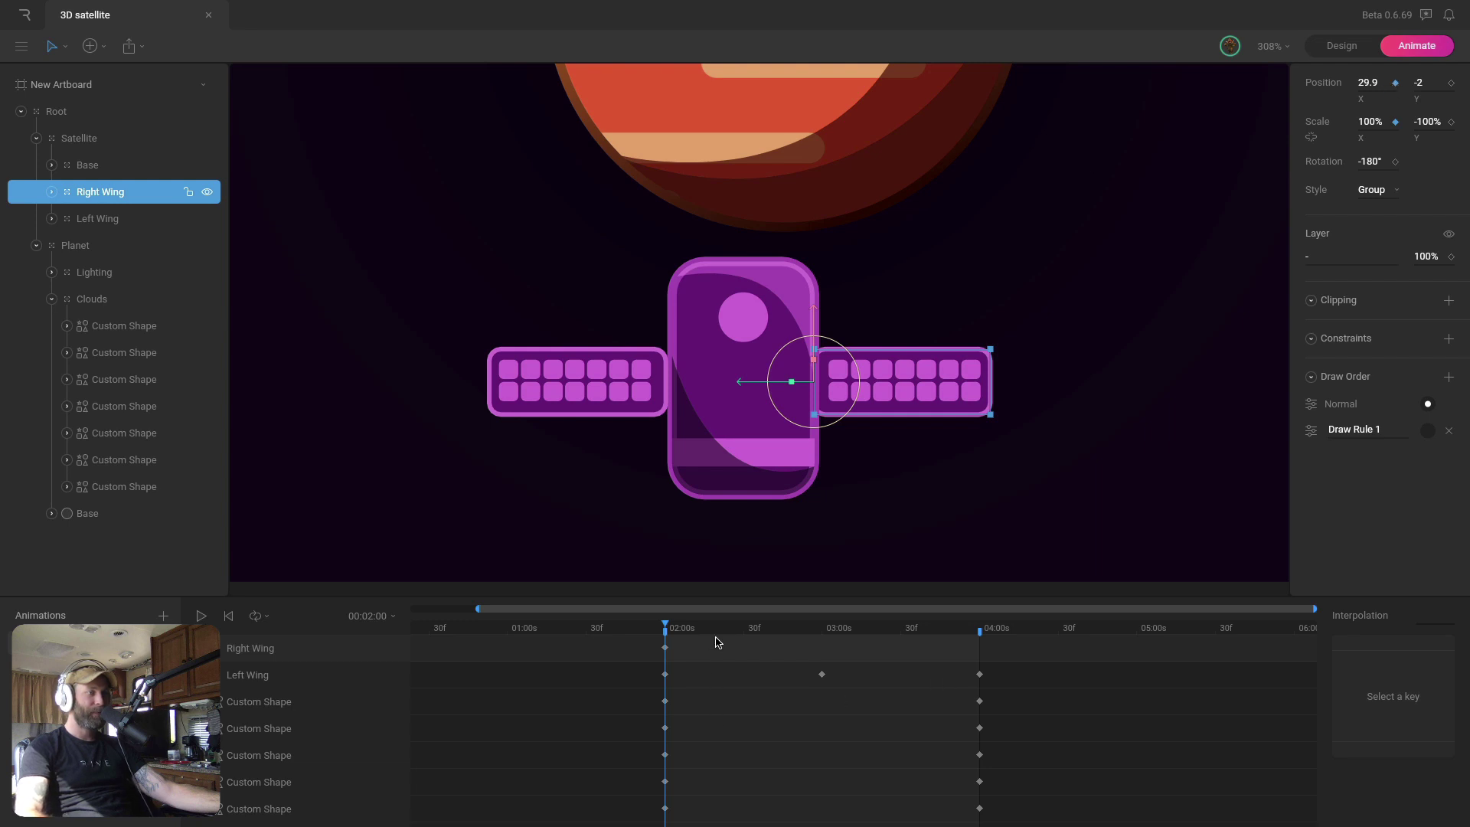
pyautogui.moveTo(760, 639); pyautogui.dragTo(823, 640)
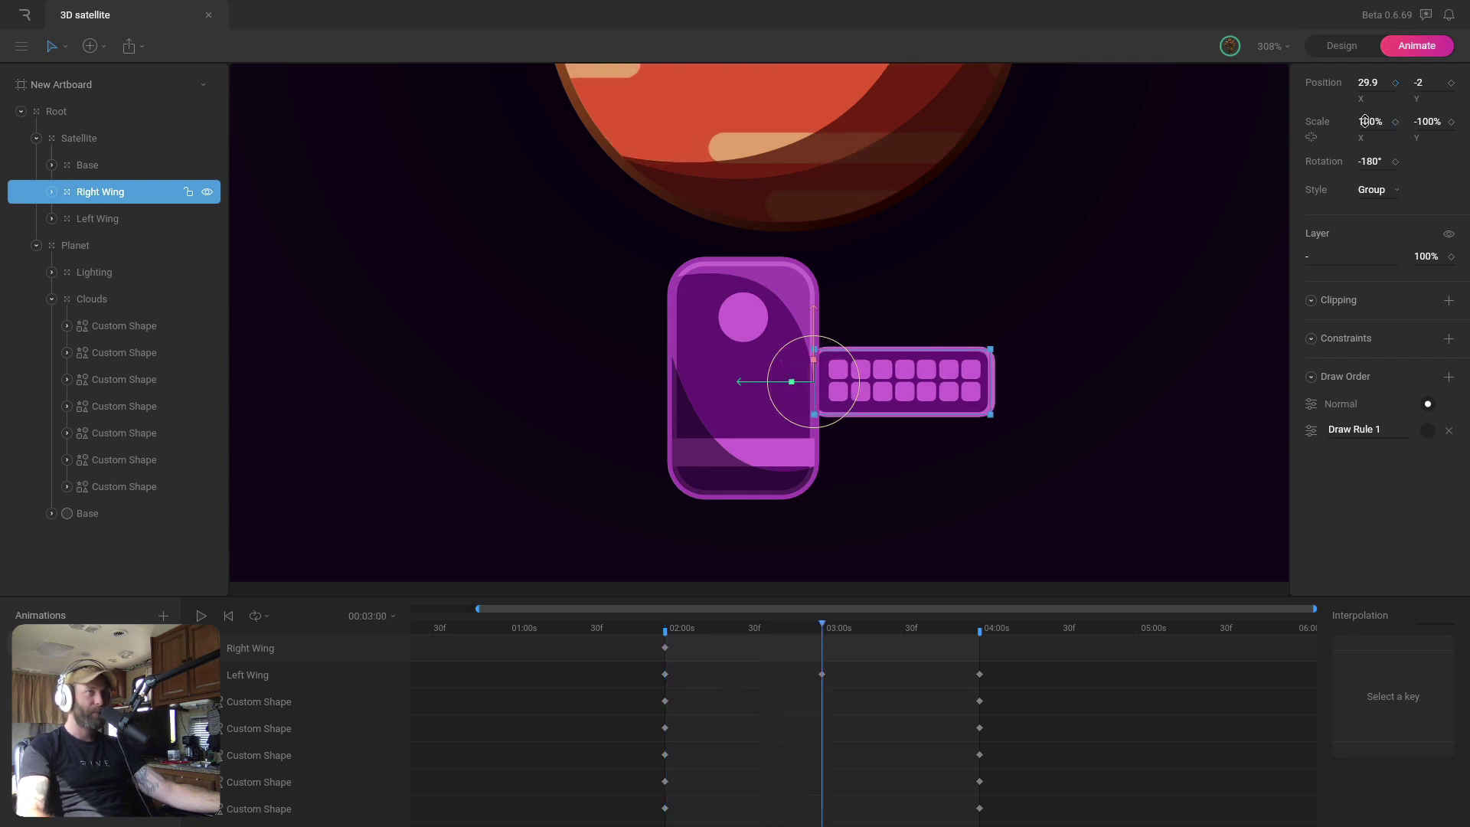
pyautogui.moveTo(731, 381); pyautogui.dragTo(594, 391)
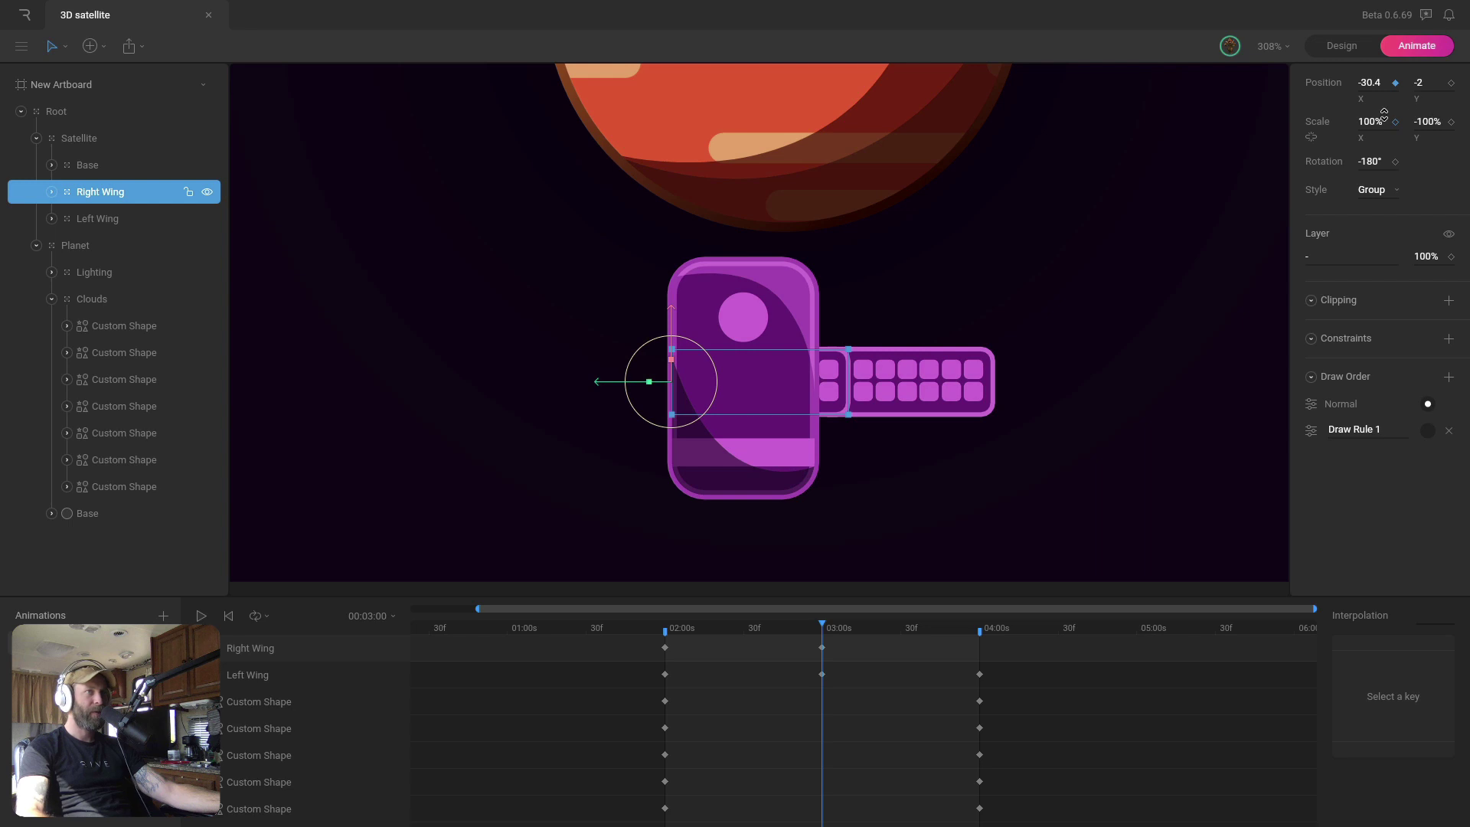
# Set the Right Wing's X scale to -100% at 00:03:00
pyautogui.press('Home')
pyautogui.write('-')
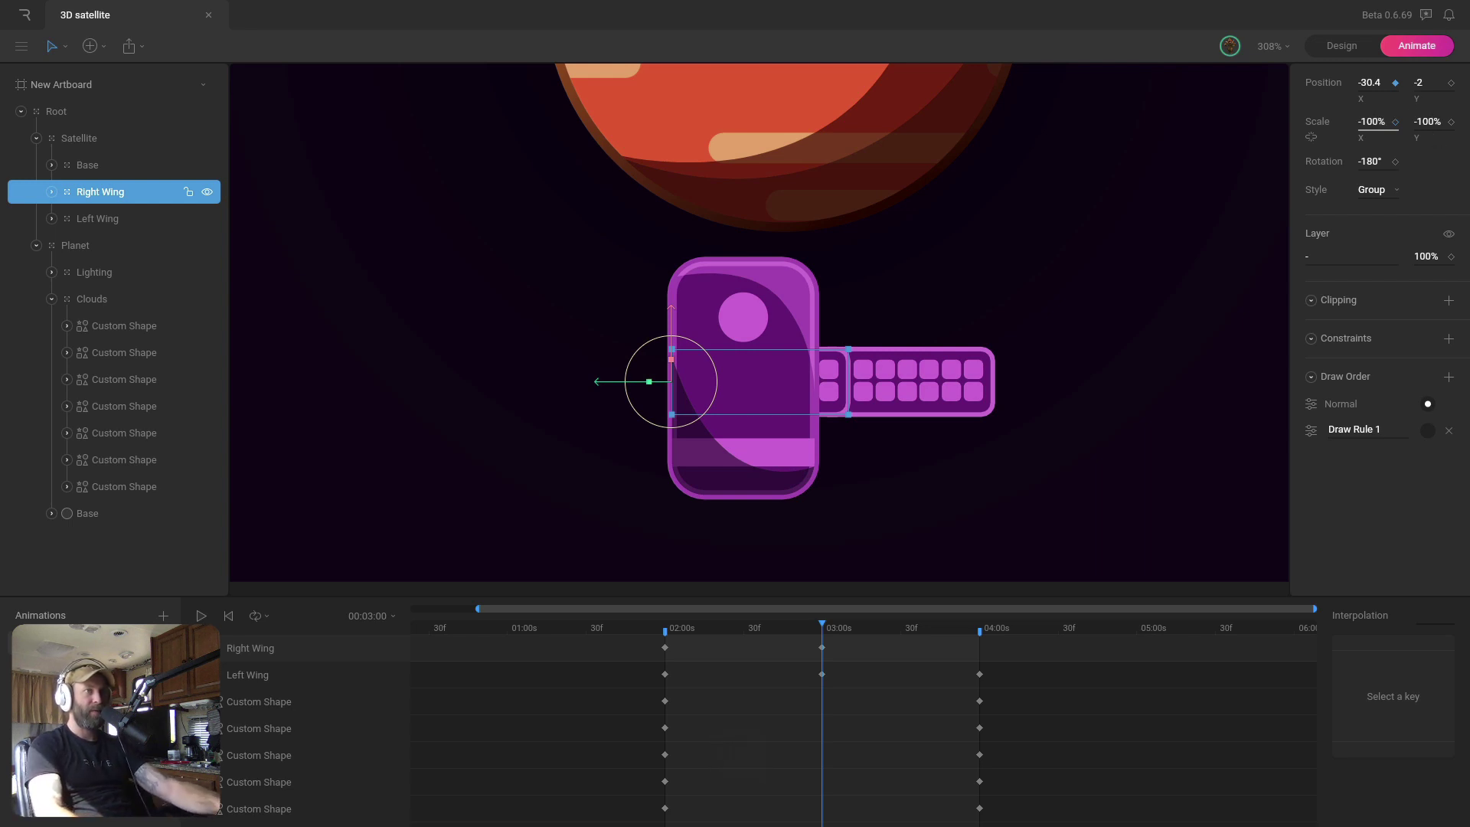
pyautogui.press('Return')
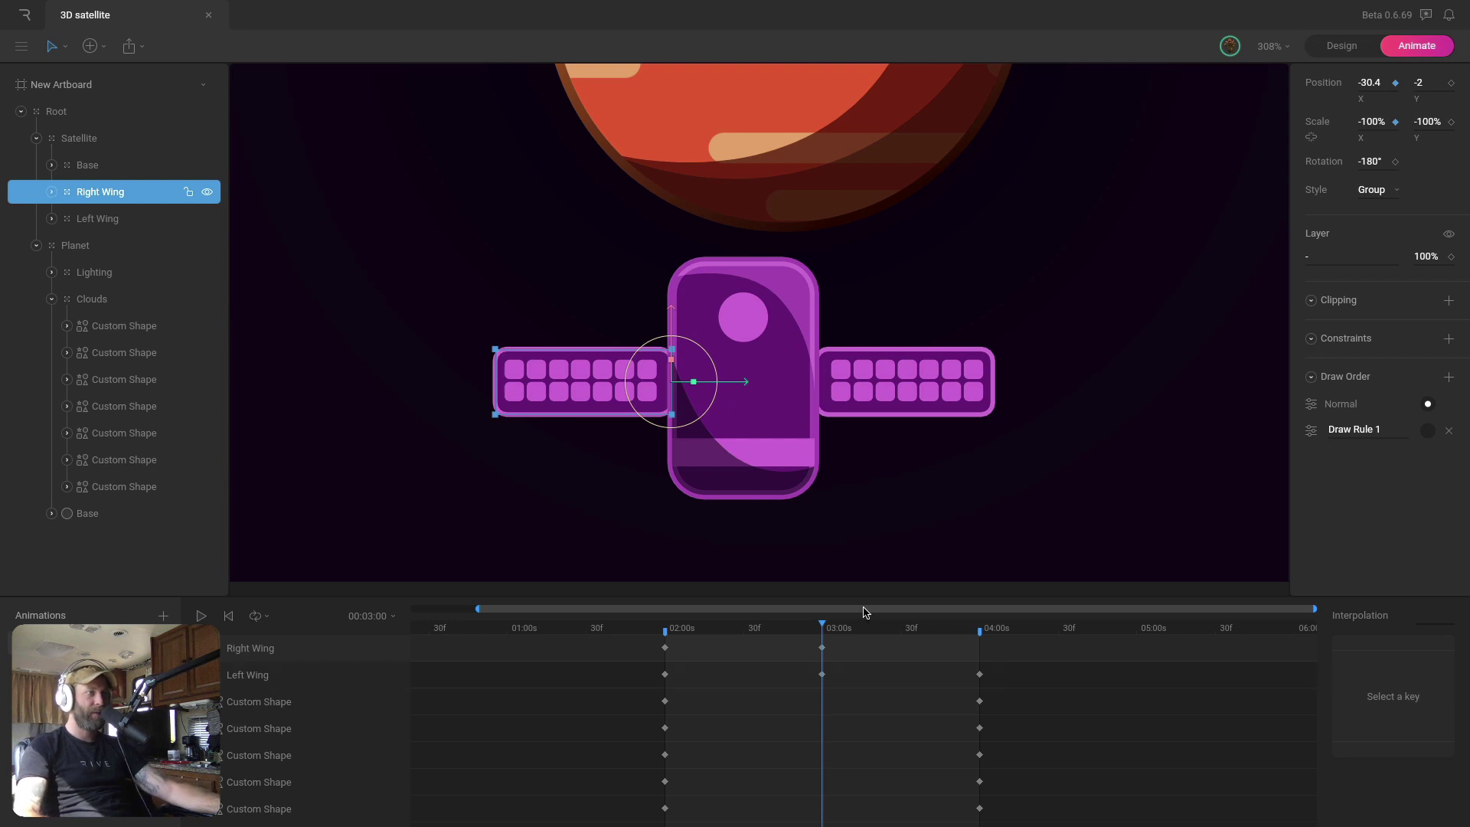
# Copy the Right Wing's position and scale keys from 00:02:00 to 00:04:00
pyautogui.moveTo(665, 654); pyautogui.dragTo(665, 655)
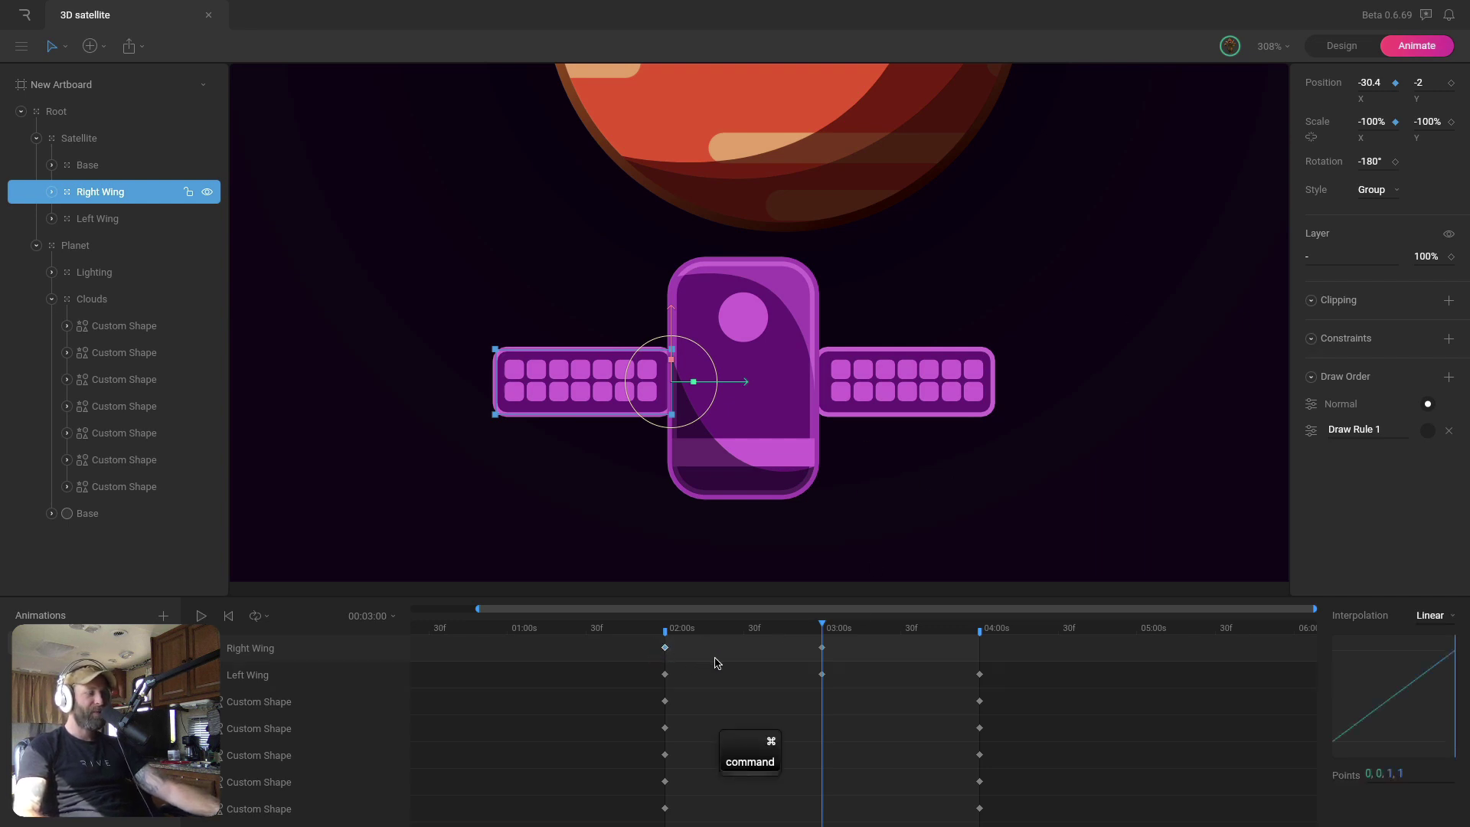
pyautogui.click(980, 629)
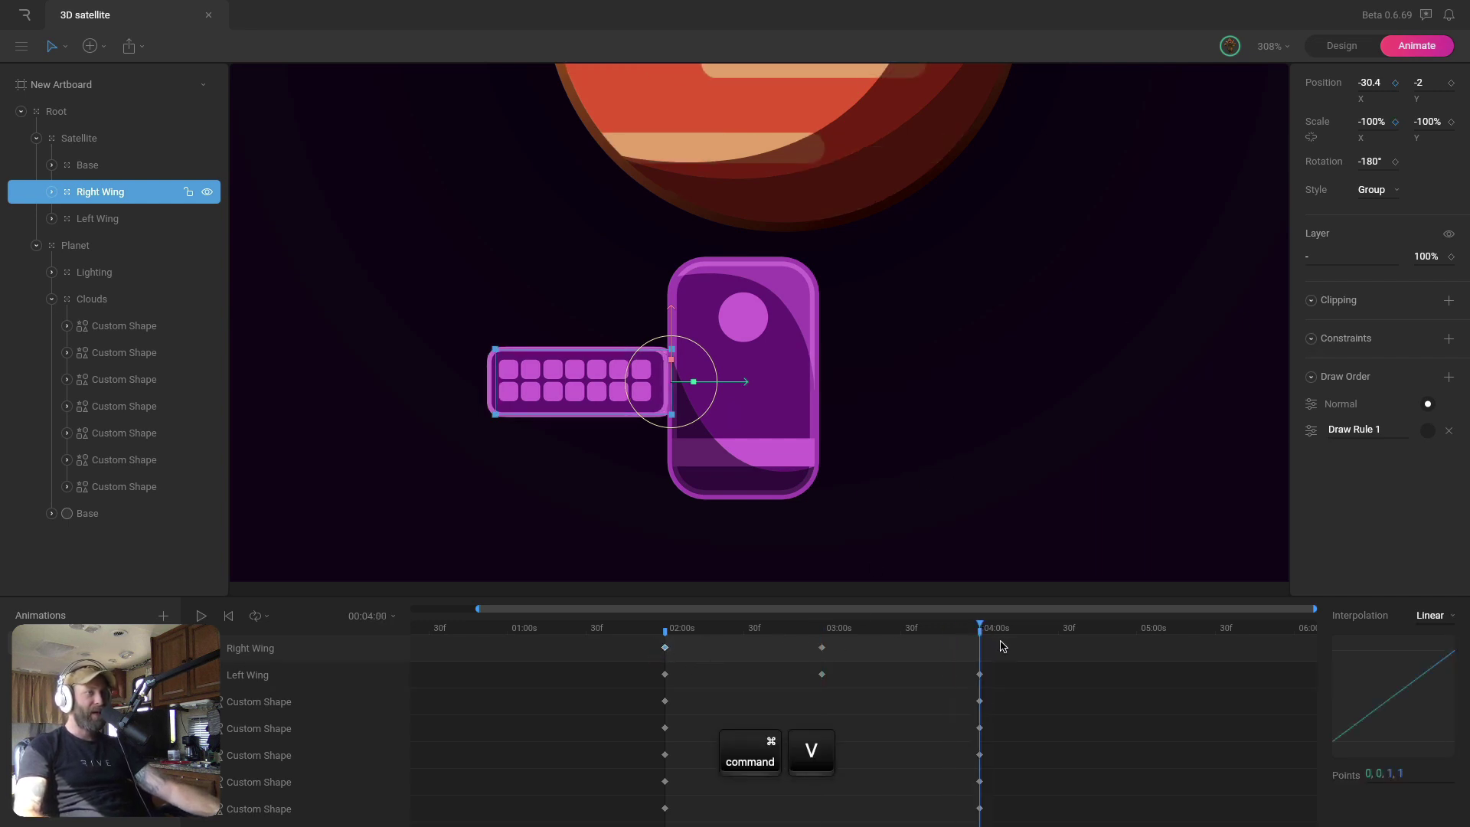
pyautogui.press('super+v')
# Key the Right Wing's draw order as Normal at 00:02:00, Draw Rule 1 at 00:03:00 and Normal at 00:04:00
pyautogui.moveTo(687, 629); pyautogui.dragTo(665, 630)
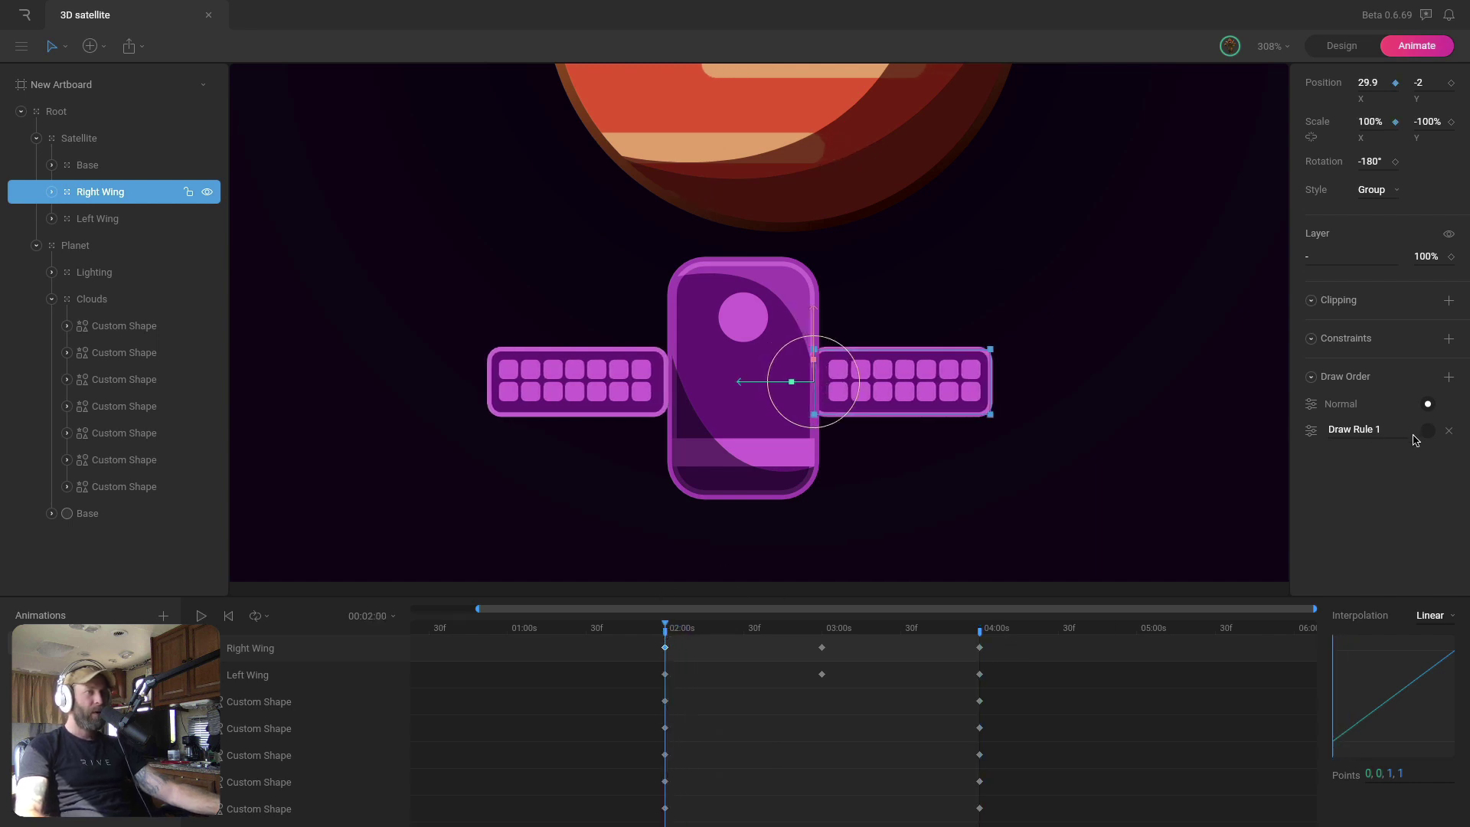
pyautogui.click(1426, 405)
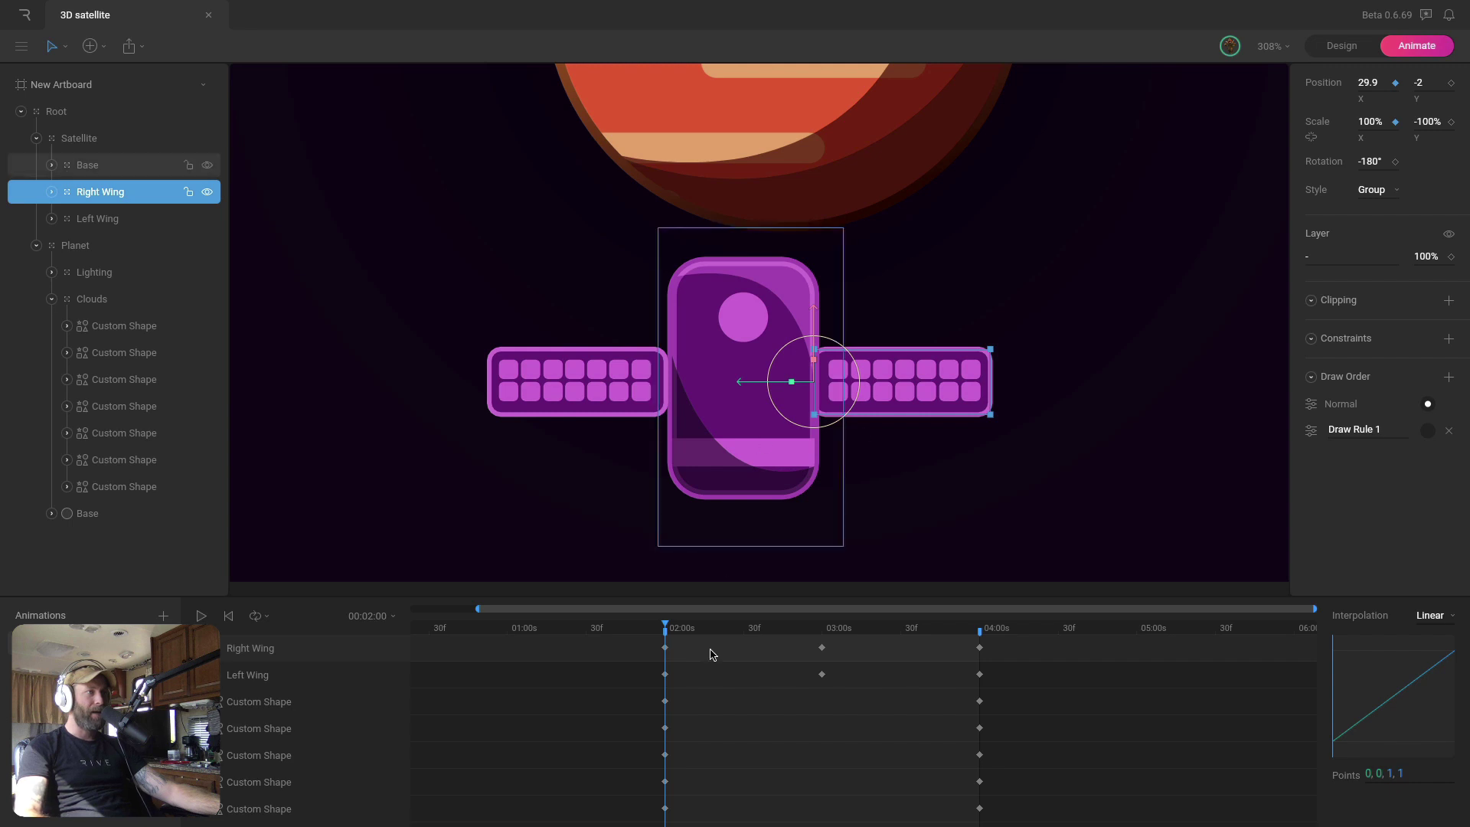
pyautogui.moveTo(677, 632); pyautogui.dragTo(823, 630)
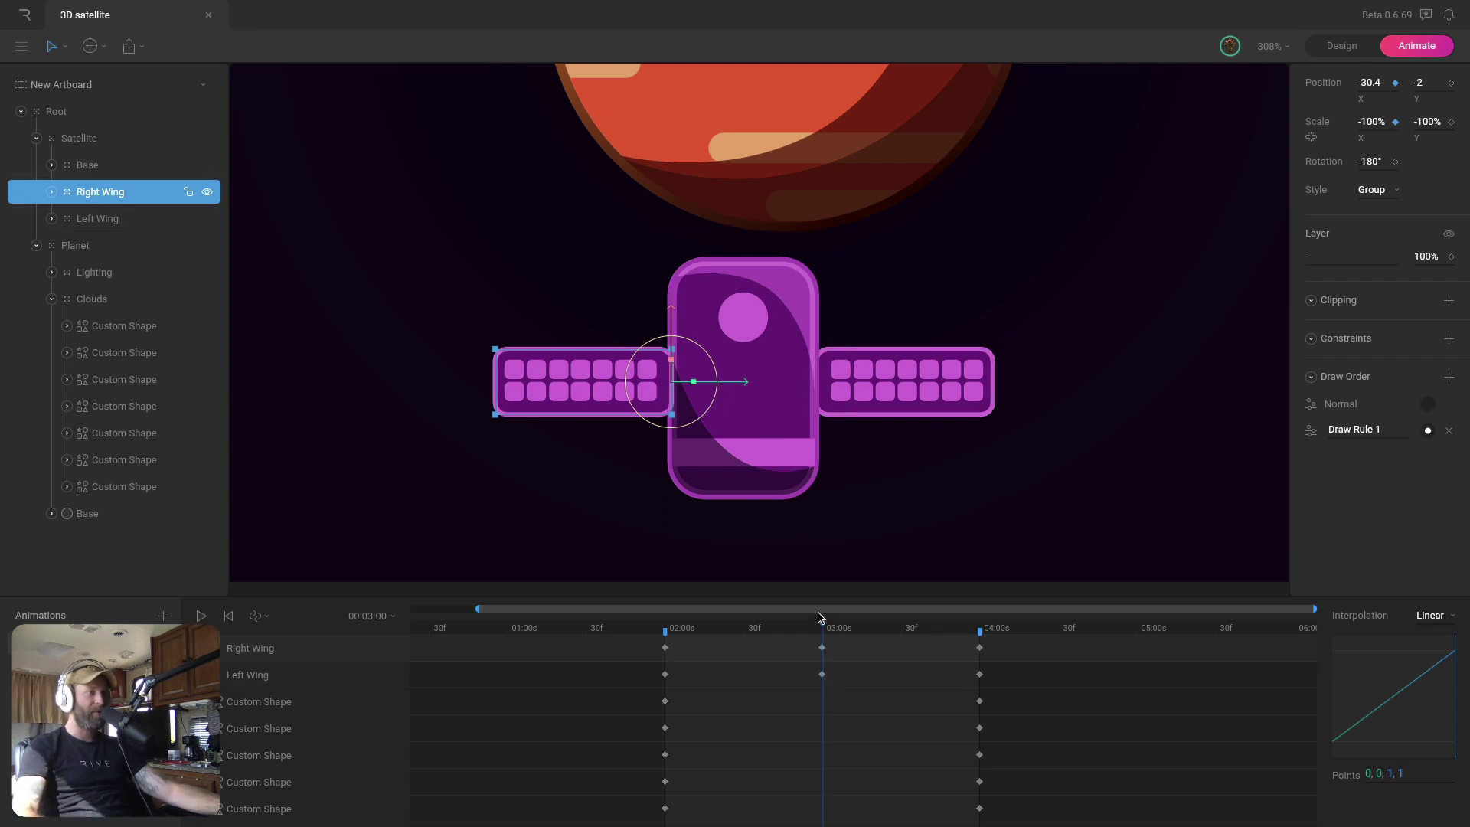
pyautogui.moveTo(823, 630); pyautogui.dragTo(987, 637)
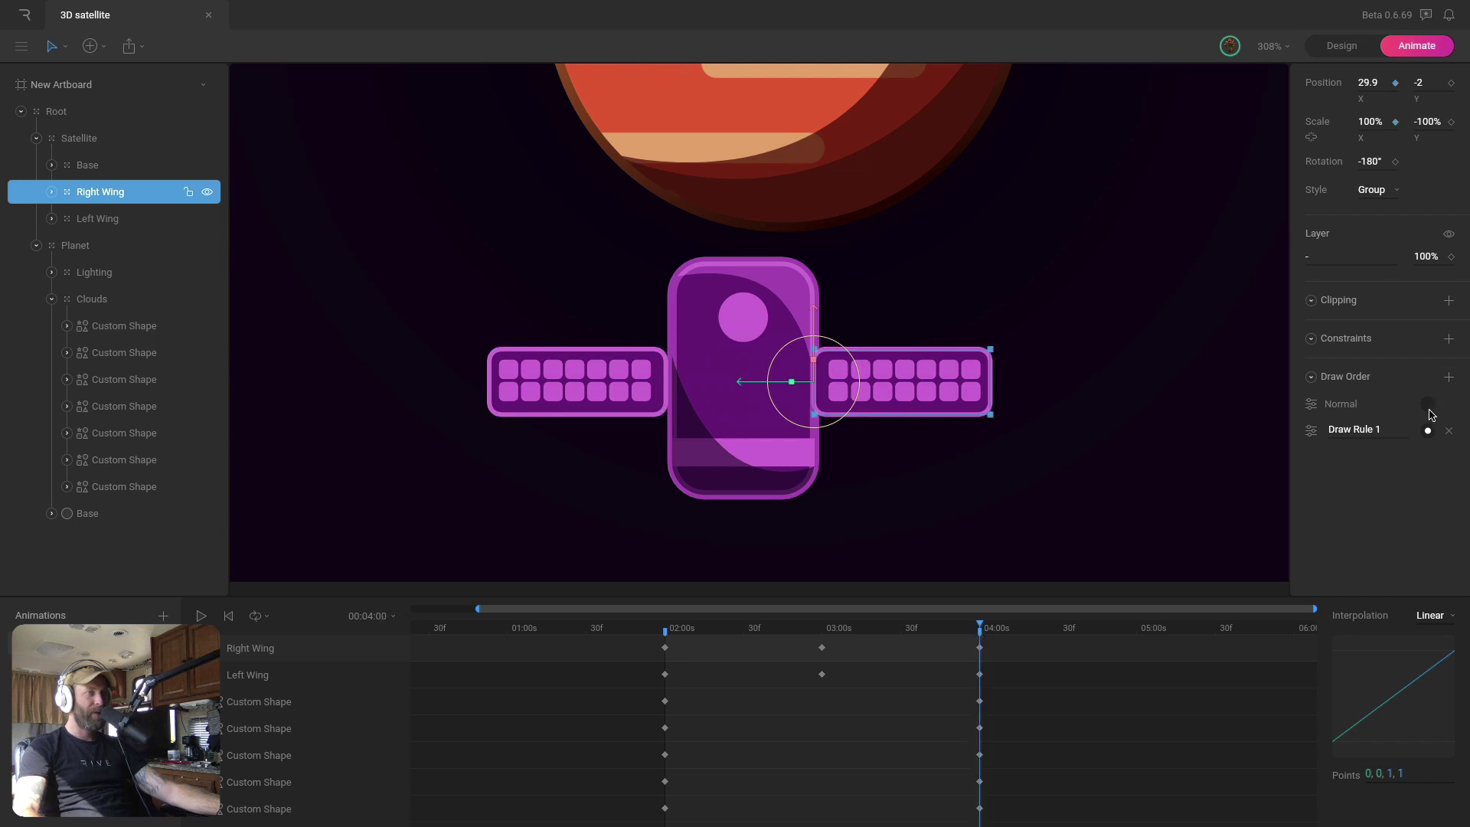
# Set the interpolation of all the Right Wing's position and scale keys to Cubic
pyautogui.moveTo(958, 625); pyautogui.dragTo(664, 629)
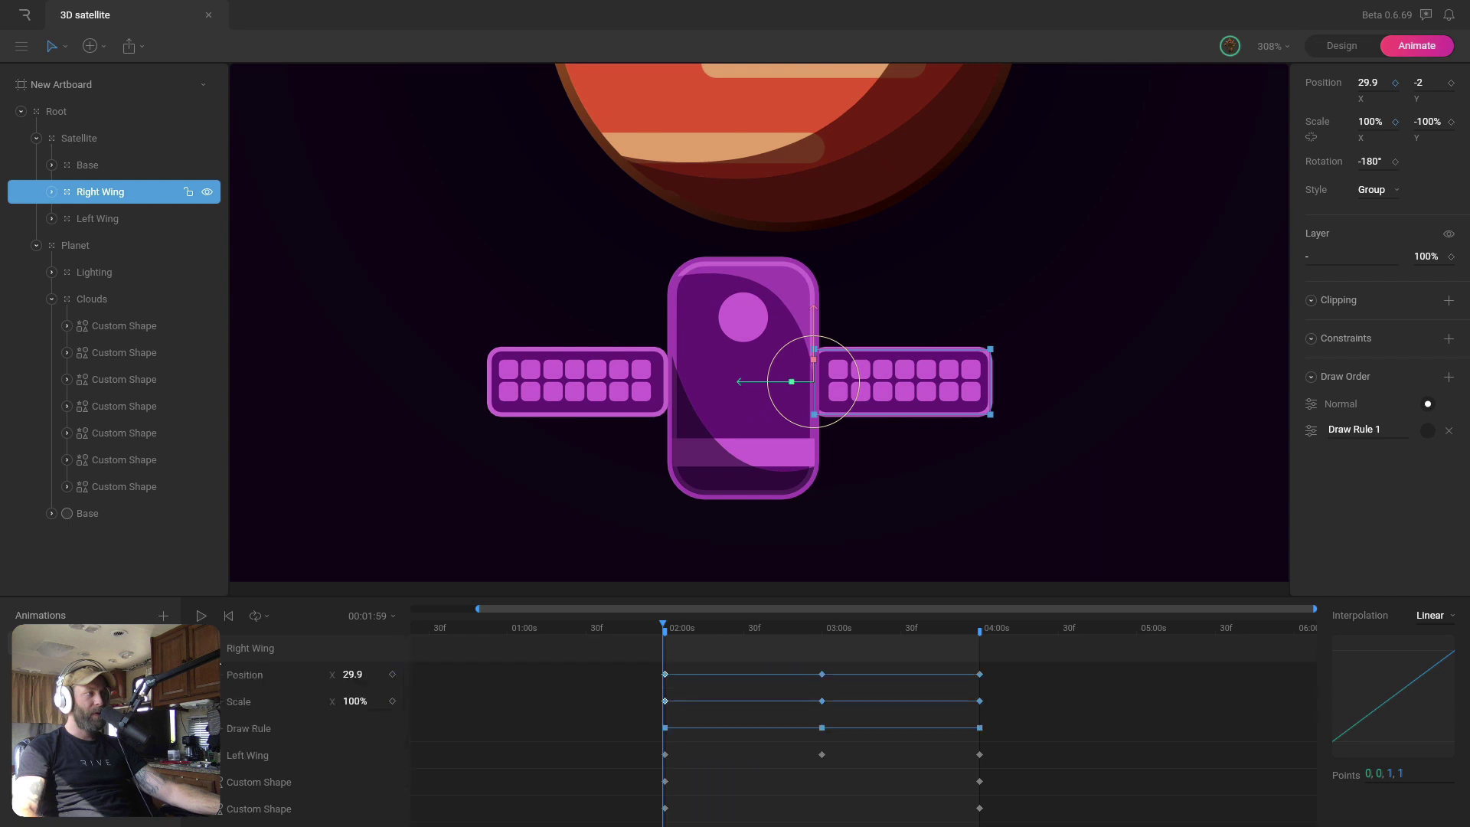
pyautogui.moveTo(1008, 673); pyautogui.dragTo(657, 707)
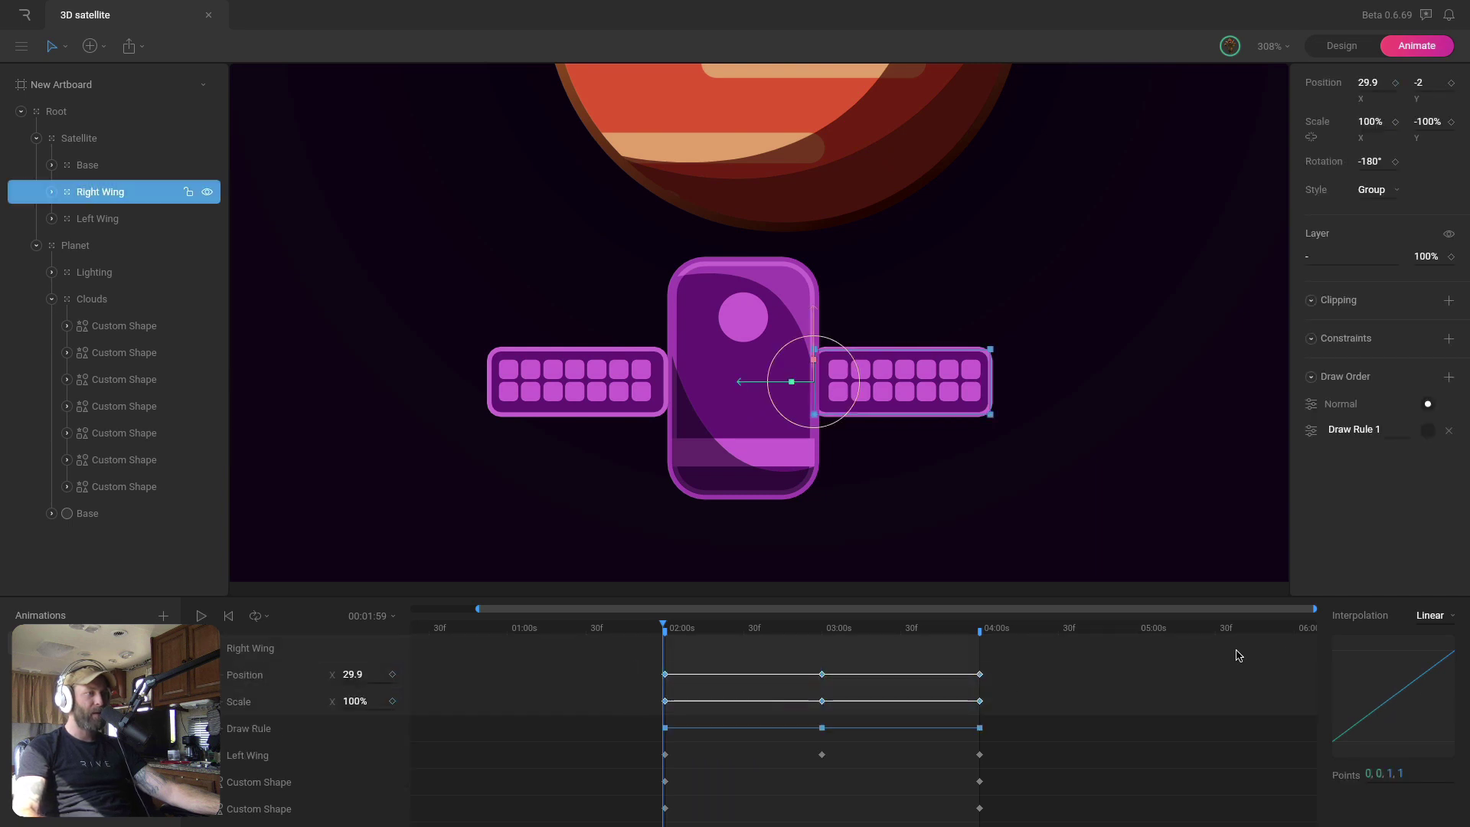
pyautogui.click(1429, 616)
pyautogui.click(1432, 674)
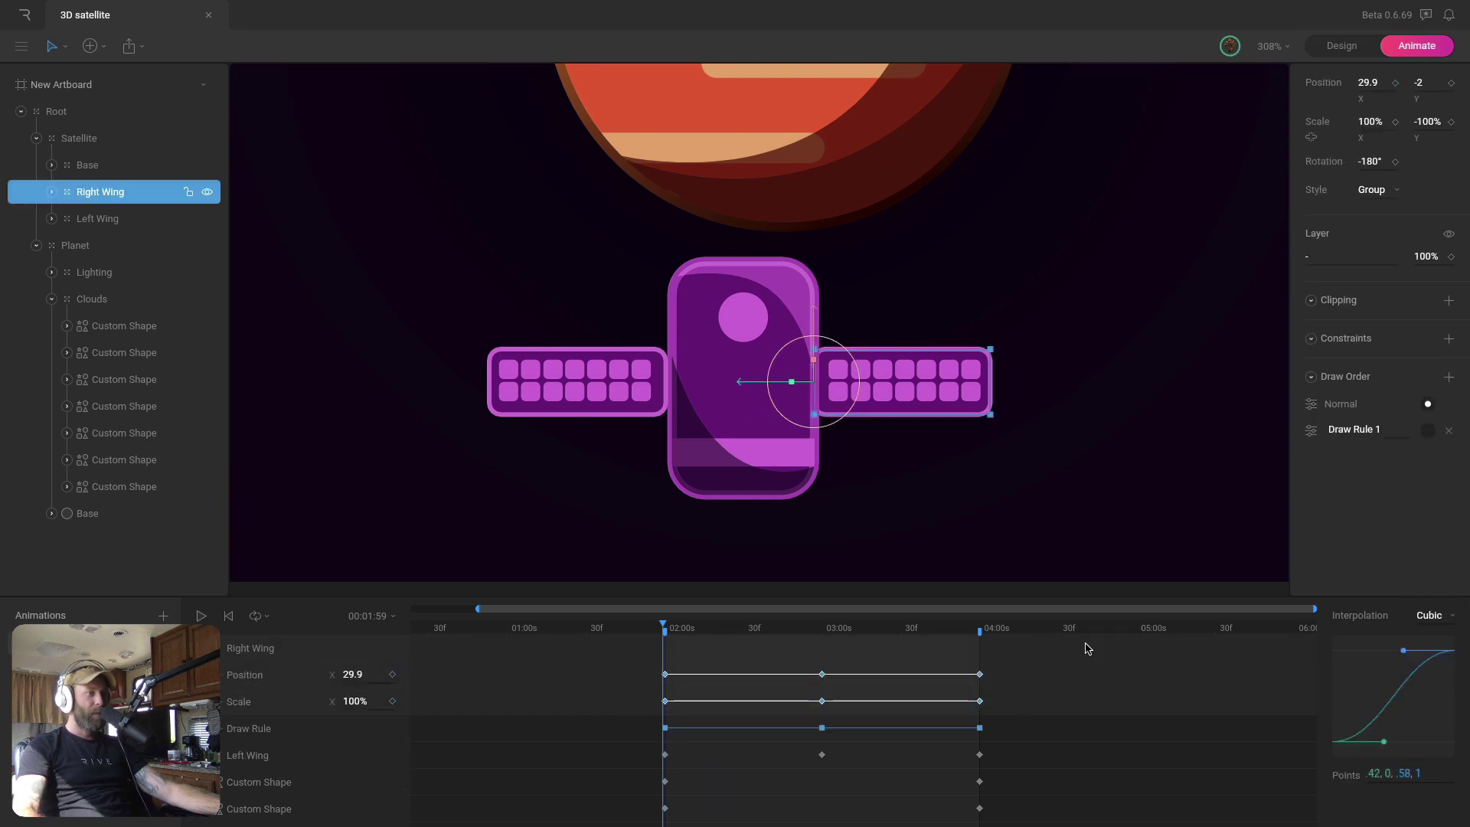
# Deselect the Right Wing, play both wings' rotation and return the playhead to 00:02:00
pyautogui.click(1123, 494)
pyautogui.press('space')
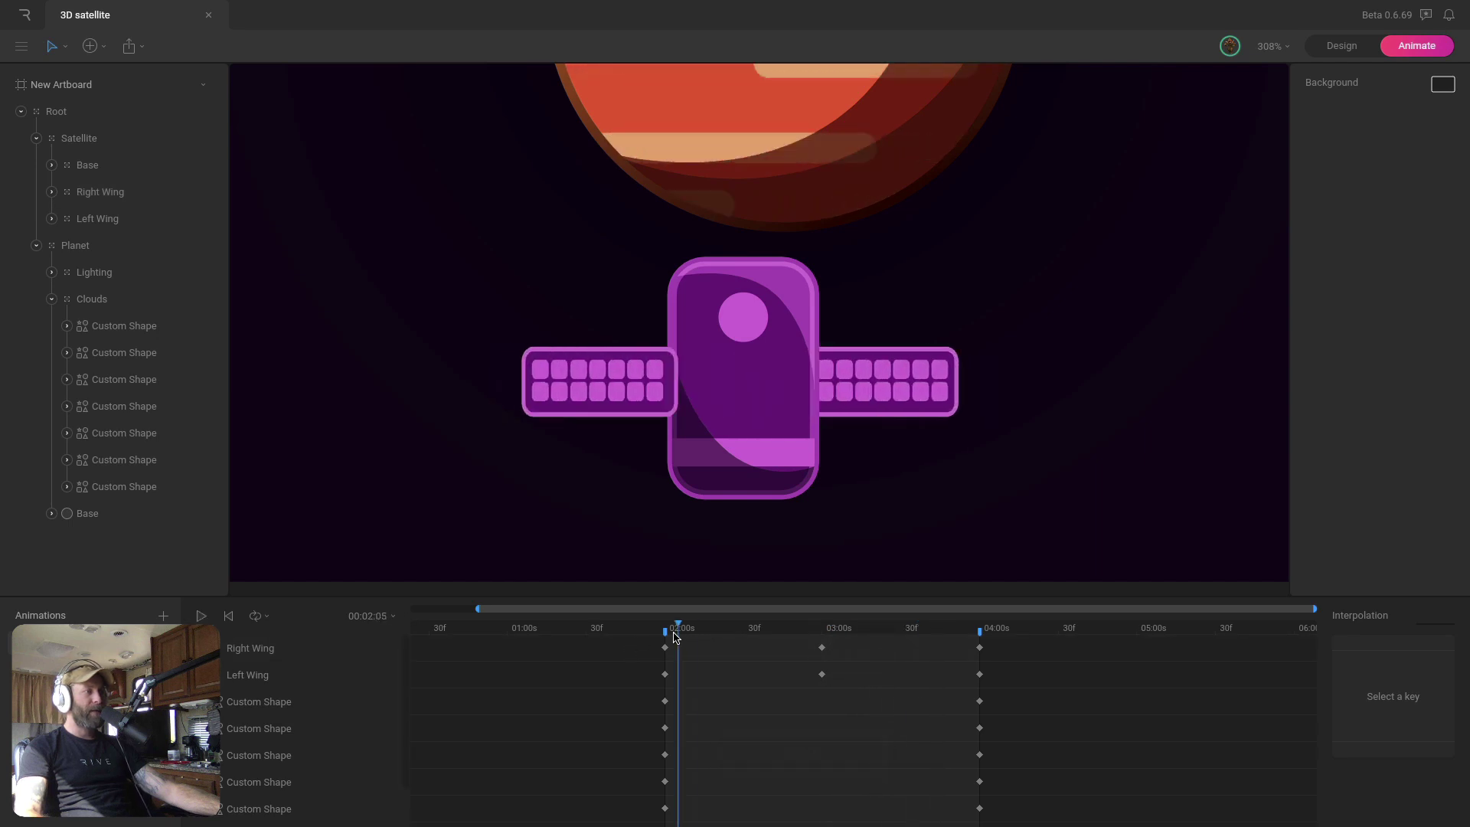
pyautogui.click(665, 632)
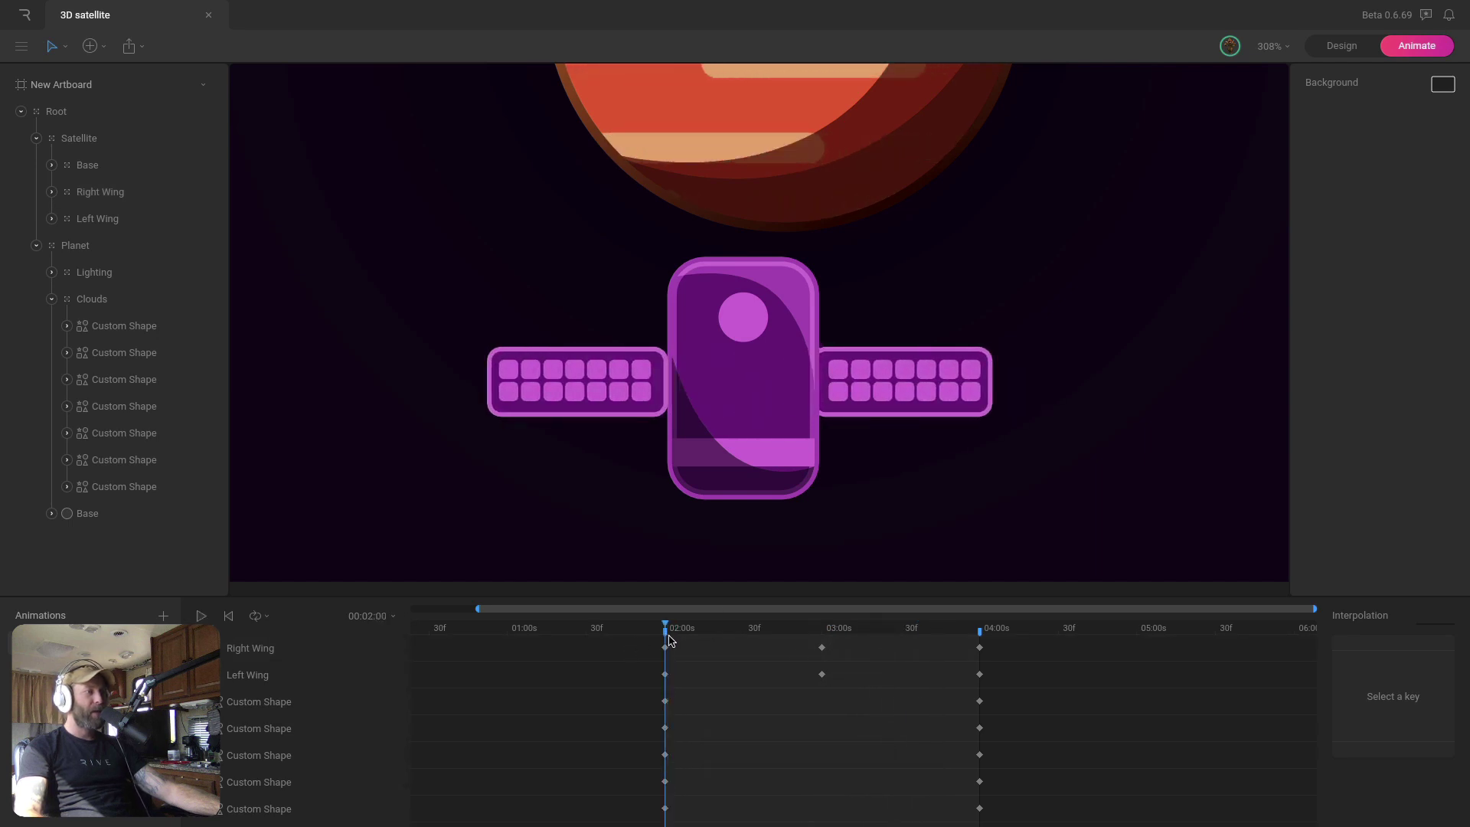
# Key the X position of the Ellipse on the satellite's body as -46.5 at 00:02:00 and 39.3 at 00:03:00
pyautogui.click(742, 318)
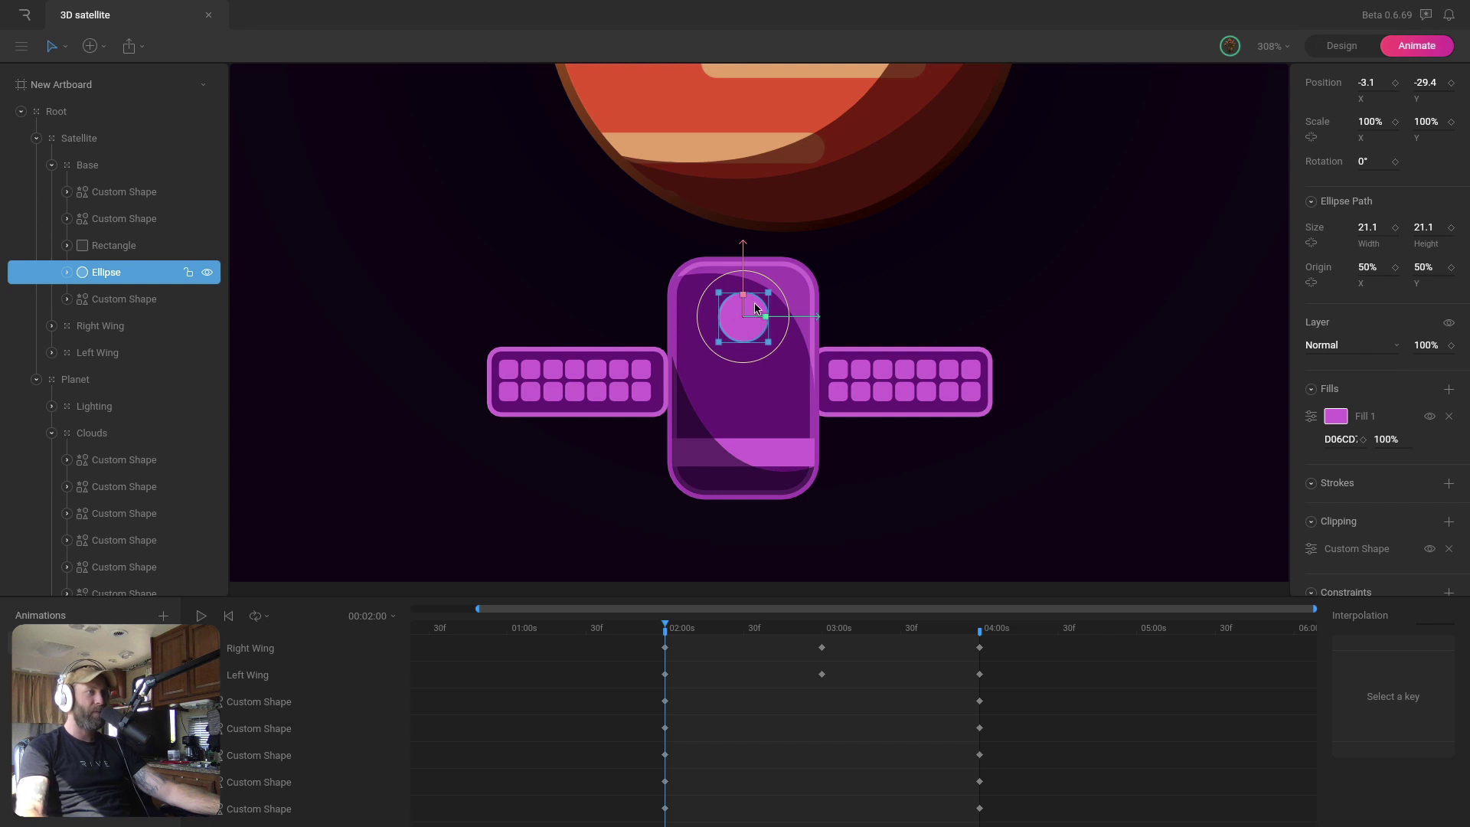
pyautogui.moveTo(799, 325); pyautogui.dragTo(704, 325)
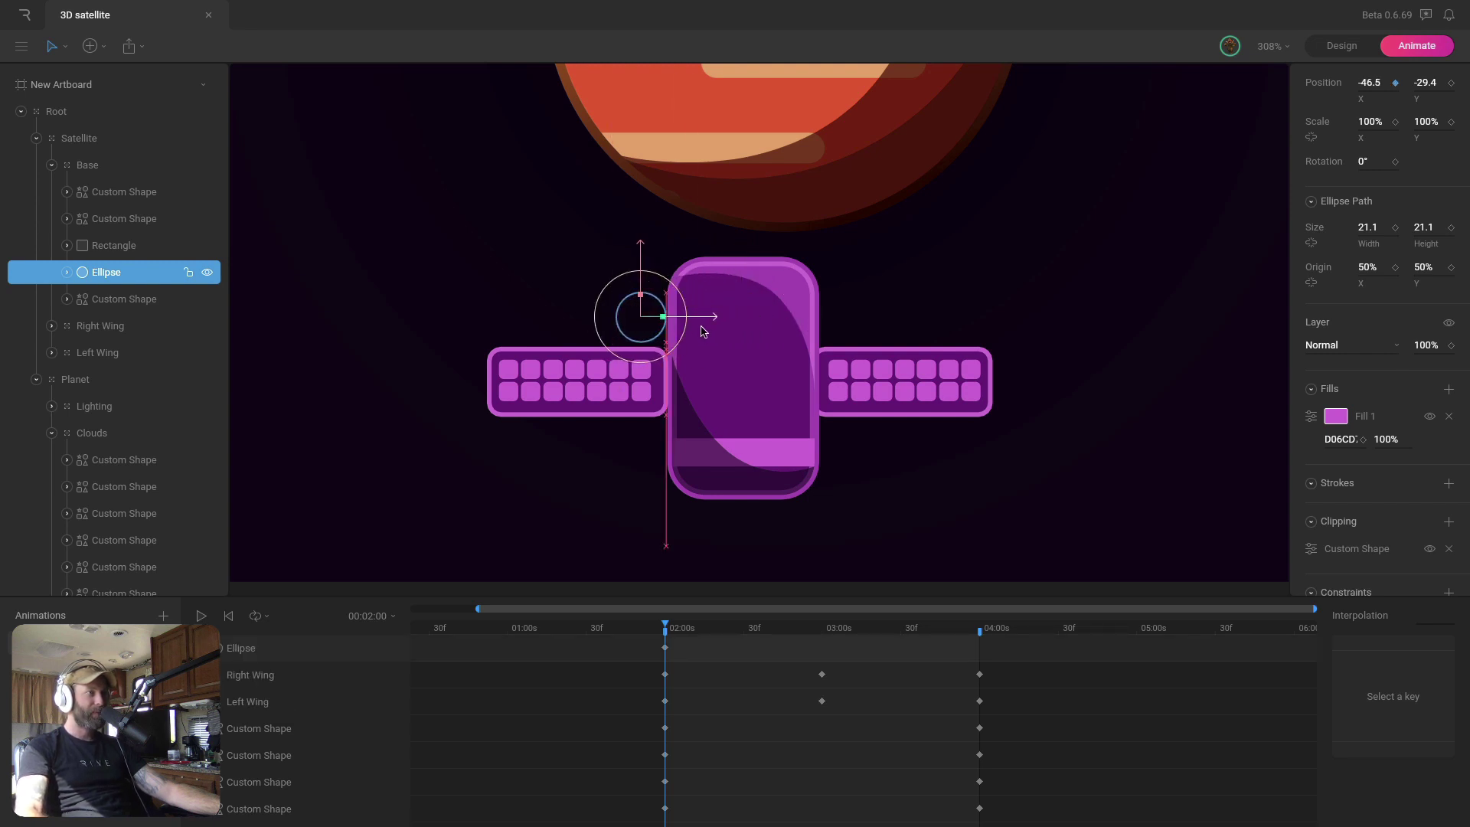
pyautogui.moveTo(702, 638); pyautogui.dragTo(821, 647)
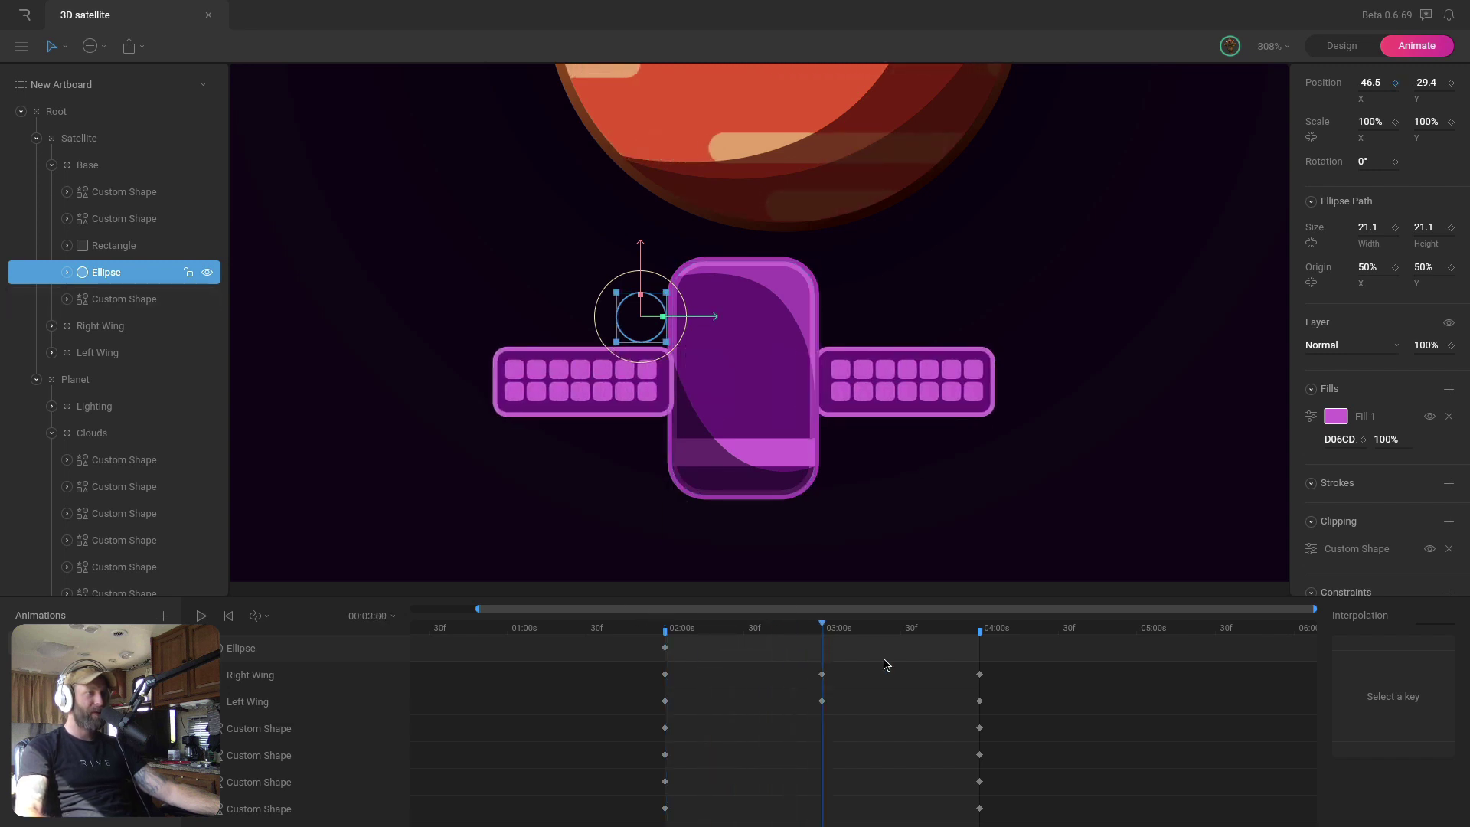
pyautogui.moveTo(693, 322); pyautogui.dragTo(902, 322)
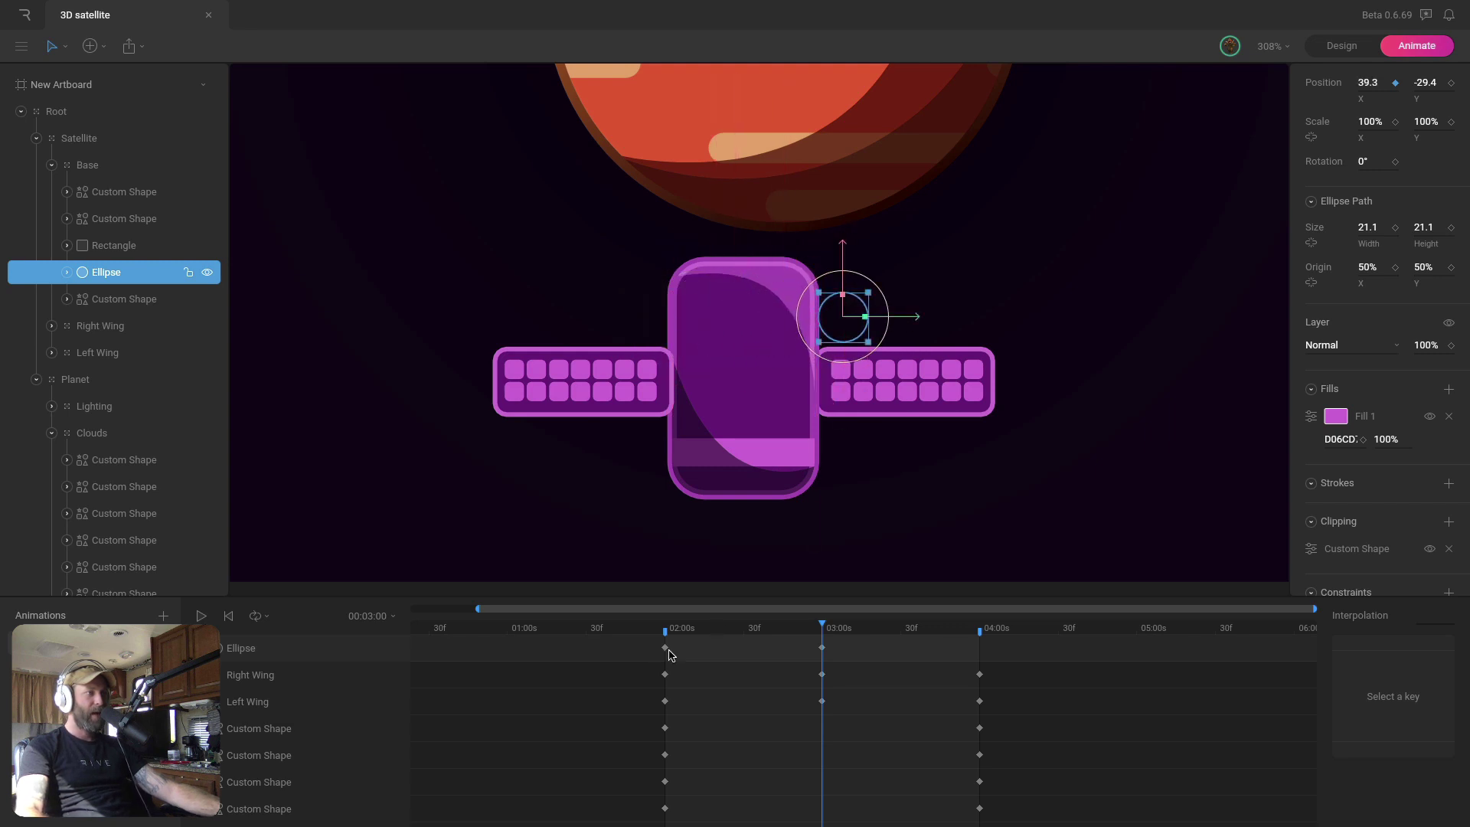
# Copy the Ellipse's position key from 00:02:00 to 00:04:00
pyautogui.moveTo(657, 657); pyautogui.dragTo(656, 657)
pyautogui.moveTo(890, 634); pyautogui.dragTo(980, 634)
pyautogui.press('super+c')
pyautogui.press('super+v')
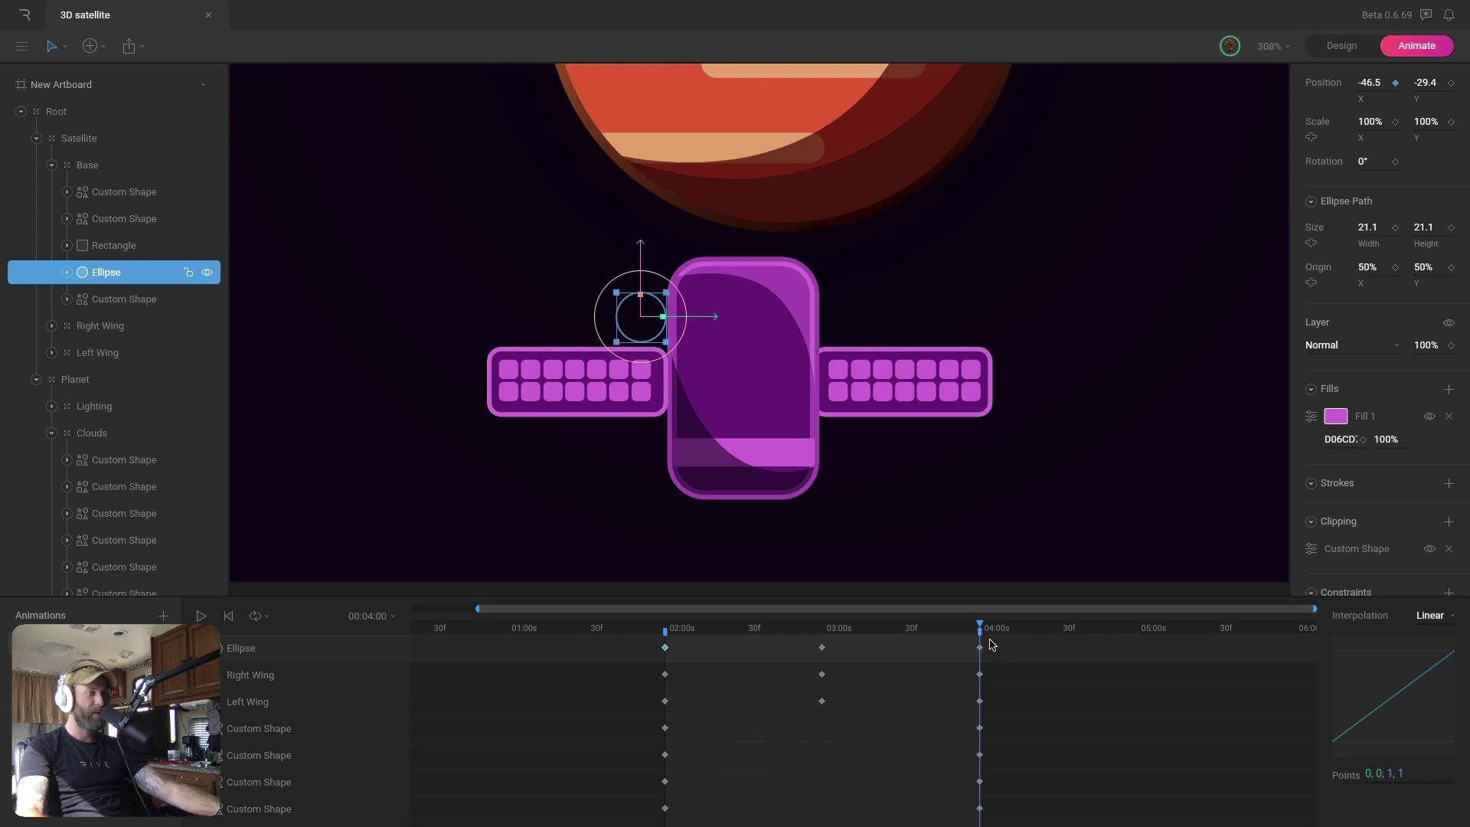
# Key the Ellipse's draw order as Normal at 00:02:00, Draw Rule 1 at 00:03:00 and Normal at 00:04:00
pyautogui.moveTo(770, 621); pyautogui.dragTo(728, 629)
pyautogui.click(665, 634)
pyautogui.scroll(-3, 1373, 501)
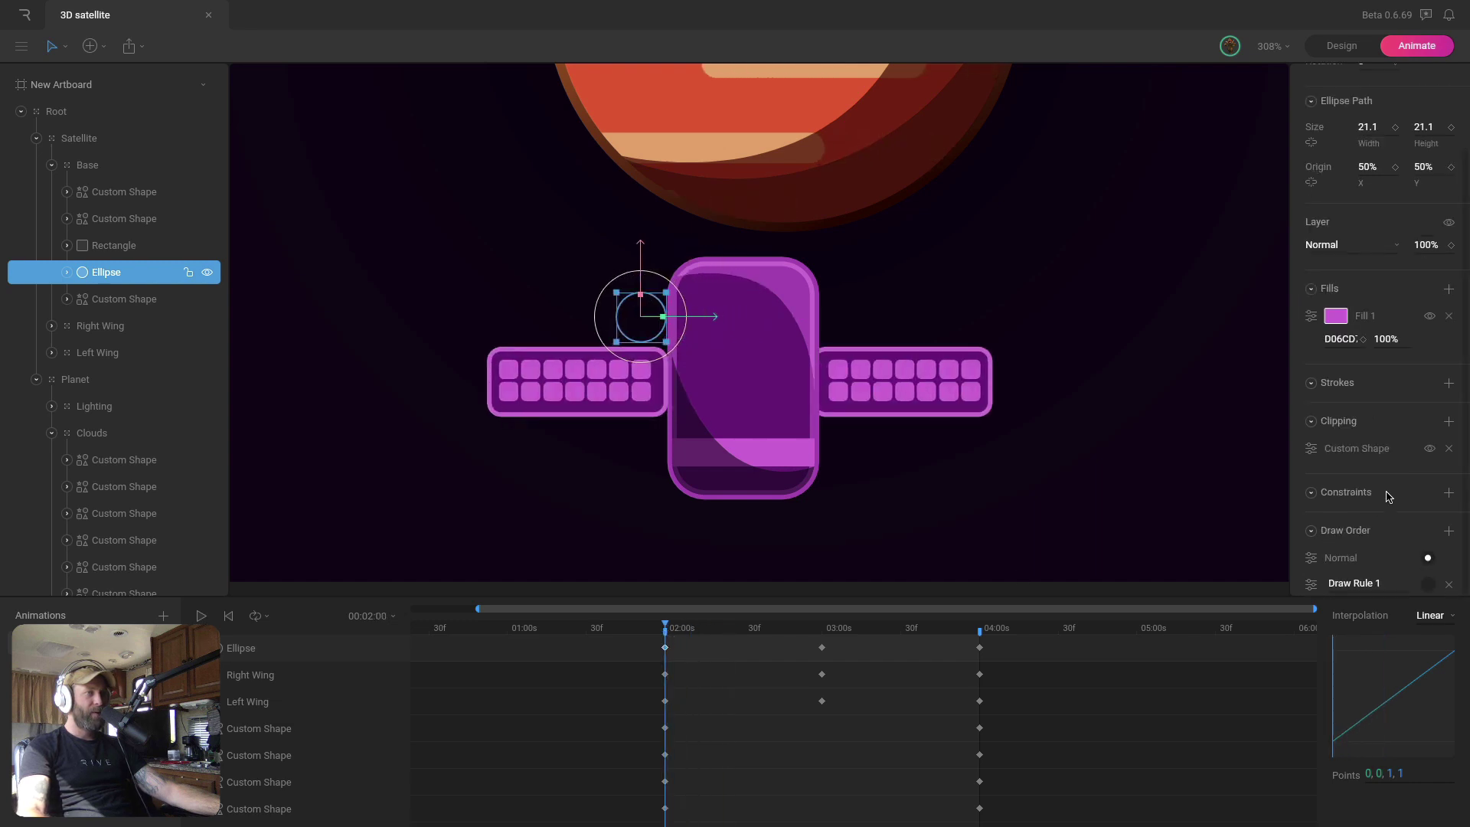
pyautogui.moveTo(706, 628); pyautogui.dragTo(824, 636)
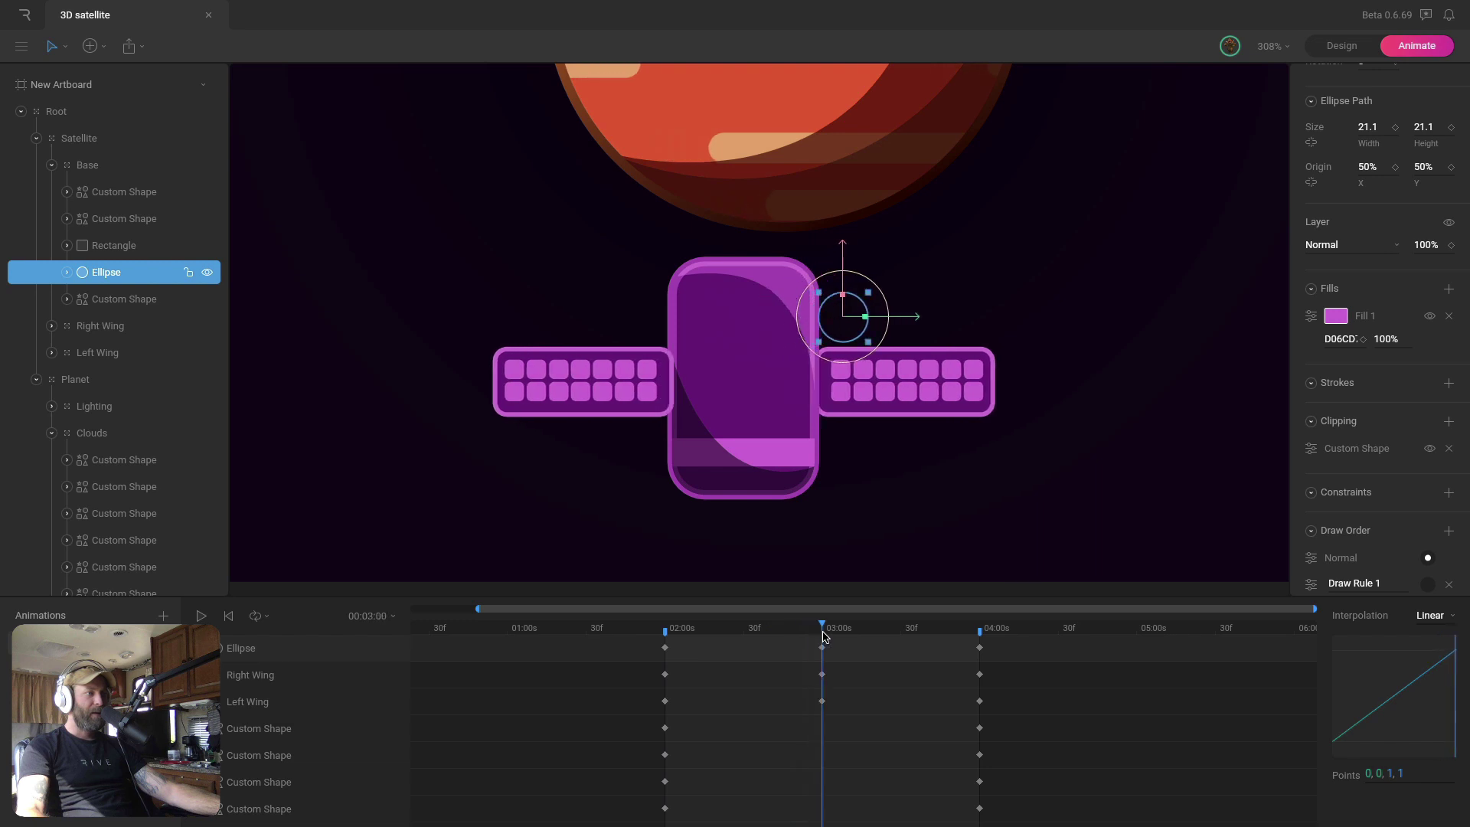
pyautogui.scroll(1, 1404, 567)
pyautogui.scroll(-1, 1429, 570)
pyautogui.moveTo(848, 632); pyautogui.dragTo(980, 630)
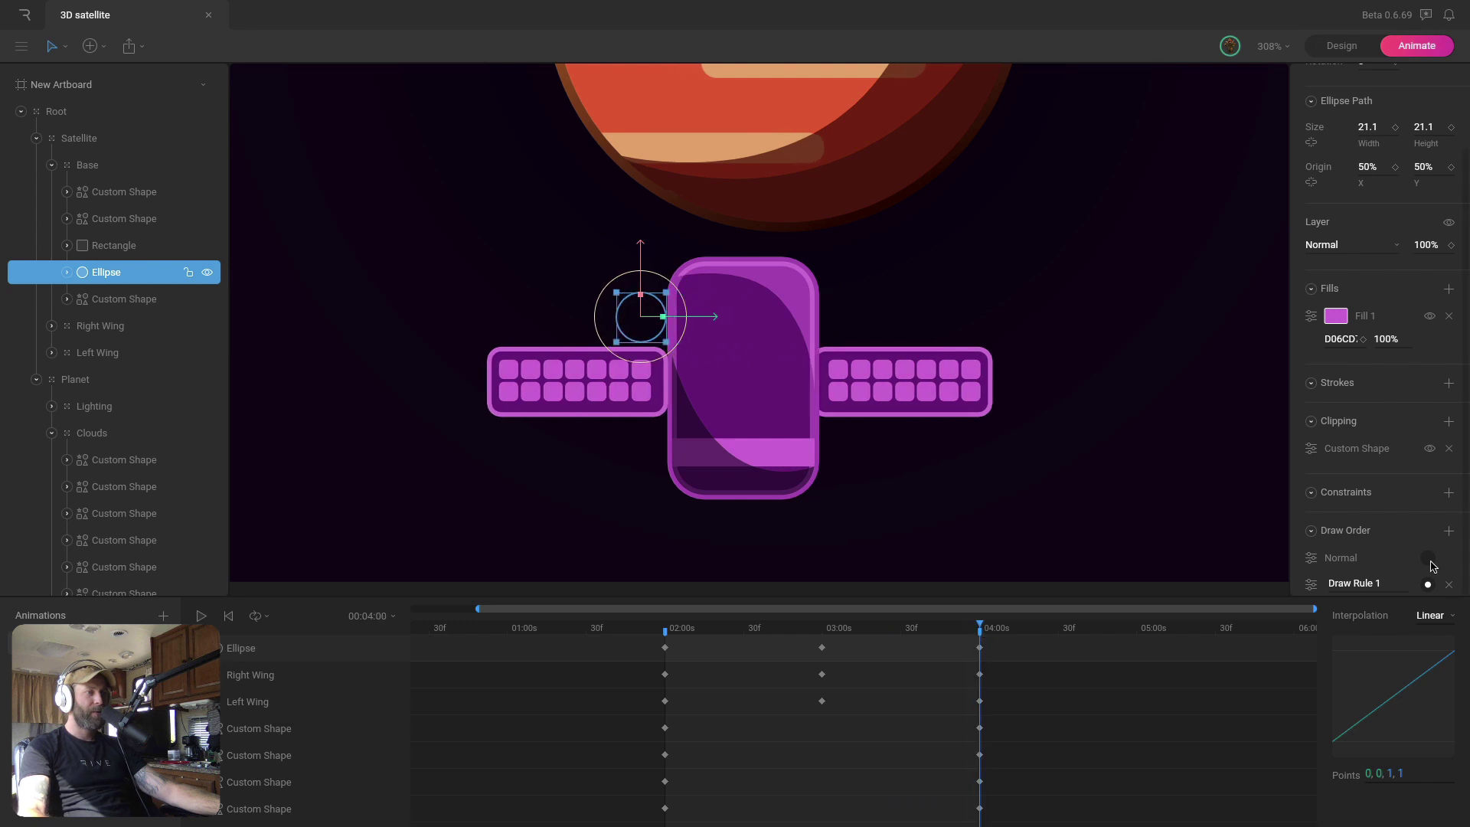
# Set the interpolation of all the Ellipse's position keys to Cubic, then collapse its keyed properties with the playhead at 00:03:00
pyautogui.click(668, 630)
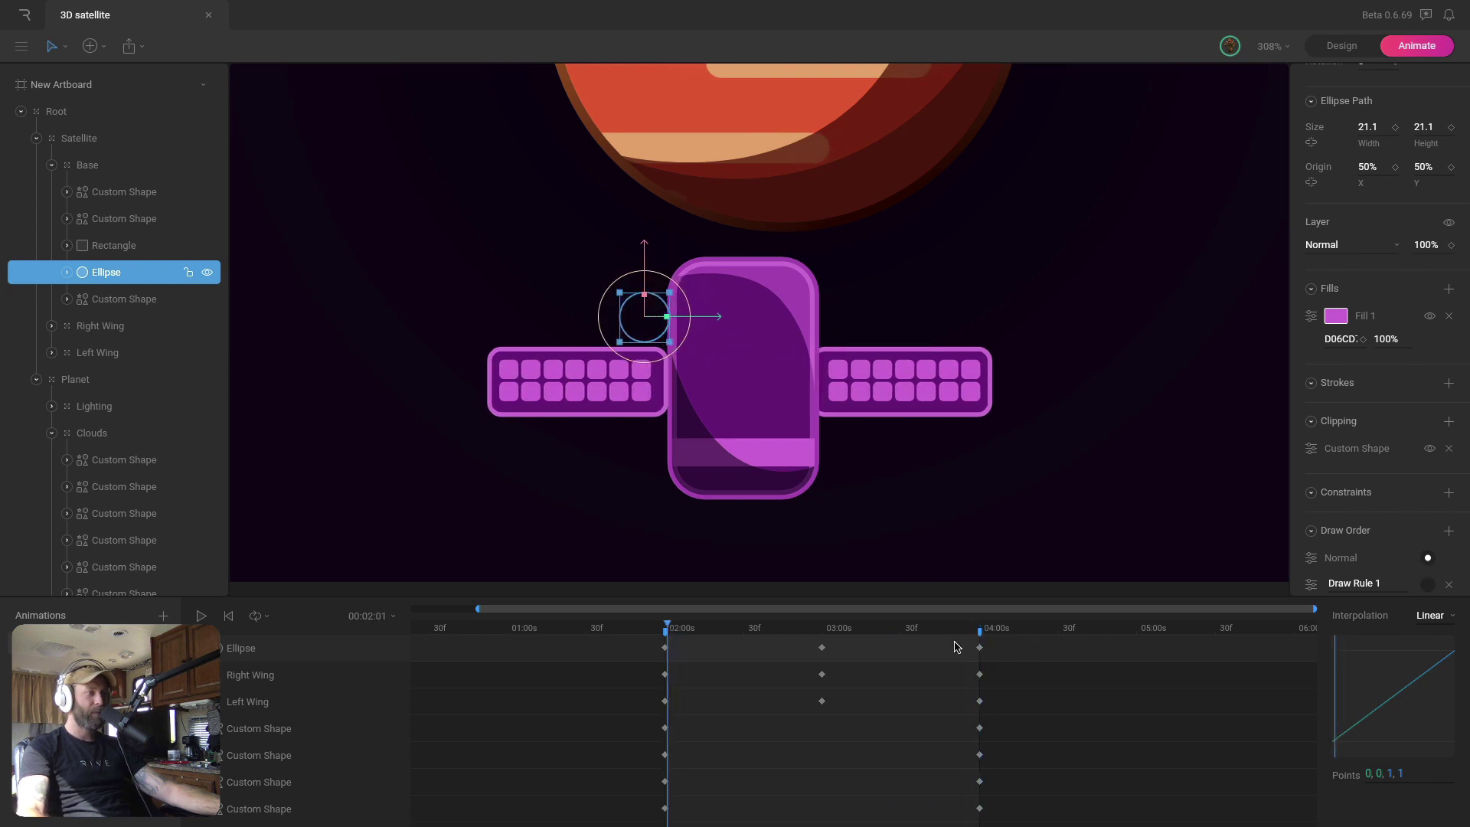
pyautogui.click(220, 648)
pyautogui.moveTo(1006, 669)
pyautogui.mouseDown()
pyautogui.moveTo(870, 694)
pyautogui.moveTo(633, 697)
pyautogui.mouseUp()
pyautogui.click(1431, 617)
pyautogui.click(1430, 674)
pyautogui.moveTo(687, 628); pyautogui.dragTo(822, 630)
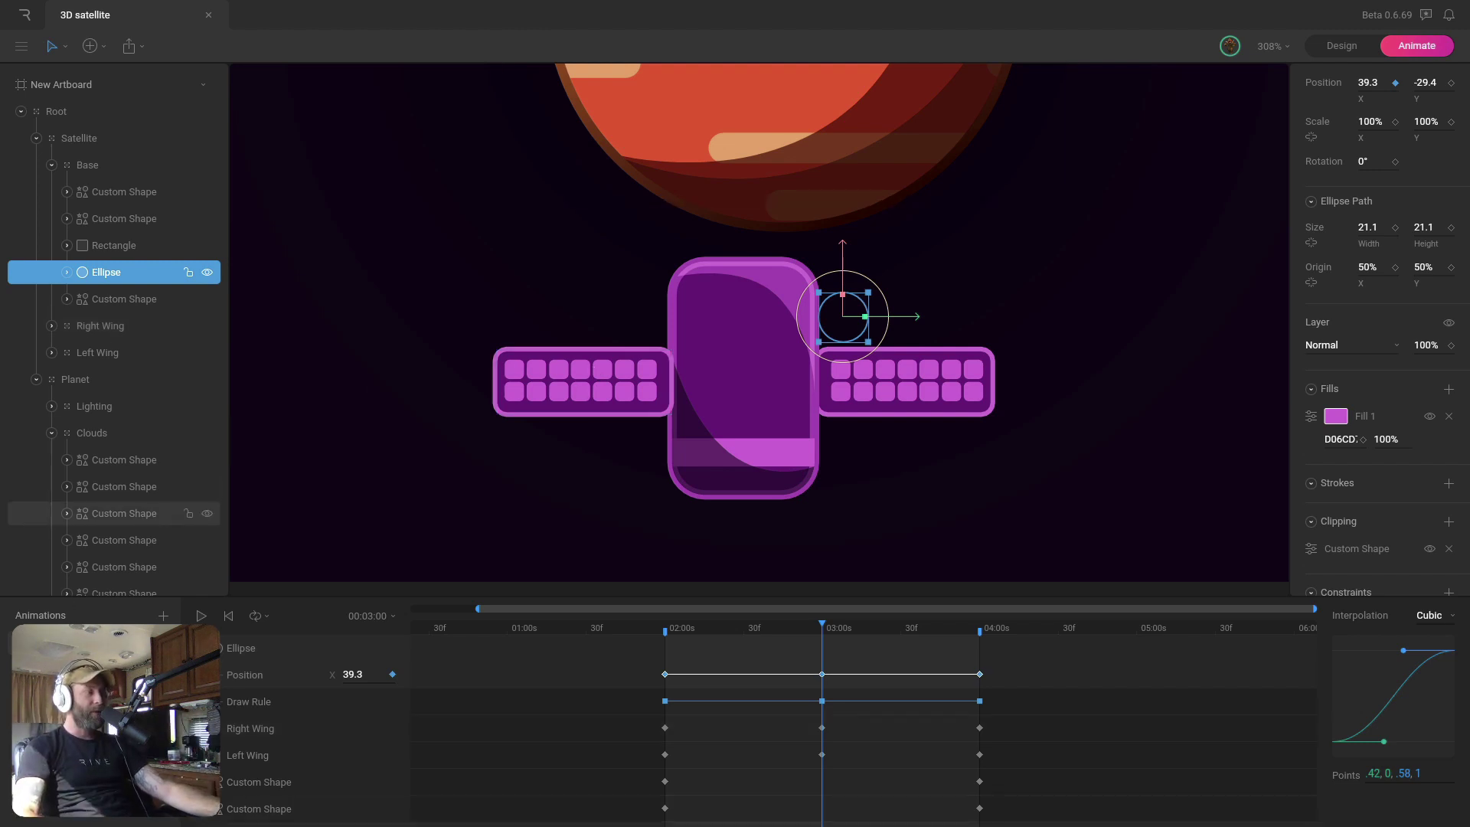
pyautogui.click(221, 649)
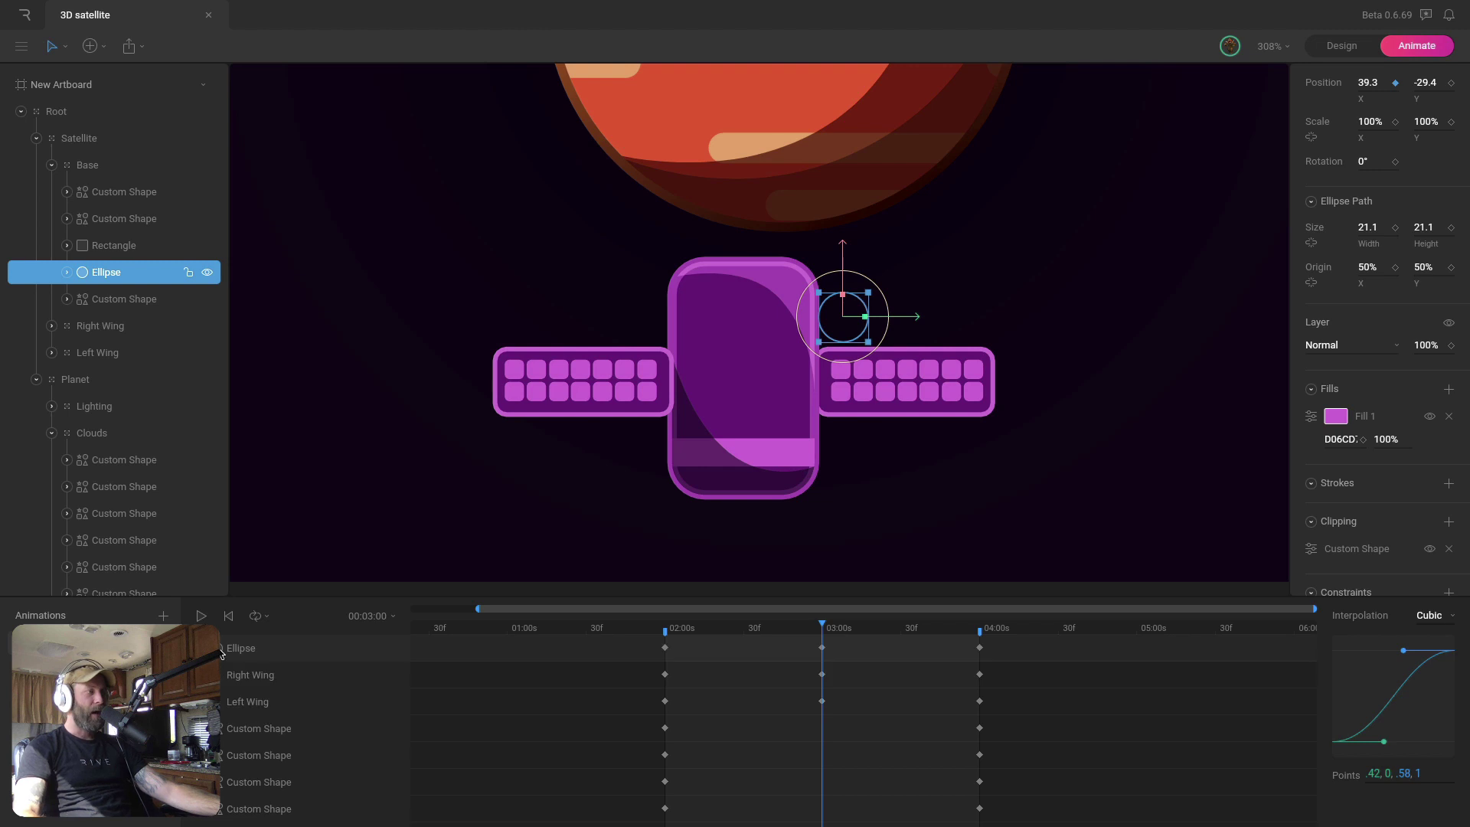
# Duplicate the Ellipse's keys at 00:03:00 and 00:04:00 and place the copies at 00:01:00 and 00:02:00
pyautogui.moveTo(789, 650); pyautogui.dragTo(991, 649)
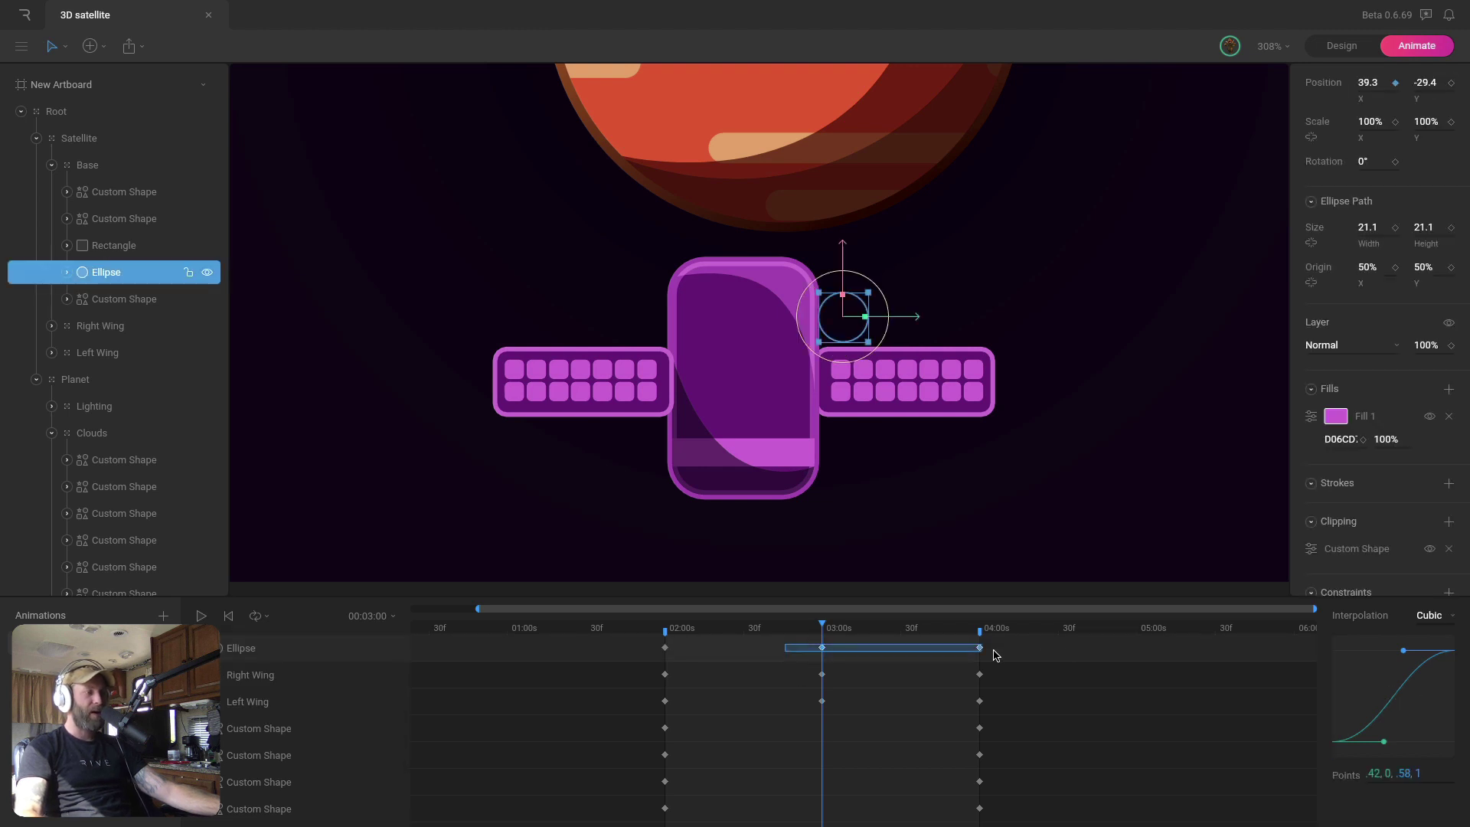
pyautogui.keyDown('super'); pyautogui.click(822, 648); pyautogui.keyUp('super')
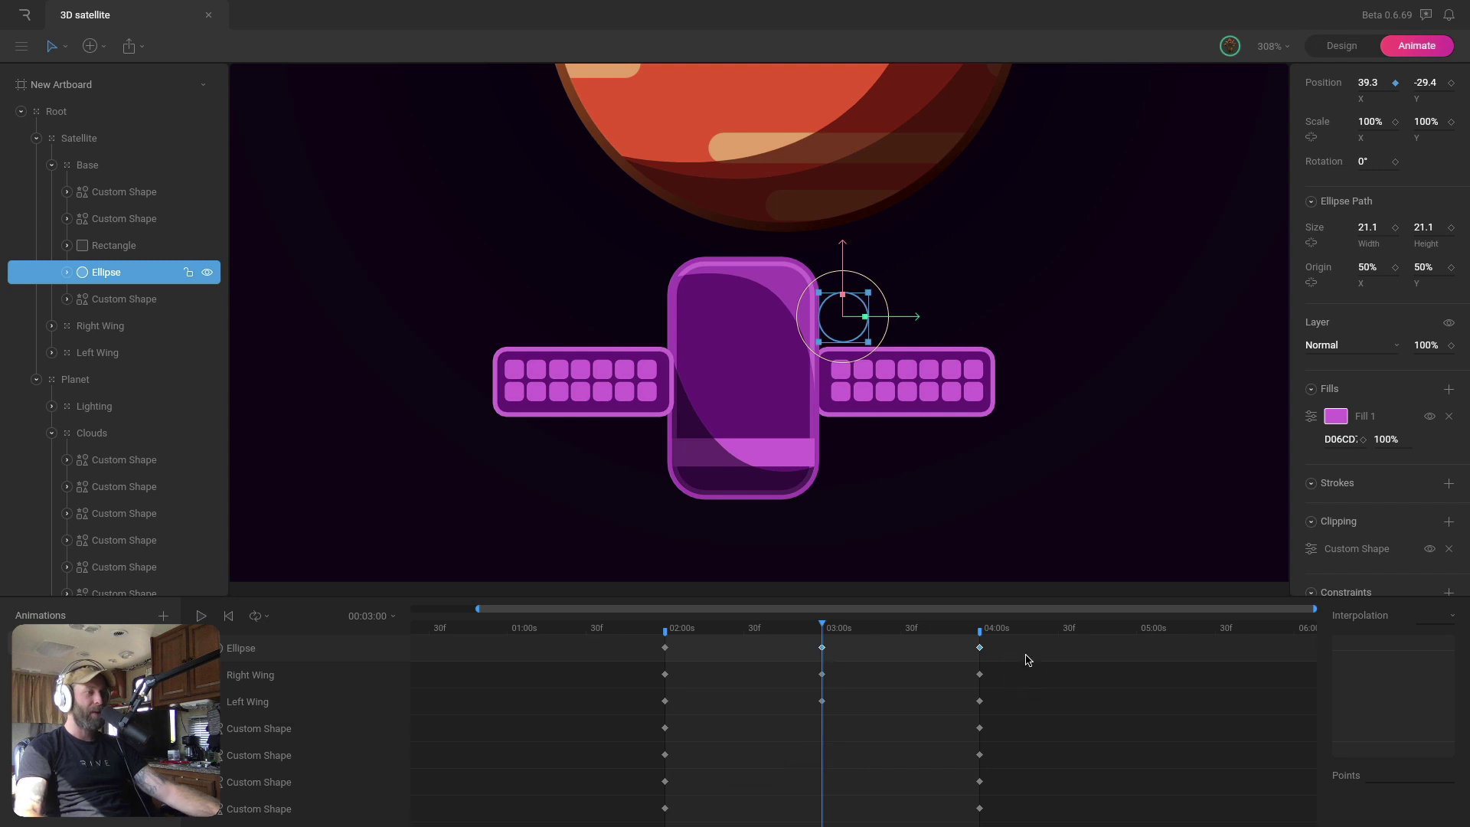
pyautogui.moveTo(420, 634); pyautogui.dragTo(412, 632)
pyautogui.press('super+v')
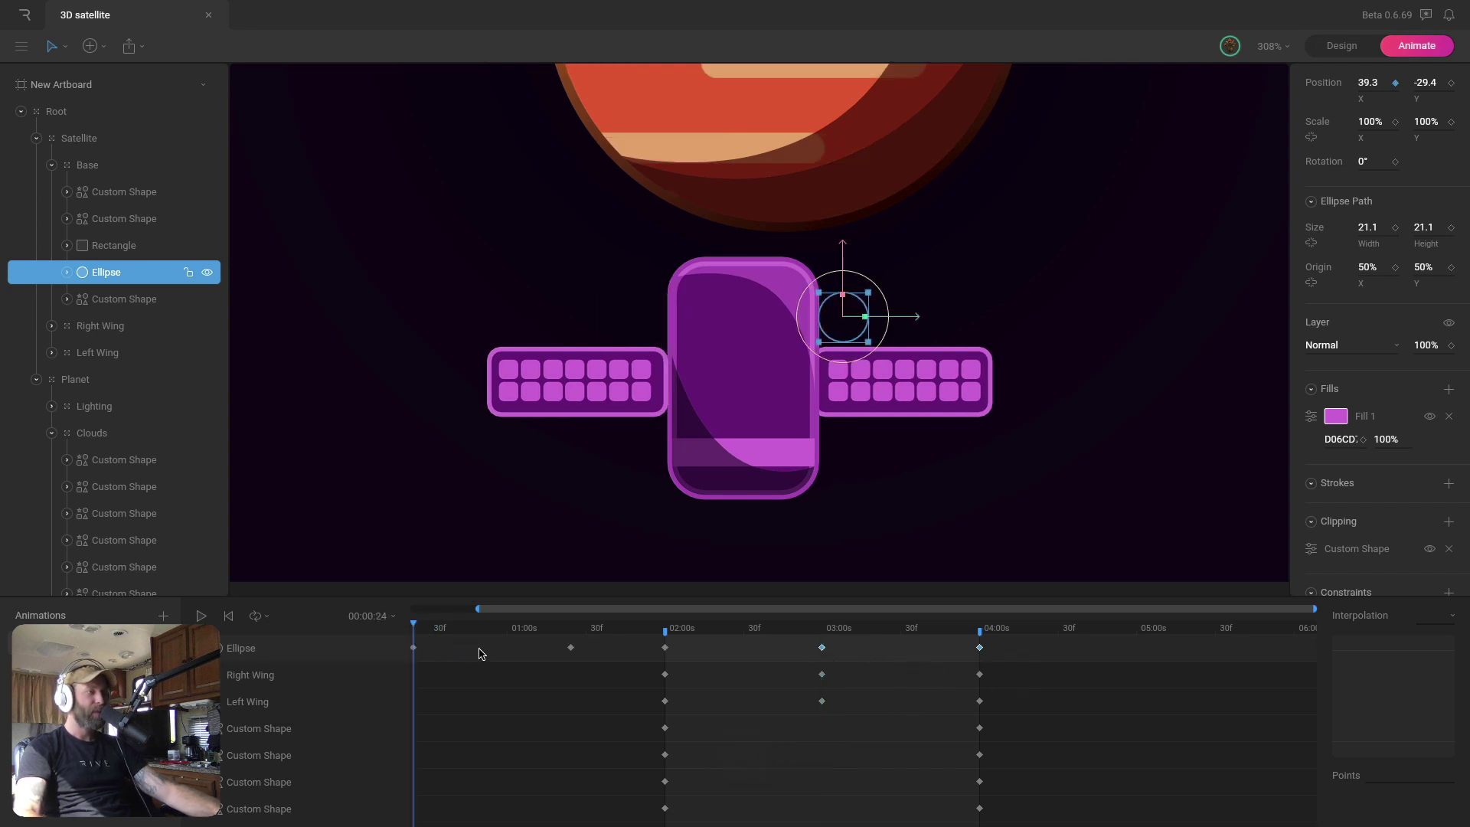
pyautogui.moveTo(605, 641); pyautogui.dragTo(410, 663)
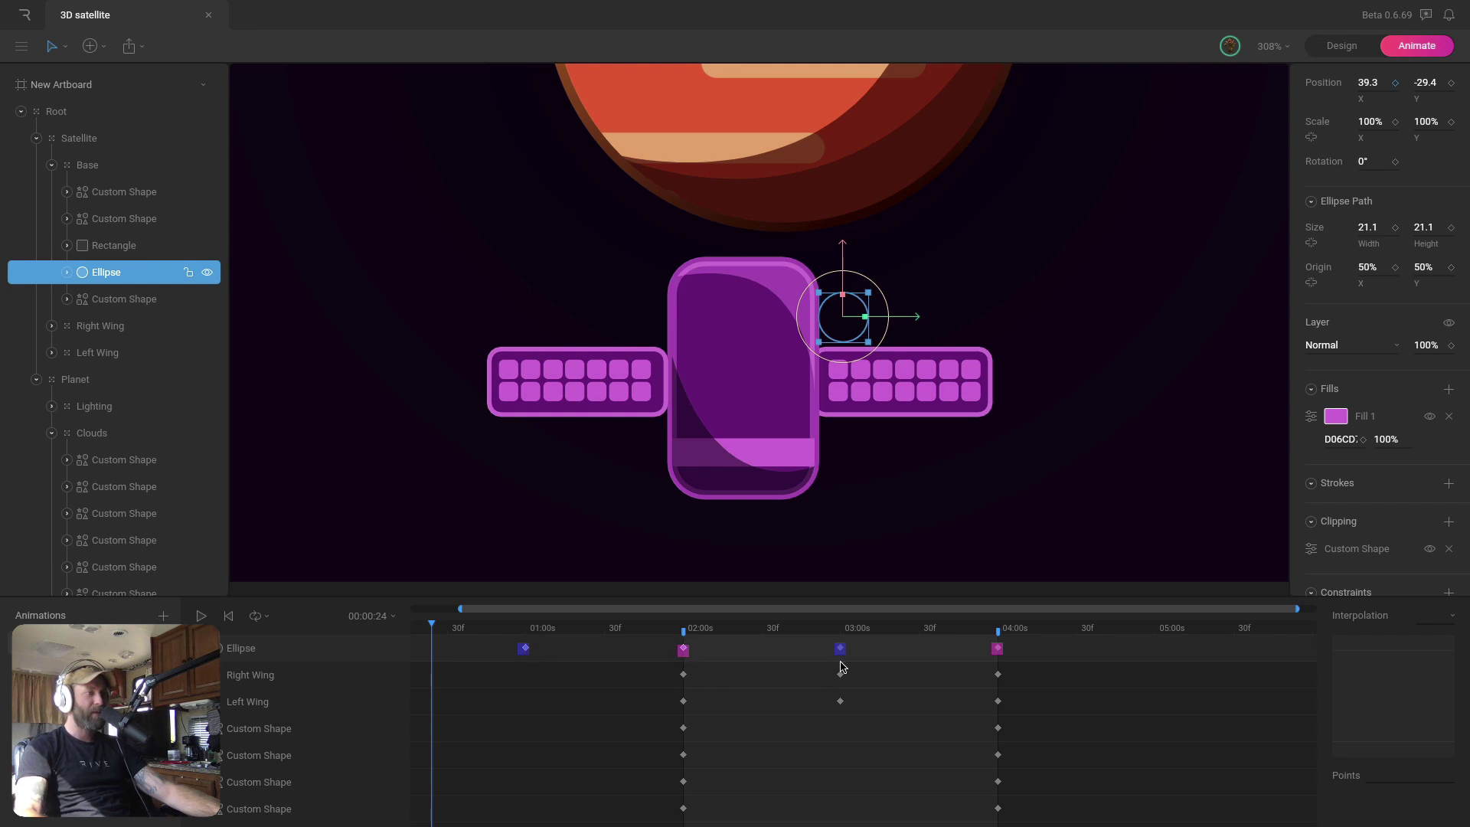
# Shift all four sets of Ellipse keys about half a second later on the timeline
pyautogui.moveTo(530, 631); pyautogui.dragTo(699, 629)
pyautogui.moveTo(482, 642); pyautogui.dragTo(1013, 663)
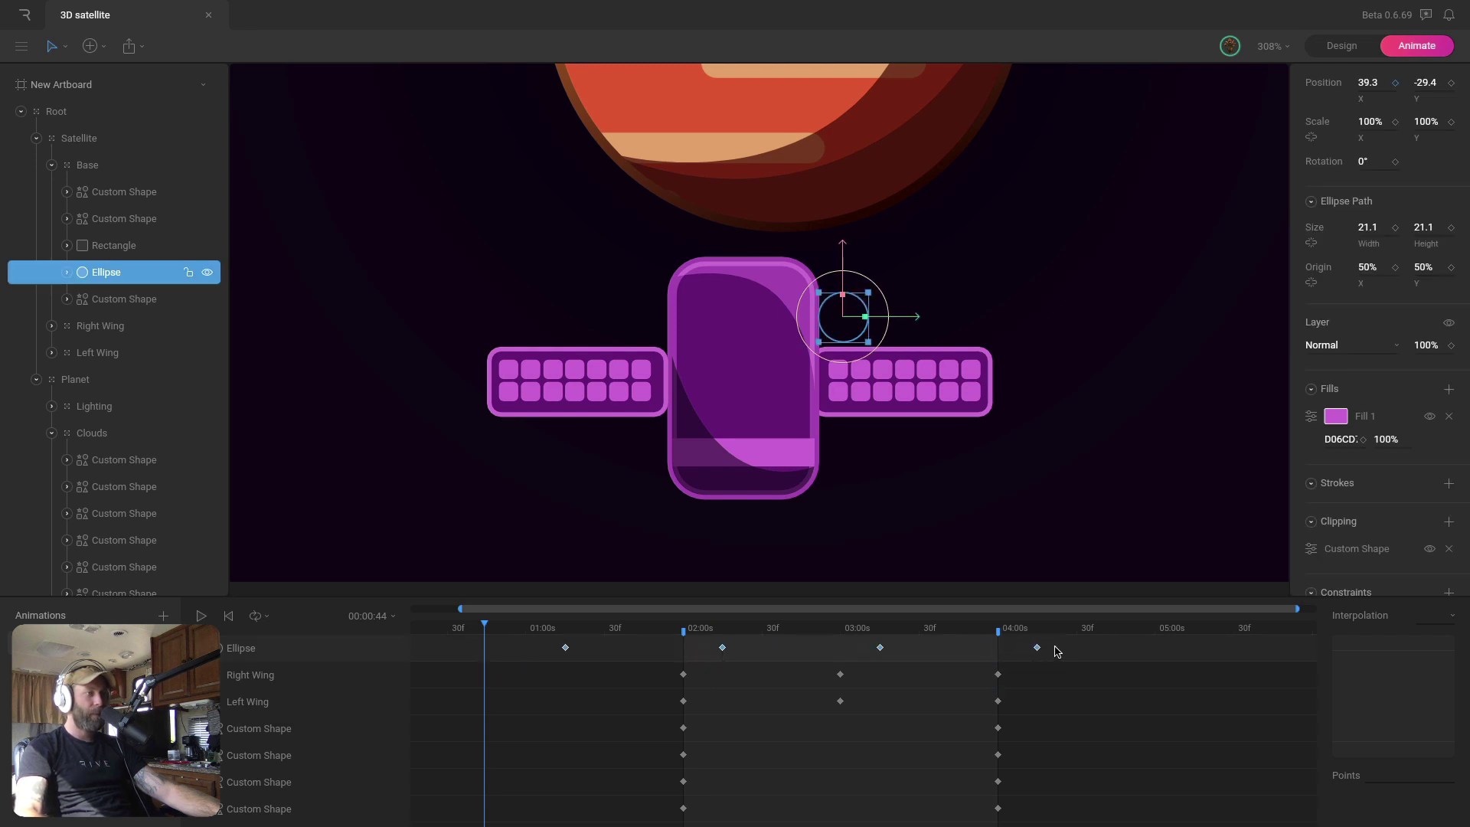
pyautogui.moveTo(684, 627); pyautogui.dragTo(890, 640)
# Play the looping animation with nothing selected to review the Ellipse's offset motion, and stop it
pyautogui.press('space')
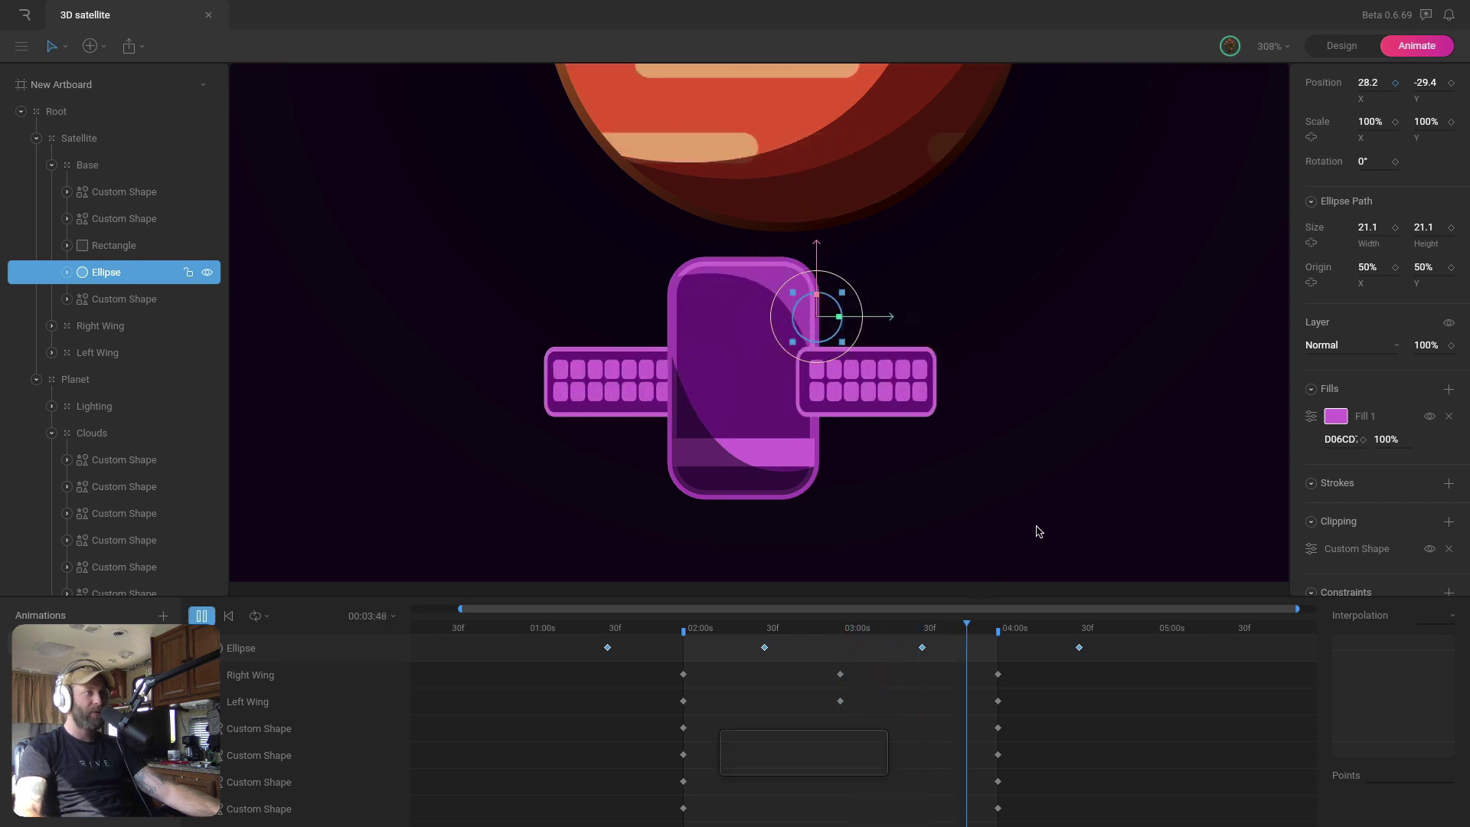
pyautogui.click(1049, 498)
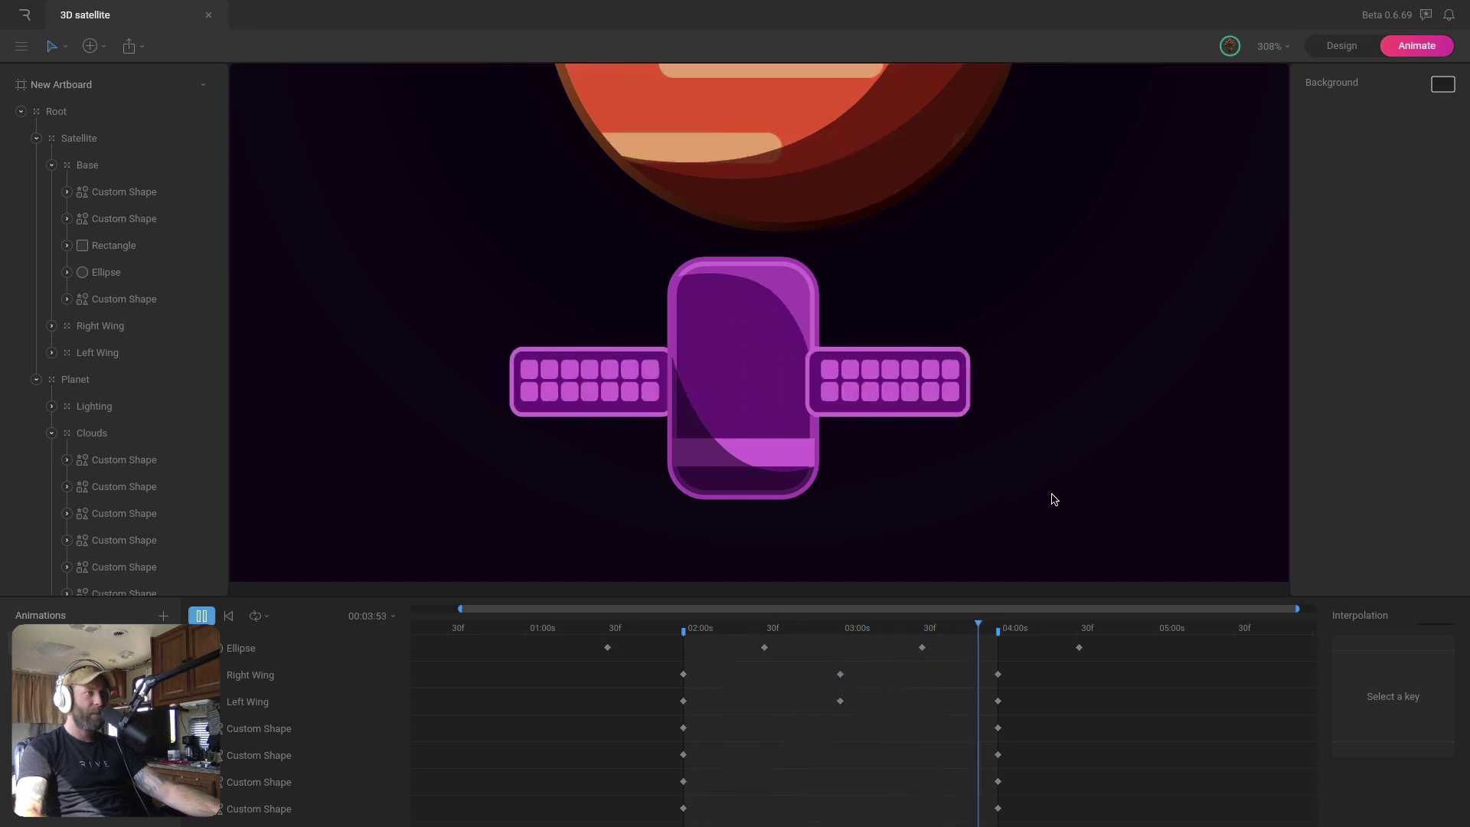
pyautogui.press('space')
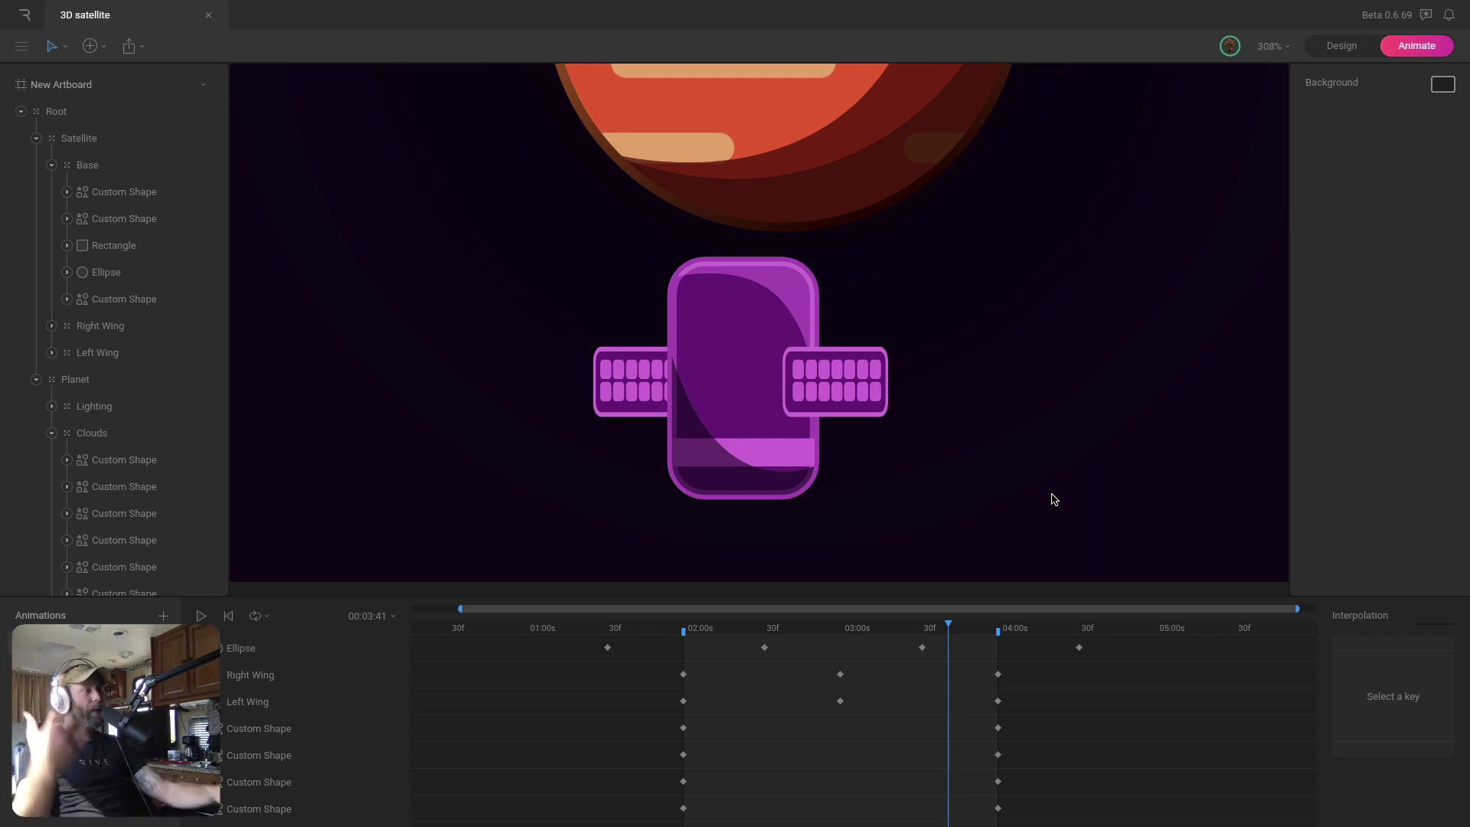
# Collapse the Planet, Base and Satellite groups in the hierarchy
pyautogui.click(36, 380)
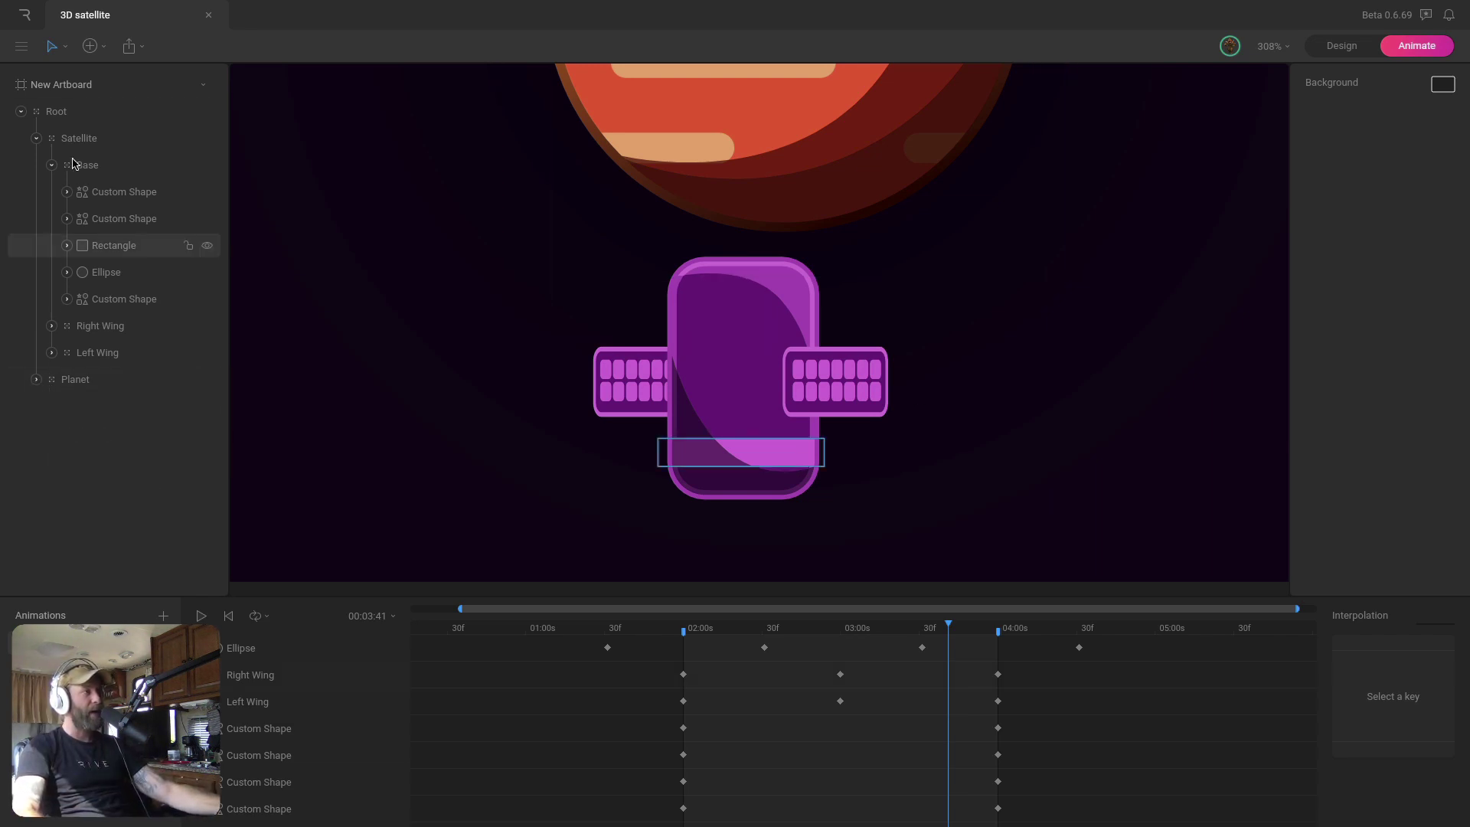
pyautogui.click(50, 163)
pyautogui.click(36, 138)
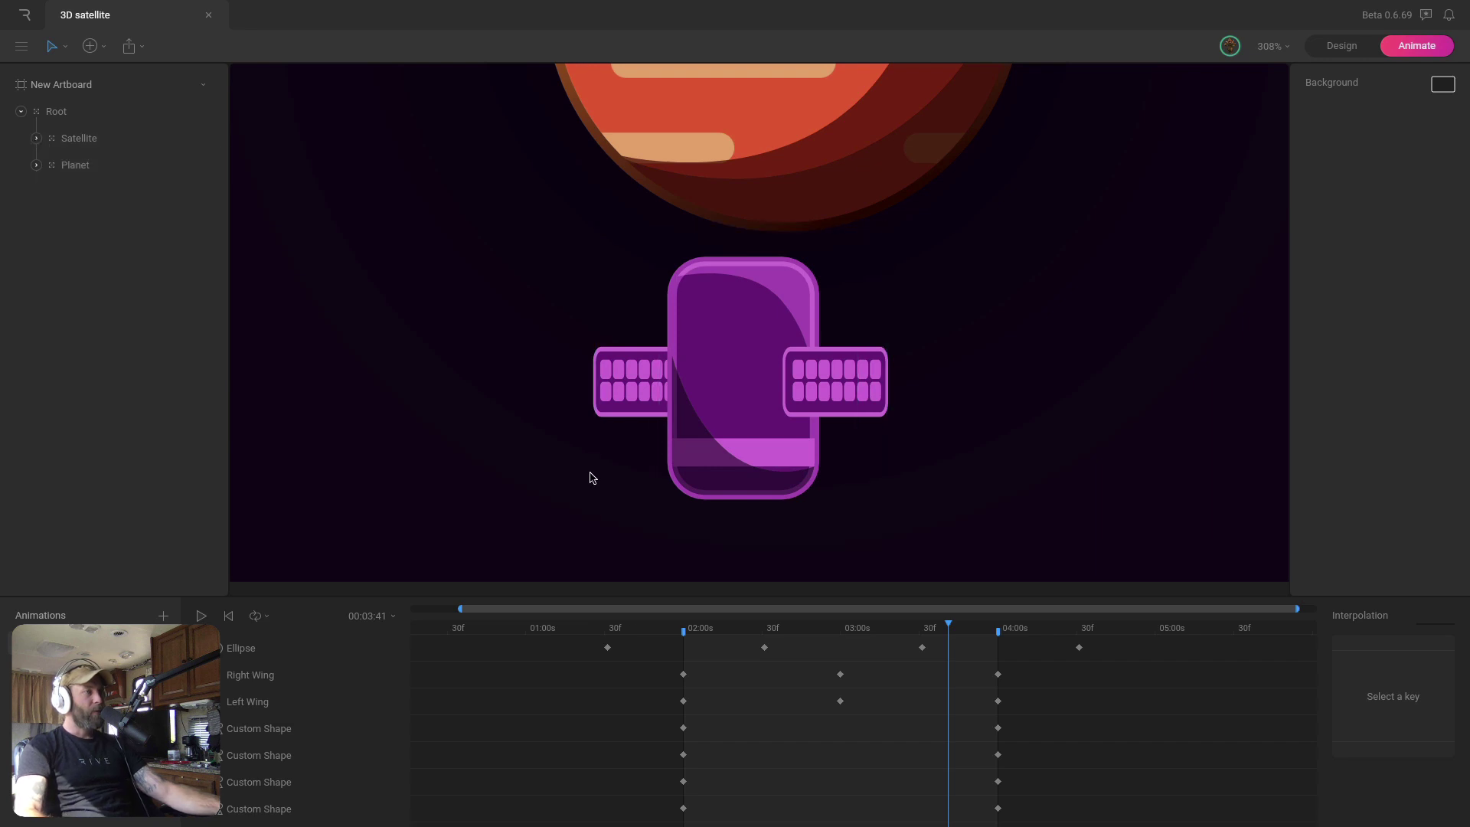
# Rotate the whole Satellite group to -45° at 00:02:00
pyautogui.scroll(-5, 590, 479)
pyautogui.click(653, 492)
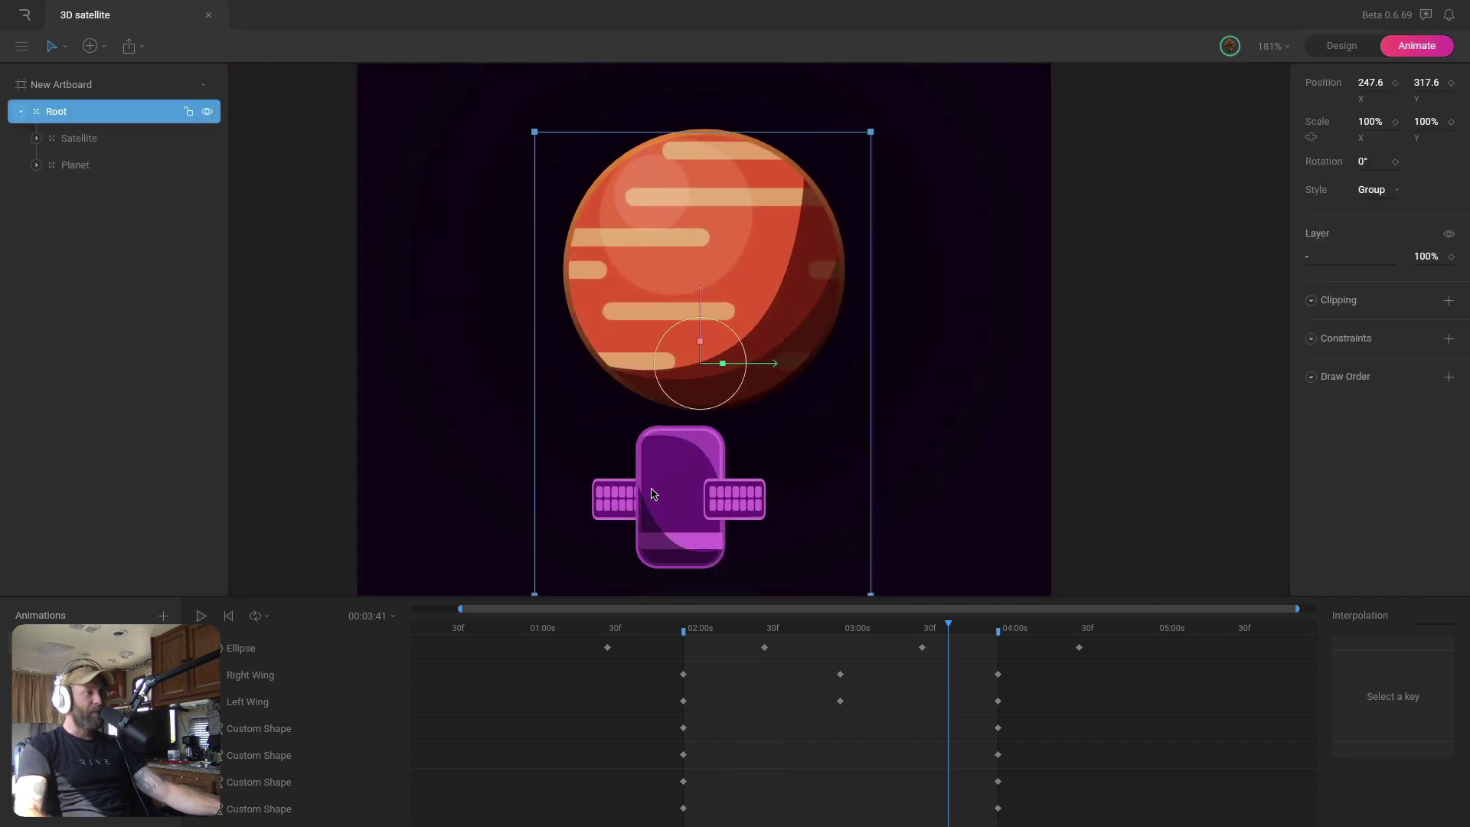
pyautogui.click(77, 139)
pyautogui.moveTo(693, 628); pyautogui.dragTo(683, 627)
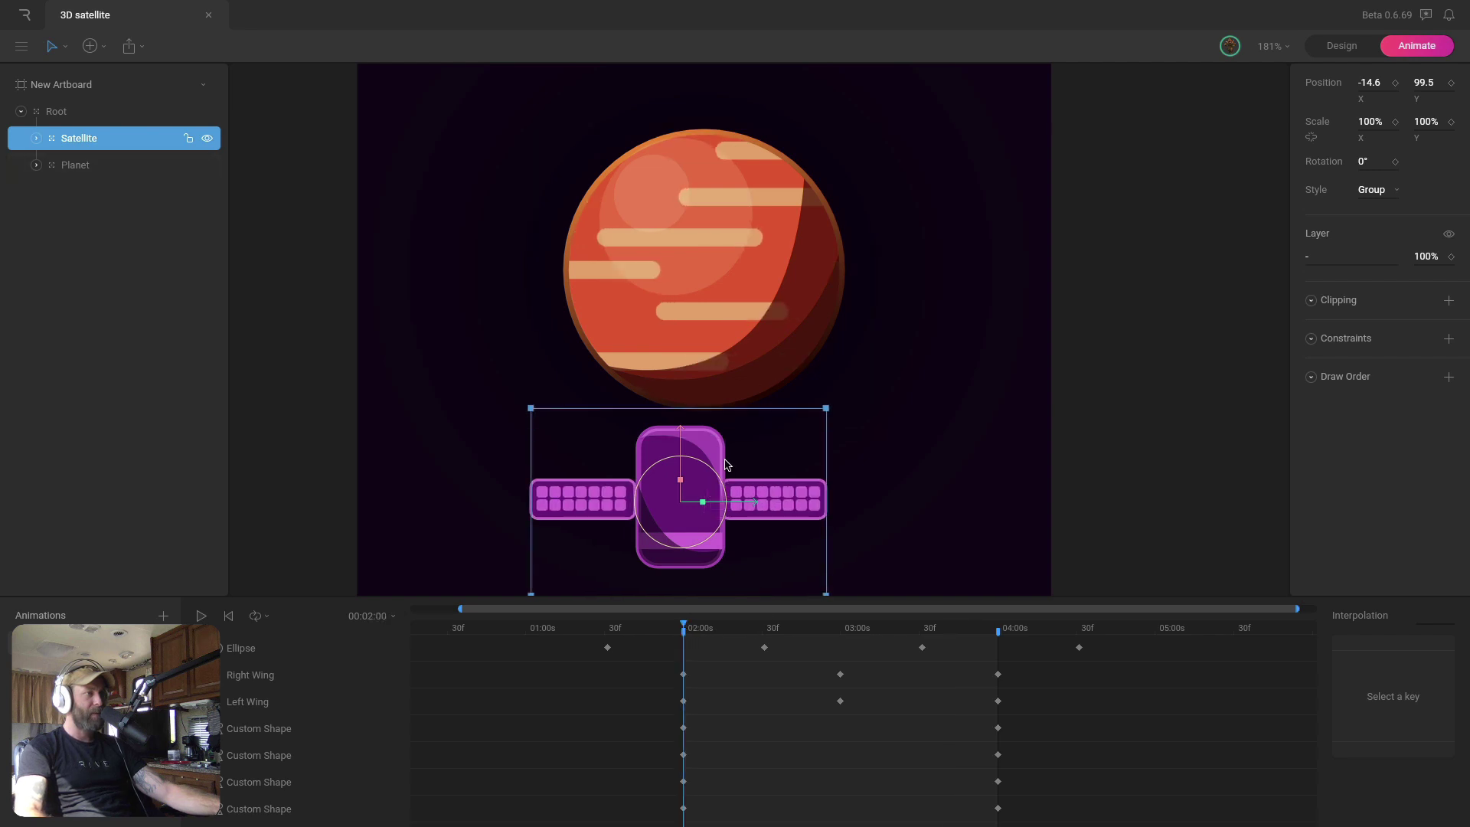
pyautogui.press('shift')
pyautogui.moveTo(708, 460); pyautogui.dragTo(632, 159)
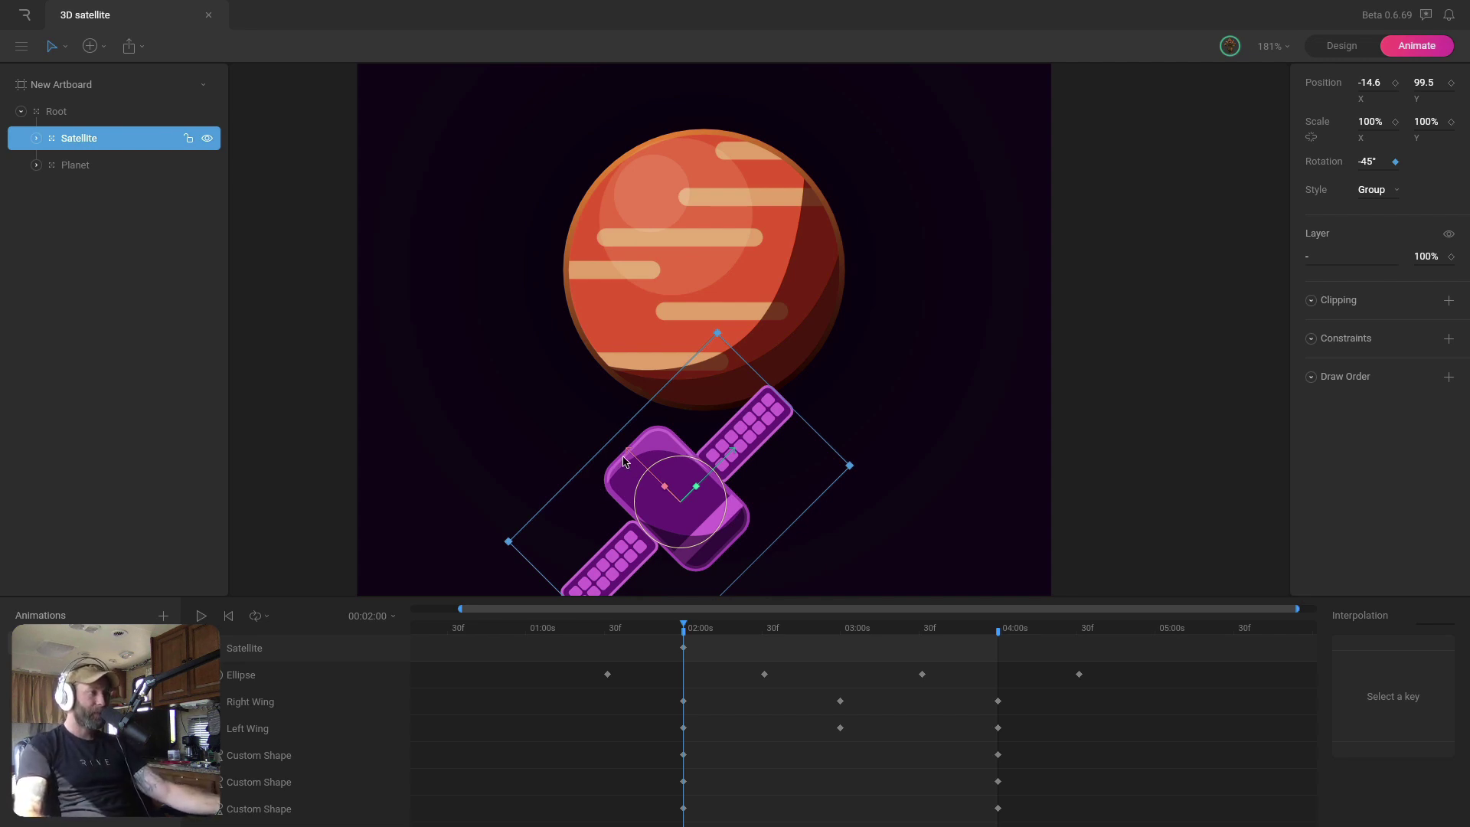
# Move the Satellite group below-left of the planet to -106.6, 62.3 at 00:02:00, and above-right to 133.2, -177.6 at 00:03:00
pyautogui.moveTo(631, 461); pyautogui.dragTo(516, 409)
pyautogui.moveTo(643, 371); pyautogui.dragTo(502, 408)
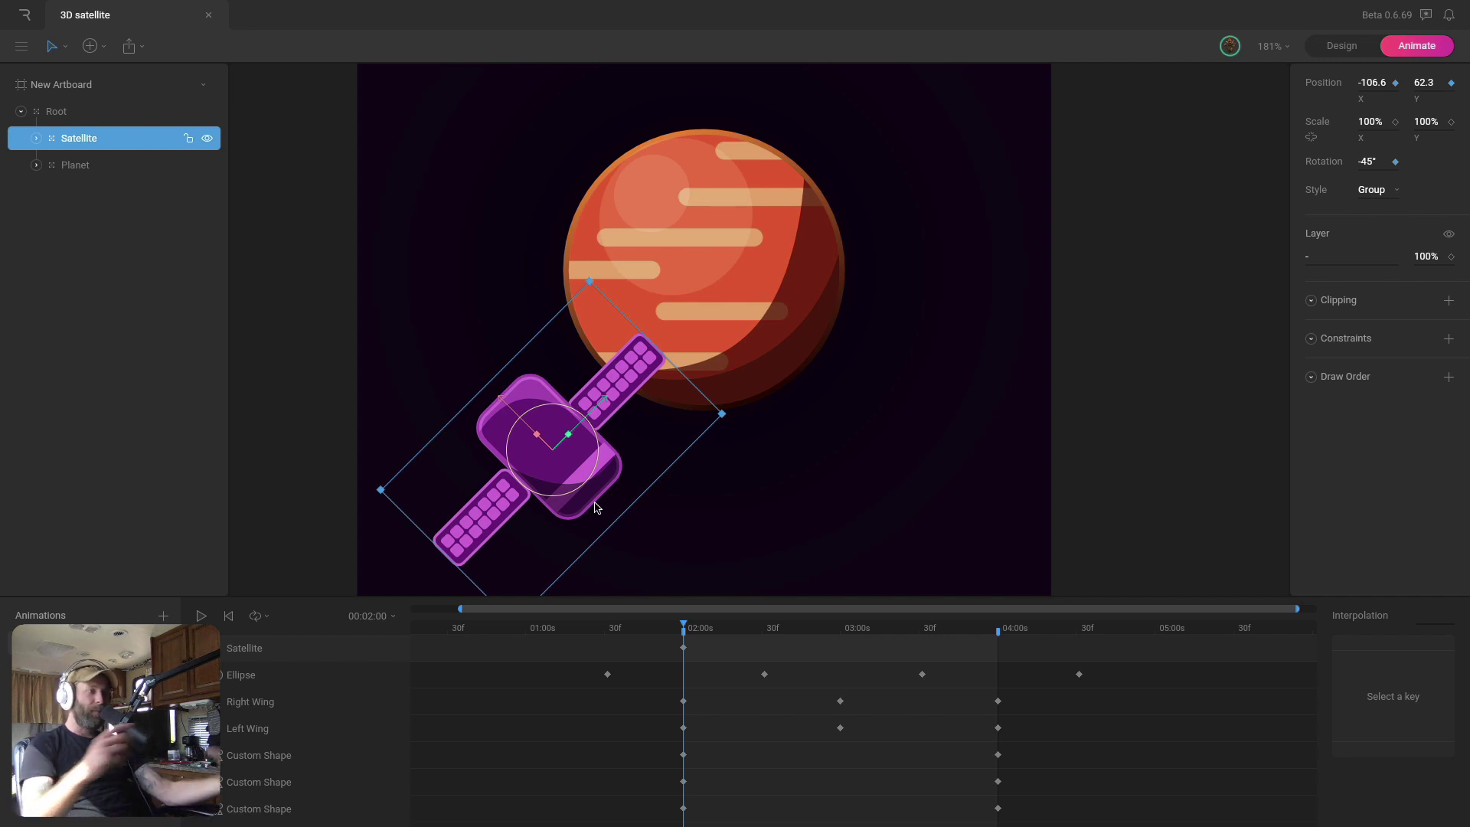
pyautogui.moveTo(741, 632); pyautogui.dragTo(841, 640)
pyautogui.moveTo(621, 368); pyautogui.dragTo(780, 208)
pyautogui.moveTo(890, 178); pyautogui.dragTo(963, 113)
pyautogui.scroll(3, 978, 361)
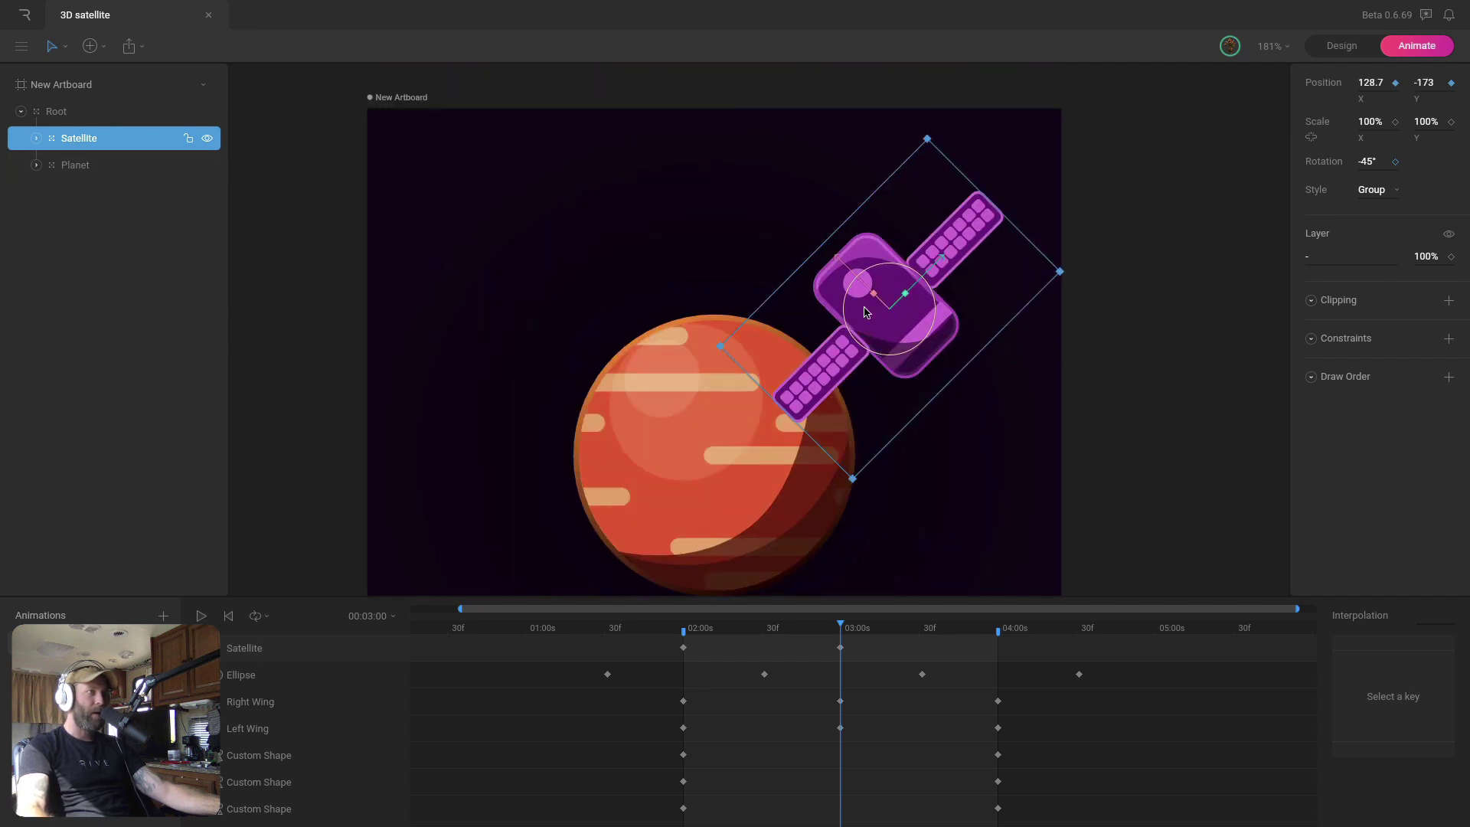
pyautogui.moveTo(918, 272); pyautogui.dragTo(924, 265)
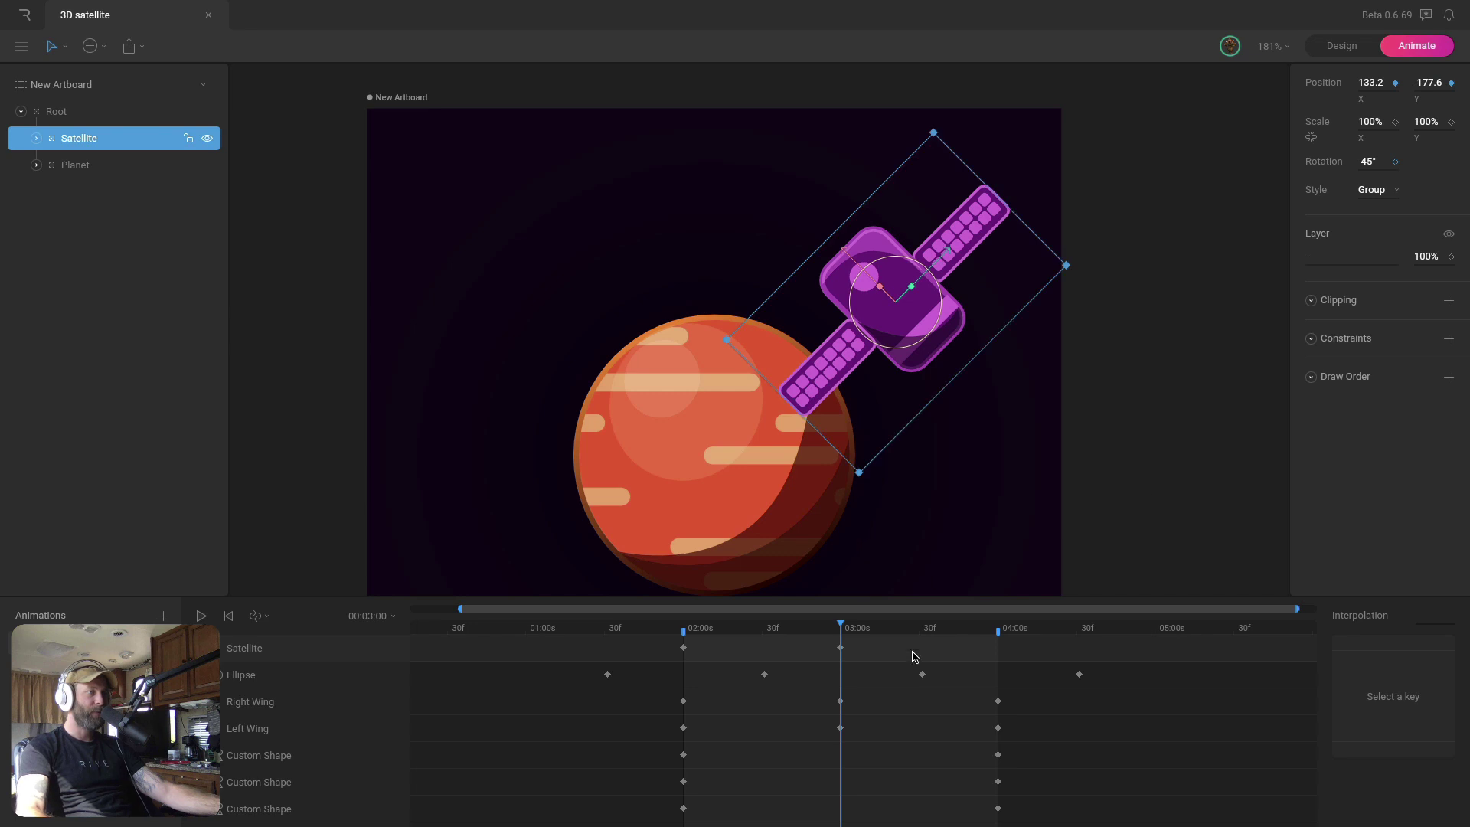
# Copy the Satellite's 00:02:00 position and rotation keys to 00:04:00, and scrub through the loop to check the motion
pyautogui.click(684, 648)
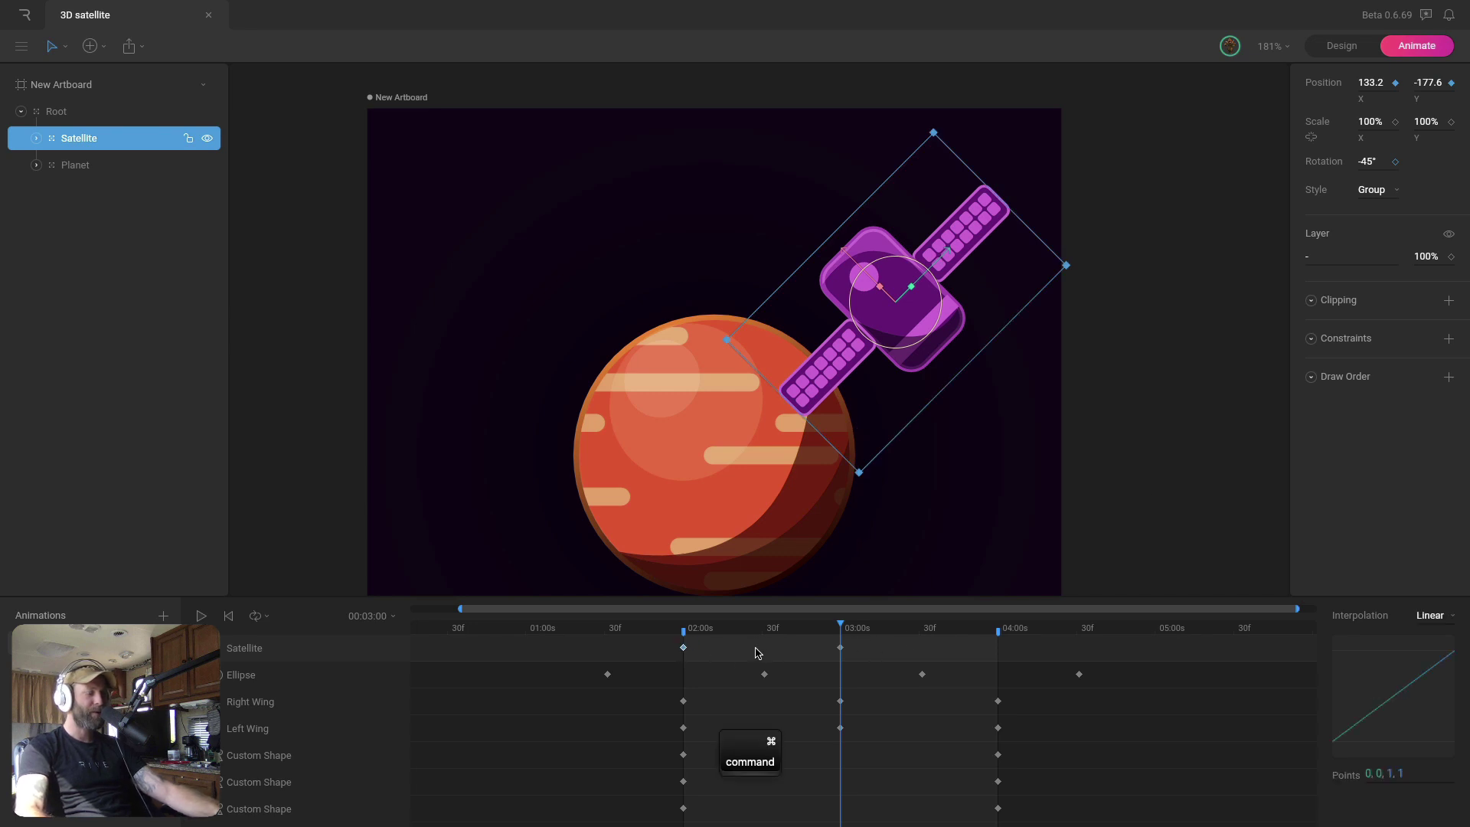
pyautogui.moveTo(841, 627); pyautogui.dragTo(997, 628)
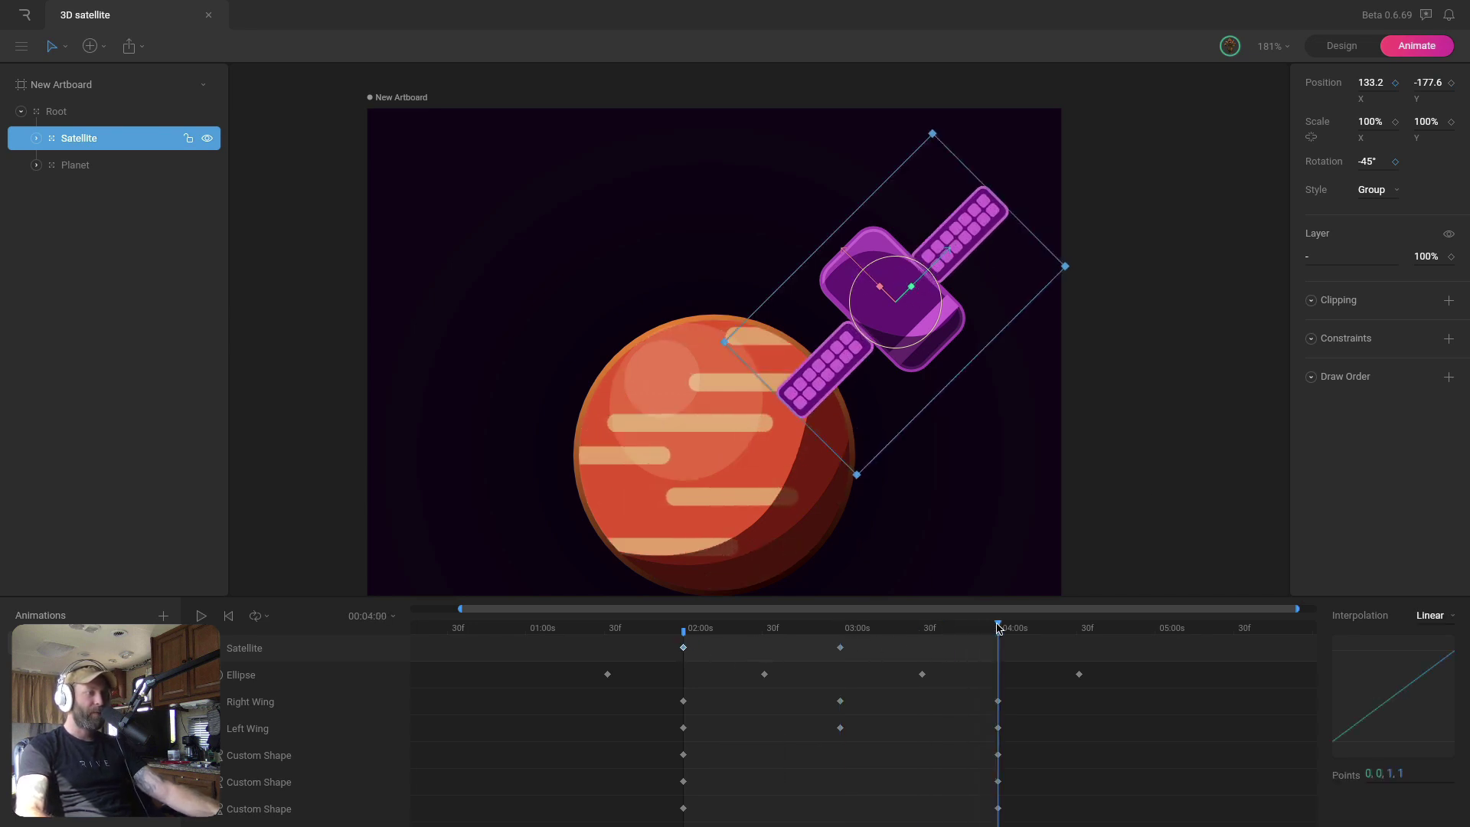
pyautogui.moveTo(896, 306); pyautogui.dragTo(564, 639)
pyautogui.moveTo(969, 502); pyautogui.dragTo(986, 385)
pyautogui.moveTo(902, 628); pyautogui.dragTo(683, 638)
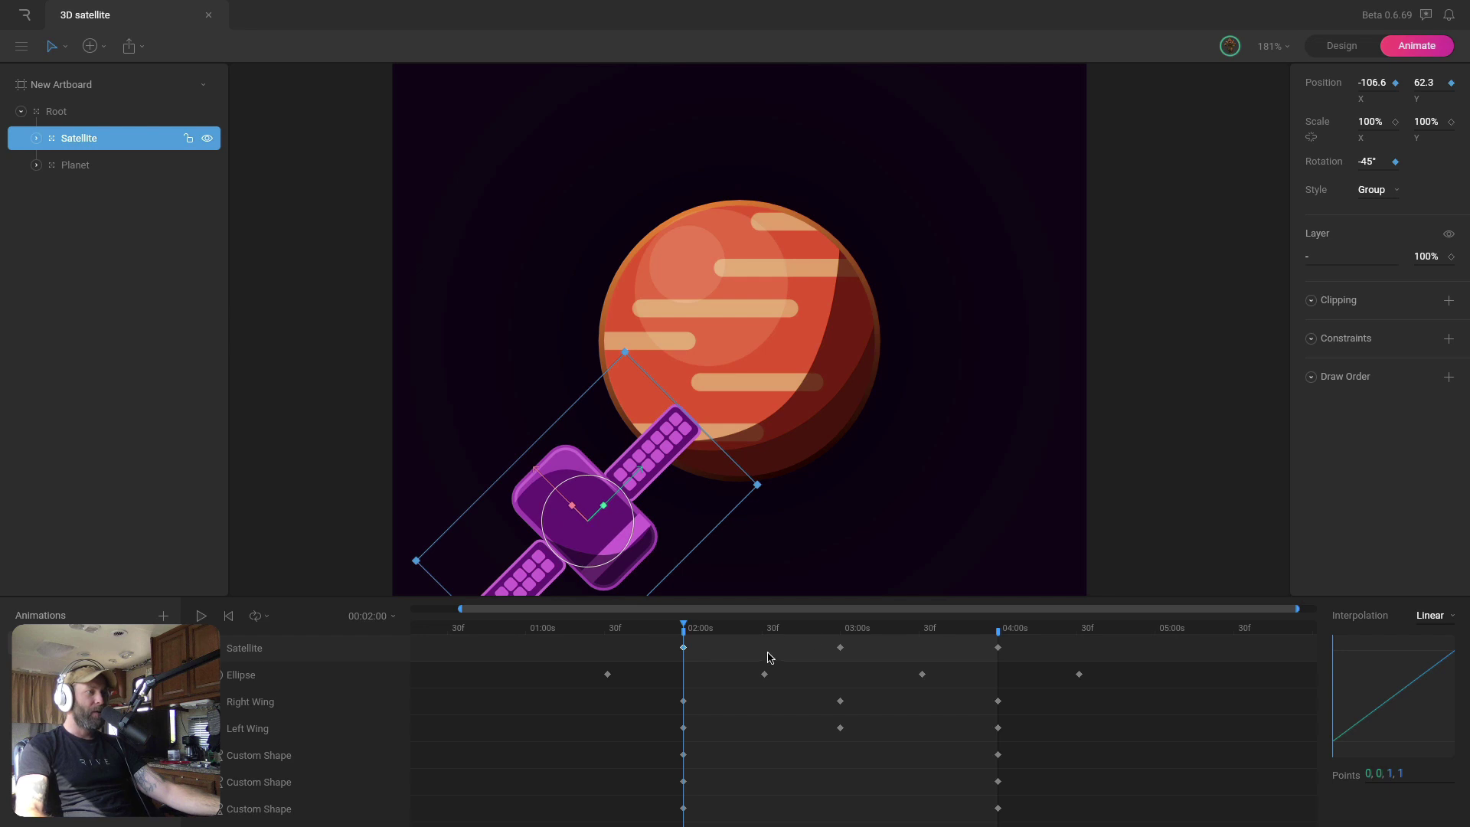
pyautogui.moveTo(844, 631); pyautogui.dragTo(683, 629)
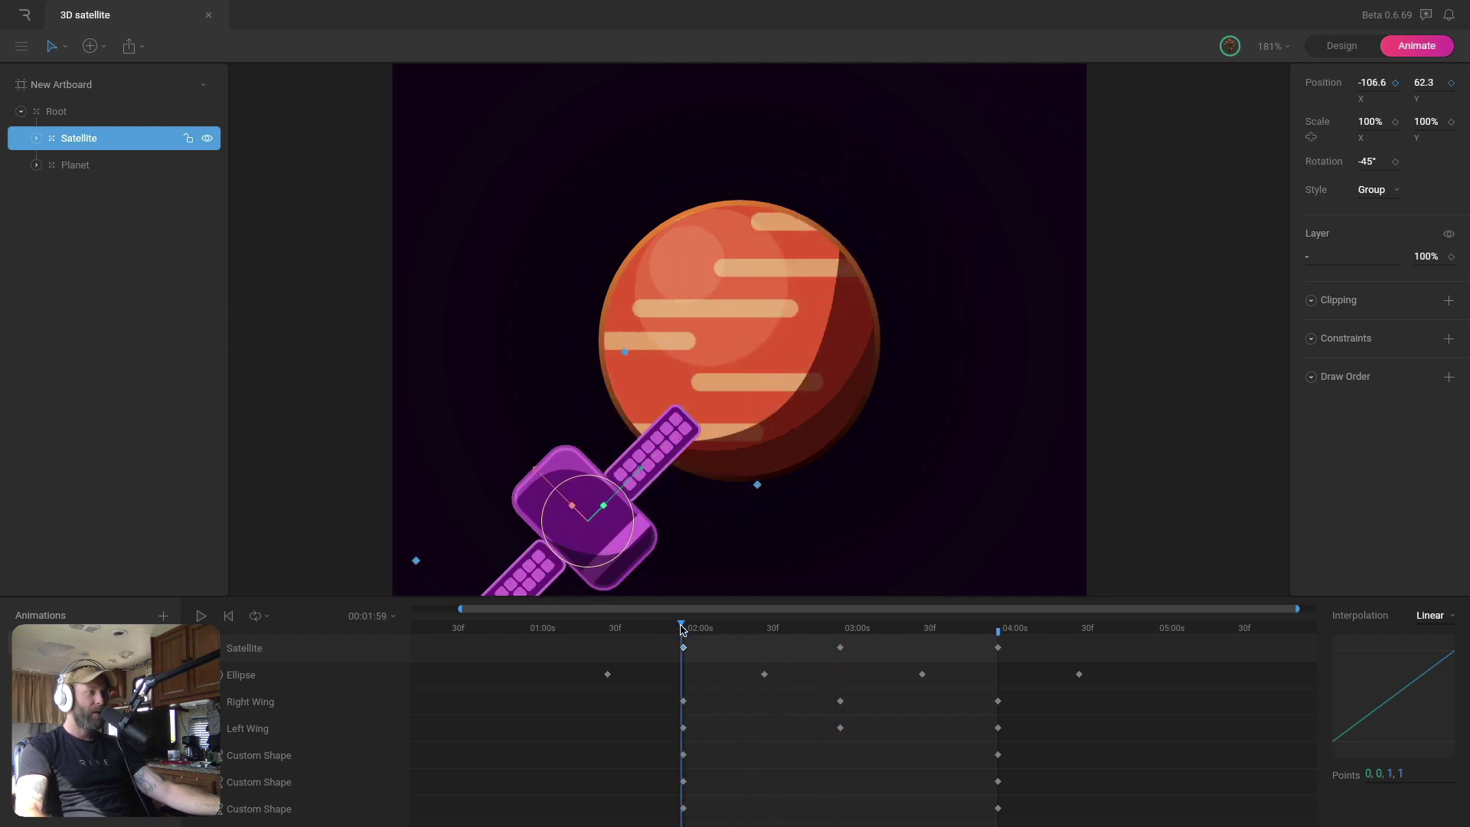
# Key the Satellite's scale at 100% at 00:02:00 and set both scale axes to 0% at 00:03:00
pyautogui.click(683, 648)
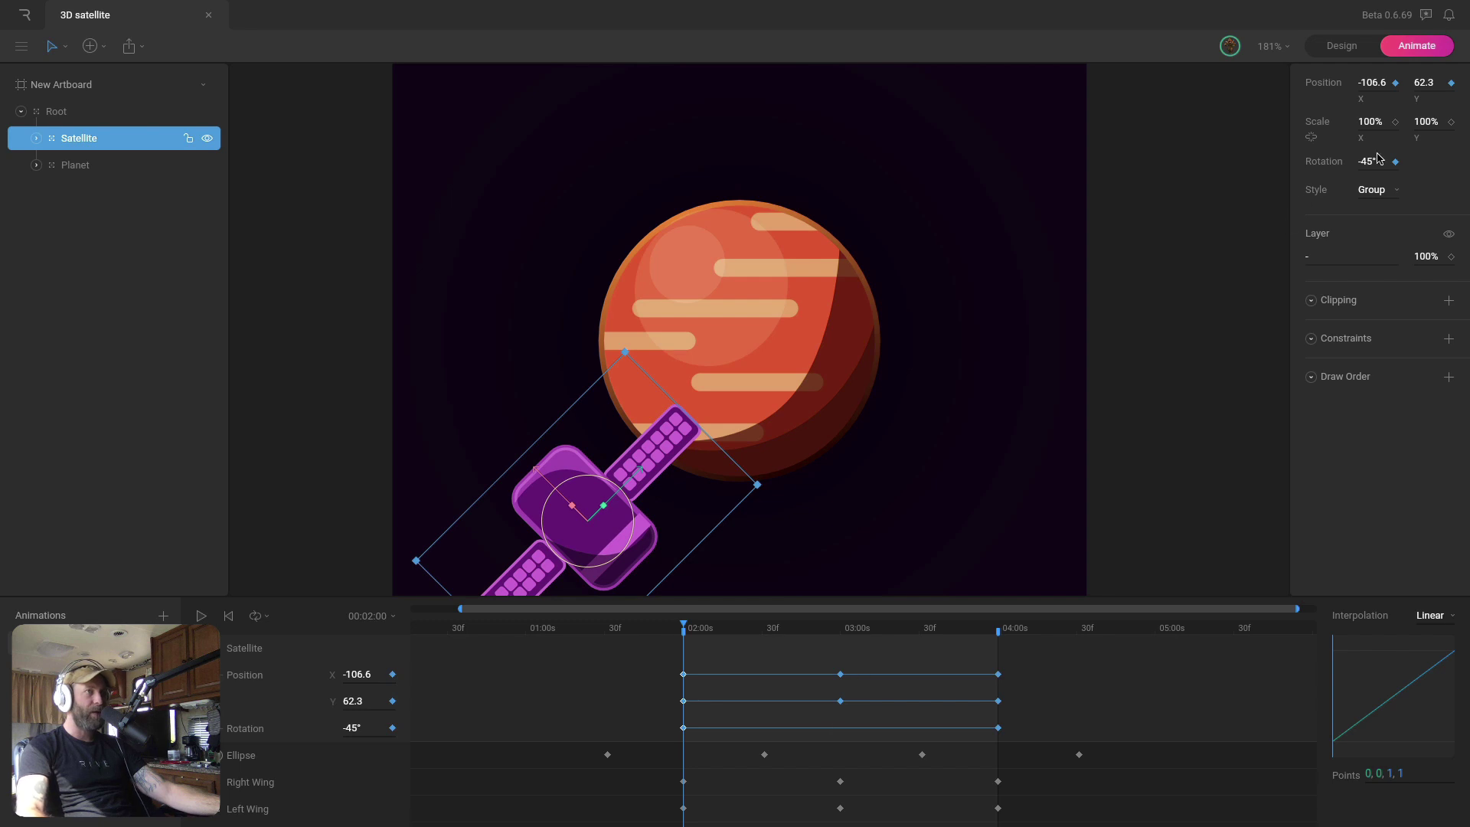
pyautogui.click(1395, 122)
pyautogui.moveTo(775, 634); pyautogui.dragTo(842, 633)
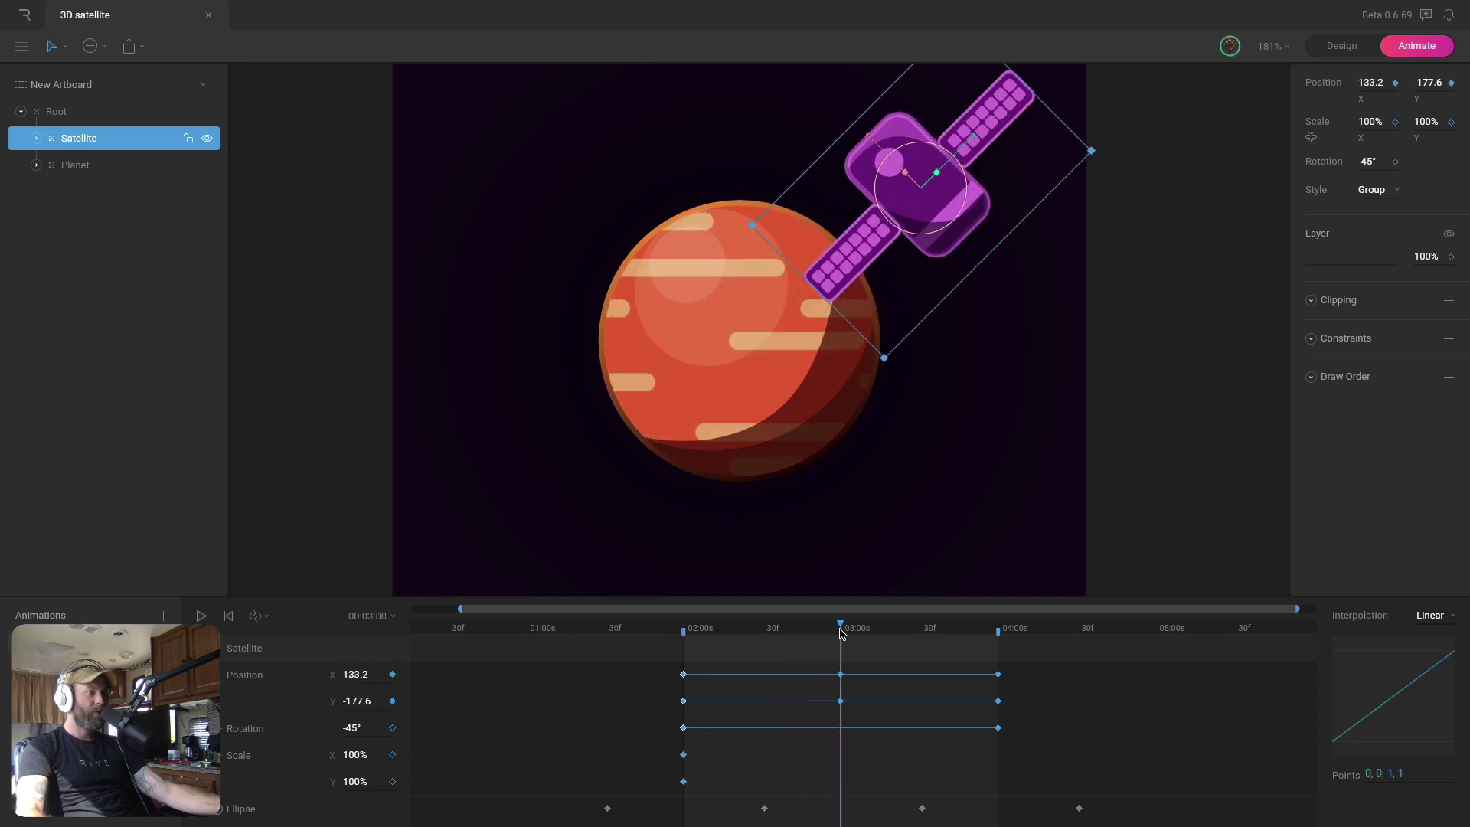
pyautogui.click(1371, 121)
pyautogui.write('0')
pyautogui.press('Return')
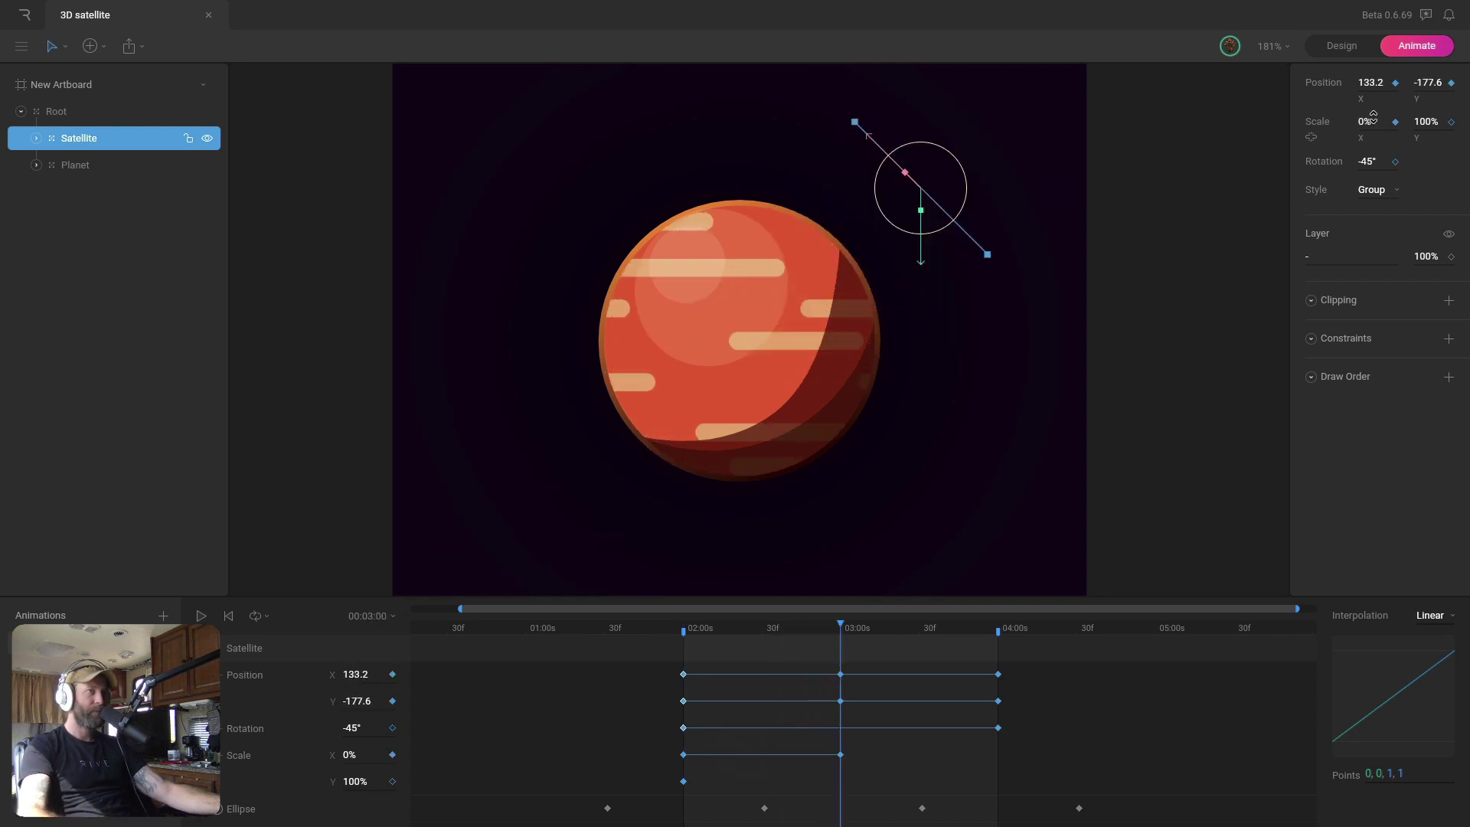
pyautogui.write('0')
pyautogui.press('Return')
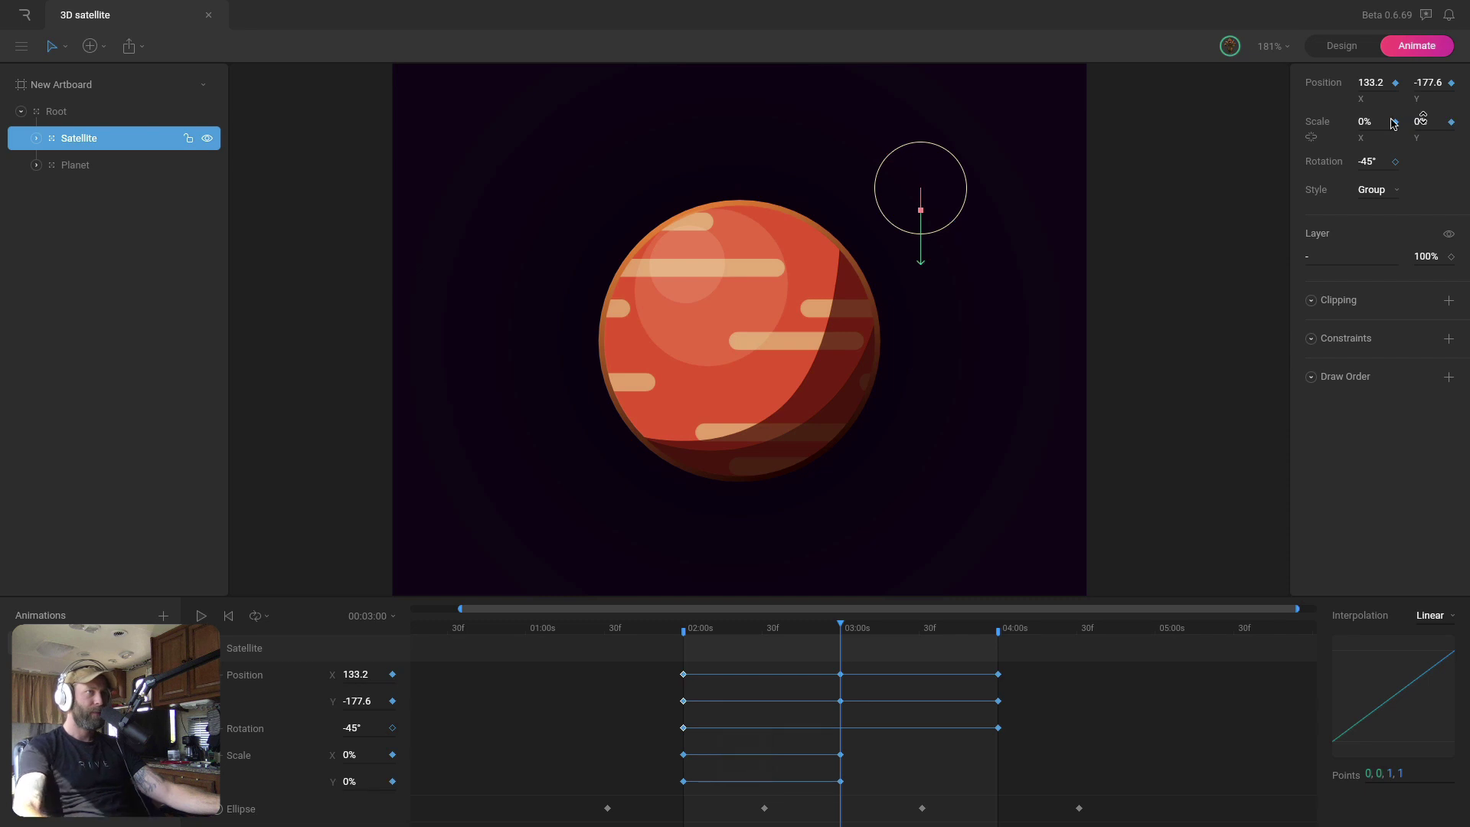
# Copy the Satellite's two 00:02:00 Scale keys to 00:04:00
pyautogui.moveTo(705, 745); pyautogui.dragTo(679, 775)
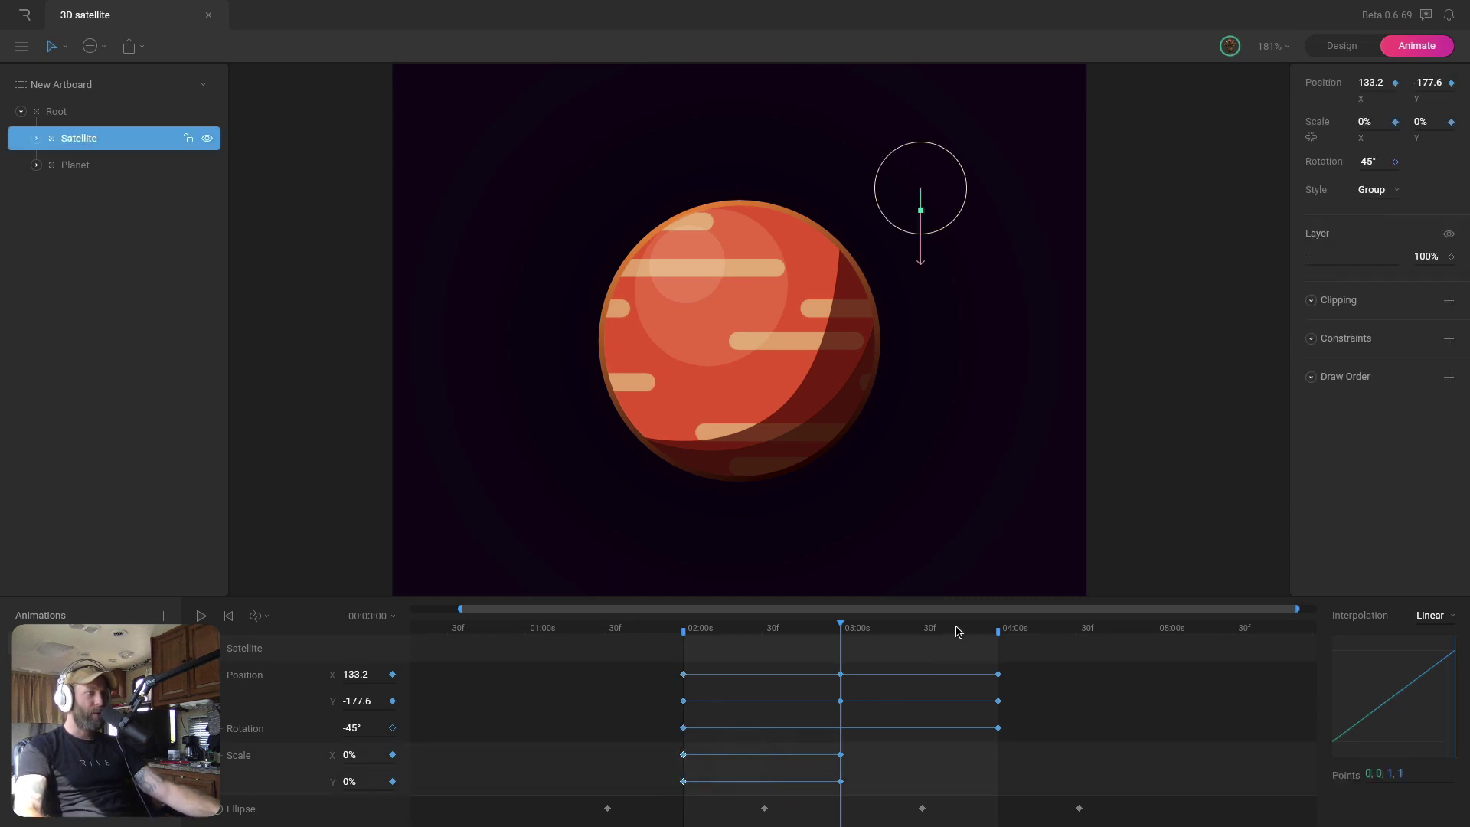
pyautogui.click(992, 629)
pyautogui.moveTo(994, 629); pyautogui.dragTo(998, 630)
pyautogui.hotkey('ctrl', 'c')
pyautogui.hotkey('ctrl', 'v')
# Set the interpolation of all the Satellite's Position and Scale keys to Cubic
pyautogui.moveTo(1017, 749); pyautogui.dragTo(666, 794)
pyautogui.moveTo(1021, 669); pyautogui.dragTo(673, 722)
pyautogui.moveTo(670, 722); pyautogui.dragTo(671, 722)
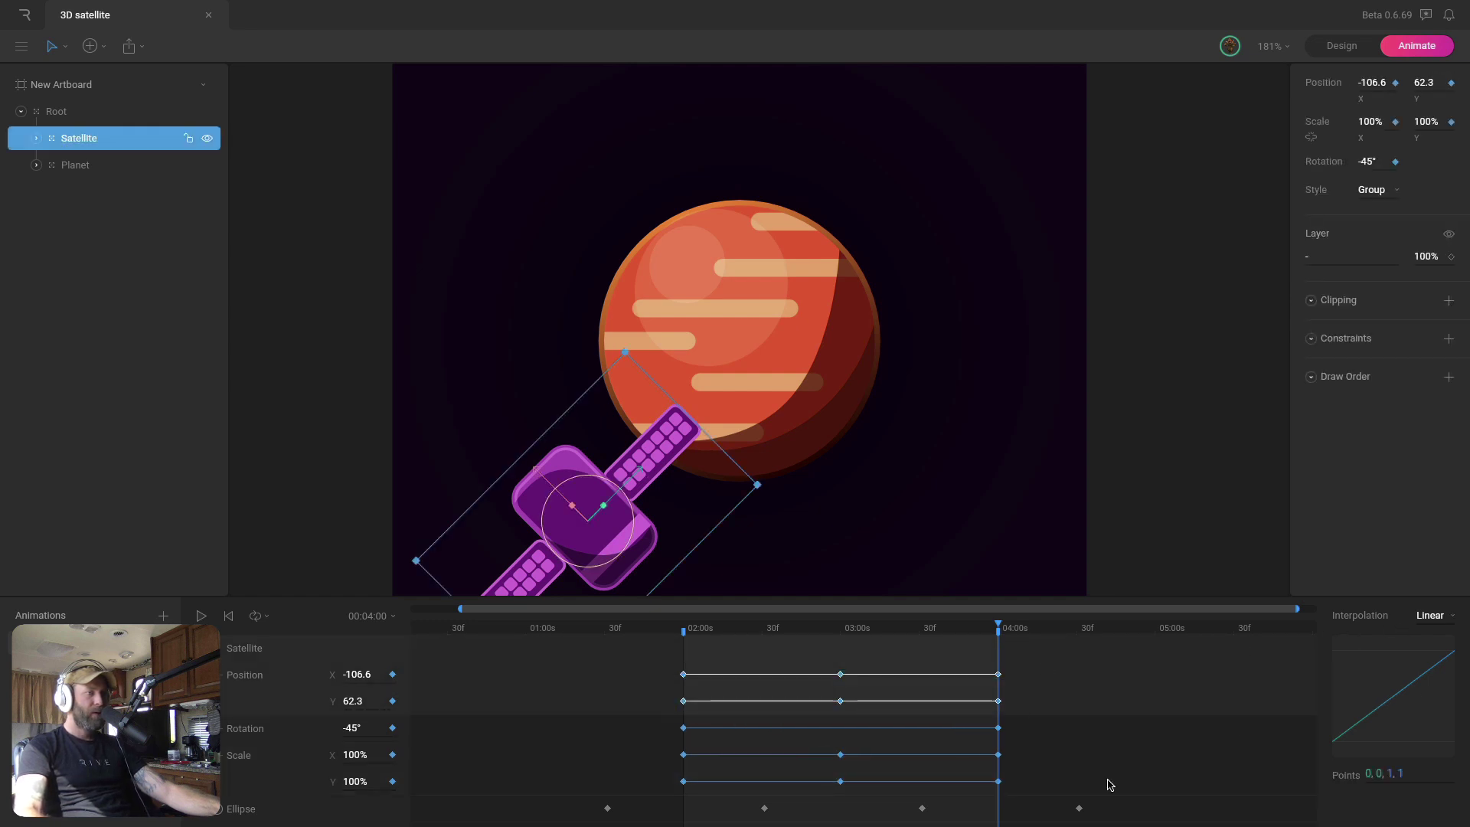
pyautogui.moveTo(1023, 747); pyautogui.dragTo(680, 797)
pyautogui.click(1427, 614)
pyautogui.click(1429, 667)
# Duplicate the Satellite's 00:03:00 and 00:04:00 Scale keys earlier on the timeline, moving the copies so the last ones meet 00:02:00
pyautogui.moveTo(813, 744); pyautogui.dragTo(1026, 808)
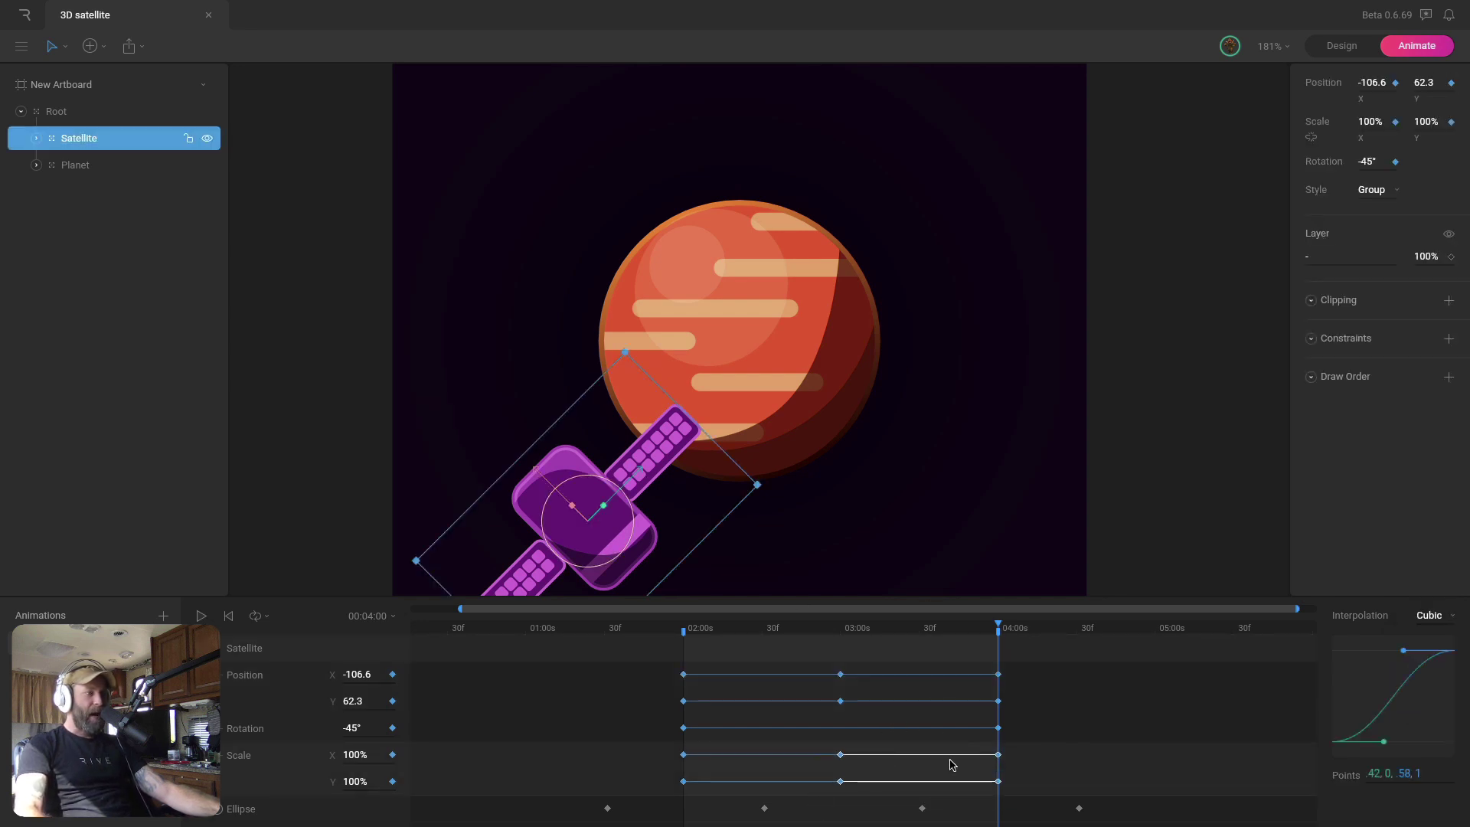
pyautogui.press('super+Left')
pyautogui.moveTo(451, 637); pyautogui.dragTo(434, 637)
pyautogui.press('super+v')
pyautogui.moveTo(606, 737); pyautogui.dragTo(418, 797)
pyautogui.click(612, 759)
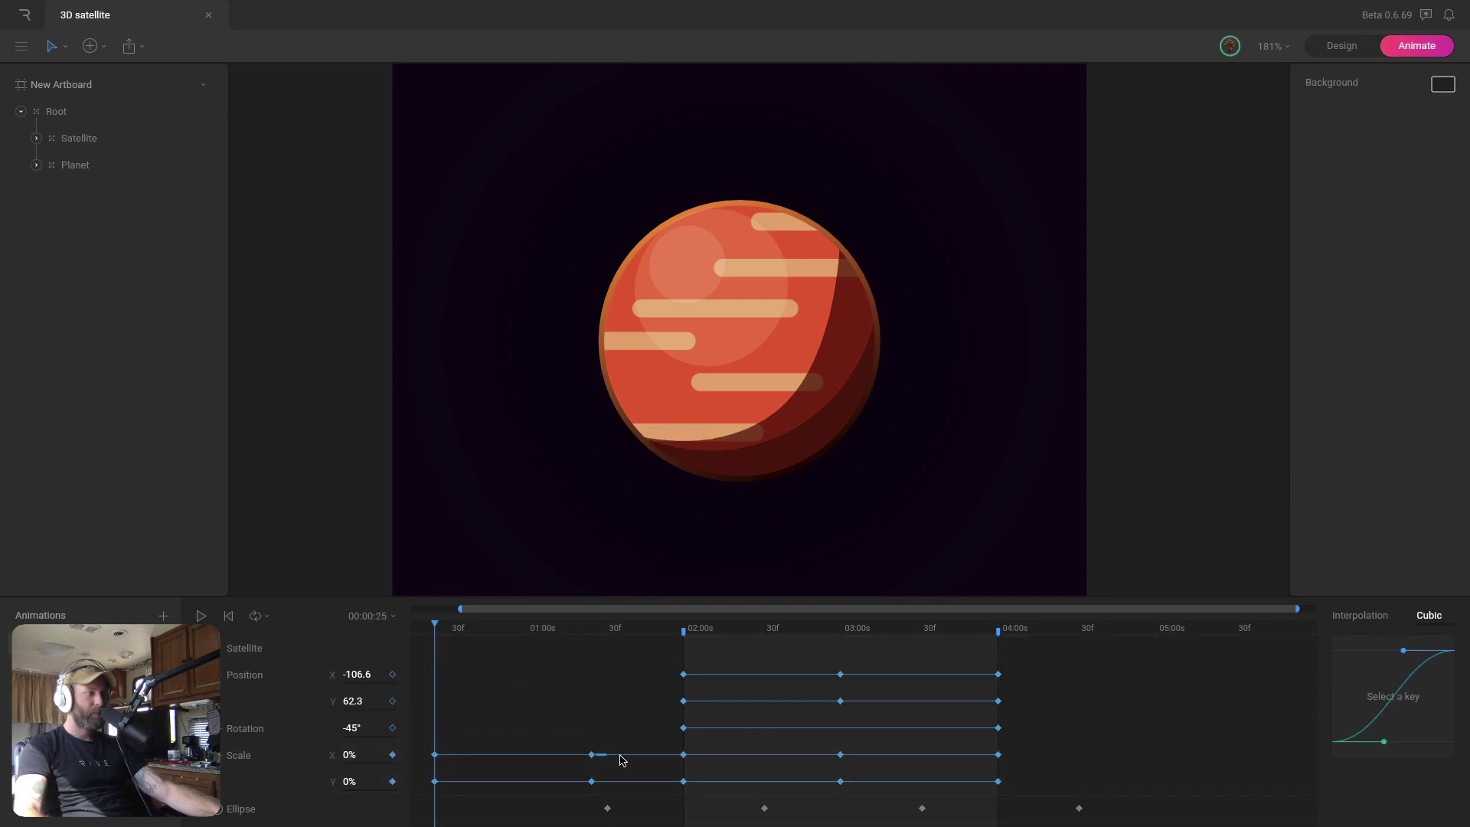
pyautogui.moveTo(606, 737); pyautogui.dragTo(429, 801)
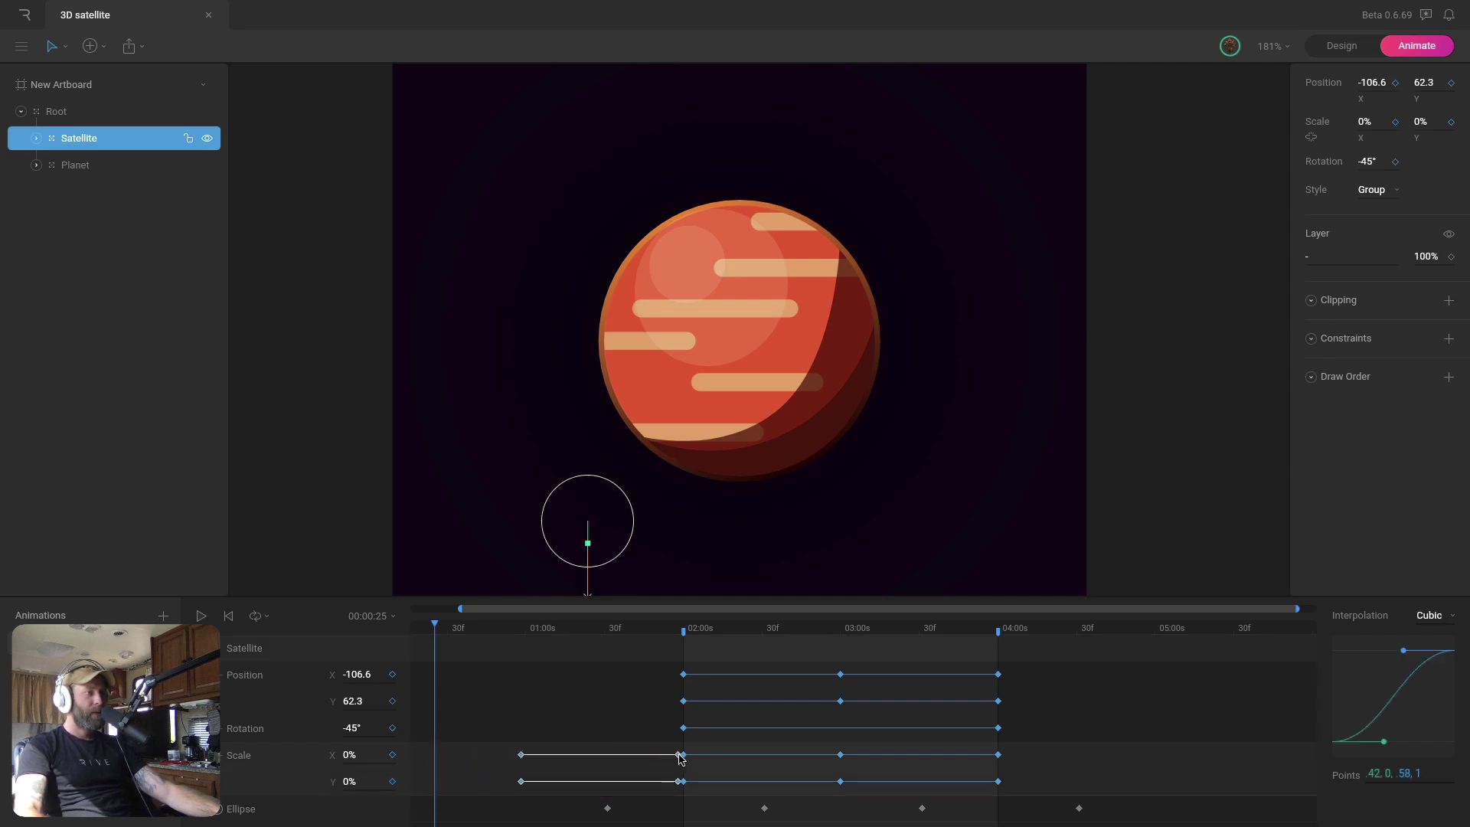
# Shift all the Satellite's Scale keys about half a second later, scrub to check the size change, and collapse its timeline properties
pyautogui.moveTo(582, 628); pyautogui.dragTo(901, 625)
pyautogui.moveTo(487, 744); pyautogui.dragTo(1059, 803)
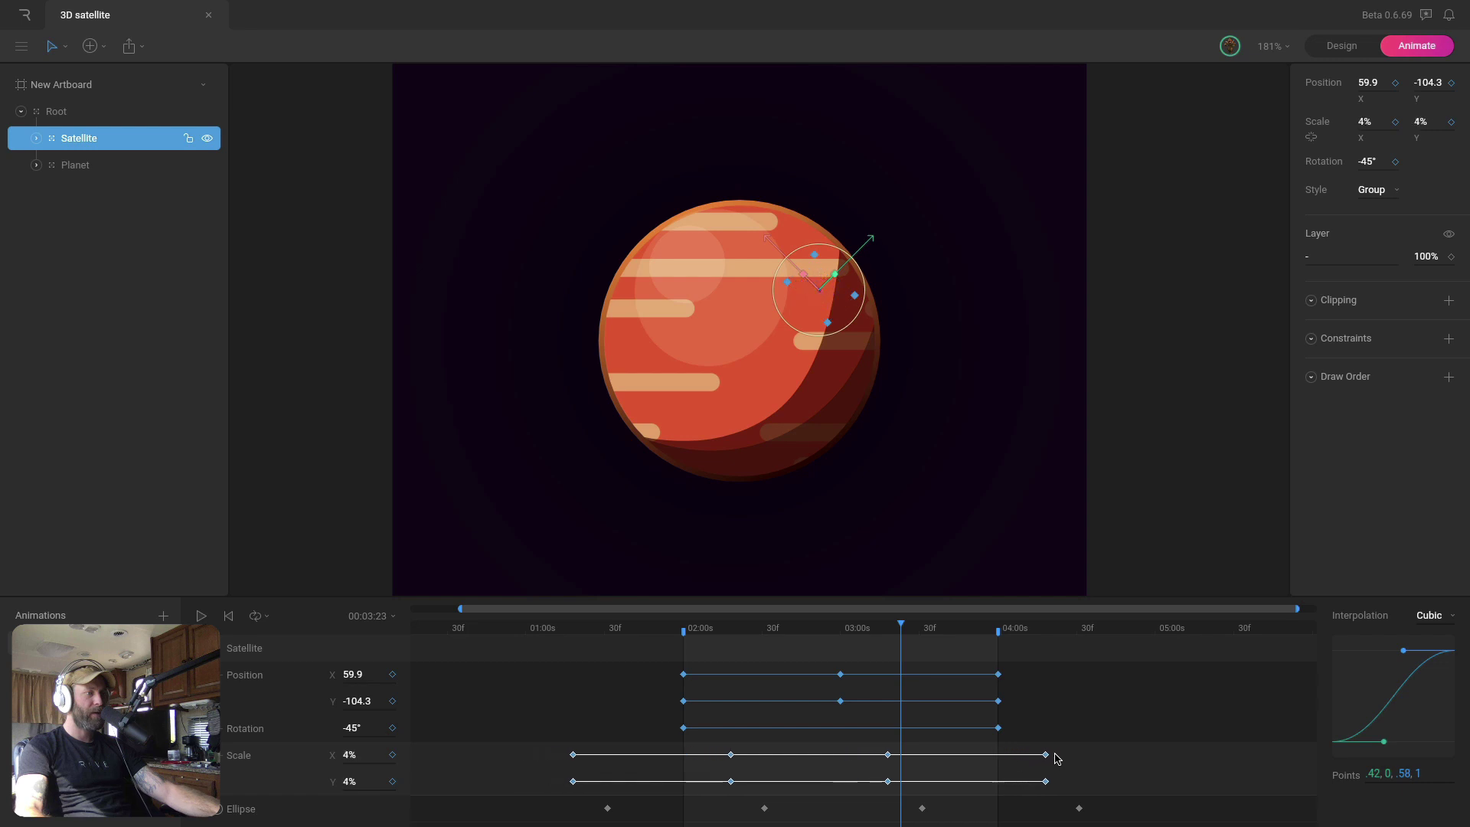
pyautogui.moveTo(878, 620); pyautogui.dragTo(949, 642)
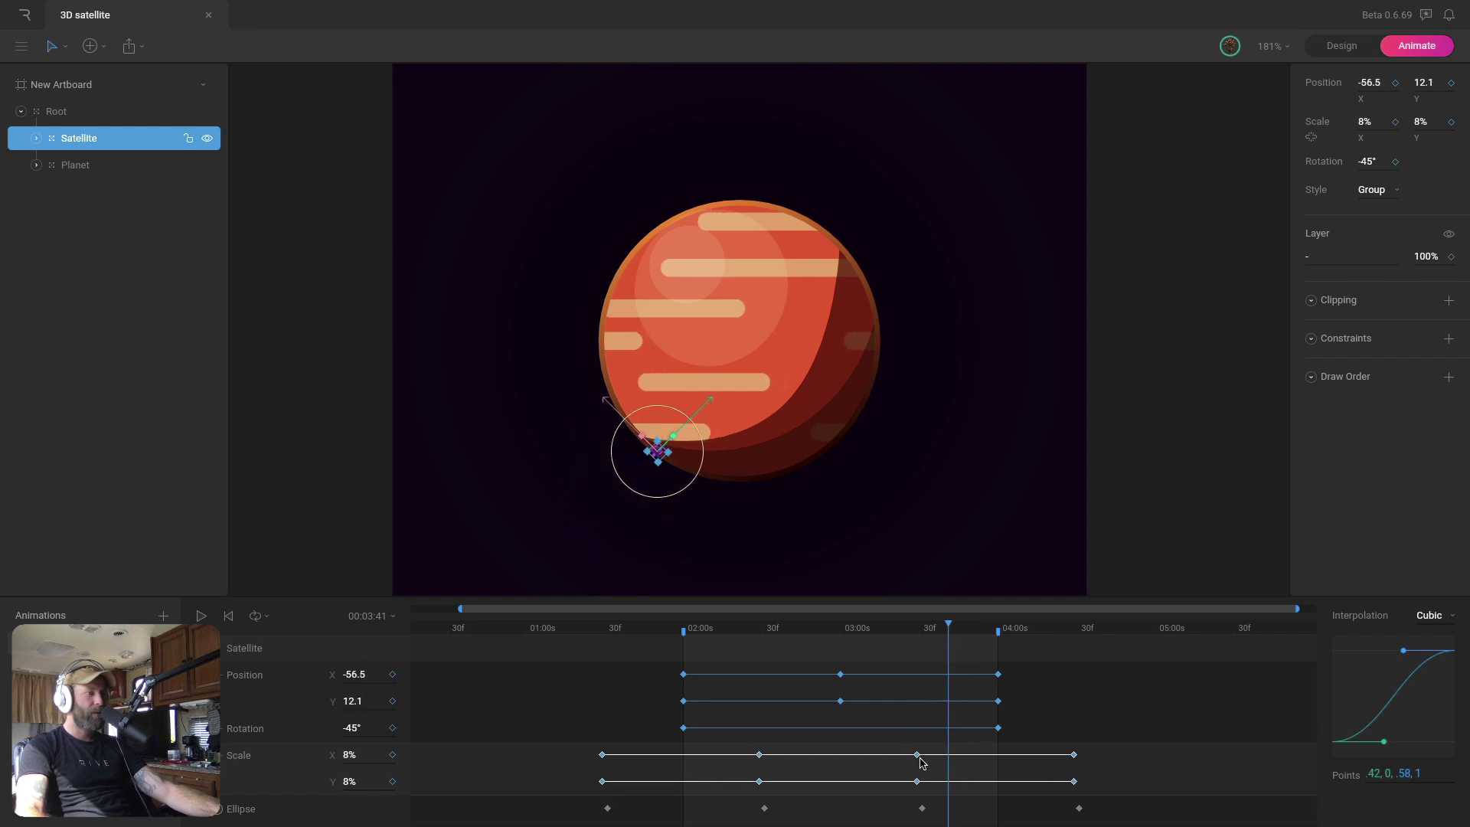
pyautogui.moveTo(733, 634); pyautogui.dragTo(969, 635)
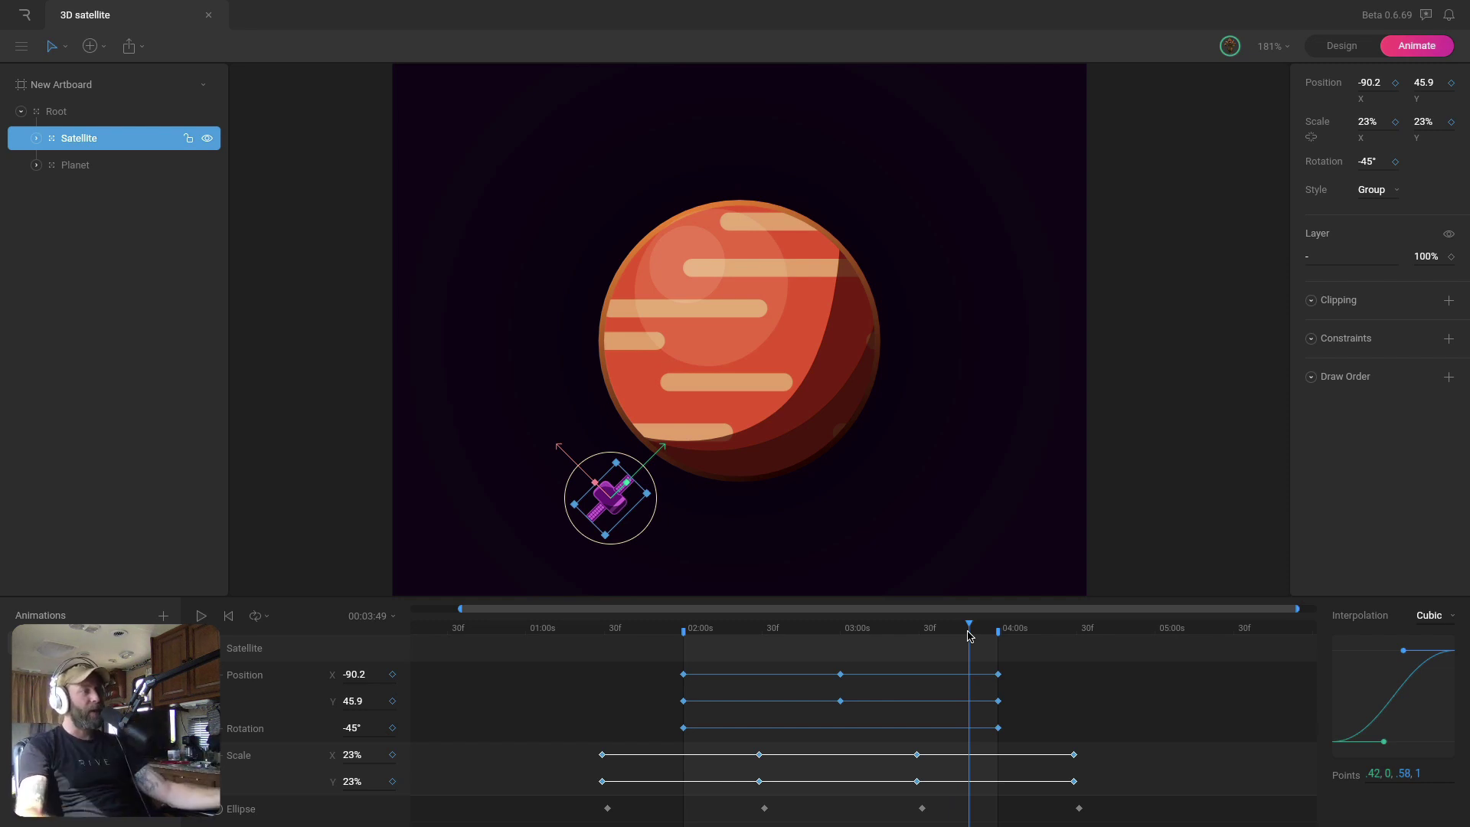
pyautogui.click(220, 647)
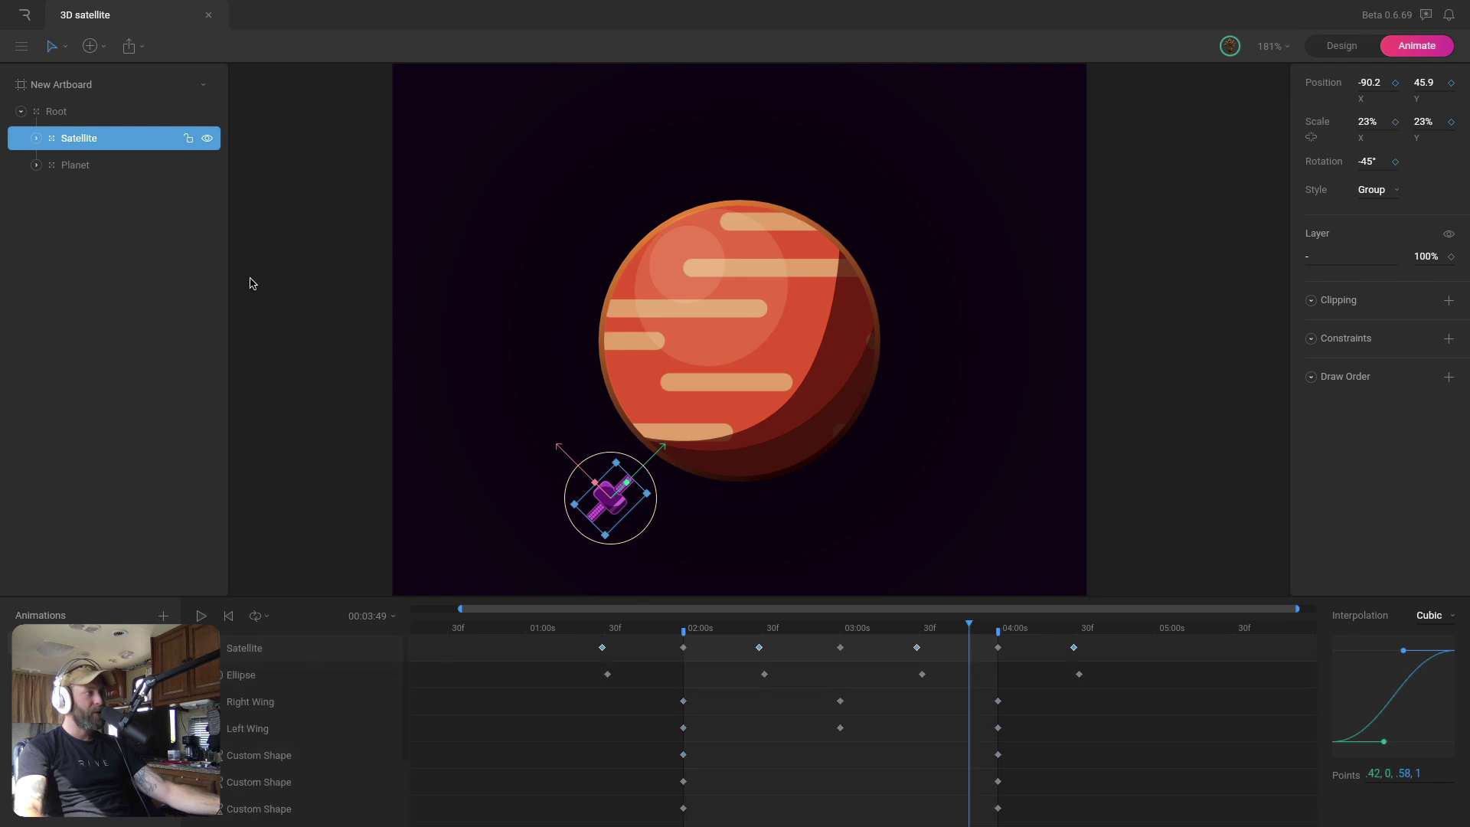
# Key the Planet's draw order as Normal at 00:02:00, Draw Rule 1 at 00:03:00 and Normal at 00:04:00
pyautogui.click(86, 163)
pyautogui.moveTo(696, 630)
pyautogui.mouseDown()
pyautogui.moveTo(797, 639)
pyautogui.moveTo(686, 648)
pyautogui.mouseUp()
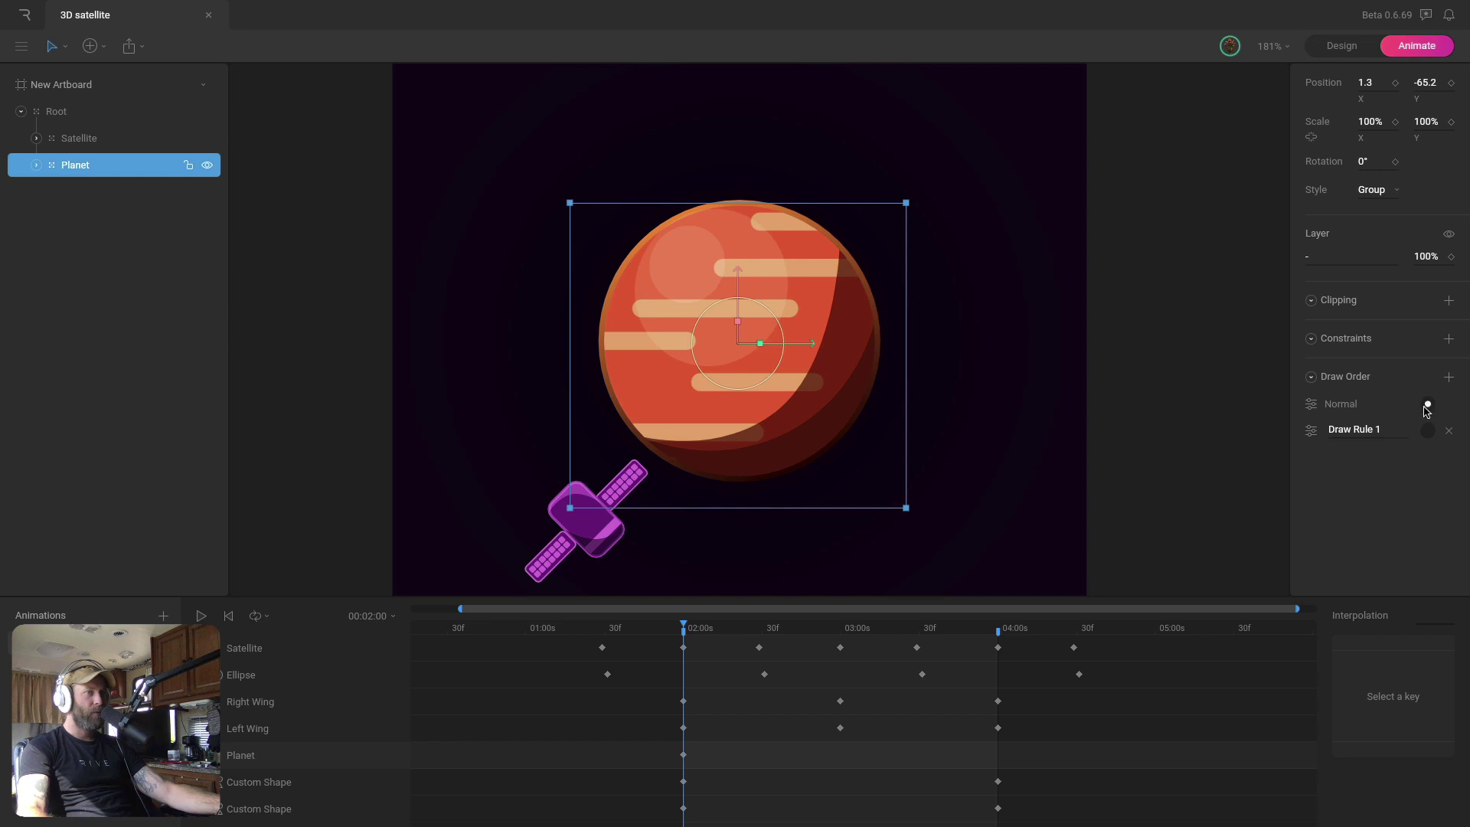
pyautogui.moveTo(772, 634); pyautogui.dragTo(840, 619)
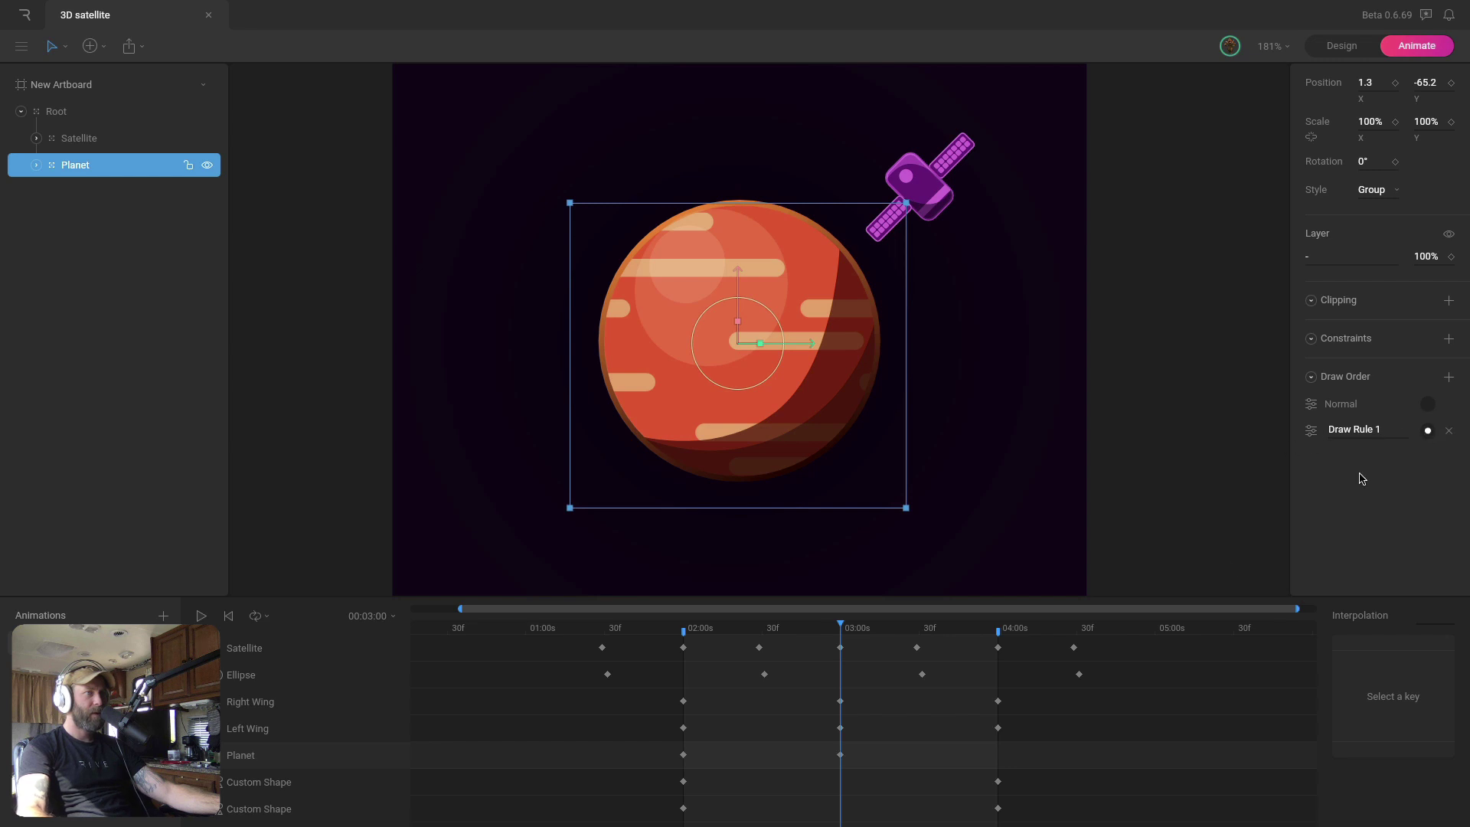
pyautogui.moveTo(841, 626); pyautogui.dragTo(998, 624)
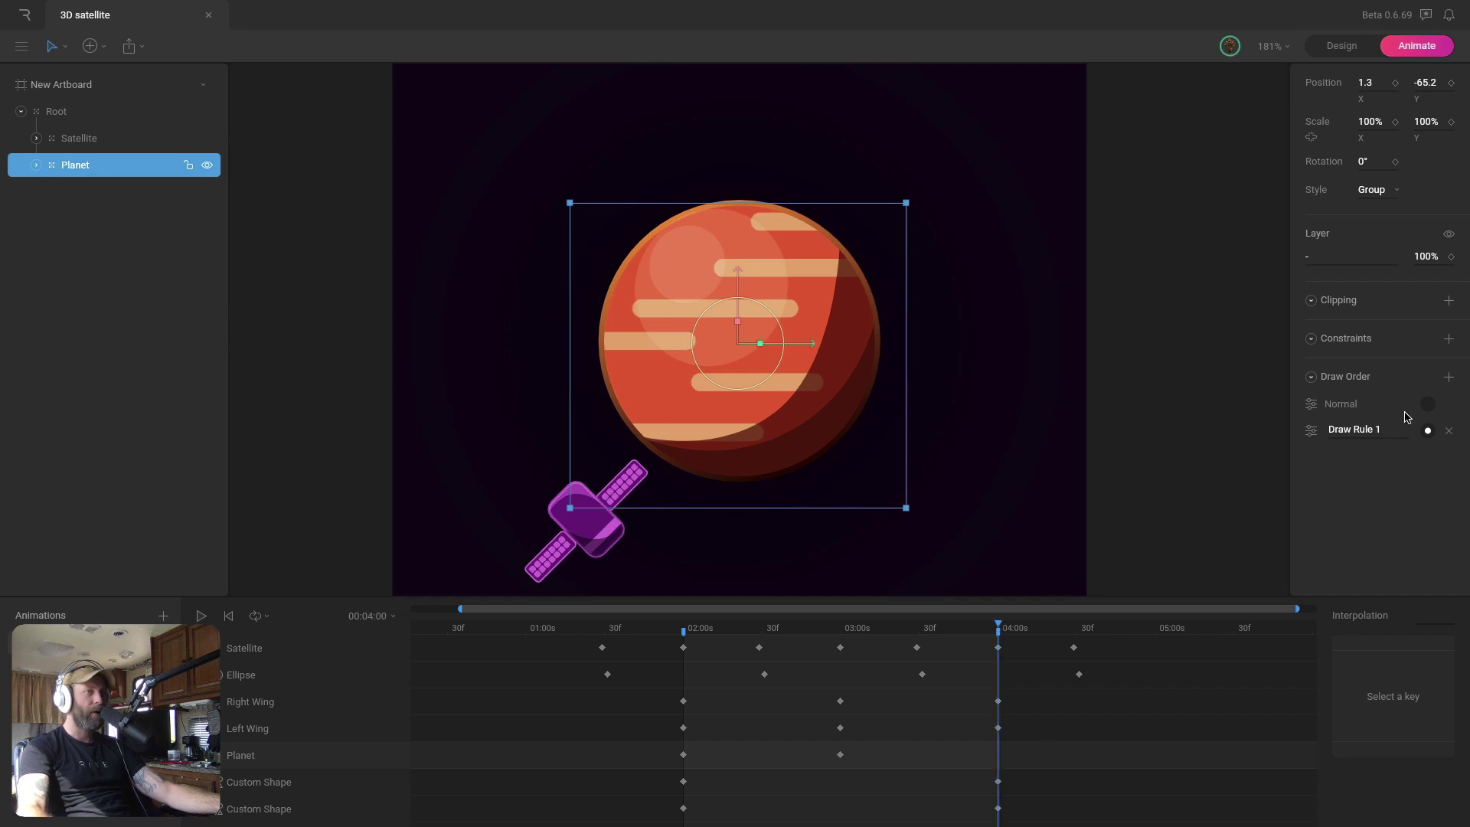
# Play the looping animation with nothing selected and the whole artboard in view, setting the playback speed to 0.5x
pyautogui.click(955, 420)
pyautogui.scroll(-5, 968, 482)
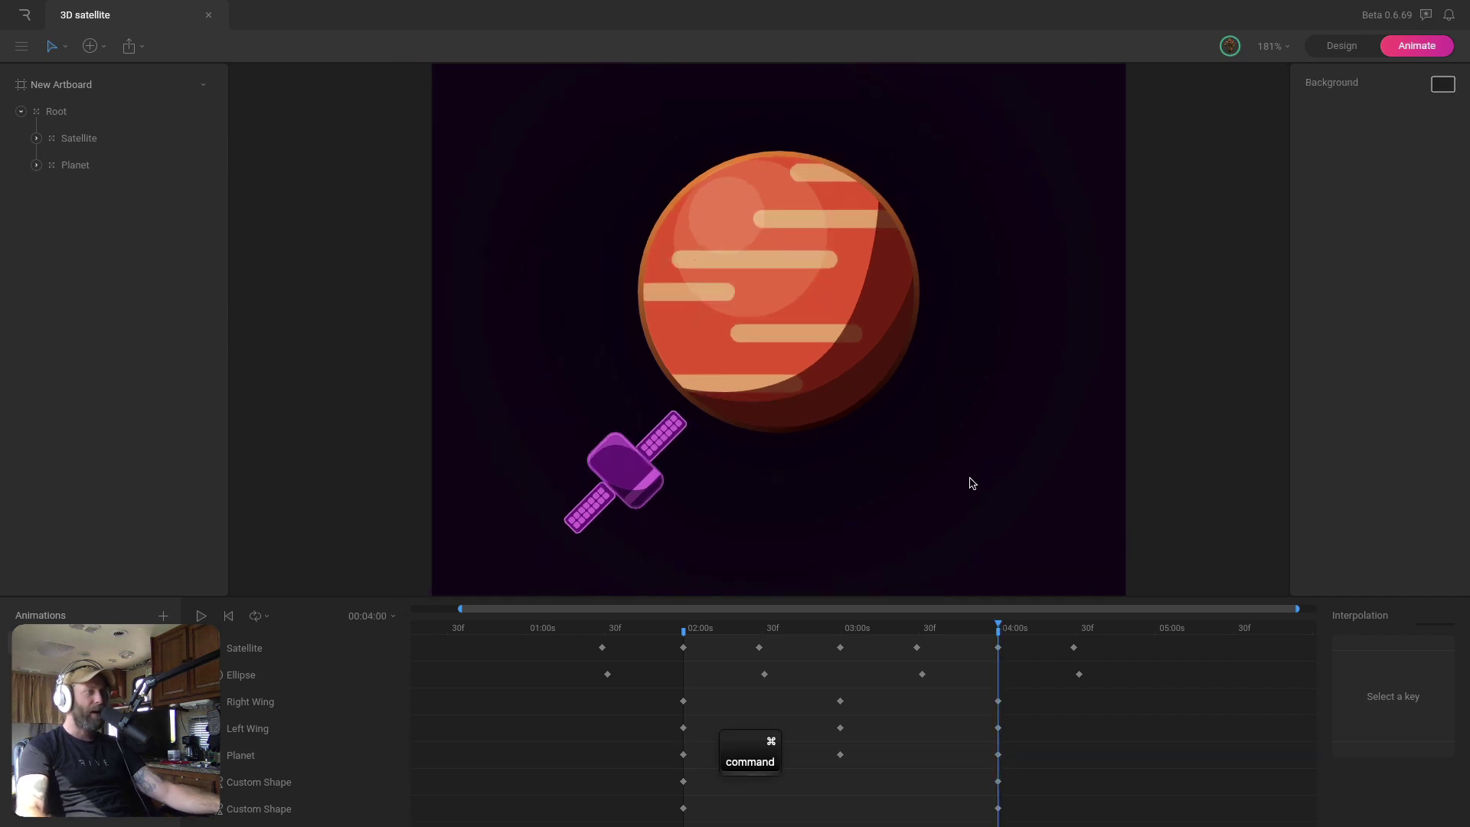
pyautogui.scroll(-2, 957, 456)
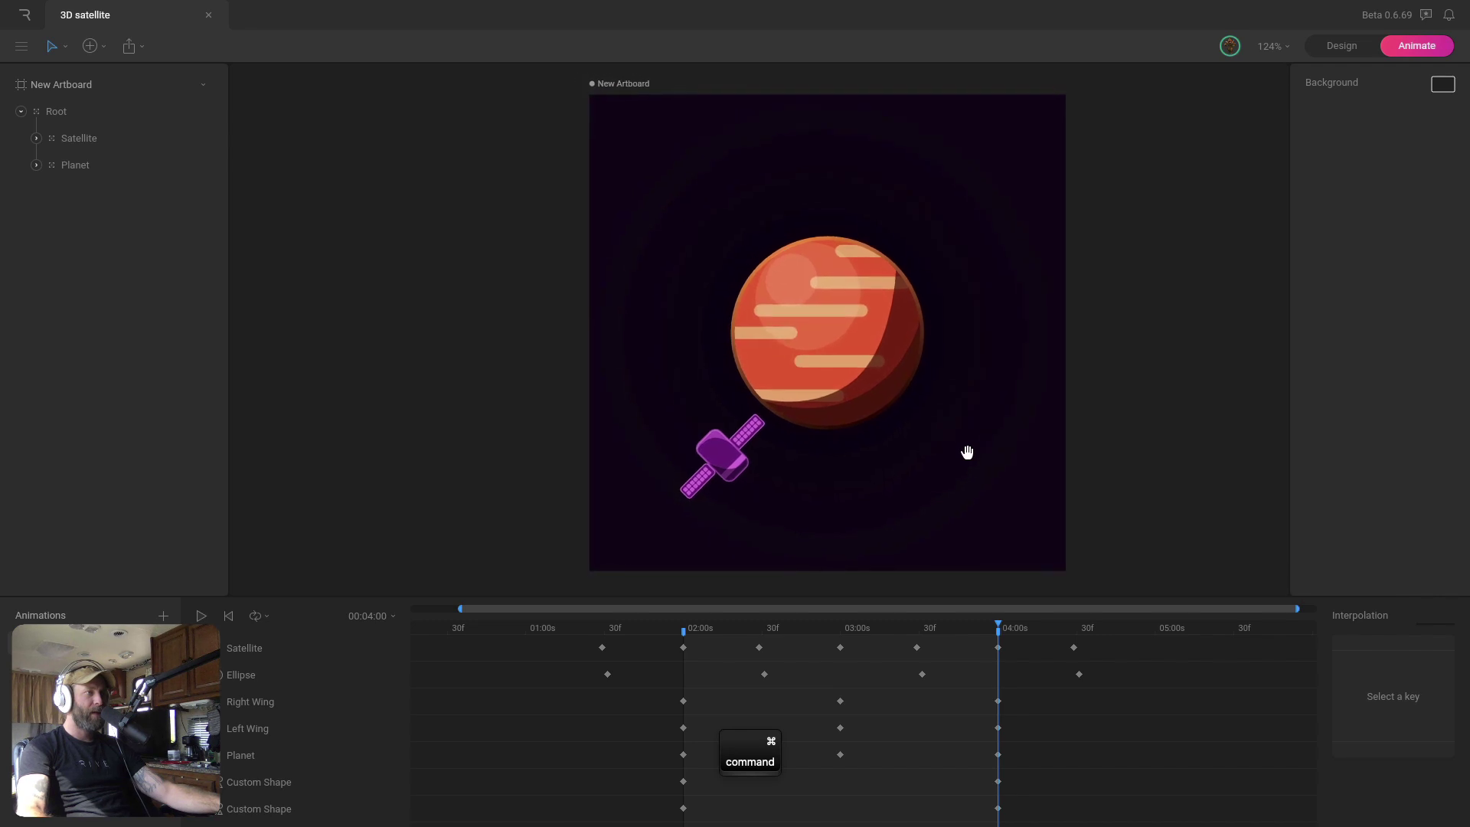
pyautogui.press('space')
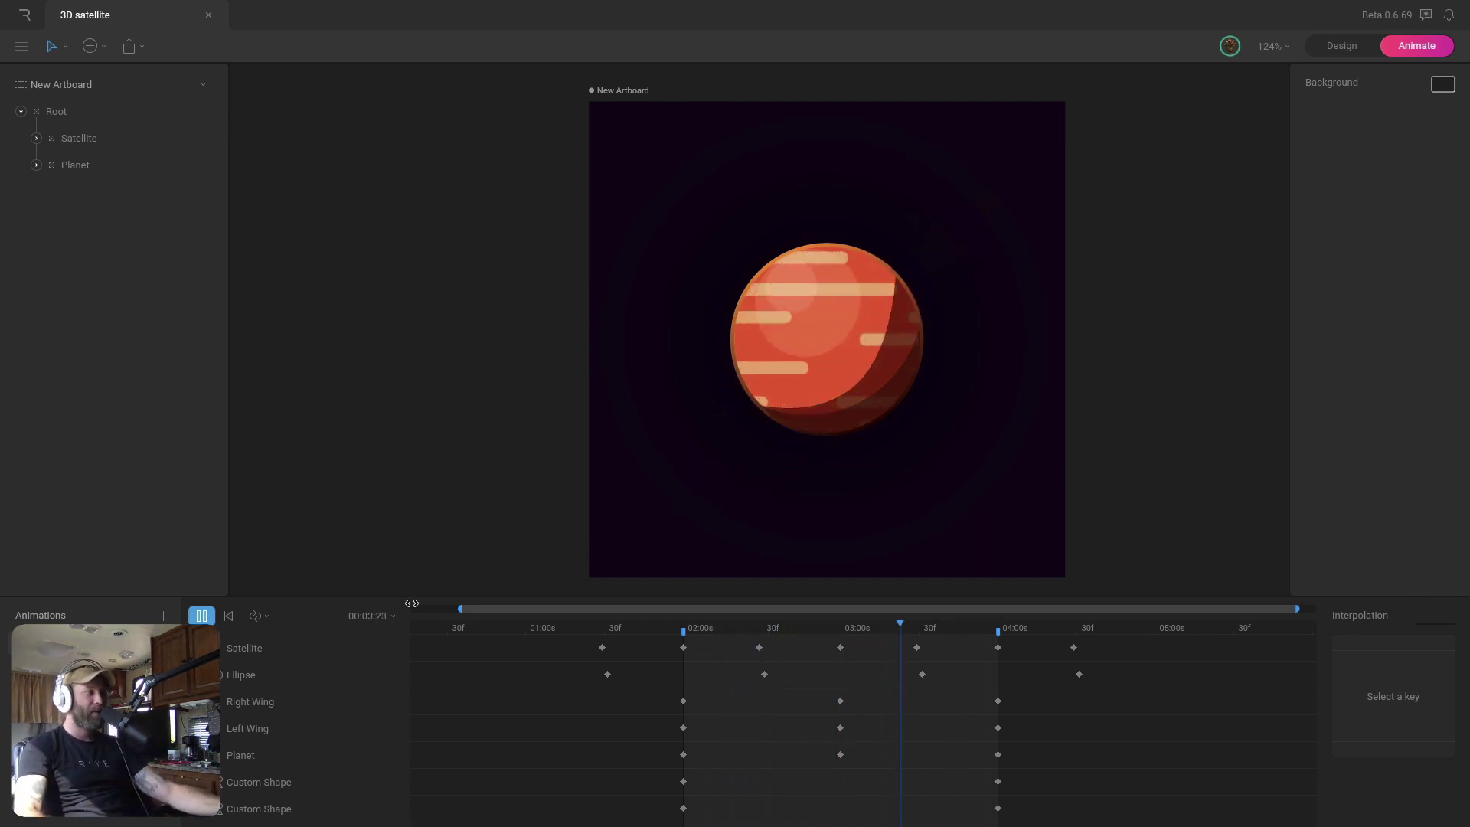
pyautogui.click(364, 617)
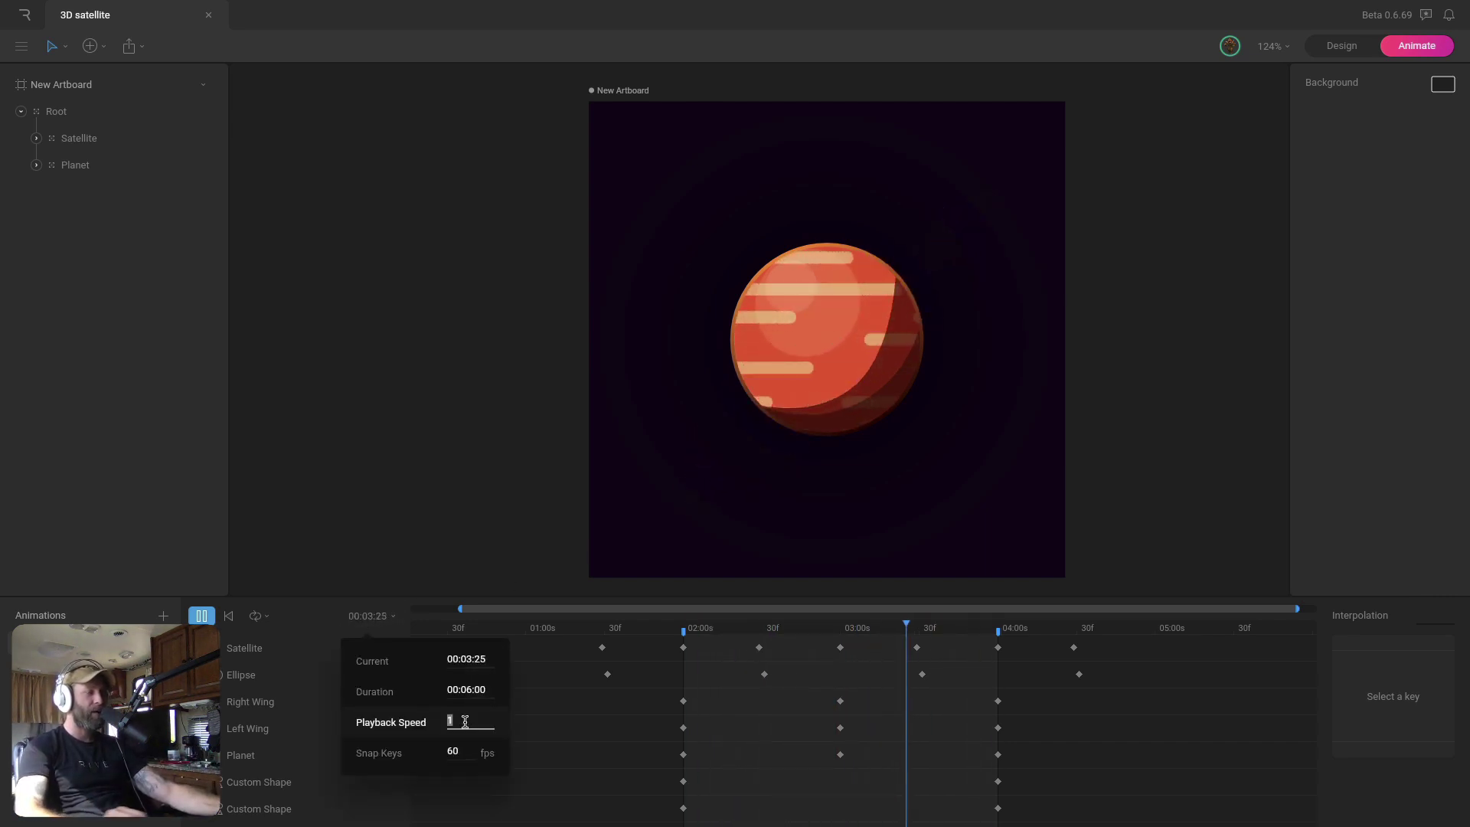
pyautogui.moveTo(469, 727); pyautogui.dragTo(464, 720)
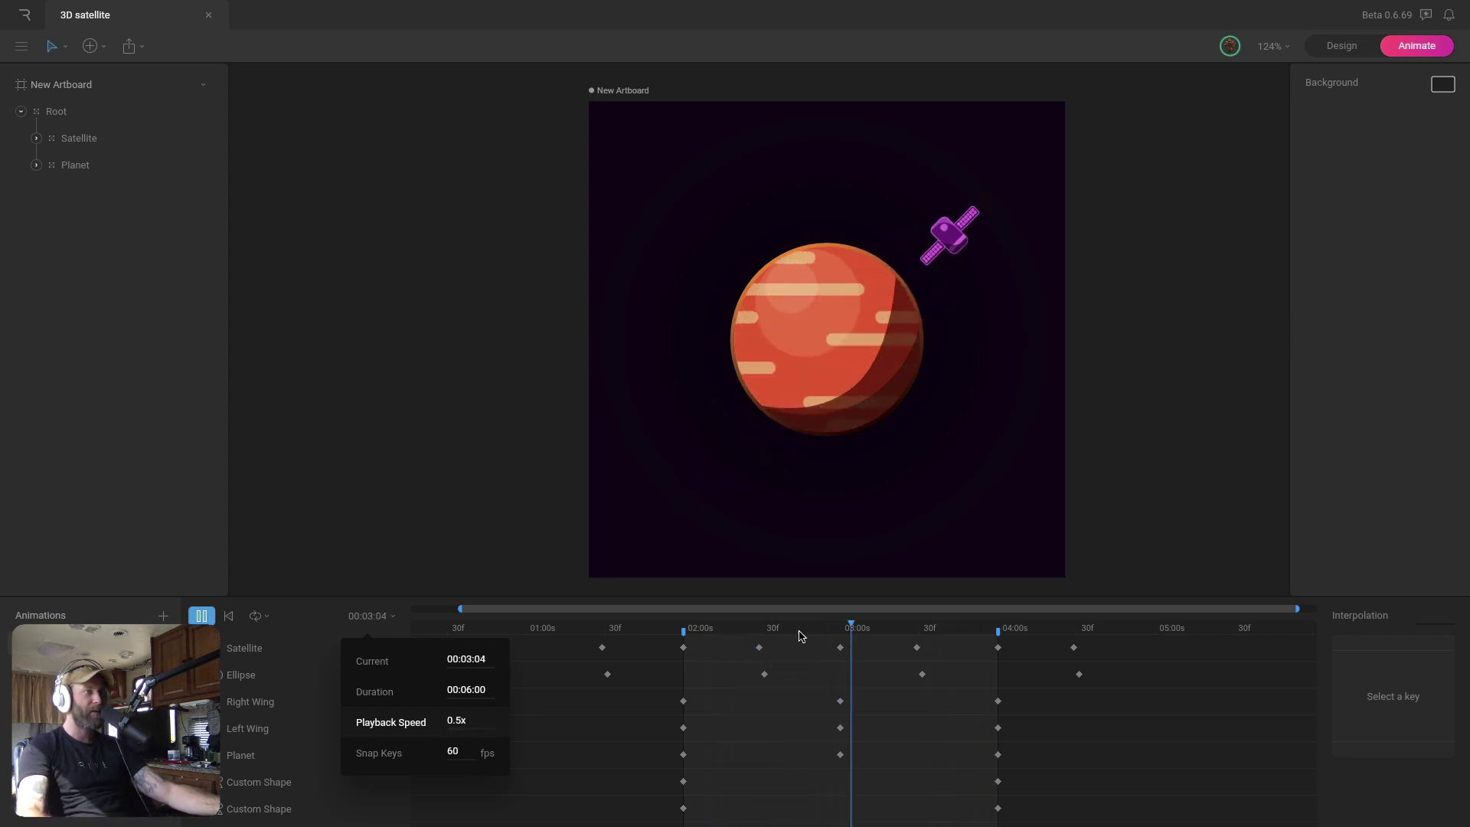
pyautogui.click(1083, 442)
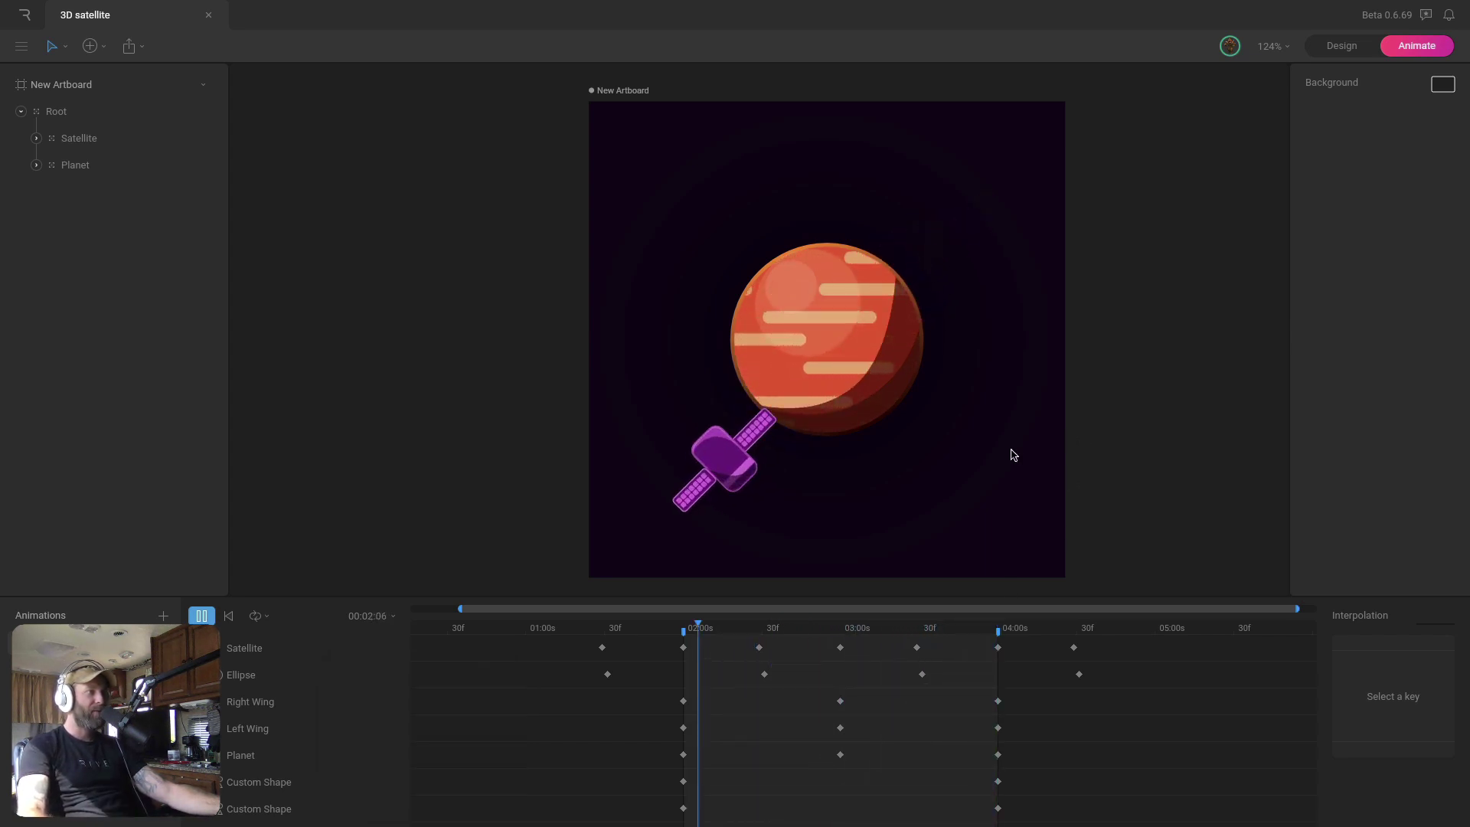